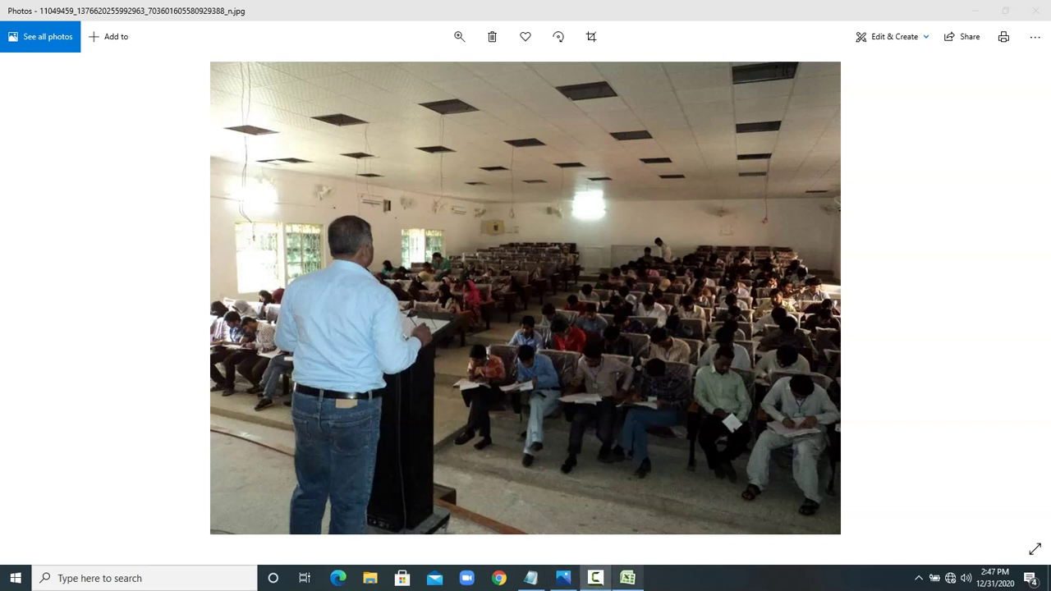
# Step: Switch to the bank workbook in Excel and examine the deposit slips on RECEIPTS and the cheques on PAYMENTS
pyautogui.click(627, 578)
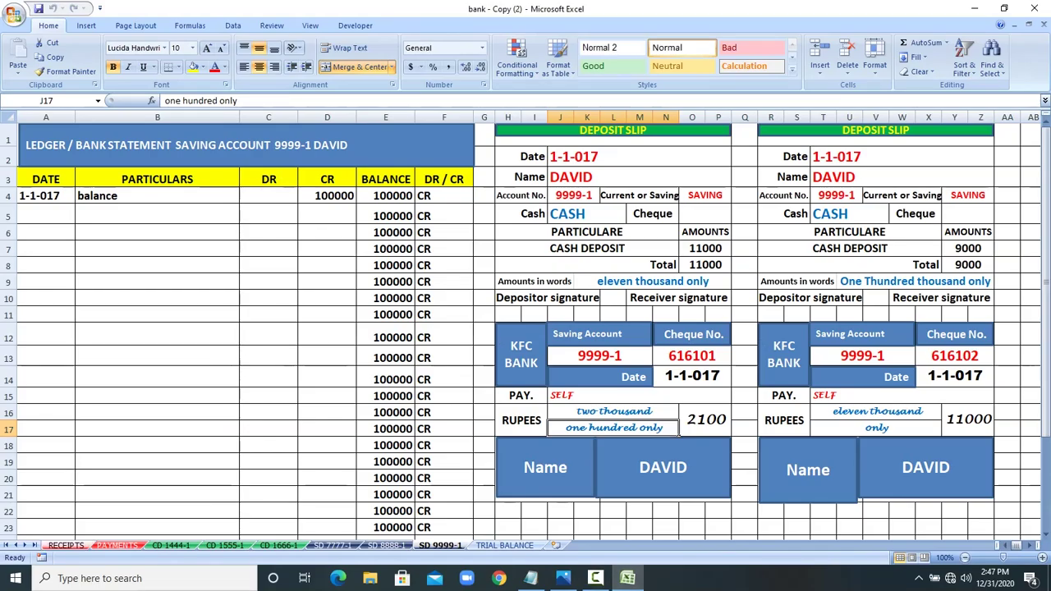
pyautogui.click(66, 545)
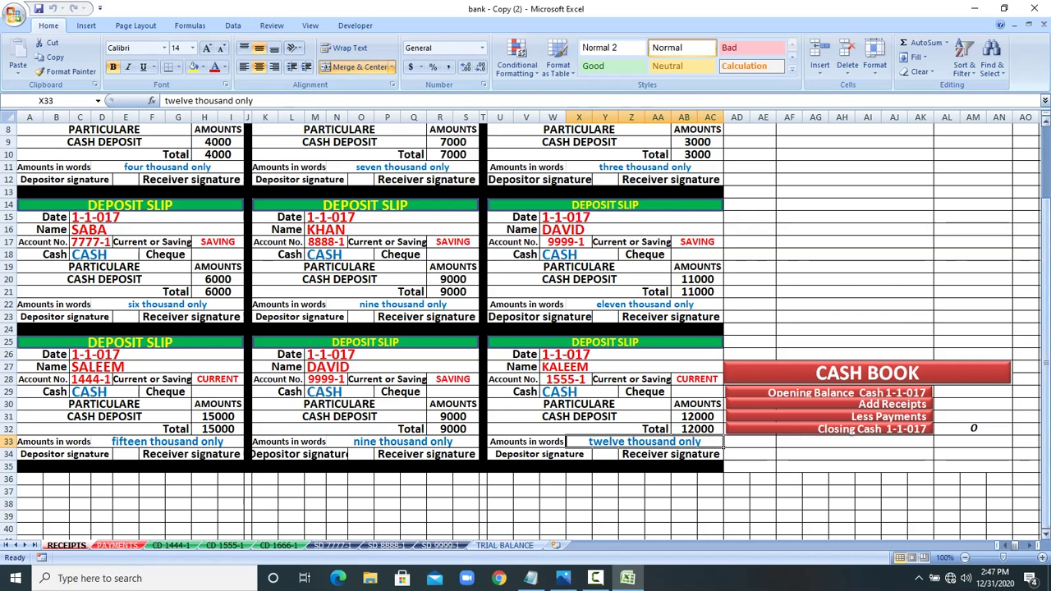
pyautogui.scroll(3, 525, 329)
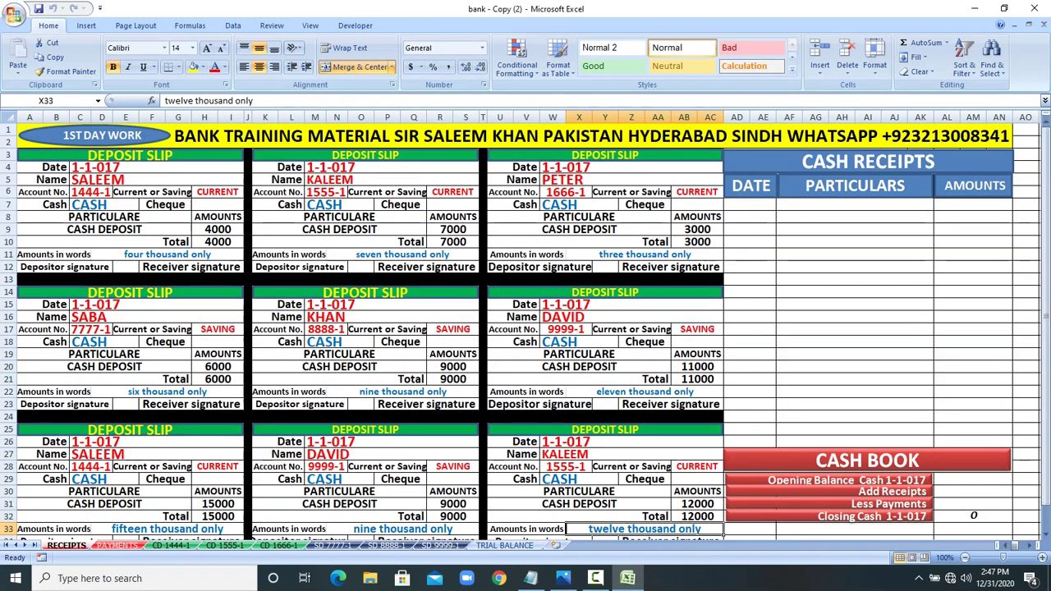
pyautogui.moveTo(96, 166); pyautogui.dragTo(723, 525)
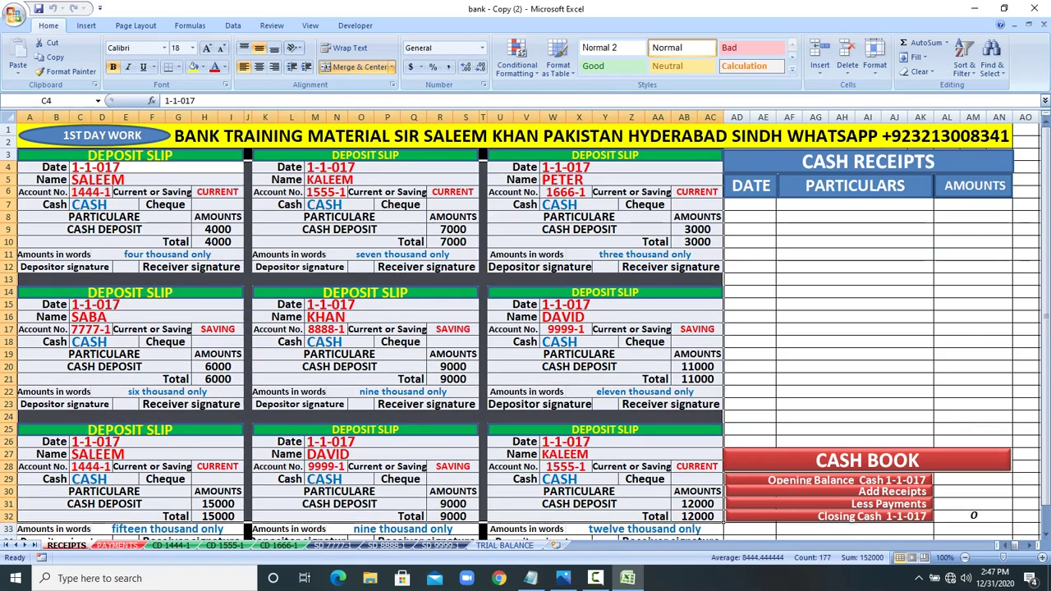
pyautogui.click(117, 545)
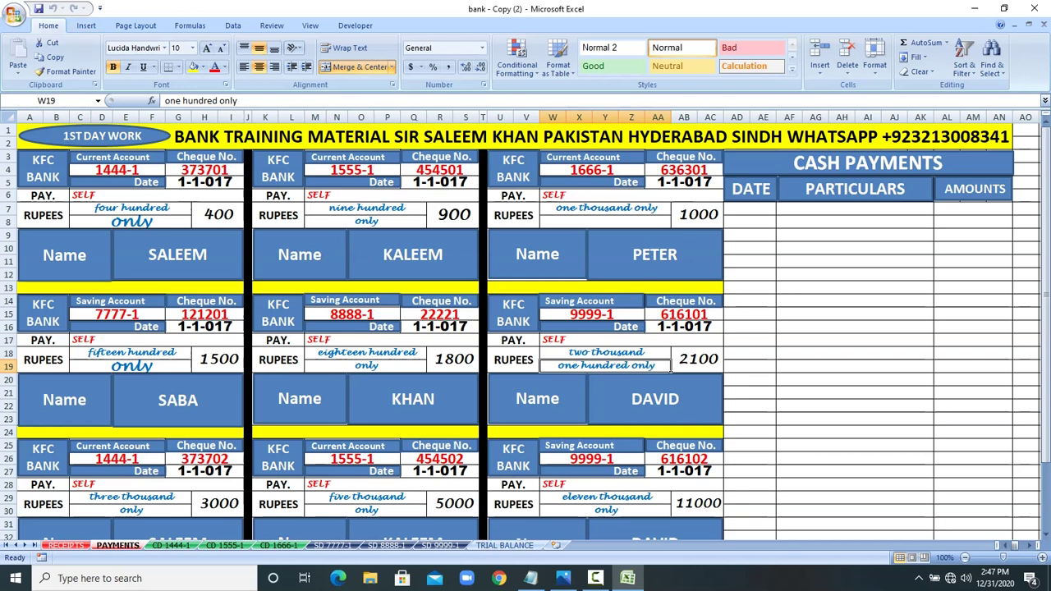
pyautogui.click(515, 136)
pyautogui.moveTo(525, 136); pyautogui.dragTo(1013, 372)
pyautogui.click(190, 214)
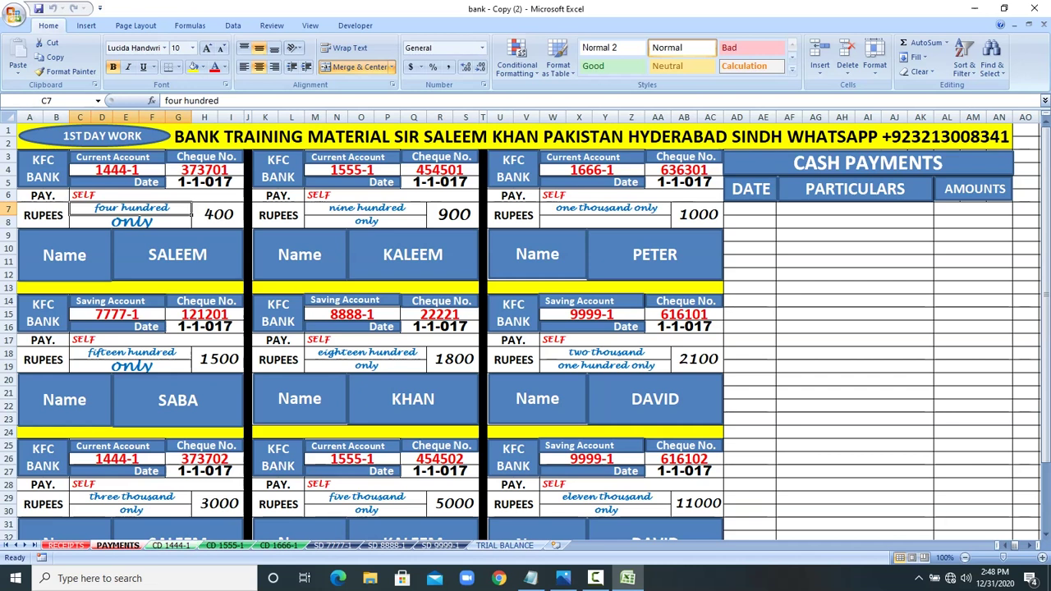
# Step: Look through the current and saving account ledger sheets and the TRIAL BALANCE sheet
pyautogui.click(171, 545)
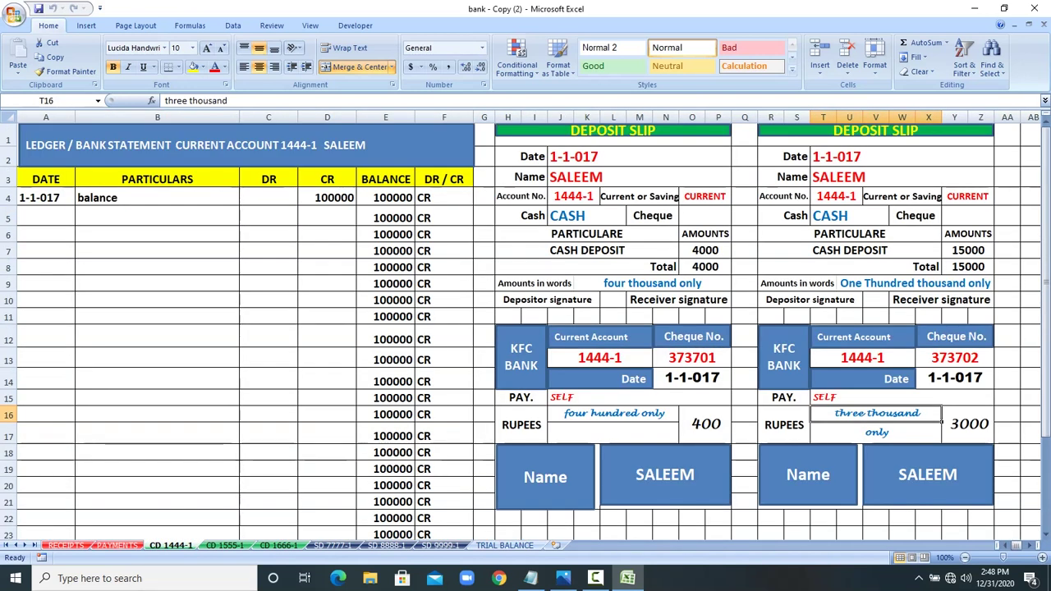
pyautogui.click(224, 545)
pyautogui.click(280, 545)
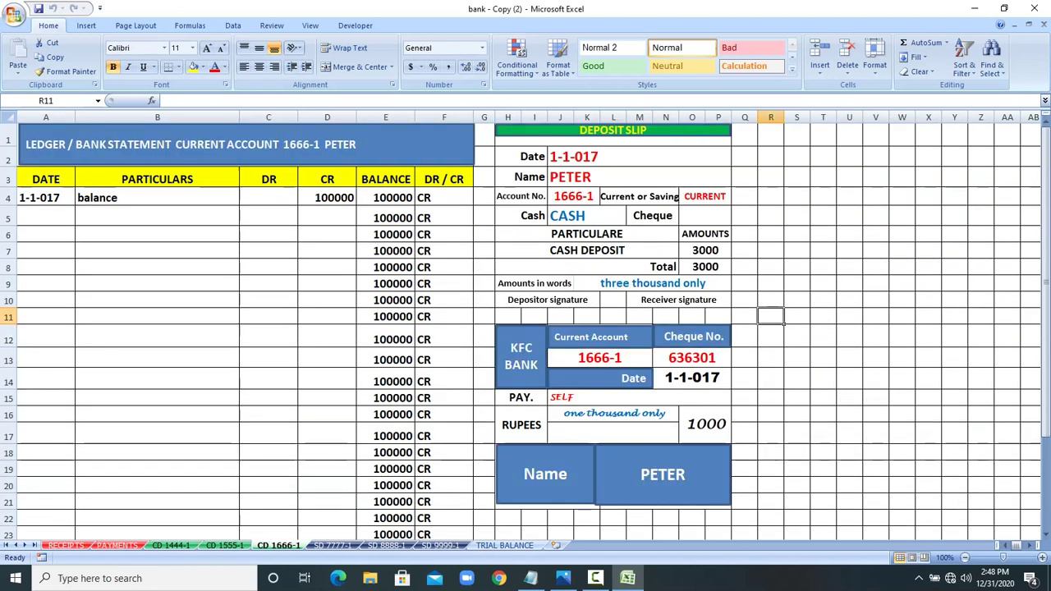
pyautogui.click(333, 545)
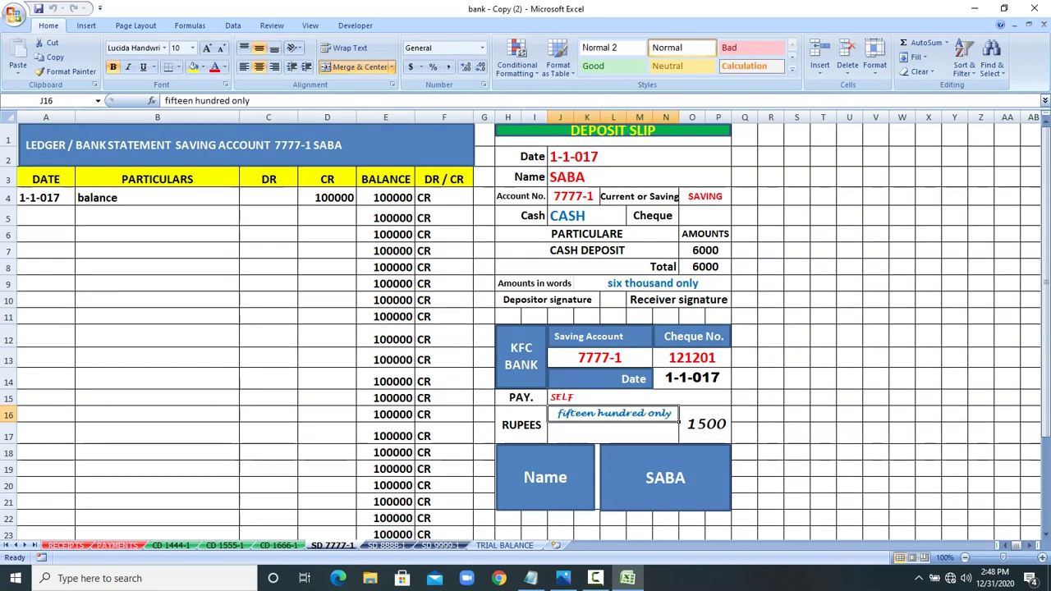
pyautogui.click(385, 545)
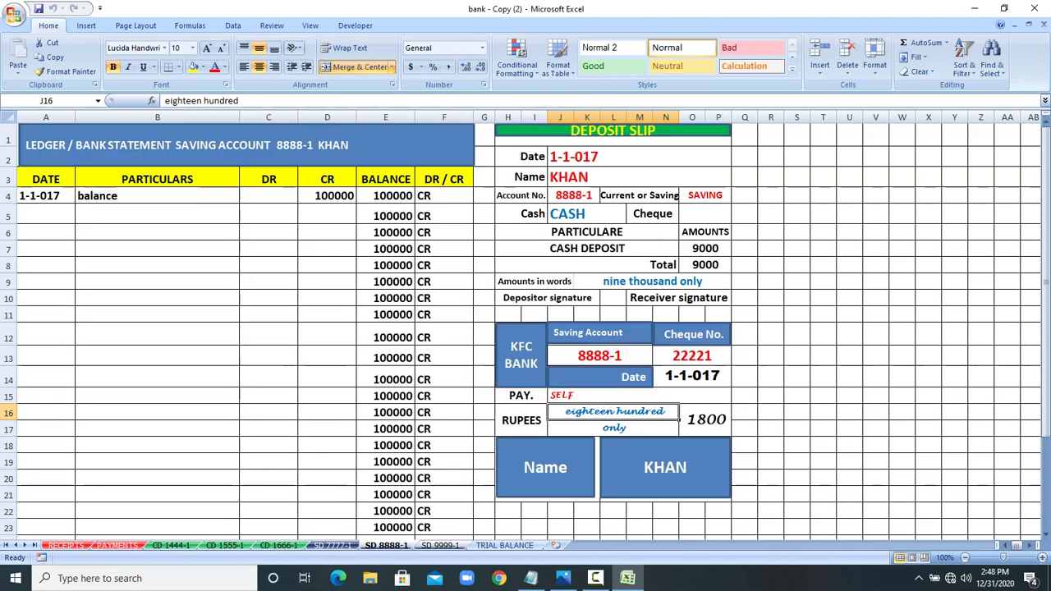
pyautogui.click(440, 545)
pyautogui.click(504, 545)
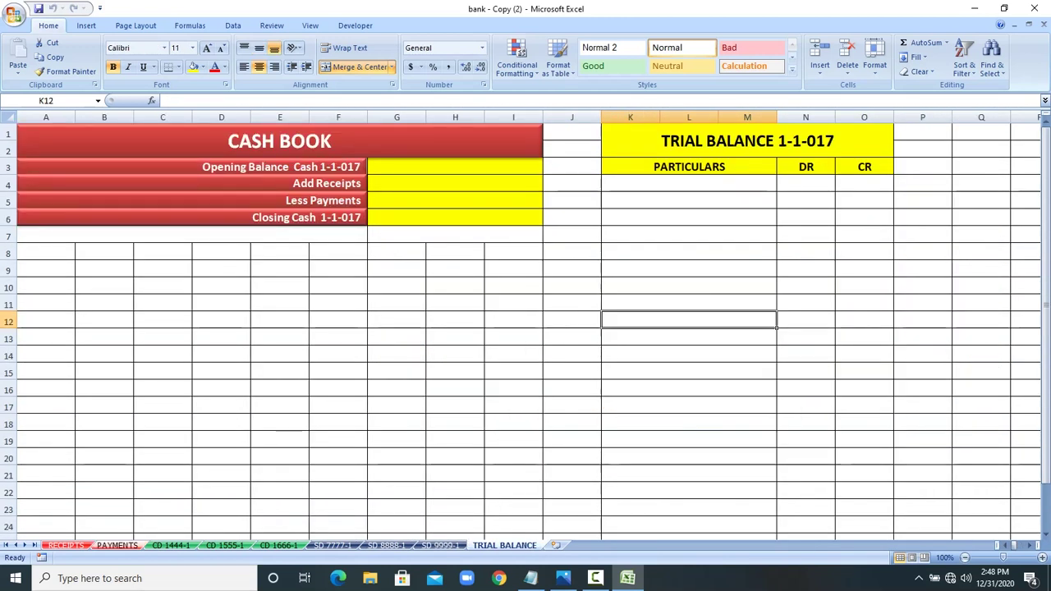
# Step: Revisit the PAYMENTS and RECEIPTS sheets and go through the customer ledgers up to the last saving account
pyautogui.click(117, 545)
pyautogui.click(66, 545)
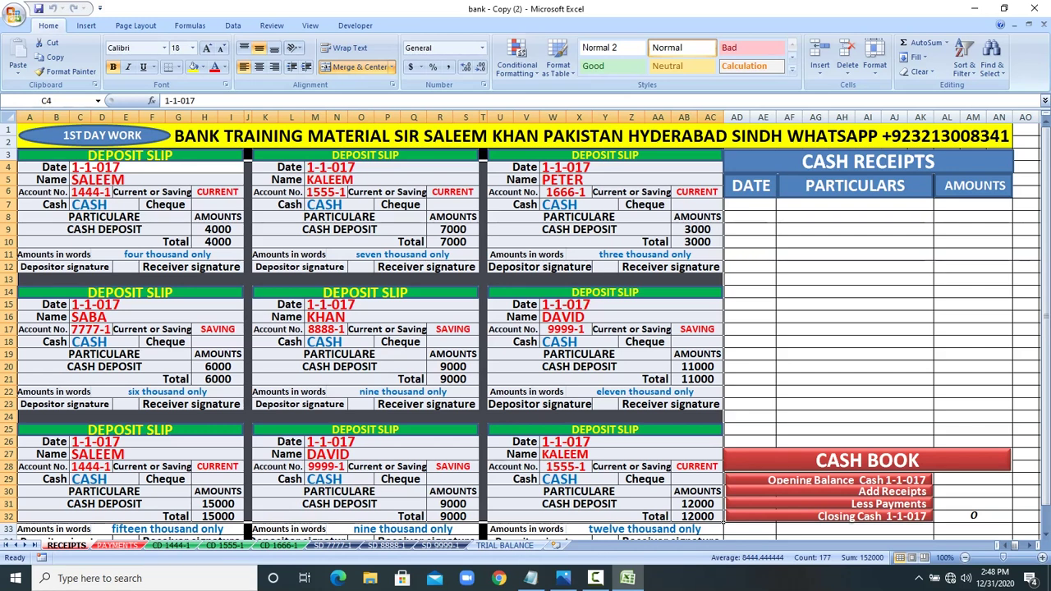
pyautogui.click(171, 545)
pyautogui.click(225, 545)
pyautogui.click(279, 545)
pyautogui.hotkey('ctrl', 'pagedown')
pyautogui.hotkey('ctrl', 'pagedown')
pyautogui.hotkey('ctrl', 'pagedown')
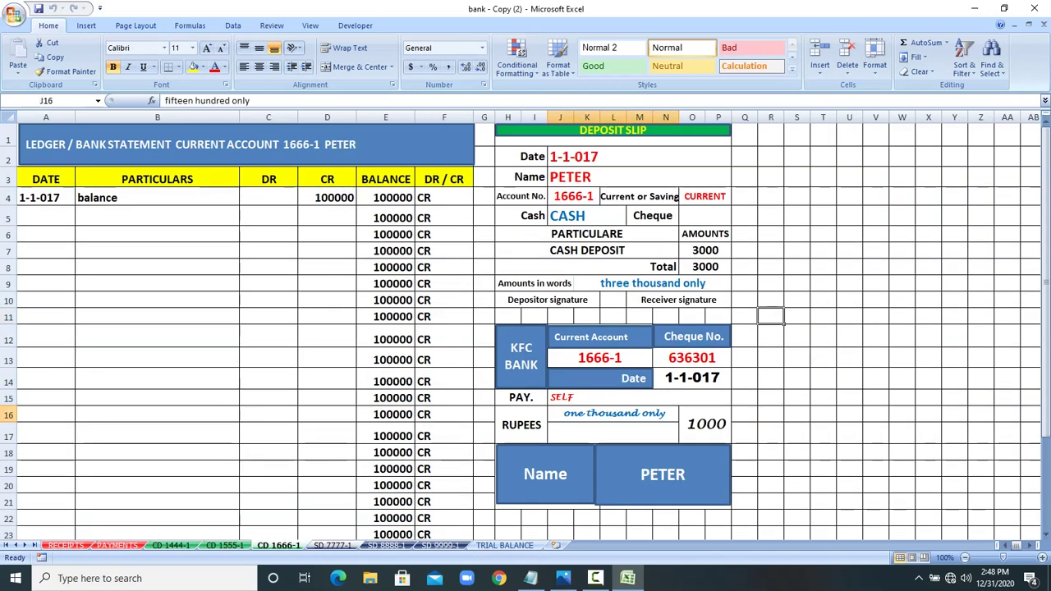
pyautogui.hotkey('ctrl', 'pagedown')
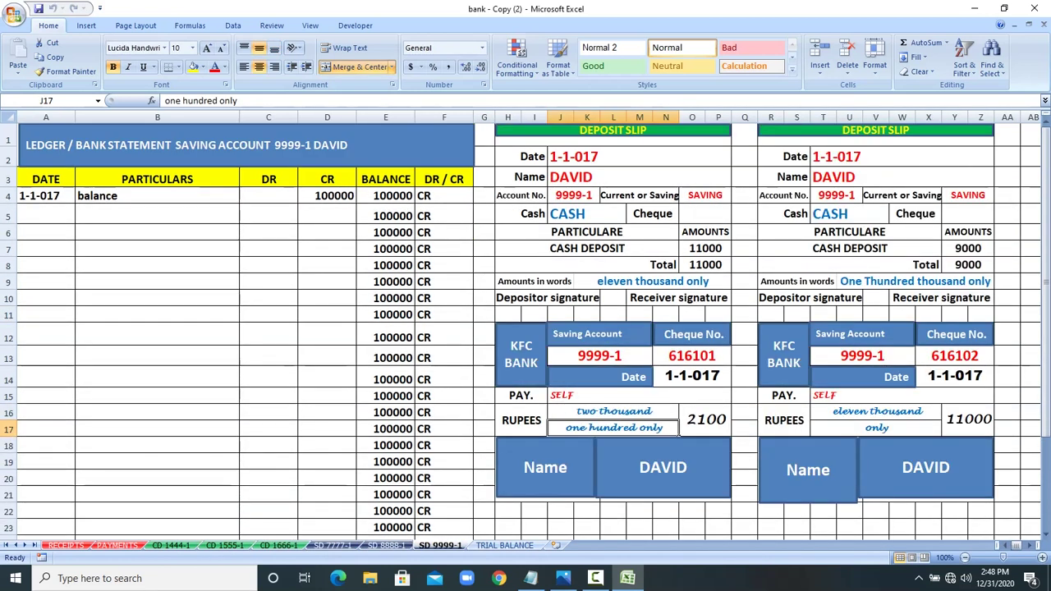
# Step: Review each customer's ledger with its deposit slips and cheques, from the first current account to the last saving account
pyautogui.click(171, 545)
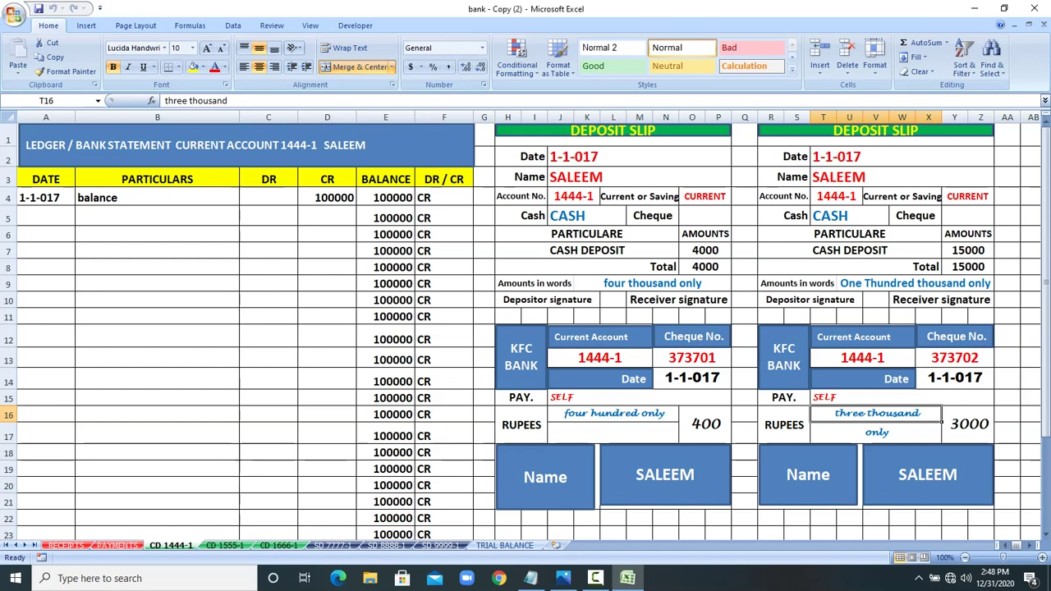
pyautogui.click(353, 204)
pyautogui.hotkey('ctrl', 'pagedown')
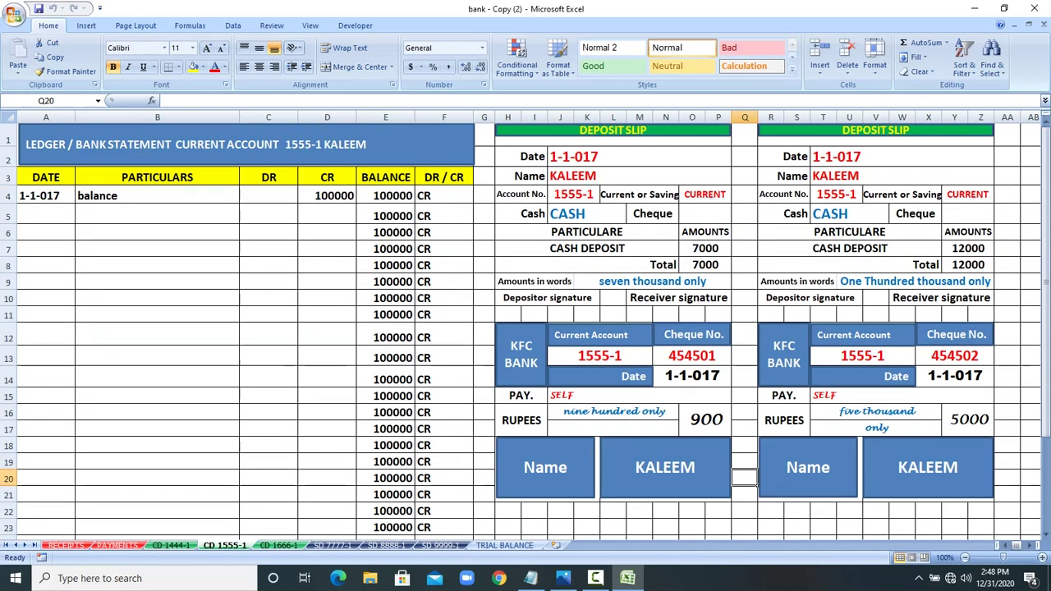
pyautogui.hotkey('ctrl', 'pagedown')
pyautogui.hotkey('ctrl', 'pagedown')
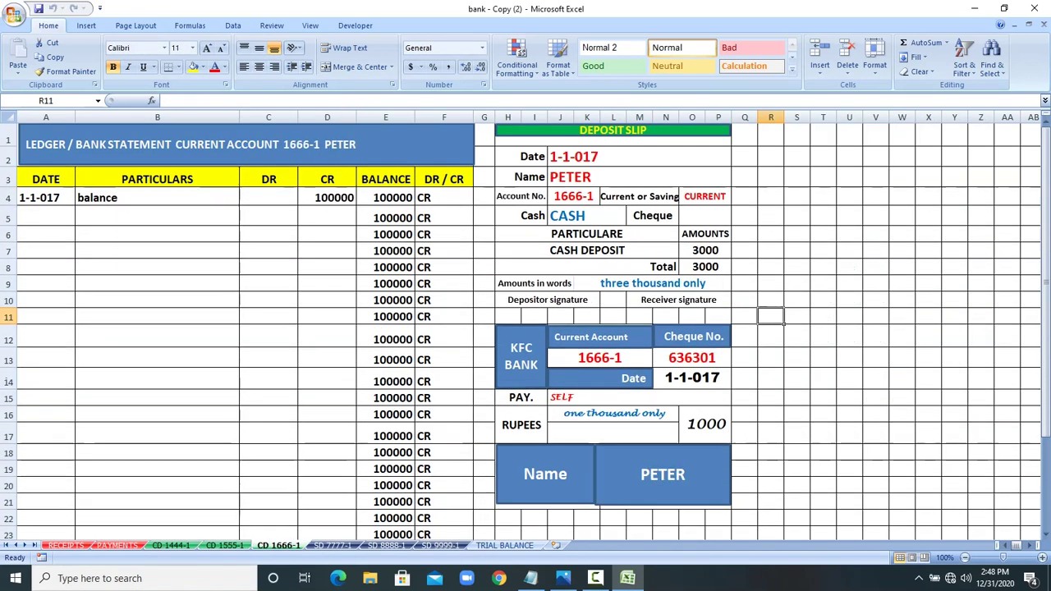
pyautogui.hotkey('ctrl', 'pagedown')
pyautogui.hotkey('ctrl', 'pagedown')
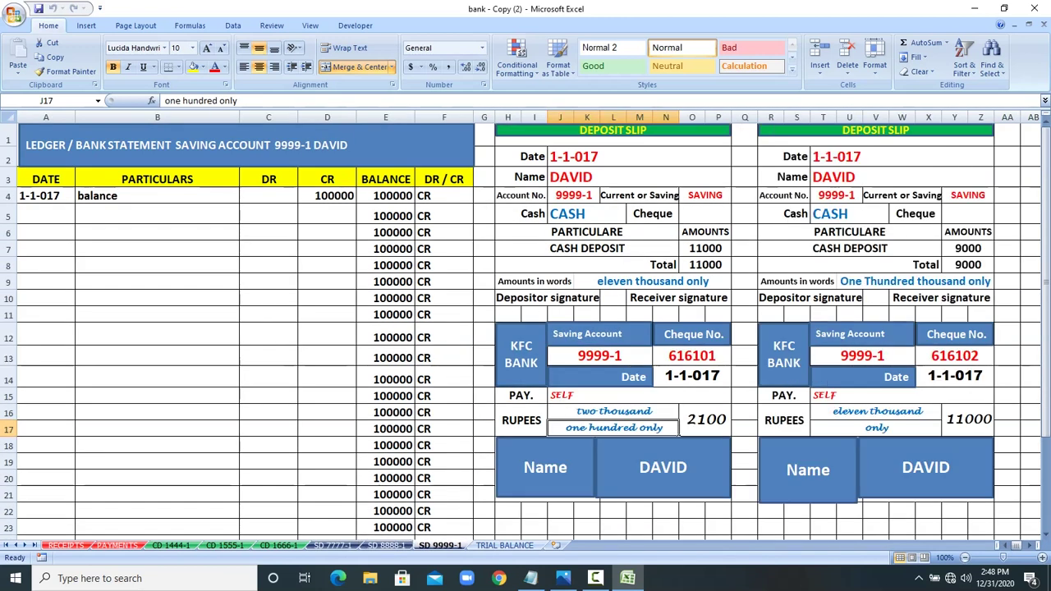
pyautogui.click(171, 545)
pyautogui.click(268, 432)
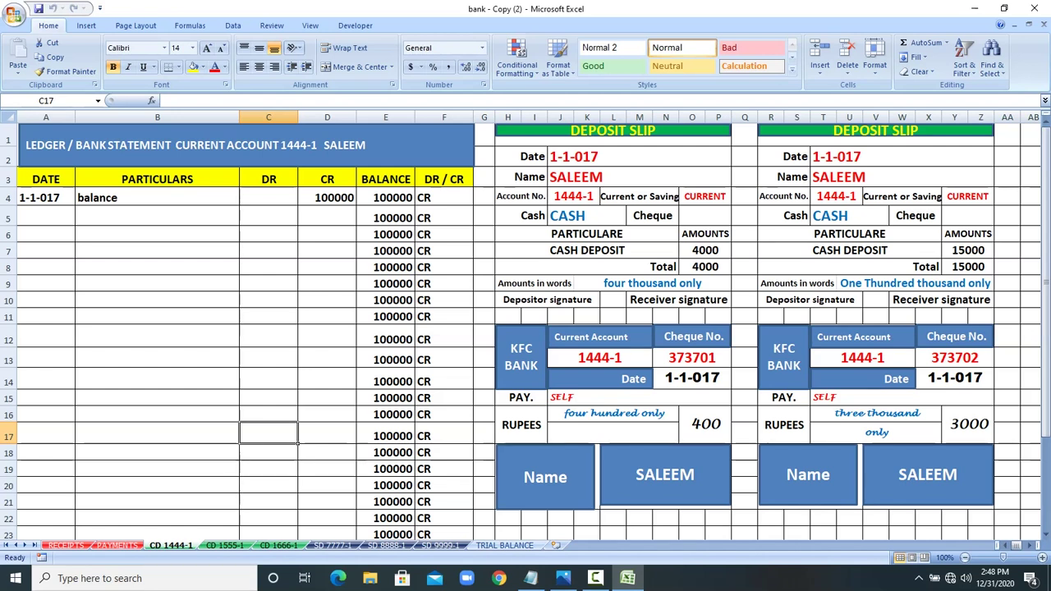
# Step: Review the deposit slips on the RECEIPTS sheet as the source for the cash receipts entries
pyautogui.click(65, 545)
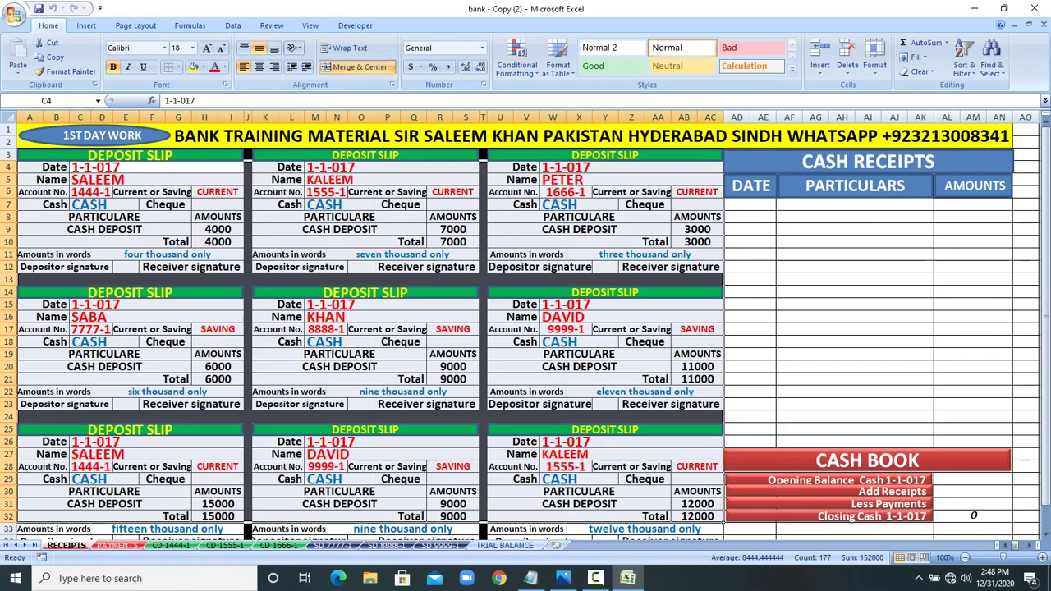
pyautogui.click(483, 367)
pyautogui.click(534, 367)
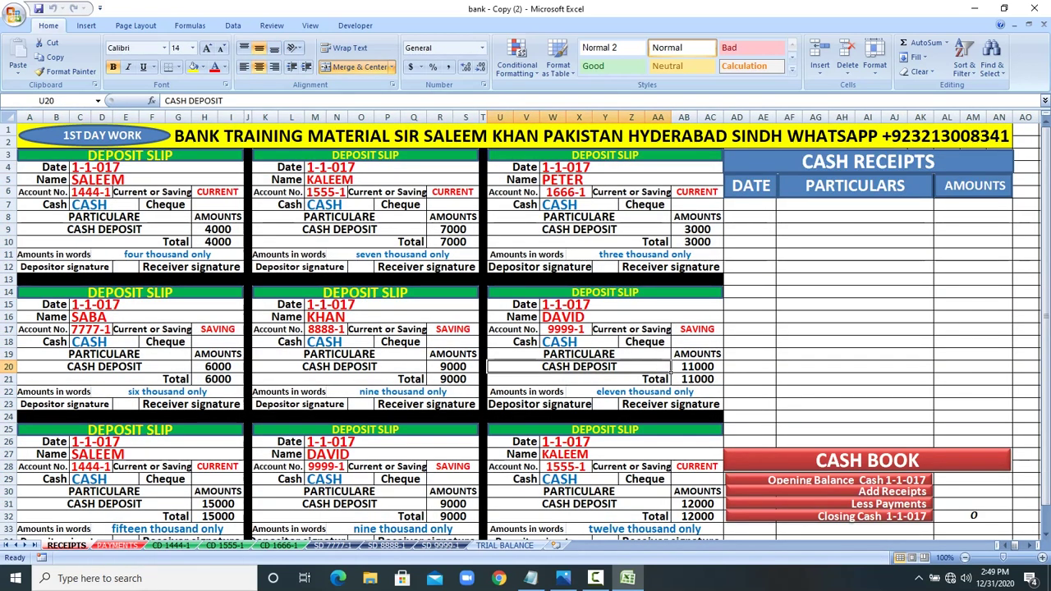
pyautogui.moveTo(96, 168); pyautogui.dragTo(714, 455)
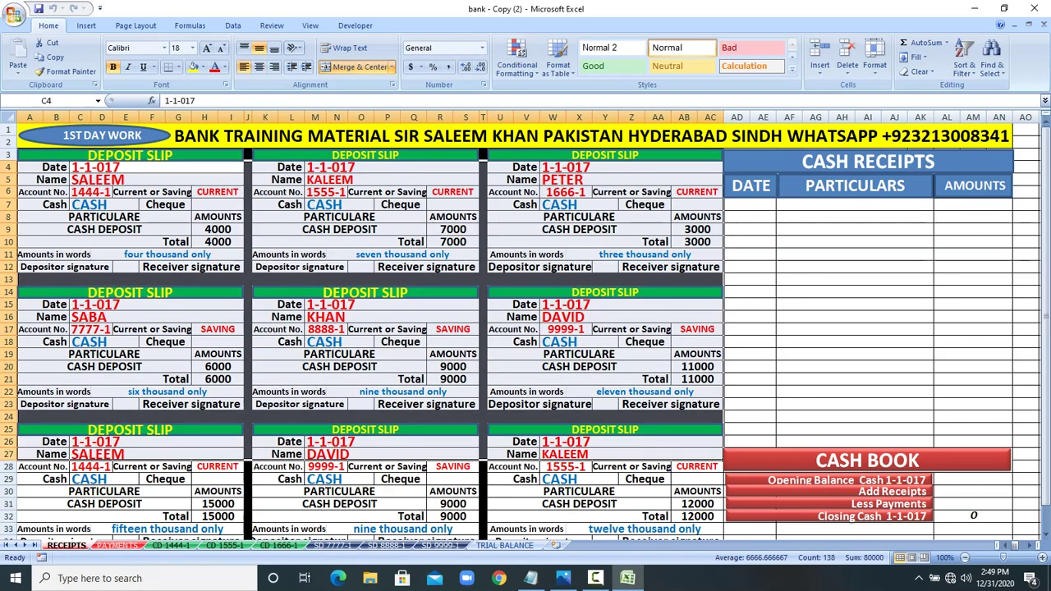
# Step: Enter the date 1-1-017 in the first row of the CASH RECEIPTS table, cell AD7
pyautogui.click(749, 304)
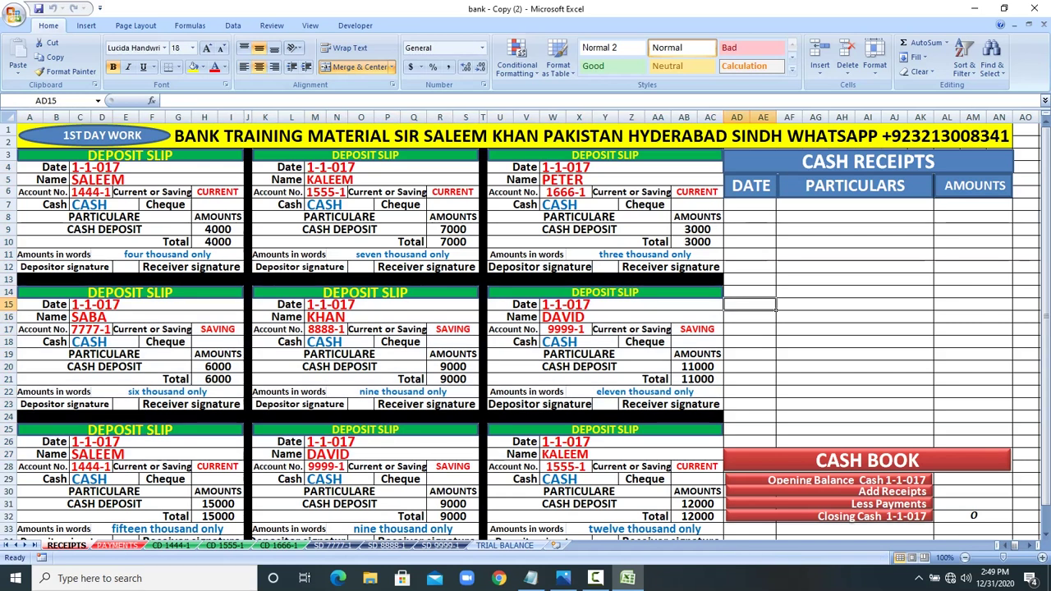
pyautogui.click(750, 205)
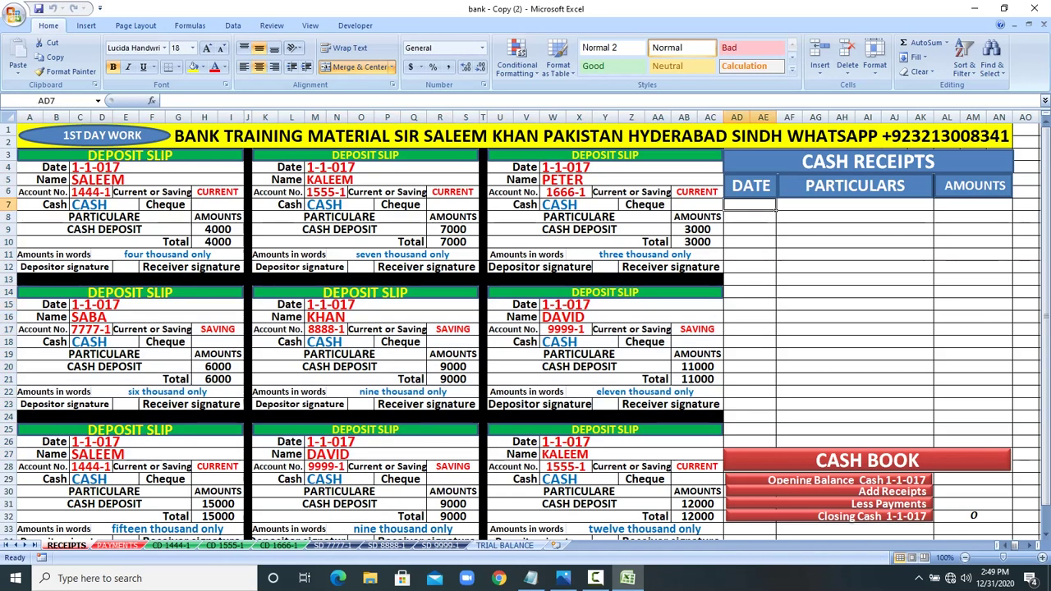
pyautogui.write('1-1-017')
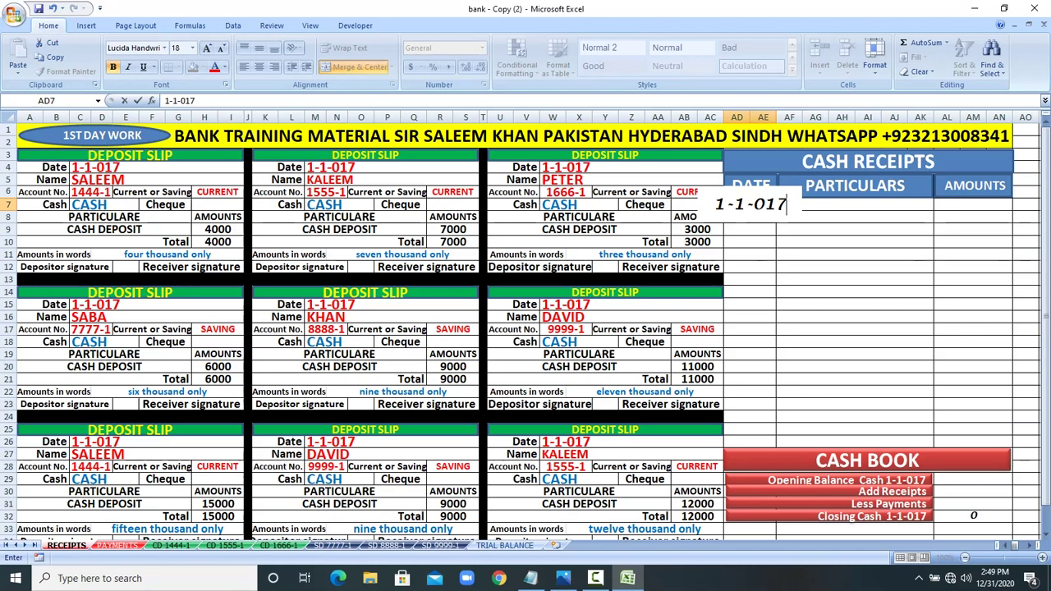
pyautogui.click(854, 292)
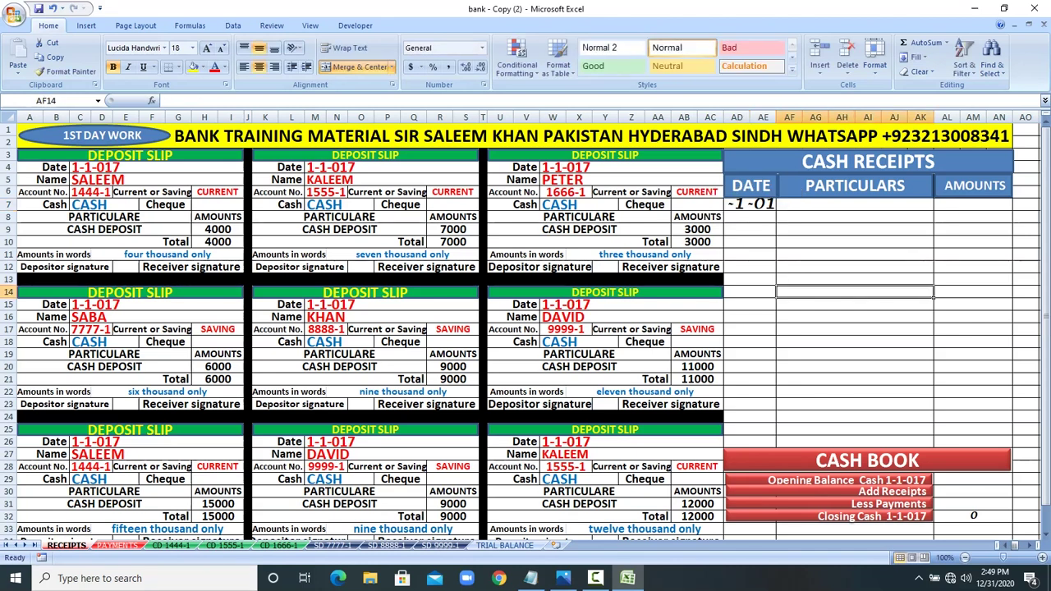
# Step: Reduce the font size of the CASH RECEIPTS entry area, from row 7 through row 26, to 12
pyautogui.moveTo(749, 204); pyautogui.dragTo(993, 443)
pyautogui.click(222, 47)
pyautogui.click(222, 47)
pyautogui.click(222, 48)
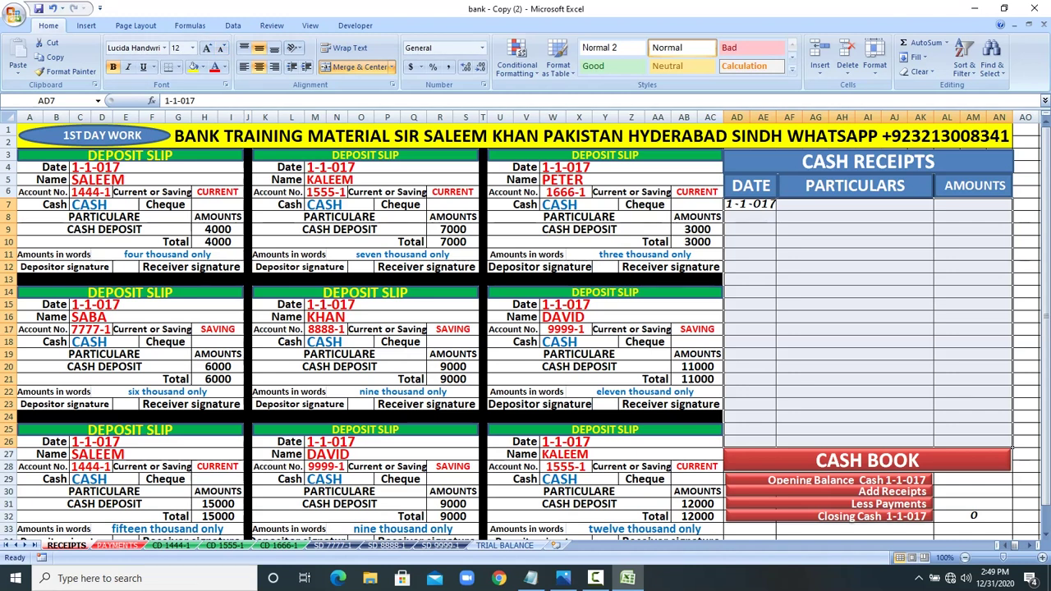
# Step: Copy the date in AD7 to rows 8 through 18 of the CASH RECEIPTS date column
pyautogui.click(771, 205)
pyautogui.rightClick(772, 205)
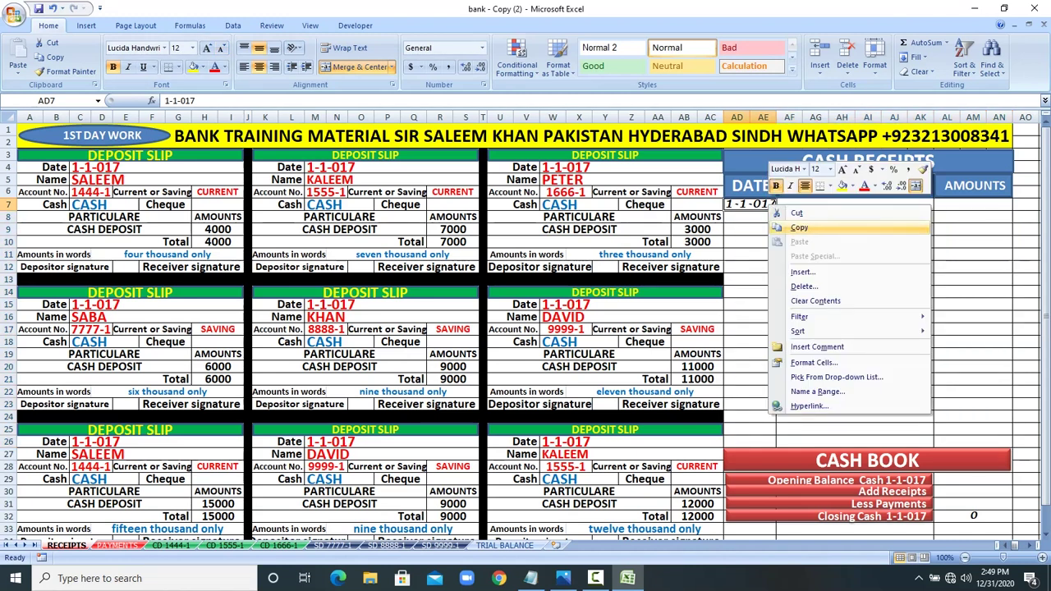
pyautogui.click(792, 230)
pyautogui.moveTo(751, 217); pyautogui.dragTo(767, 338)
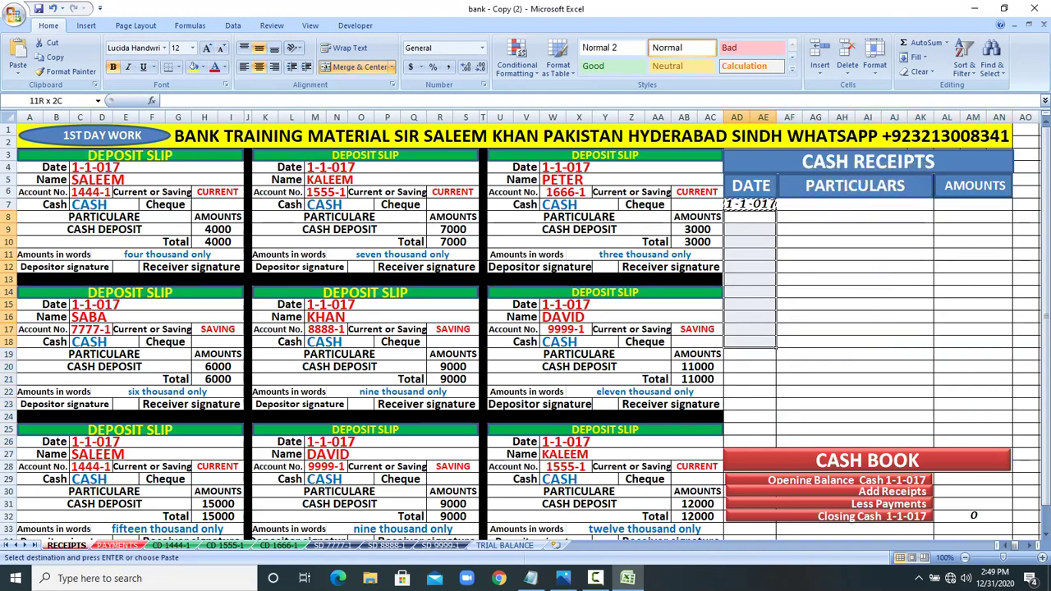
pyautogui.rightClick(765, 339)
pyautogui.click(795, 378)
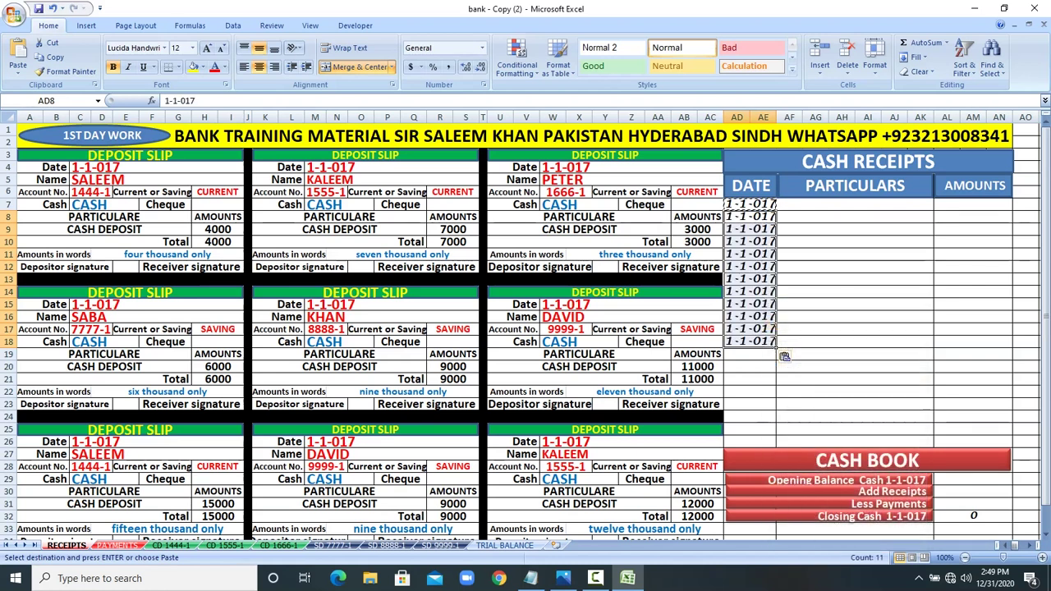
pyautogui.click(854, 267)
# Step: Examine the account details on the first deposit slip and compare its account type with the slip below it
pyautogui.moveTo(123, 167); pyautogui.dragTo(129, 216)
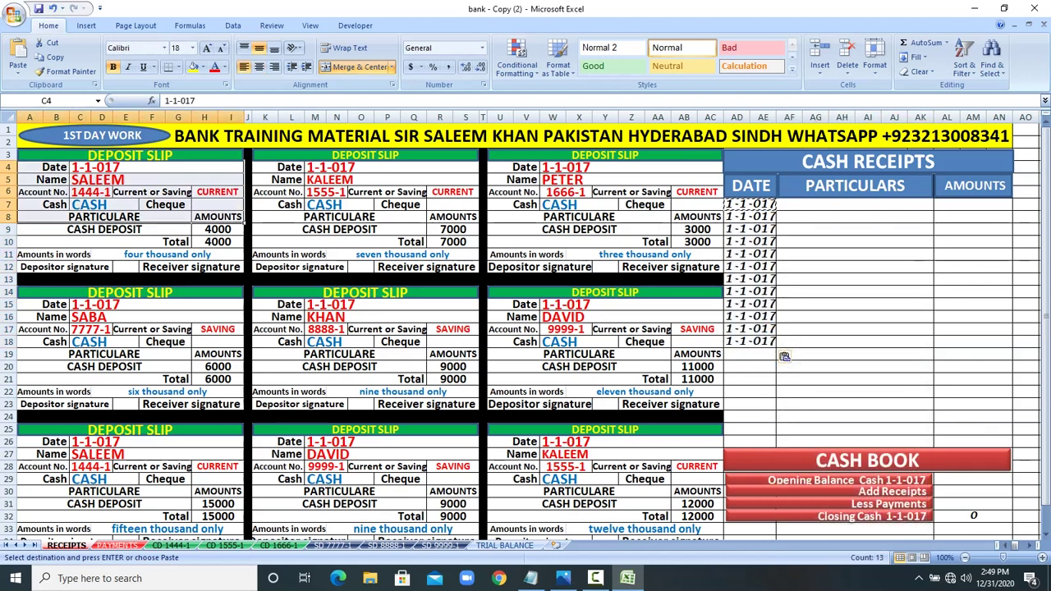
pyautogui.moveTo(41, 192); pyautogui.dragTo(112, 194)
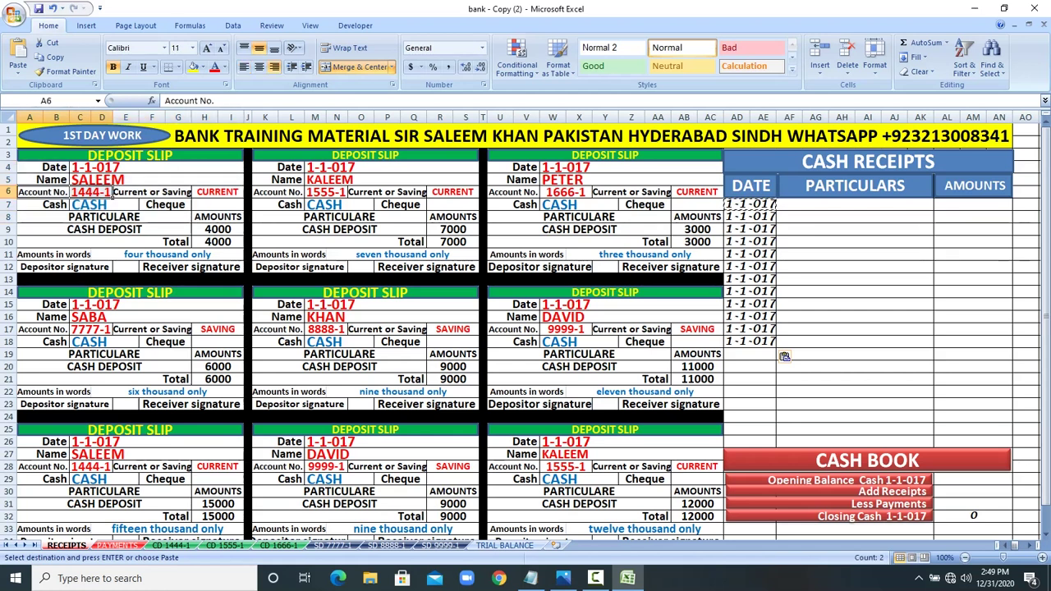
pyautogui.click(188, 194)
pyautogui.click(242, 196)
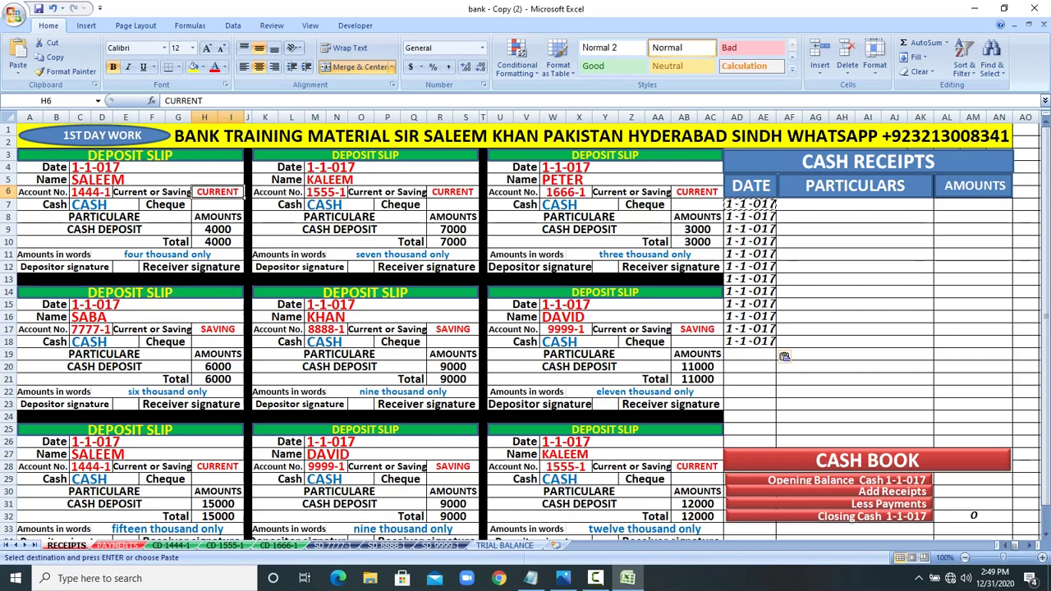
pyautogui.click(220, 330)
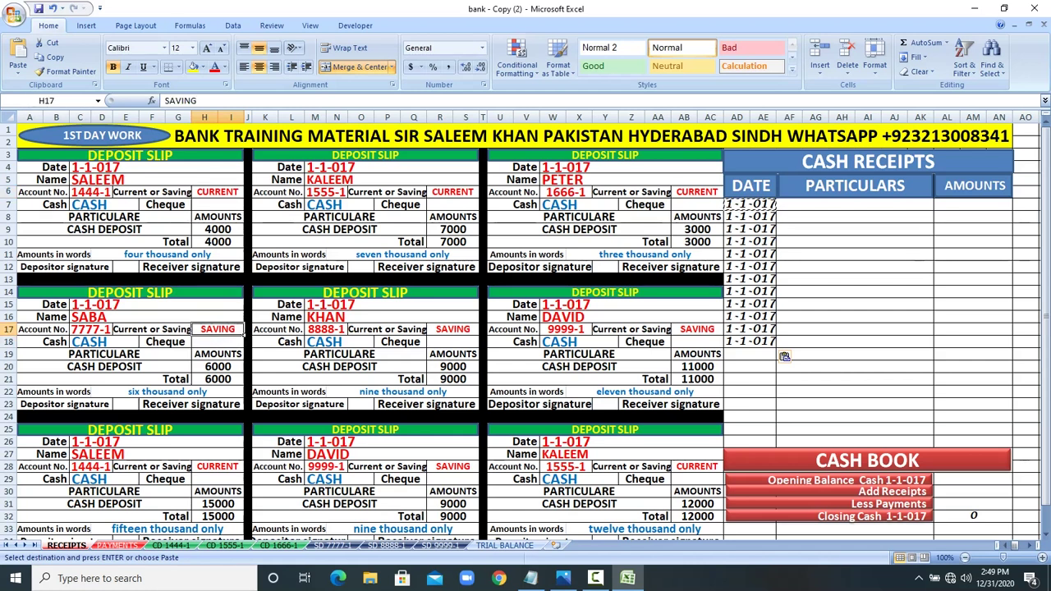
pyautogui.click(217, 192)
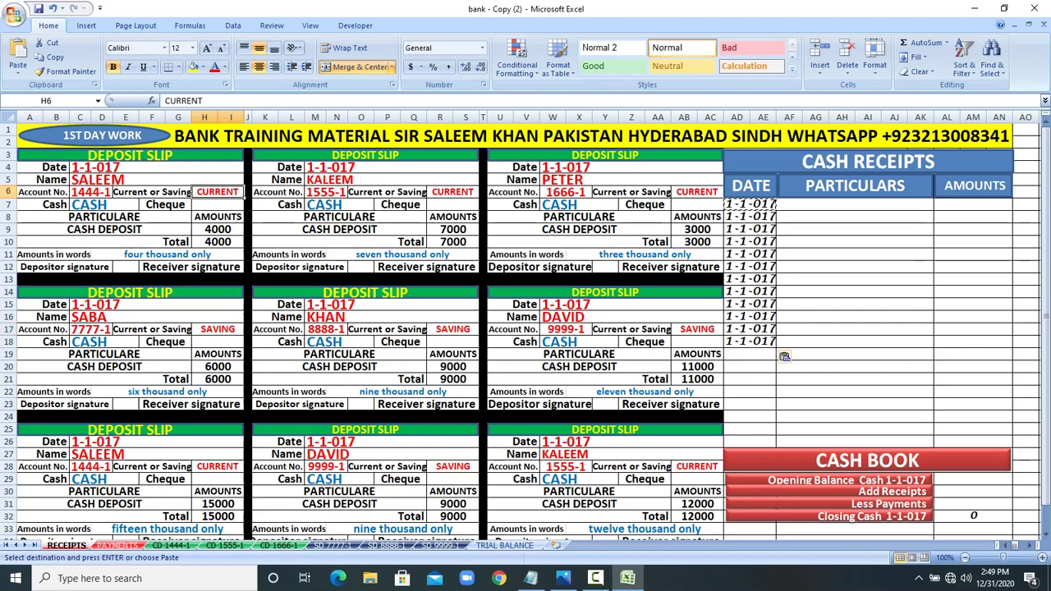
# Step: Enter "CD ACCOUNTS" followed by the first deposit slip's account number as the particulars in AF7
pyautogui.click(218, 330)
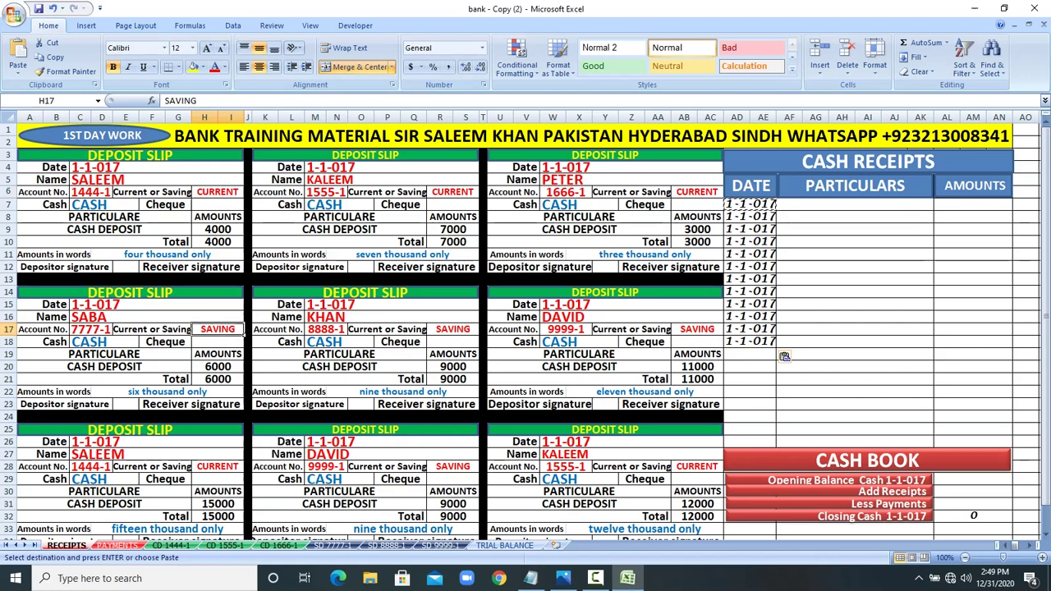
pyautogui.click(91, 192)
pyautogui.moveTo(42, 192); pyautogui.dragTo(91, 192)
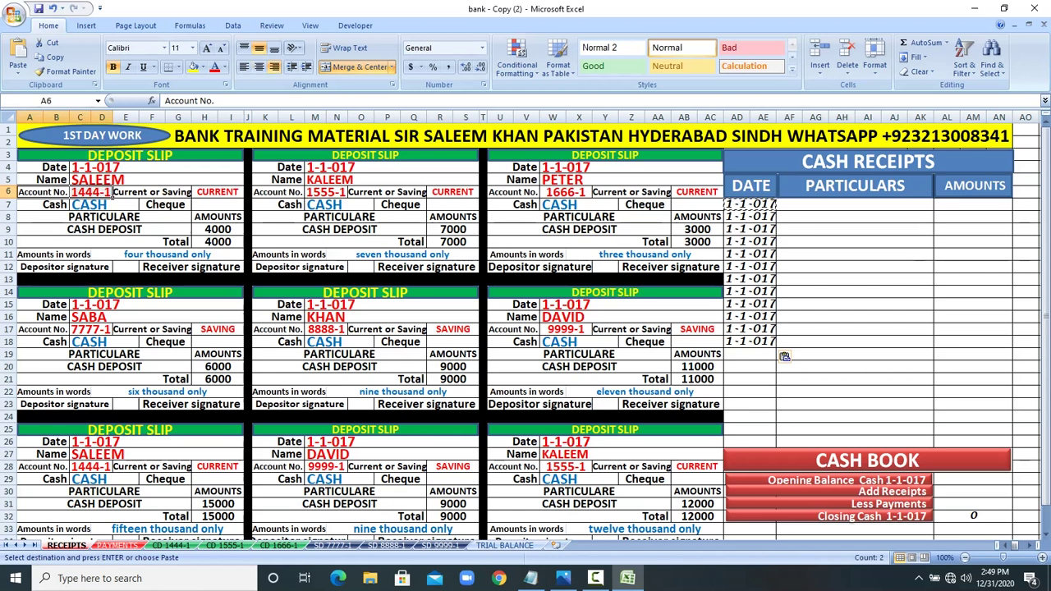
pyautogui.click(854, 217)
pyautogui.press('Escape')
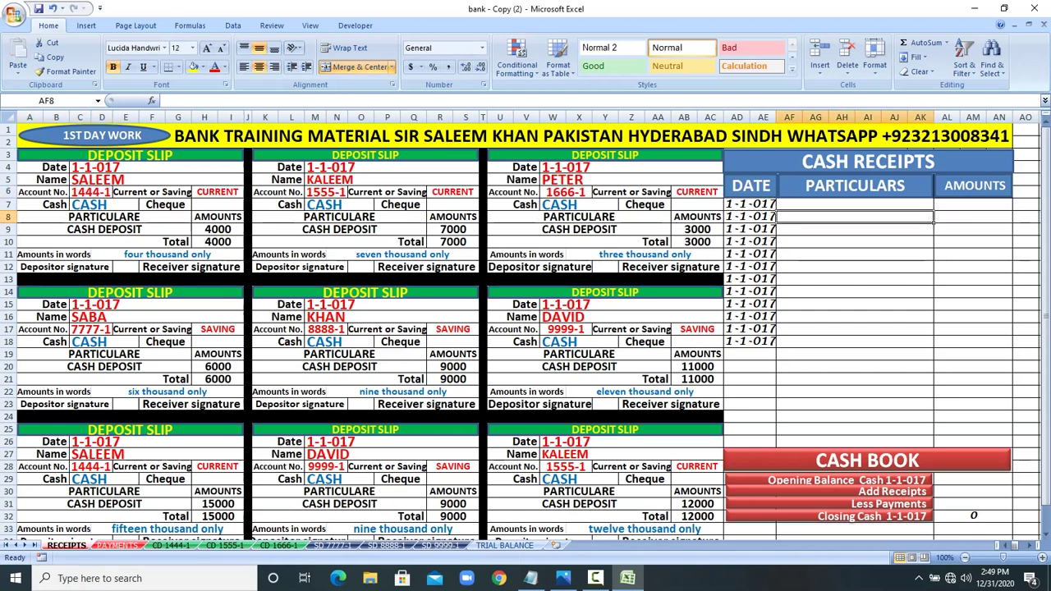
pyautogui.click(91, 192)
pyautogui.click(853, 204)
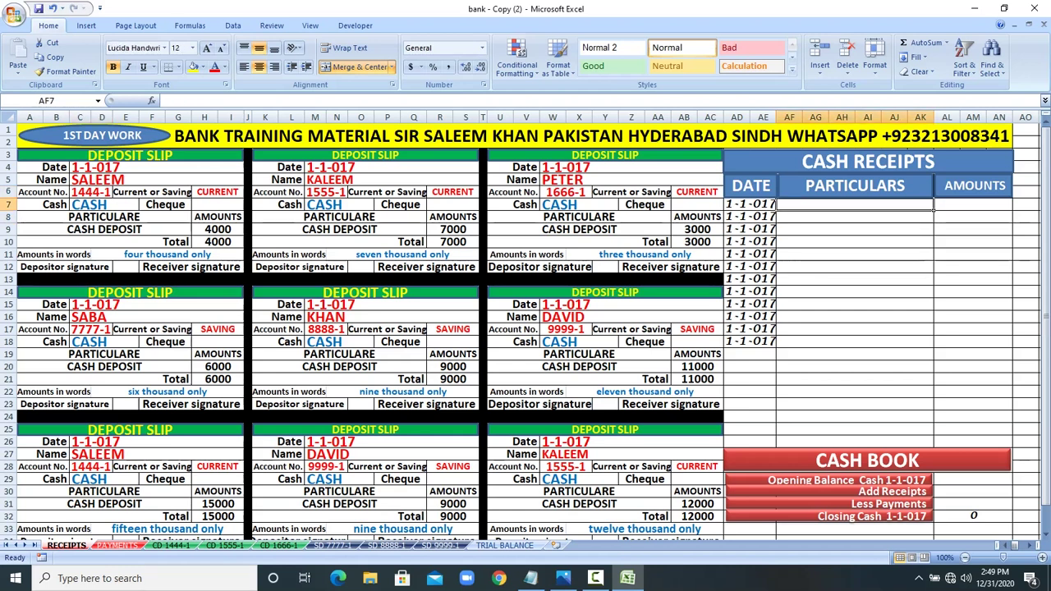
pyautogui.write('CD')
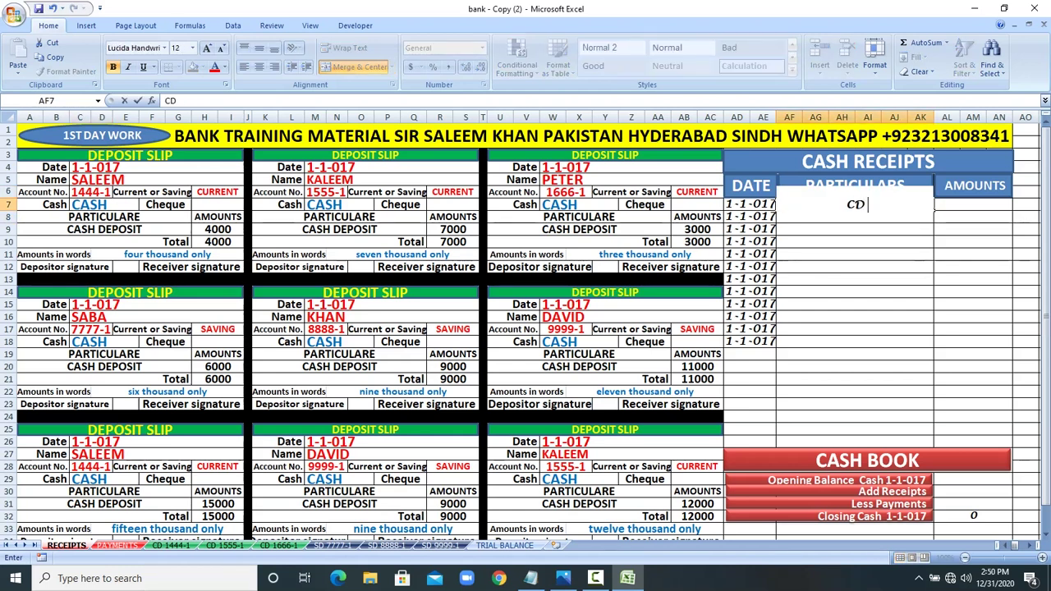
pyautogui.write(' ACCOUN')
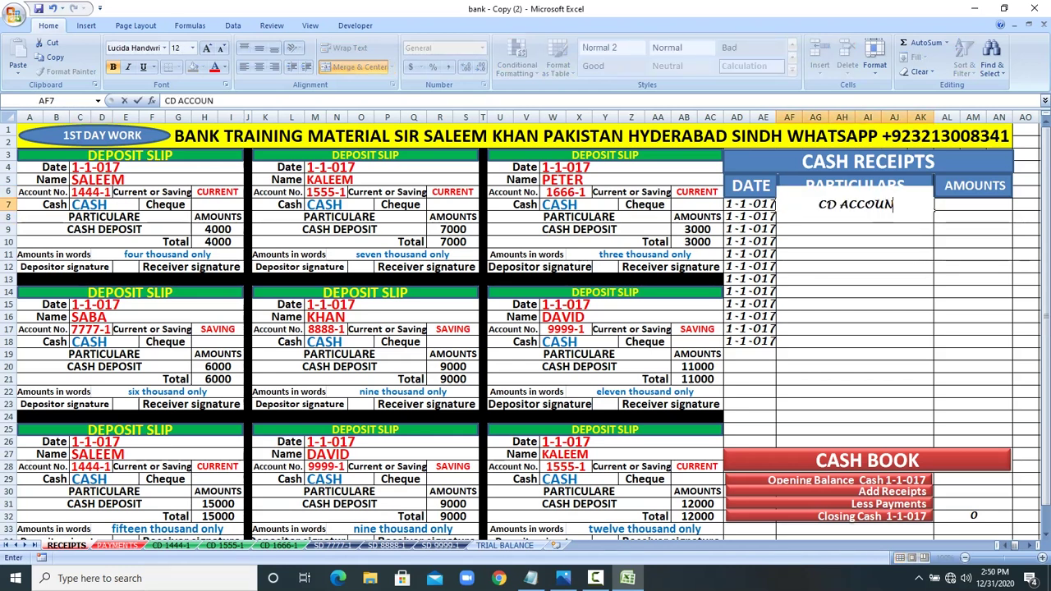
pyautogui.write('TS')
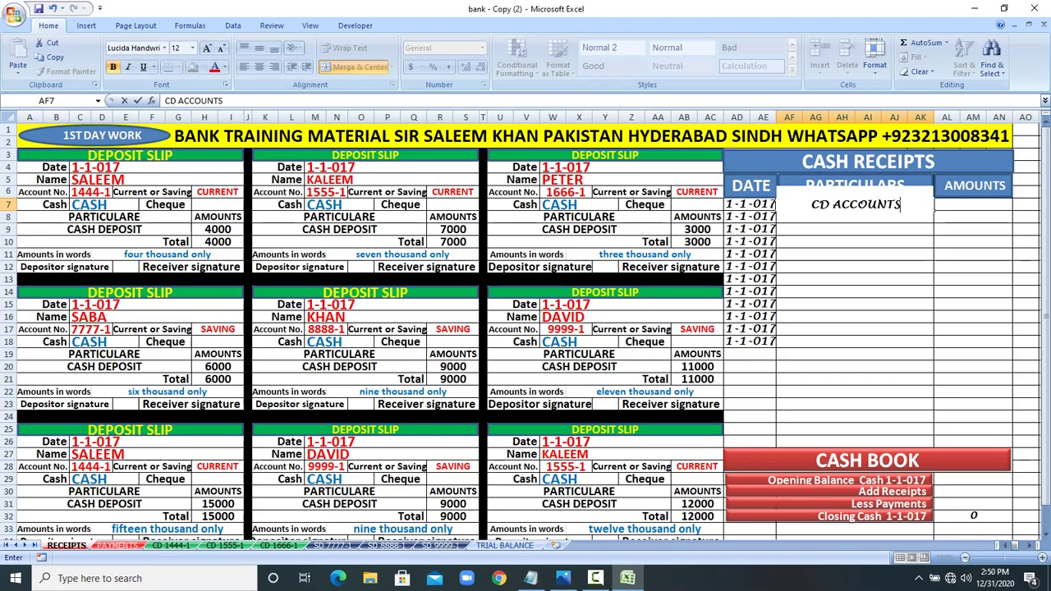
pyautogui.write(' 14')
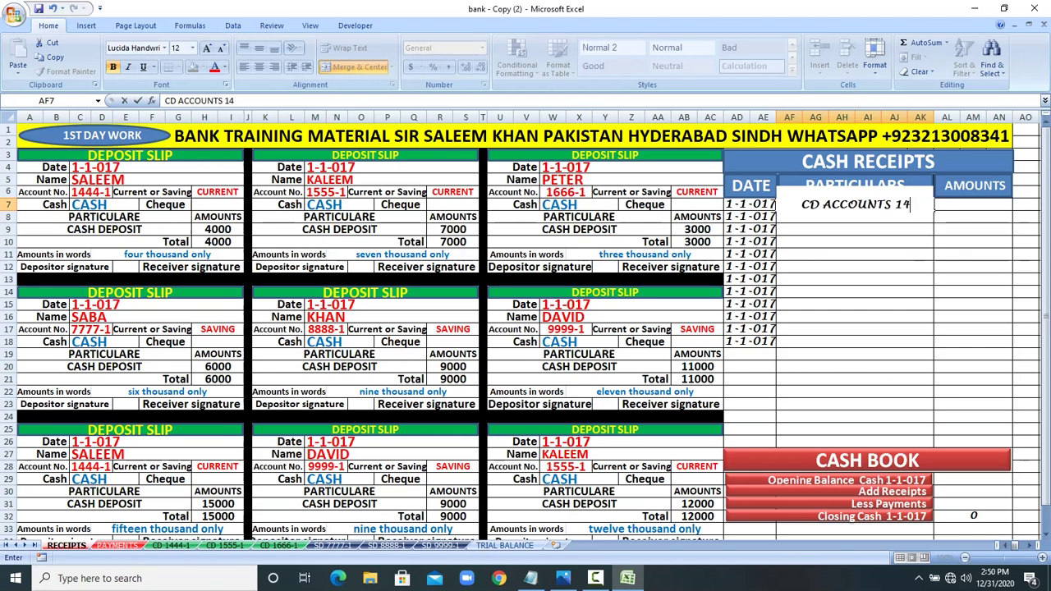
pyautogui.write('44-1')
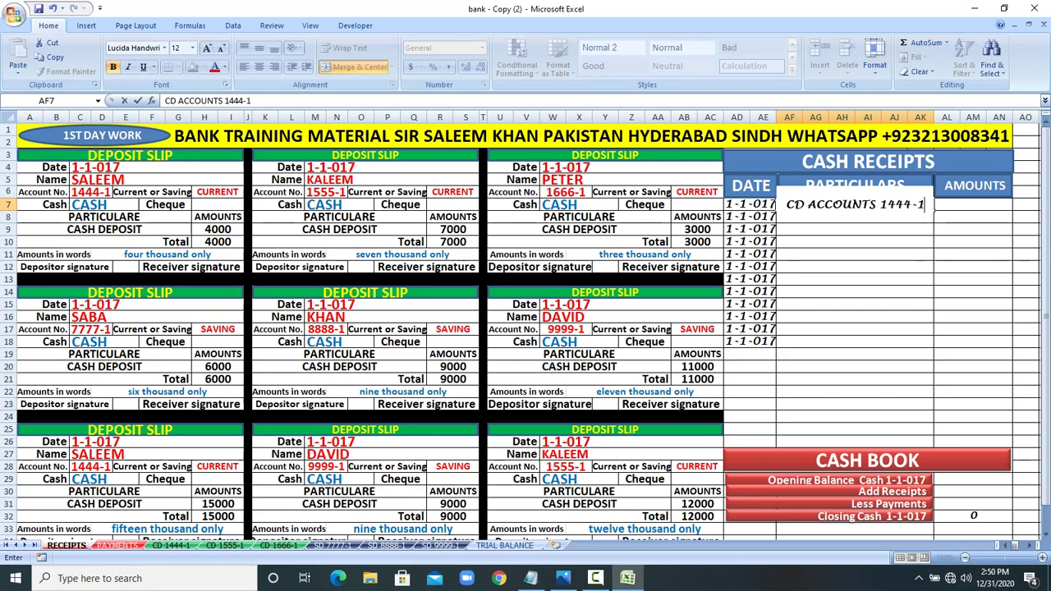
pyautogui.press('Return')
pyautogui.press('Up')
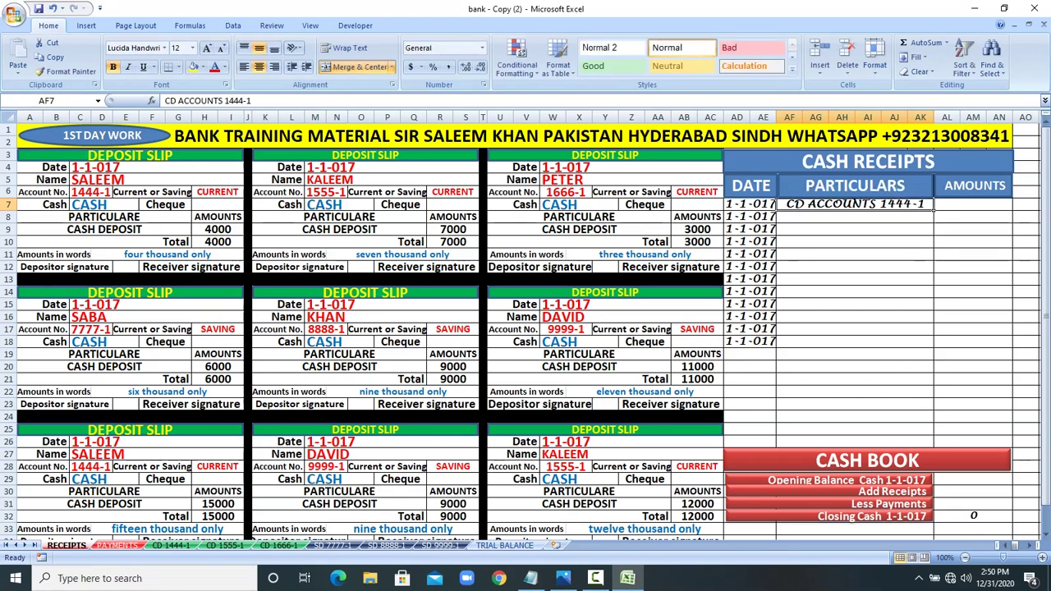
# Step: Enter the first deposit slip's total, 4000, in the AMOUNTS column at AL7
pyautogui.click(218, 242)
pyautogui.click(973, 204)
pyautogui.write('4000')
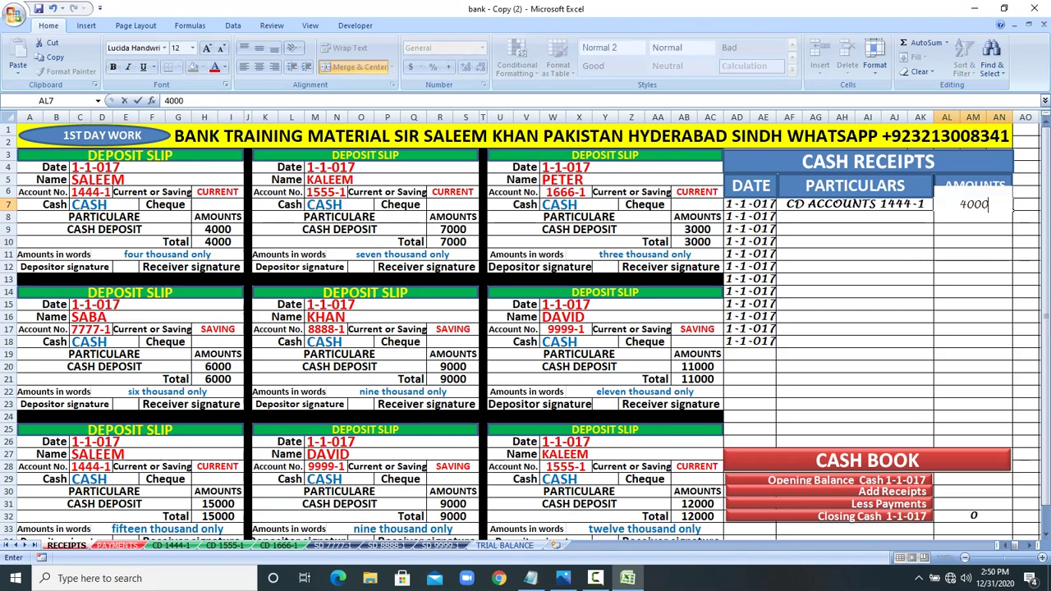
pyautogui.press('Return')
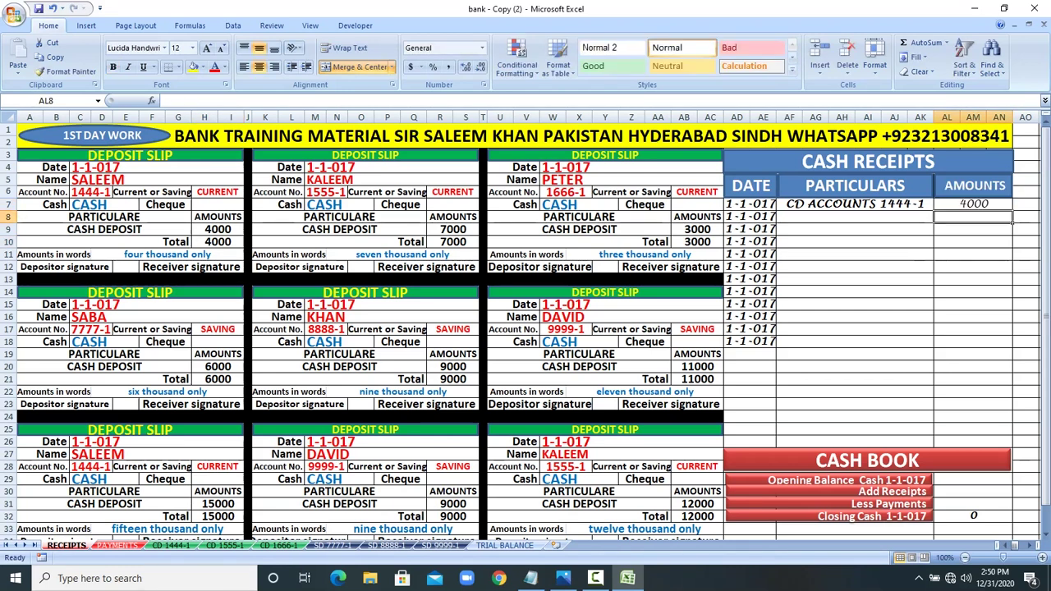
# Step: Make the CASH RECEIPTS entry area from row 7 through row 25 bold
pyautogui.click(854, 205)
pyautogui.moveTo(739, 204); pyautogui.dragTo(1005, 430)
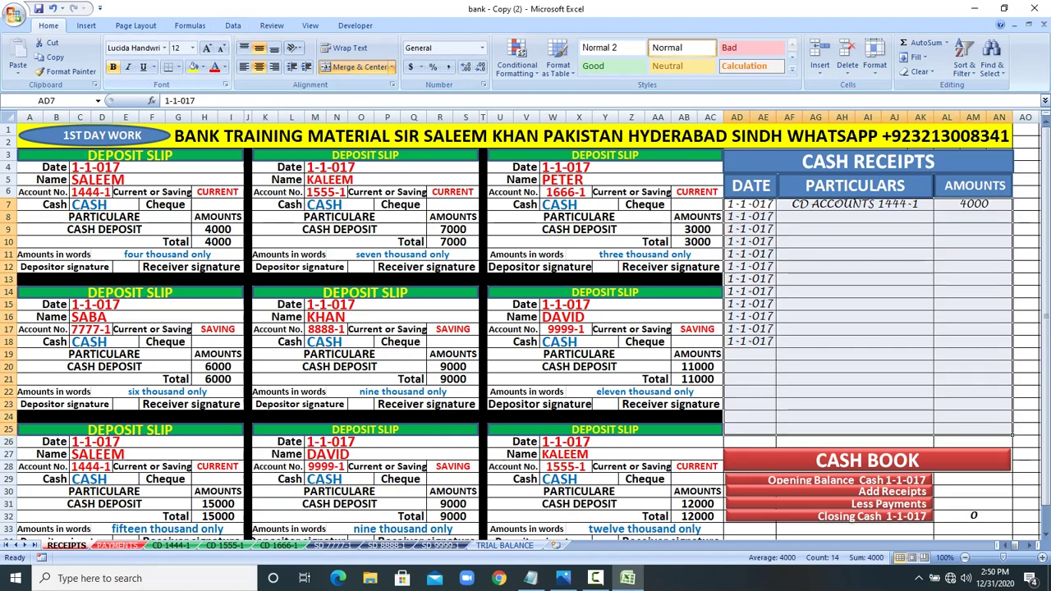
pyautogui.click(855, 293)
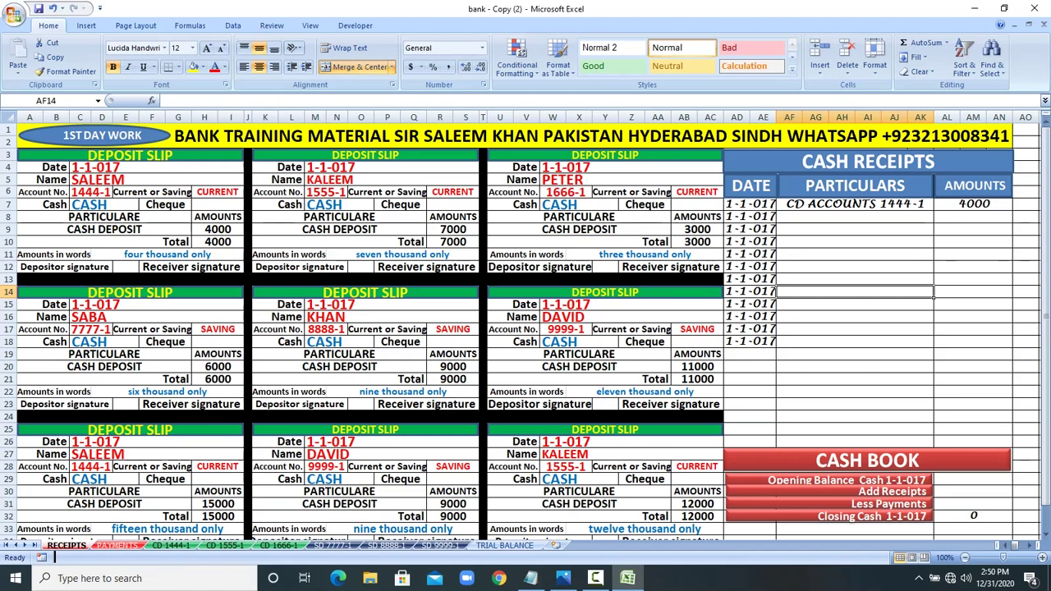
# Step: Repeat the AF7 particulars text in the second receipt row, cell AF8
pyautogui.click(854, 216)
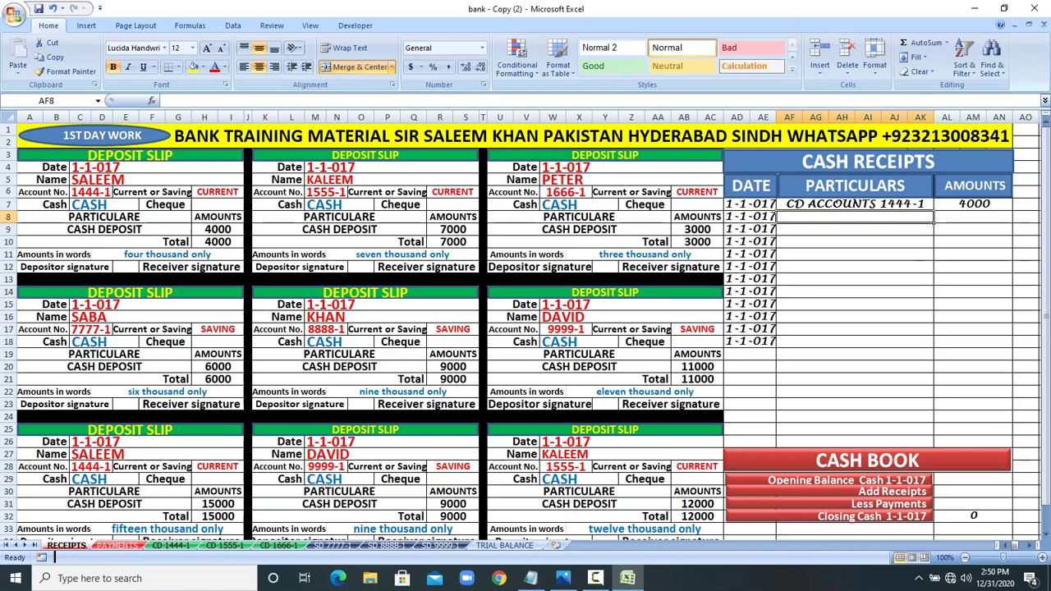
pyautogui.write('C')
pyautogui.click(855, 266)
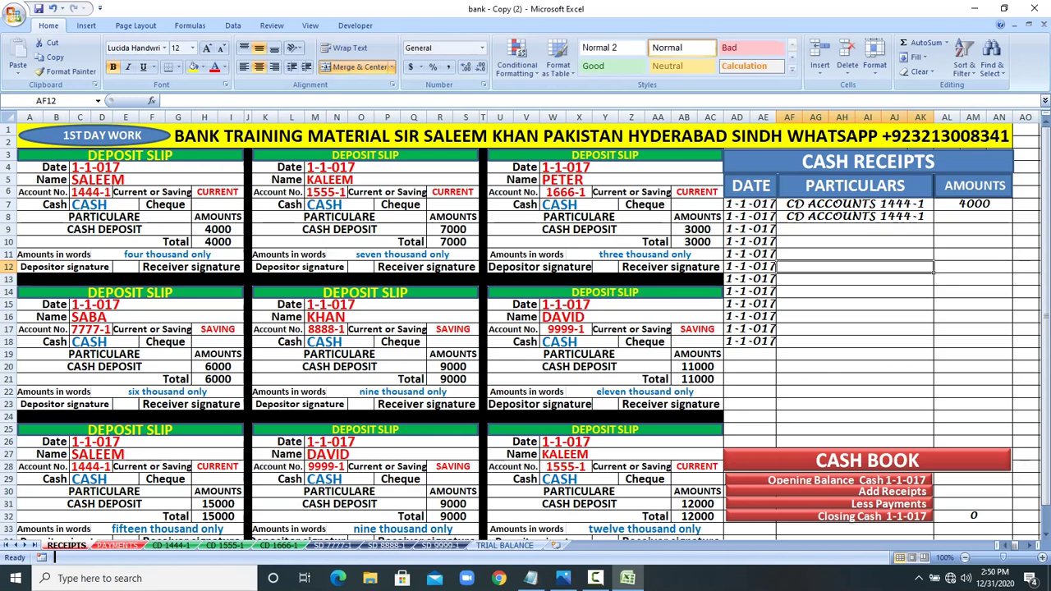
# Step: Replace the account number after "CD ACCOUNTS" in AF8 with the one on the second deposit slip in the first row
pyautogui.moveTo(330, 179); pyautogui.dragTo(335, 217)
pyautogui.click(330, 180)
pyautogui.click(345, 194)
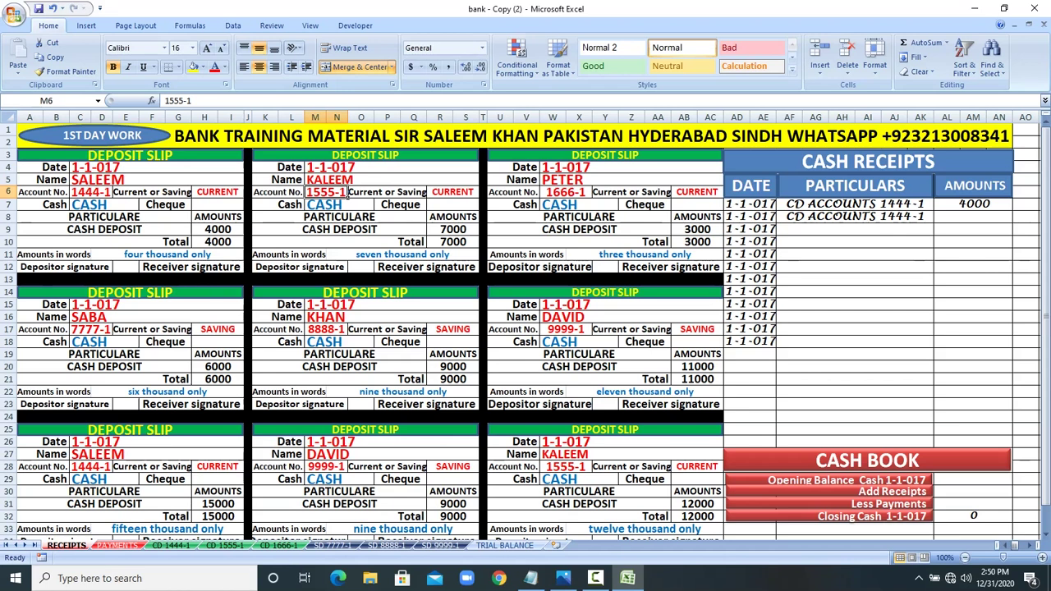
pyautogui.click(854, 216)
pyautogui.click(985, 137)
pyautogui.click(854, 216)
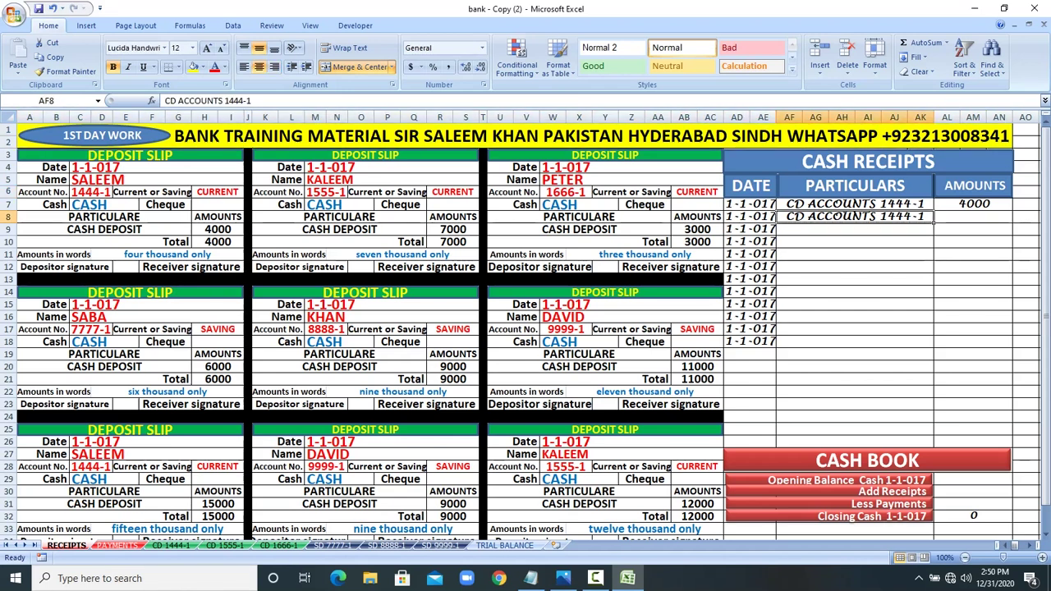
pyautogui.click(259, 101)
pyautogui.press('BackSpace')
pyautogui.press('BackSpace')
pyautogui.press('BackSpace')
pyautogui.press('BackSpace')
pyautogui.press('BackSpace')
pyautogui.press('BackSpace')
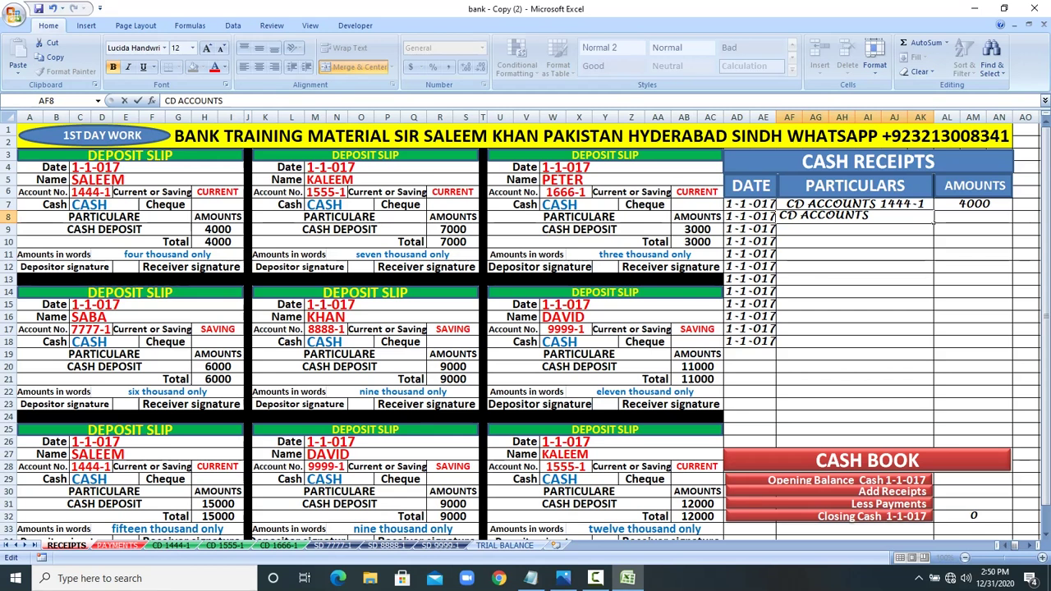
pyautogui.write('1555-1')
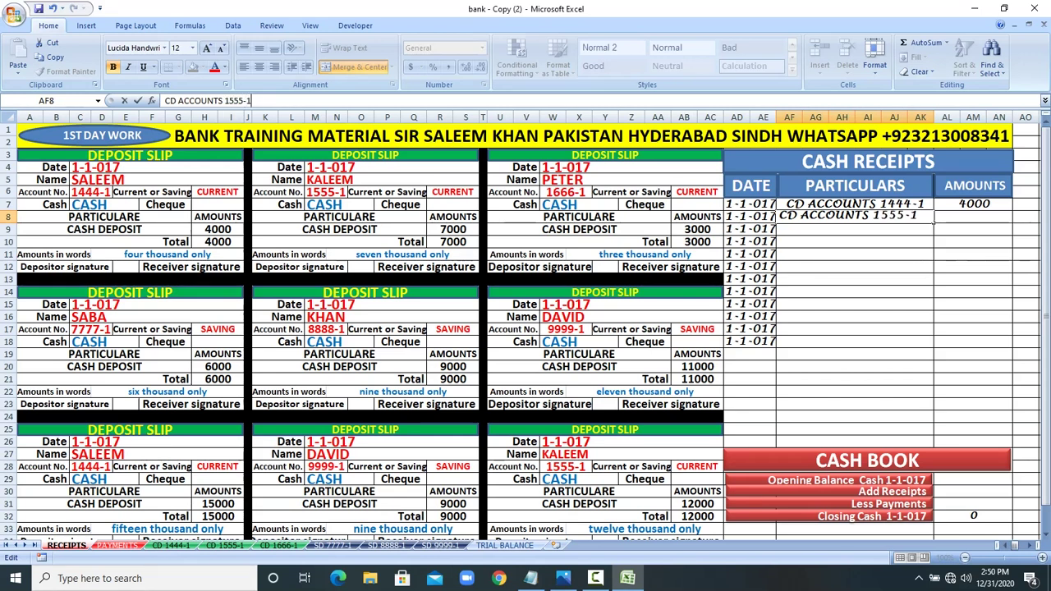
pyautogui.click(932, 304)
# Step: Enter the second deposit slip's amount, 7000, in the AMOUNTS column at AL8
pyautogui.click(327, 192)
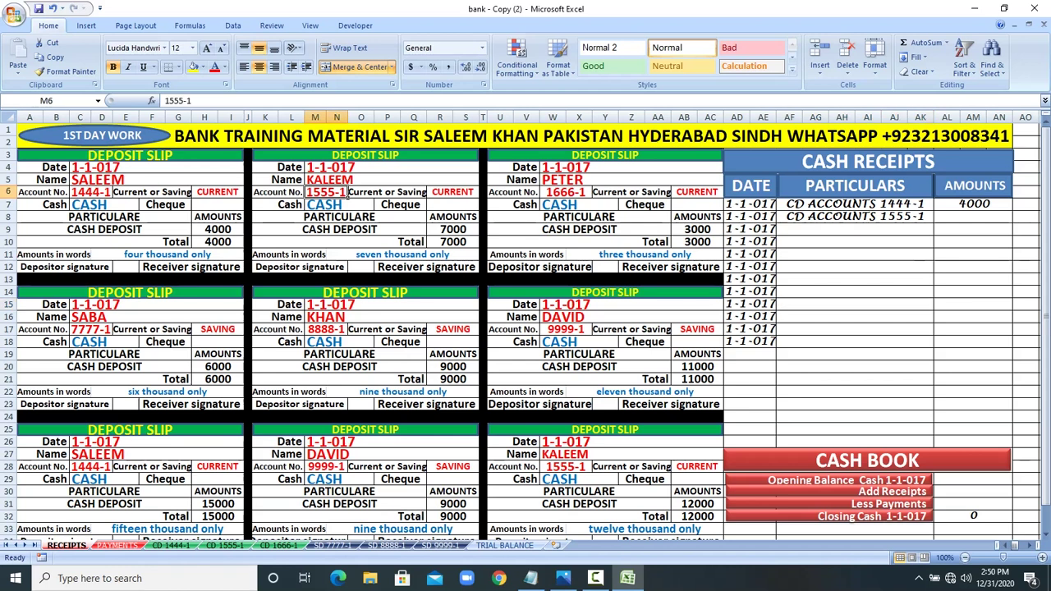
pyautogui.click(453, 230)
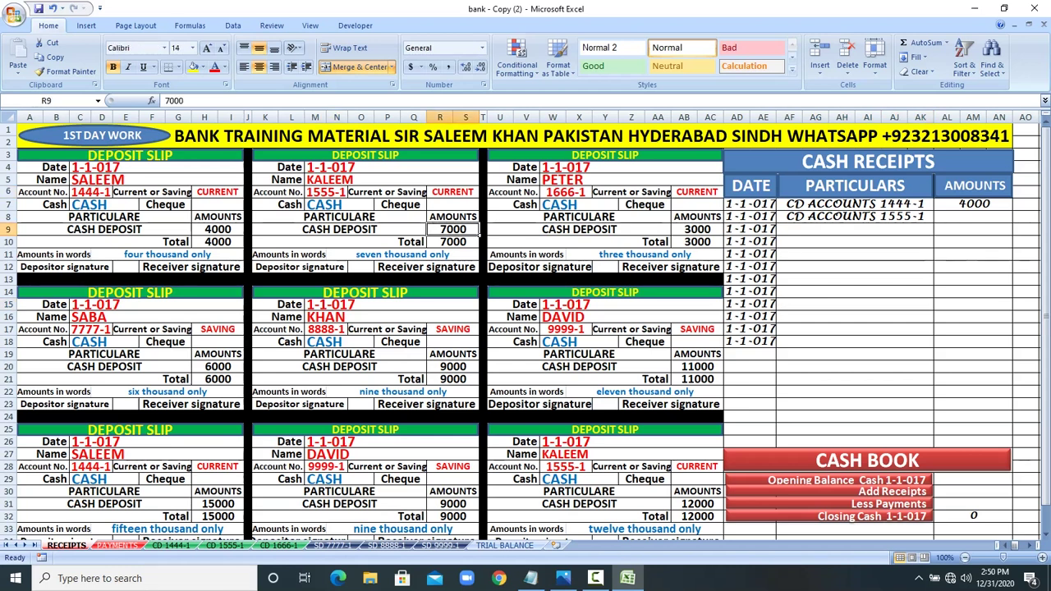
pyautogui.click(973, 217)
pyautogui.write('7000')
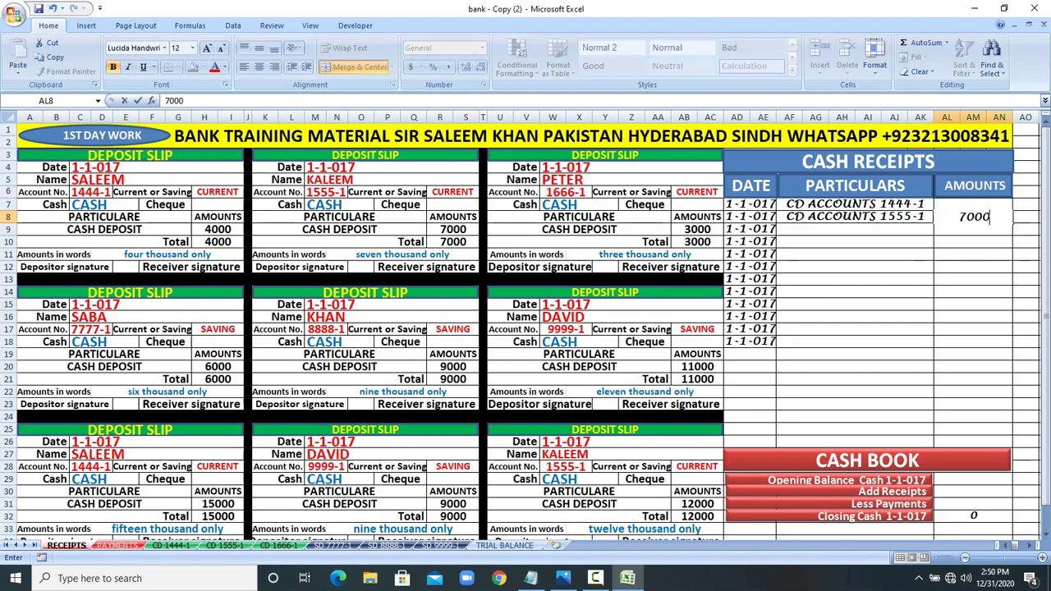
pyautogui.press('Return')
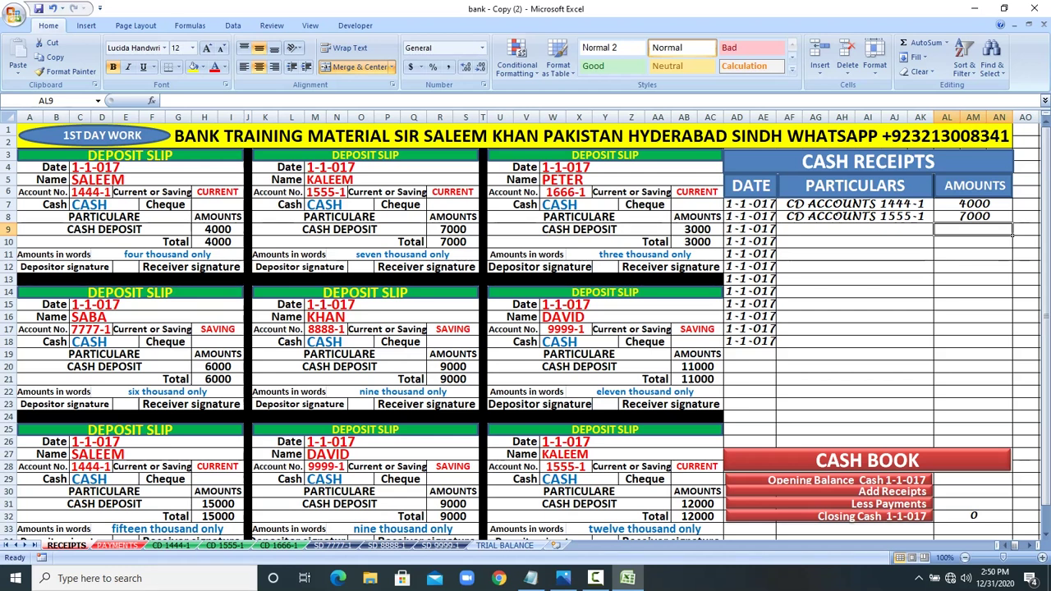
# Step: Copy the particulars in AF8 to AF9 for the third deposit slip
pyautogui.moveTo(608, 167); pyautogui.dragTo(657, 254)
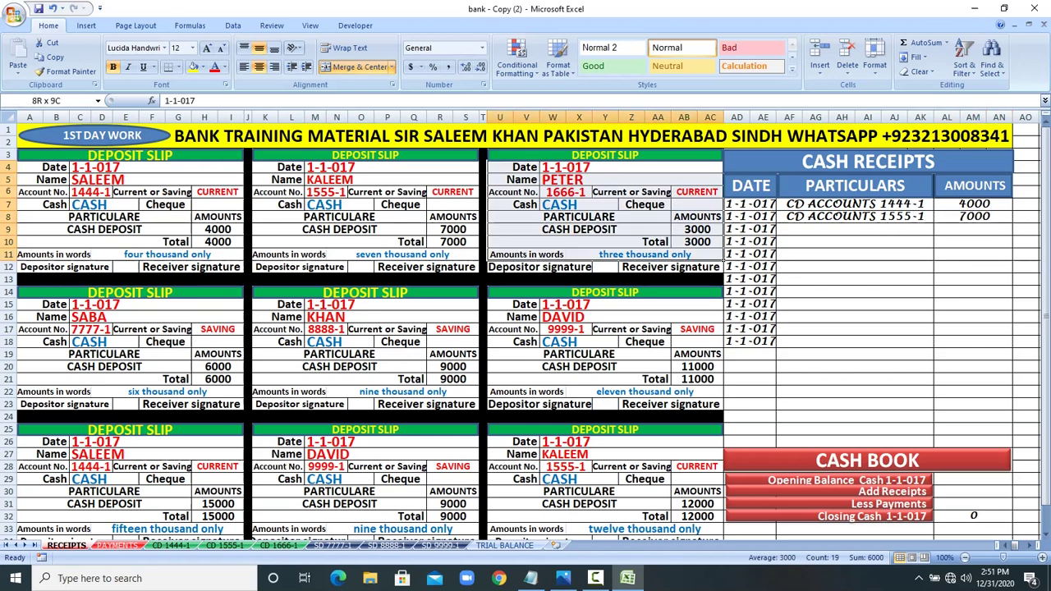
pyautogui.click(579, 217)
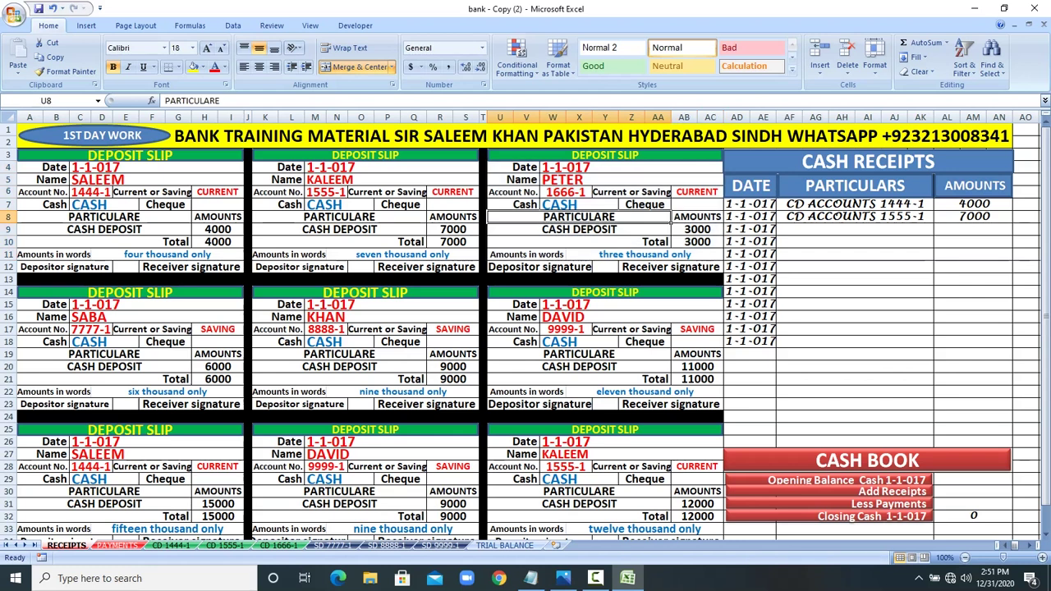
pyautogui.click(854, 229)
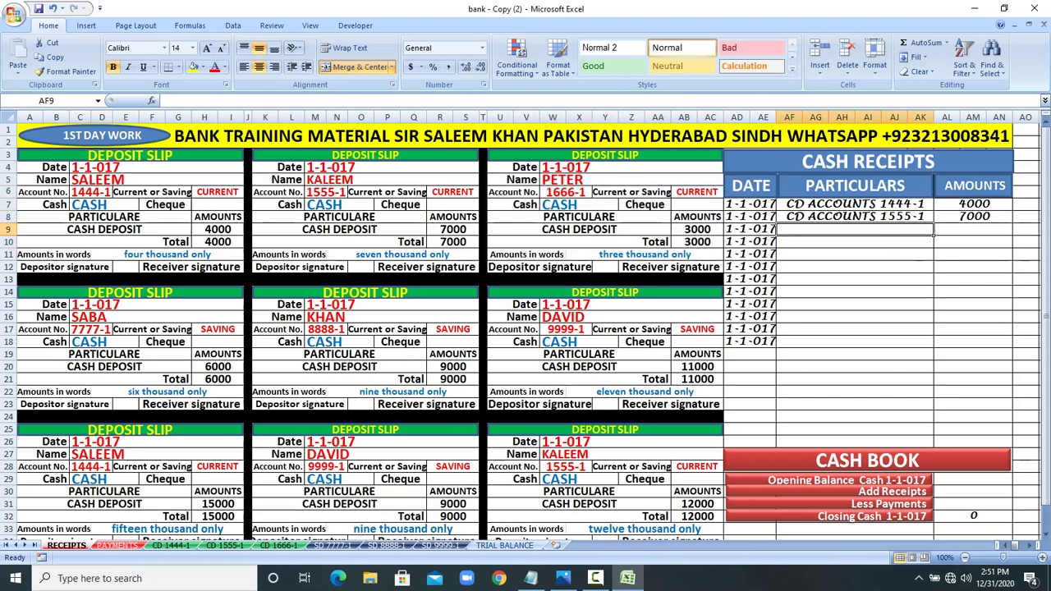
pyautogui.click(845, 217)
pyautogui.rightClick(845, 217)
pyautogui.click(874, 239)
pyautogui.click(845, 229)
pyautogui.rightClick(845, 229)
pyautogui.click(877, 264)
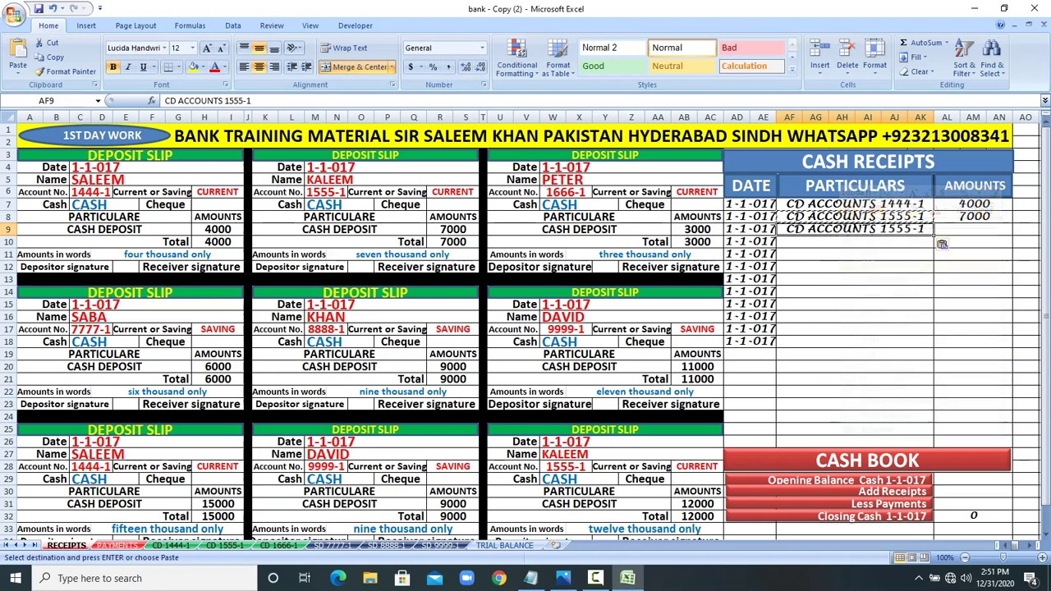
# Step: Replace the account number after "CD ACCOUNTS" in AF9 with the third deposit slip's account number
pyautogui.click(566, 192)
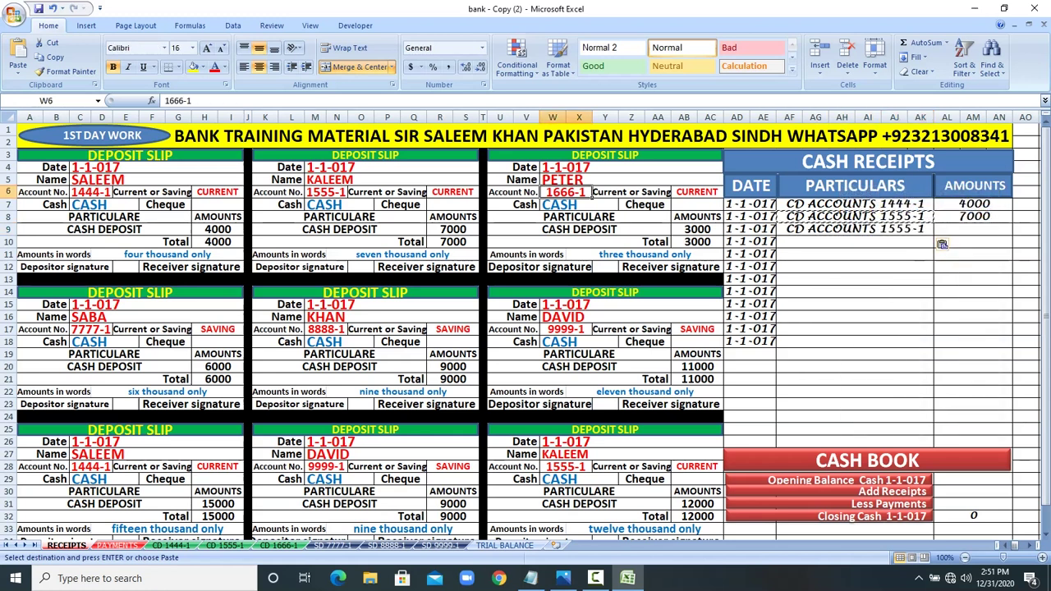
pyautogui.click(853, 241)
pyautogui.click(854, 229)
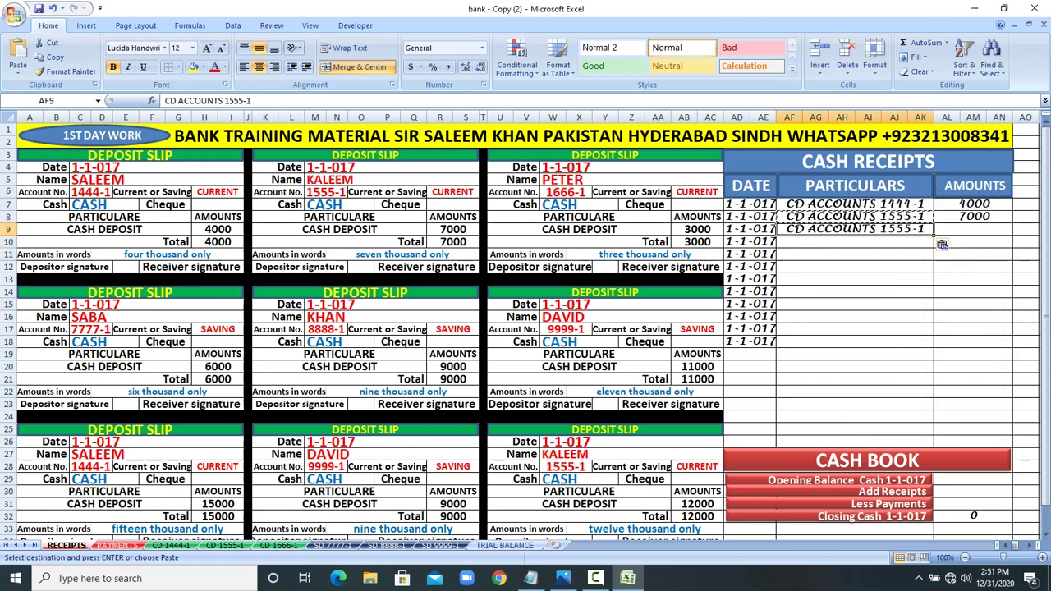
pyautogui.press('F2')
pyautogui.press('BackSpace')
pyautogui.press('BackSpace')
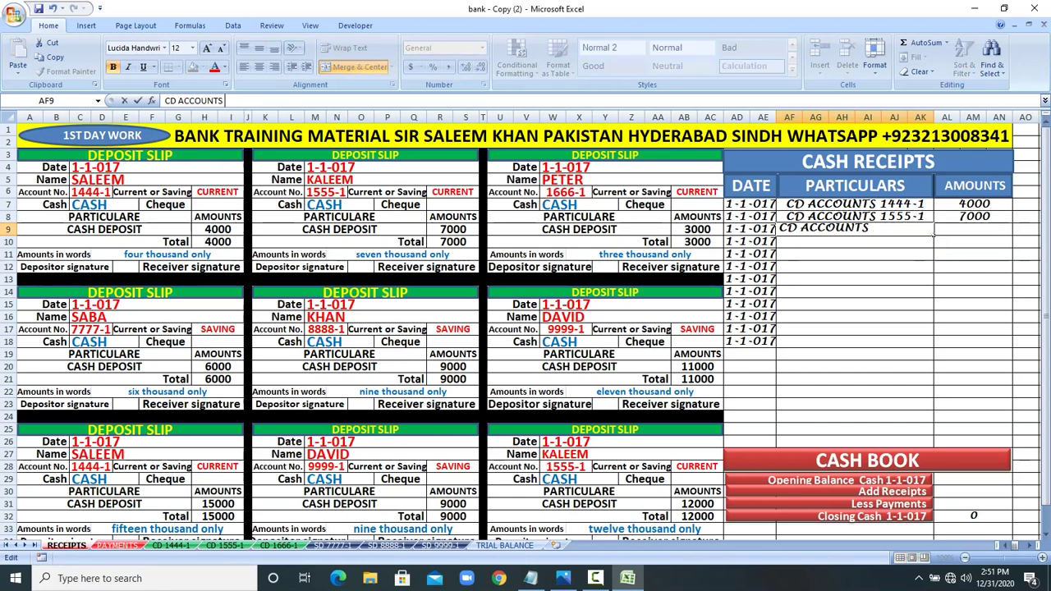
pyautogui.write('666-1')
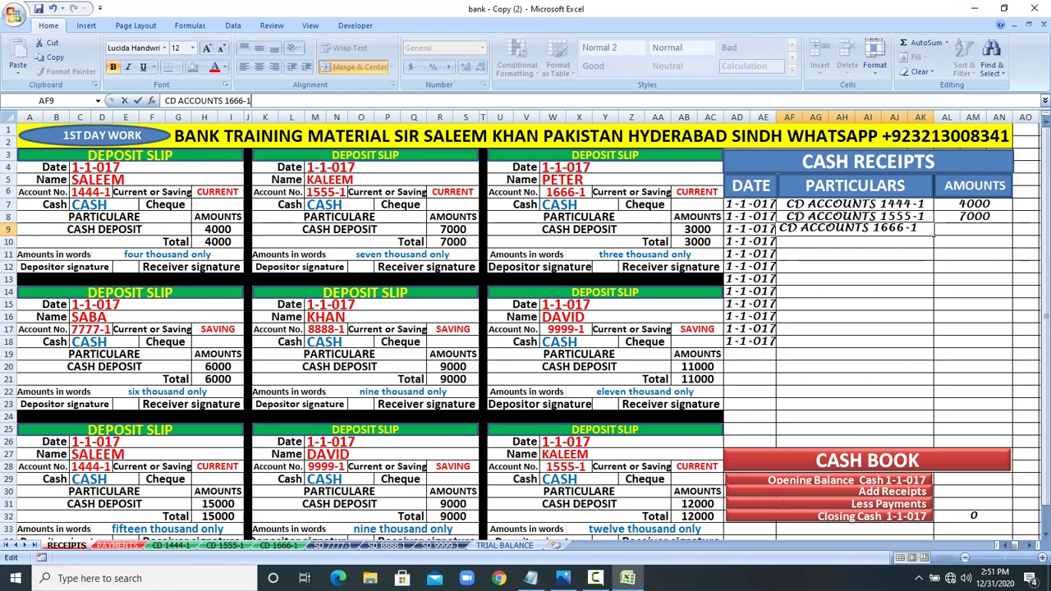
pyautogui.click(855, 267)
# Step: Enter the third deposit slip's total, 3000, in the AMOUNTS column at AL9
pyautogui.click(697, 241)
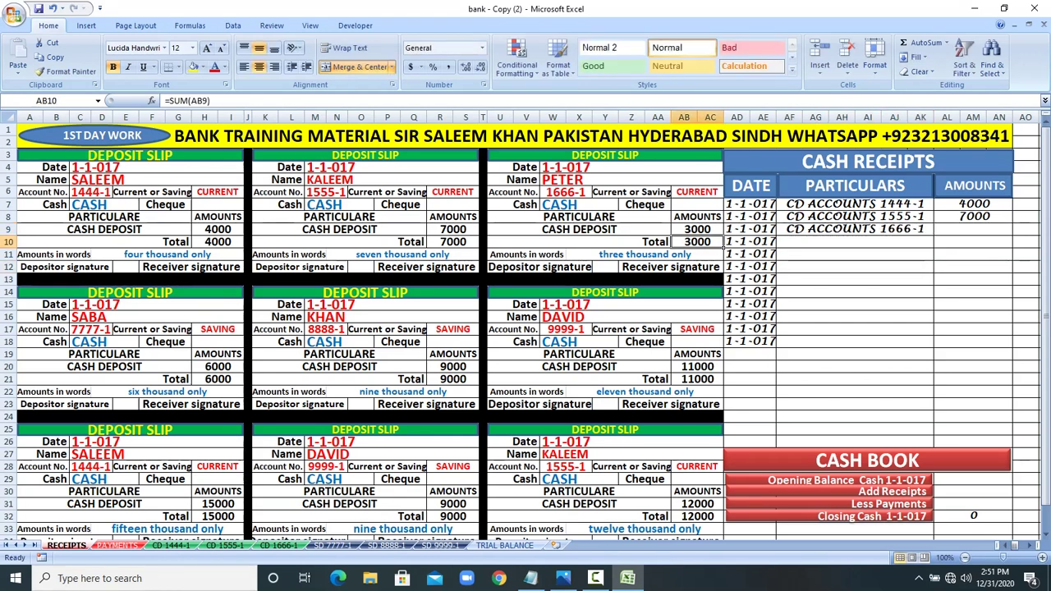
pyautogui.click(973, 229)
pyautogui.write('3')
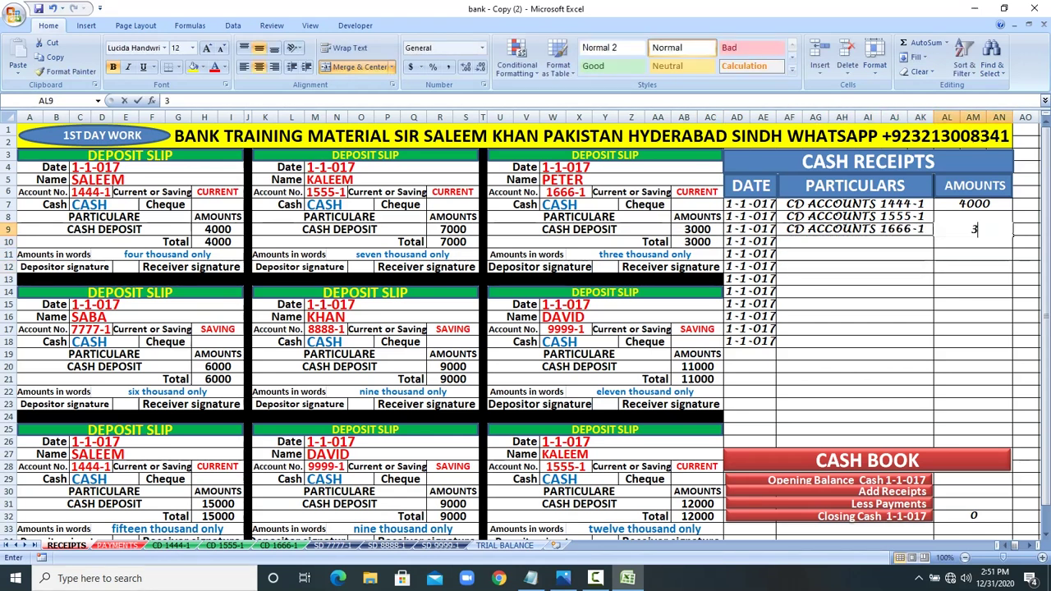
pyautogui.write('000')
pyautogui.press('Return')
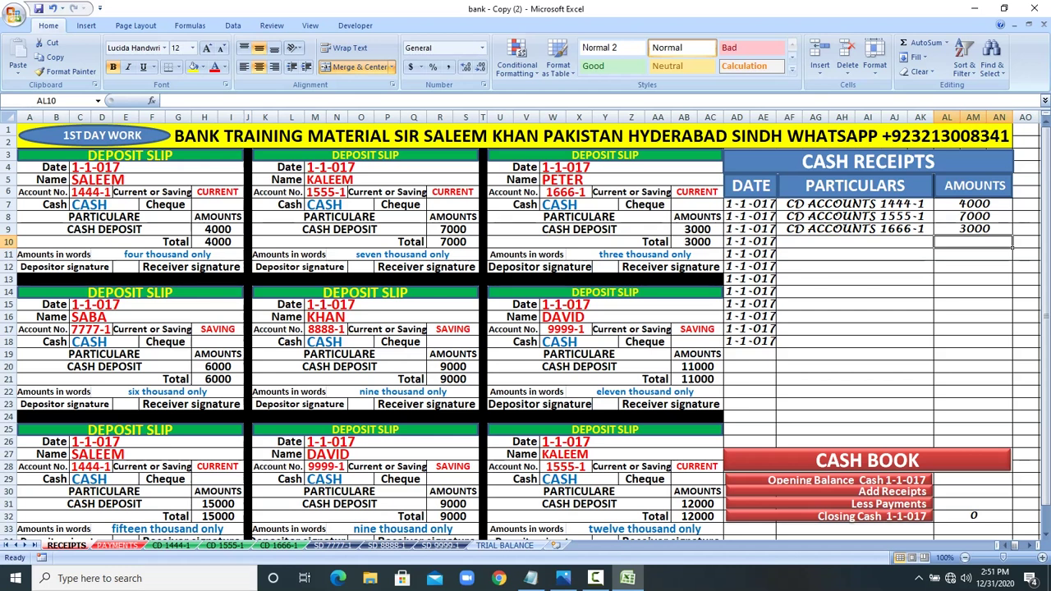
# Step: Enter "SD ACCOUNT" in the PARTICULARS column at AF10 for the fourth deposit slip, a saving account
pyautogui.click(217, 330)
pyautogui.moveTo(90, 303); pyautogui.dragTo(722, 406)
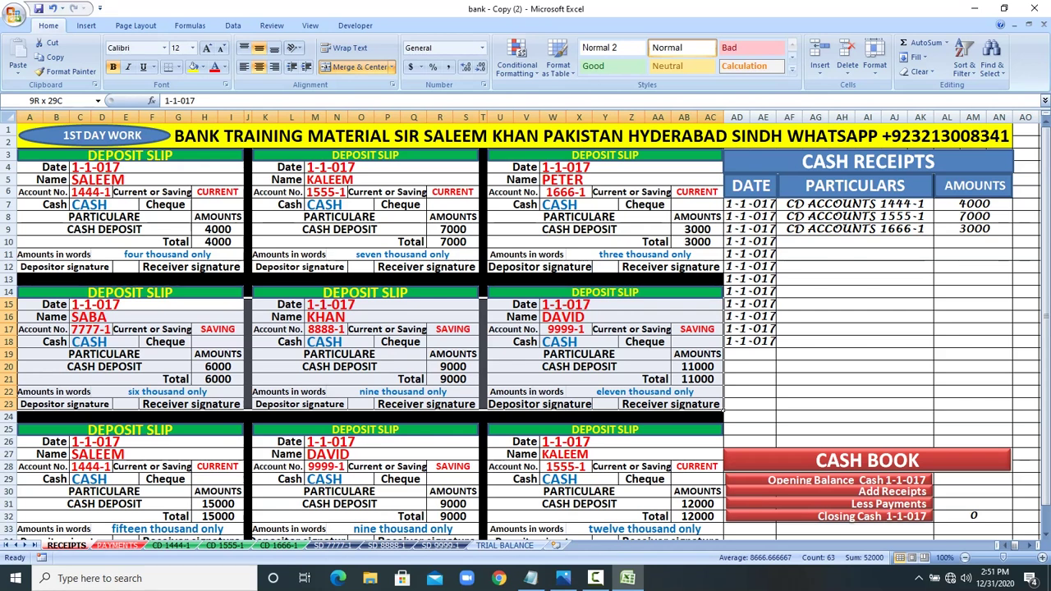
pyautogui.moveTo(722, 405); pyautogui.dragTo(722, 406)
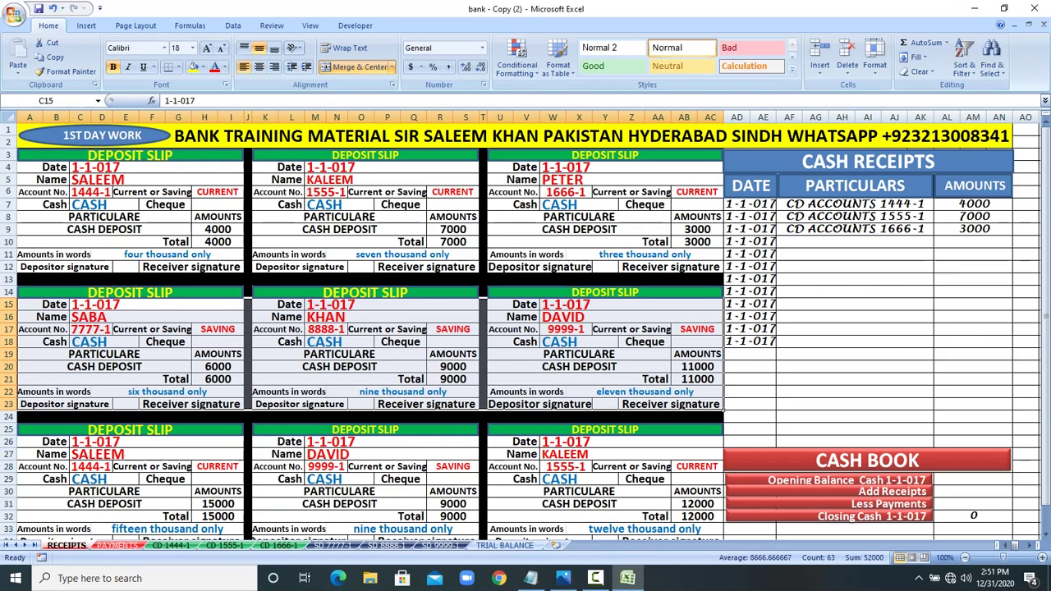
pyautogui.click(854, 243)
pyautogui.write('S')
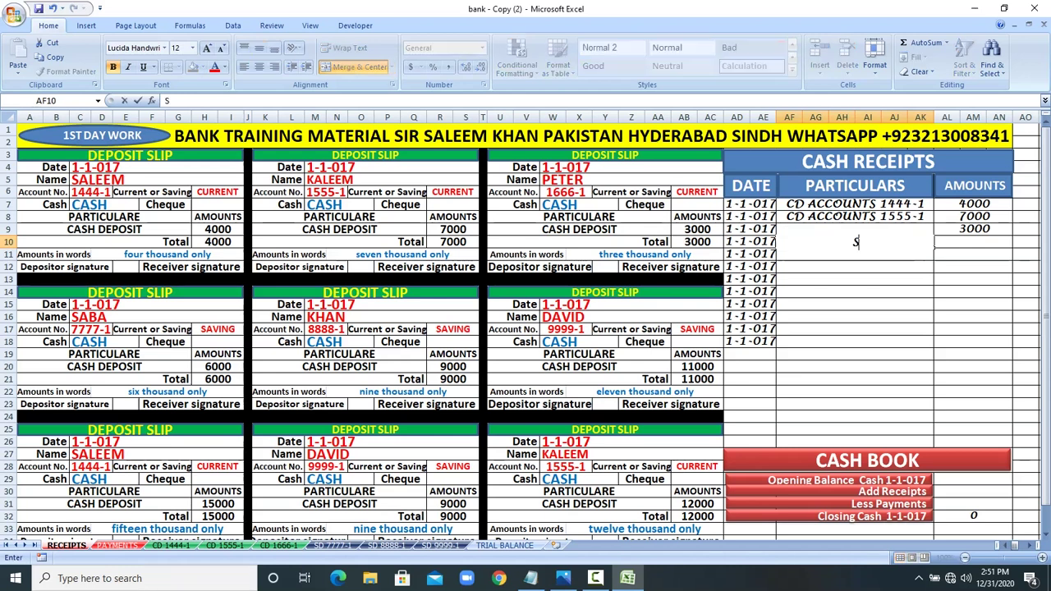
pyautogui.write('D ACCOUNT')
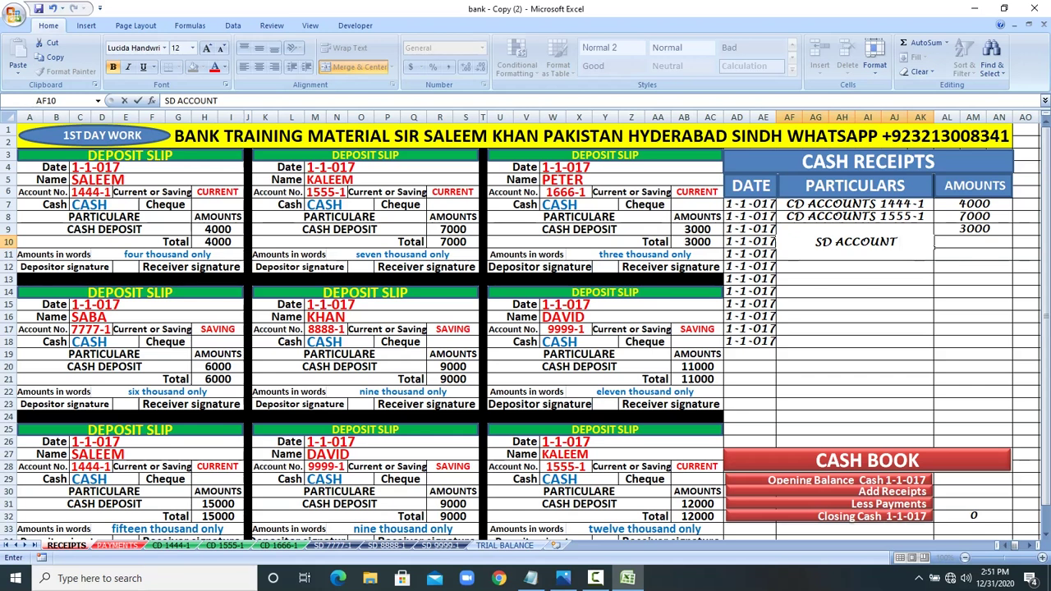
# Step: Add the fourth deposit slip's account number after "SD ACCOUNT" in AF10
pyautogui.click(91, 330)
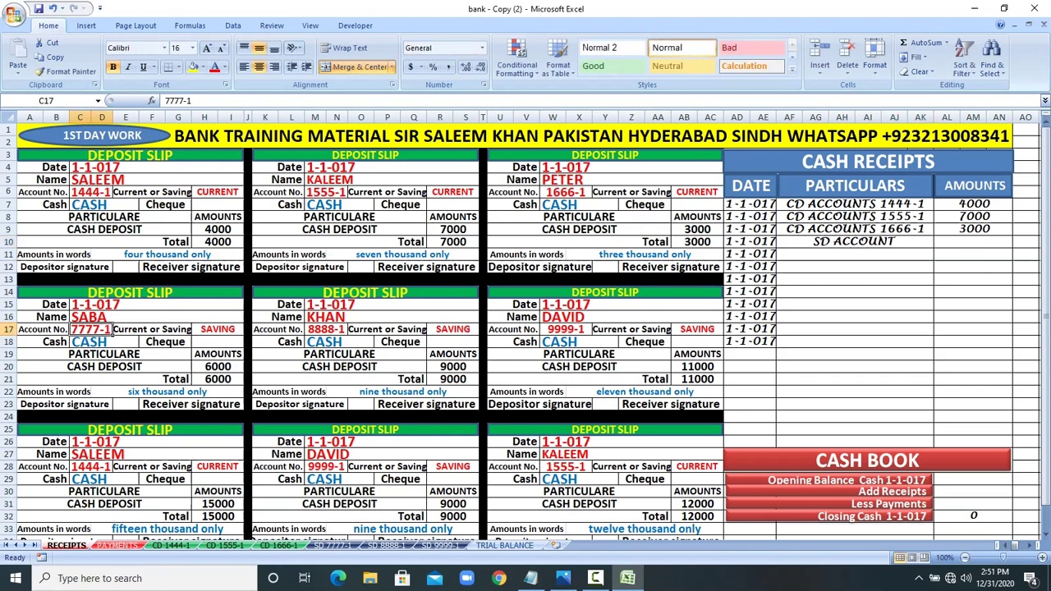
pyautogui.click(854, 241)
pyautogui.press('F2')
pyautogui.write('7777')
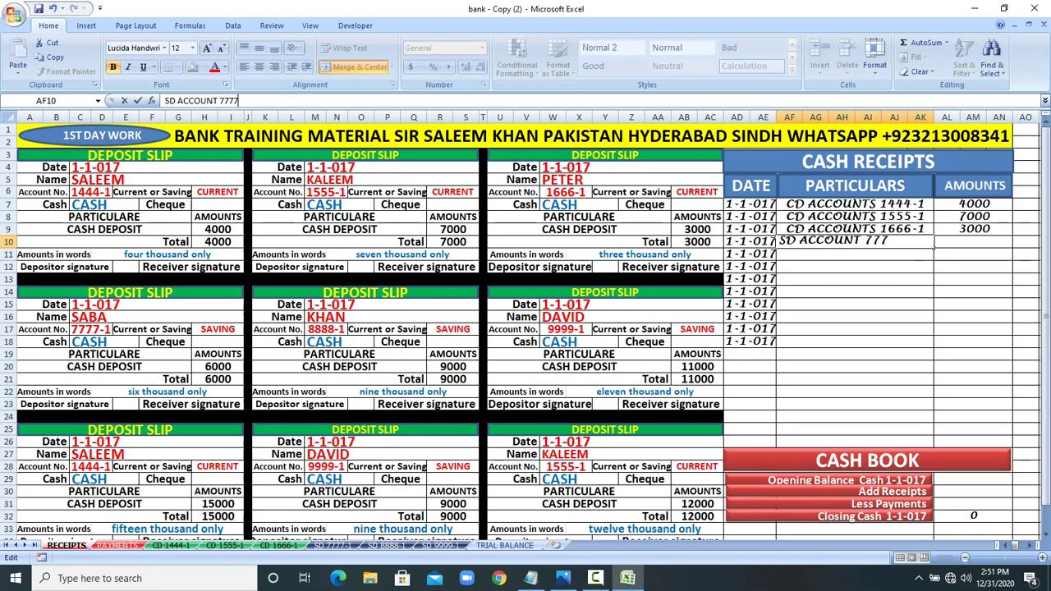
pyautogui.write('-1')
# Step: Enter the fourth deposit slip's total, 6000, in the AMOUNTS column at AL10
pyautogui.click(217, 379)
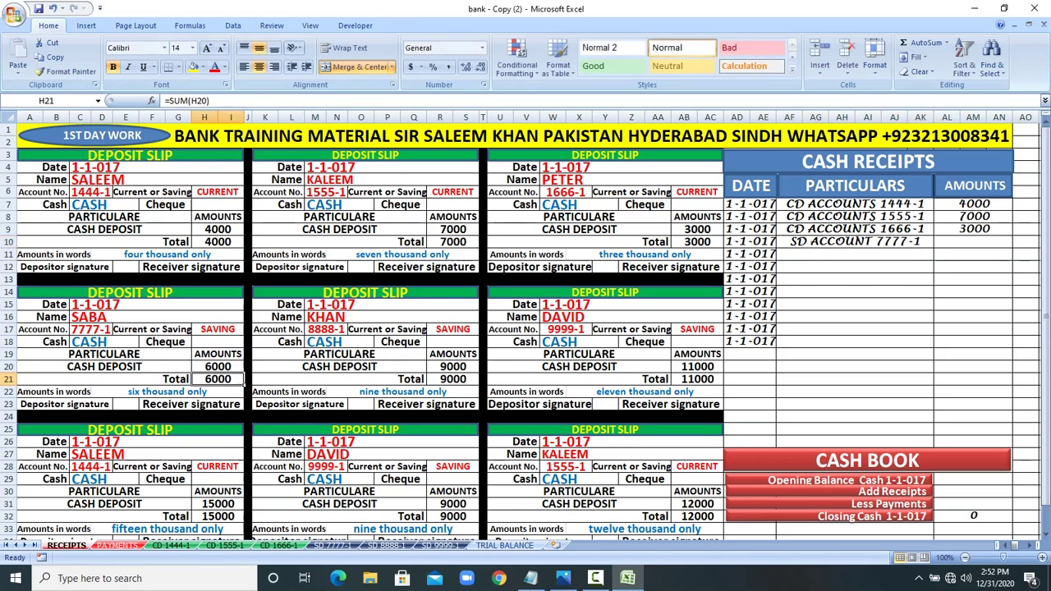
pyautogui.click(973, 242)
pyautogui.write('6000')
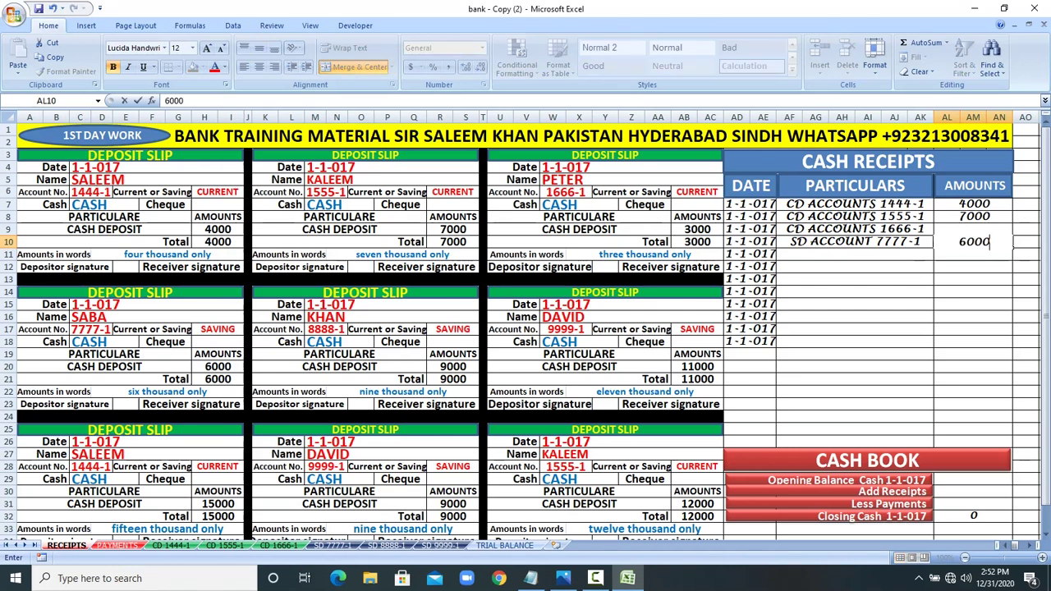
pyautogui.press('Return')
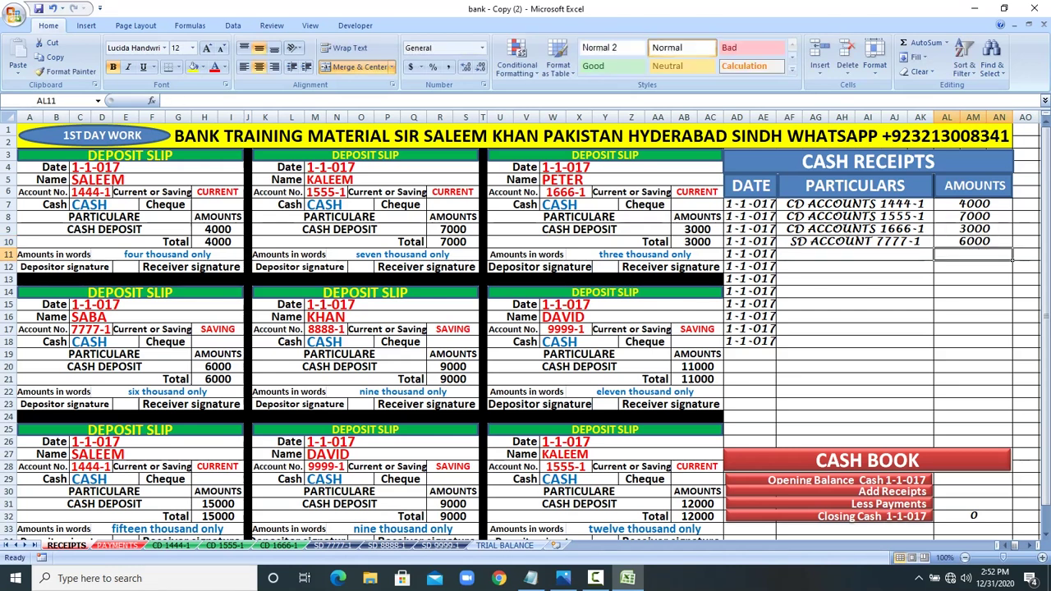
# Step: Enter "SD ACCOUNT" followed by the fifth deposit slip's account number in the PARTICULARS column at AF11
pyautogui.moveTo(261, 316); pyautogui.dragTo(476, 407)
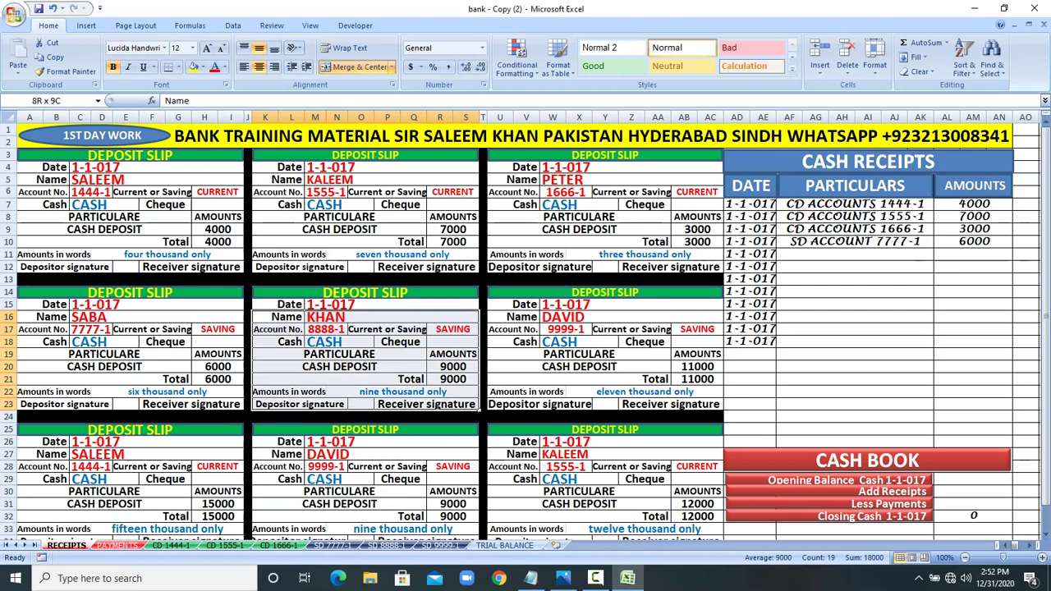
pyautogui.click(327, 329)
pyautogui.click(855, 254)
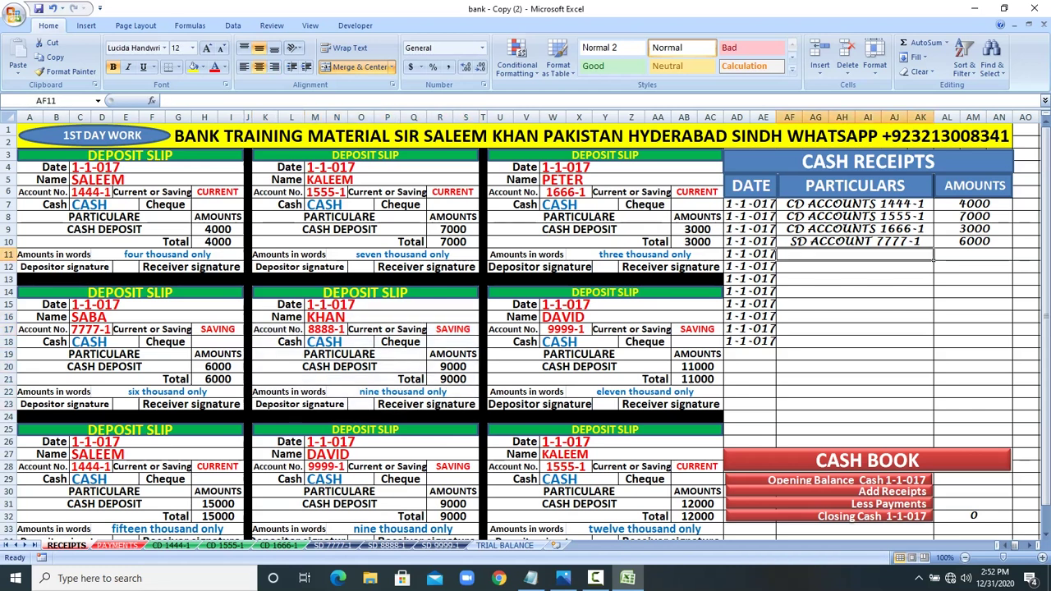
pyautogui.write('SD ACCOU')
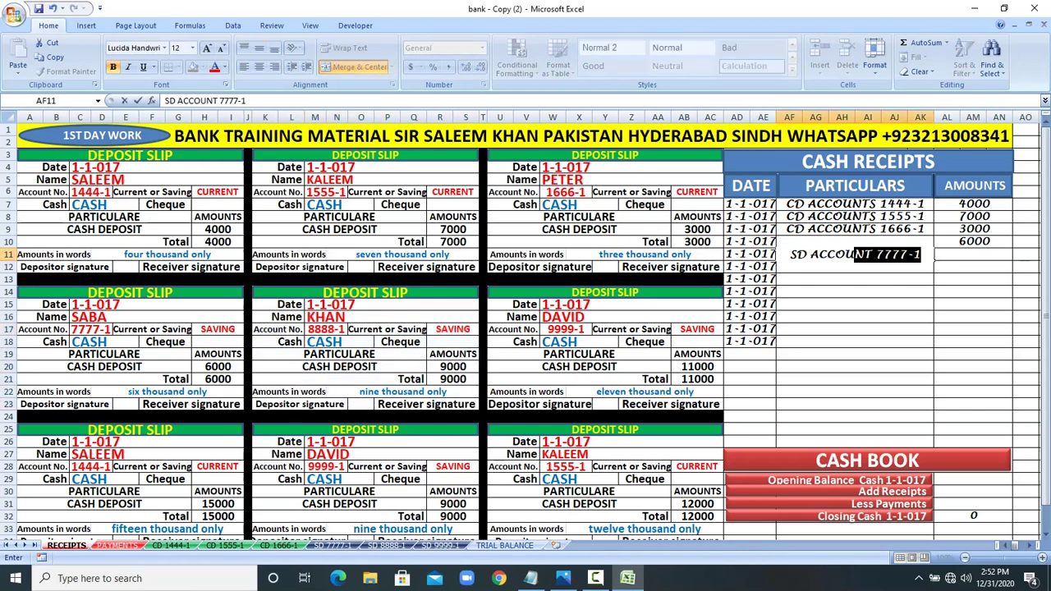
pyautogui.write('NT 8888')
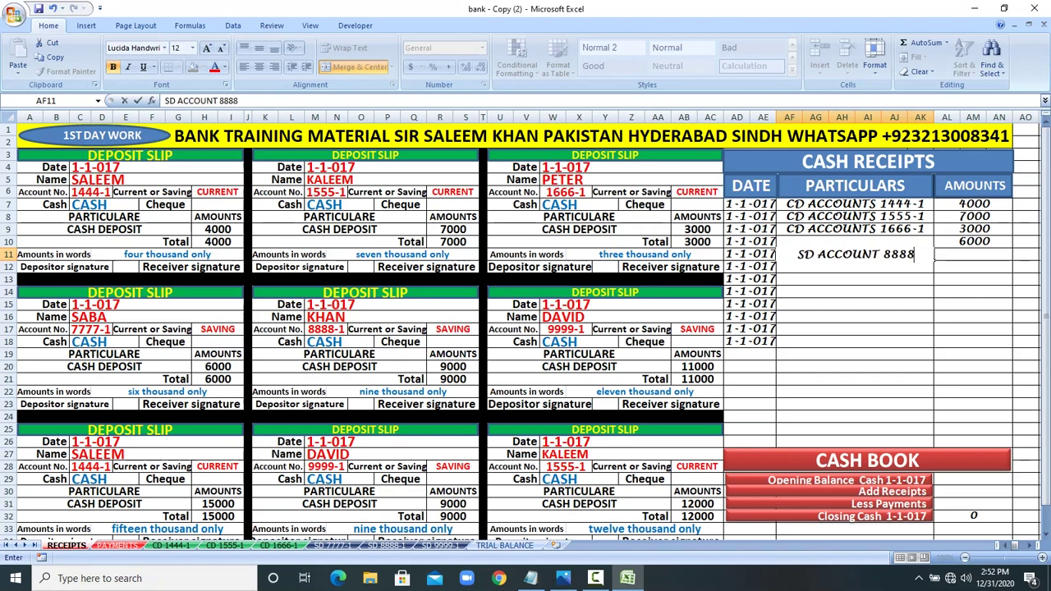
pyautogui.write('-1')
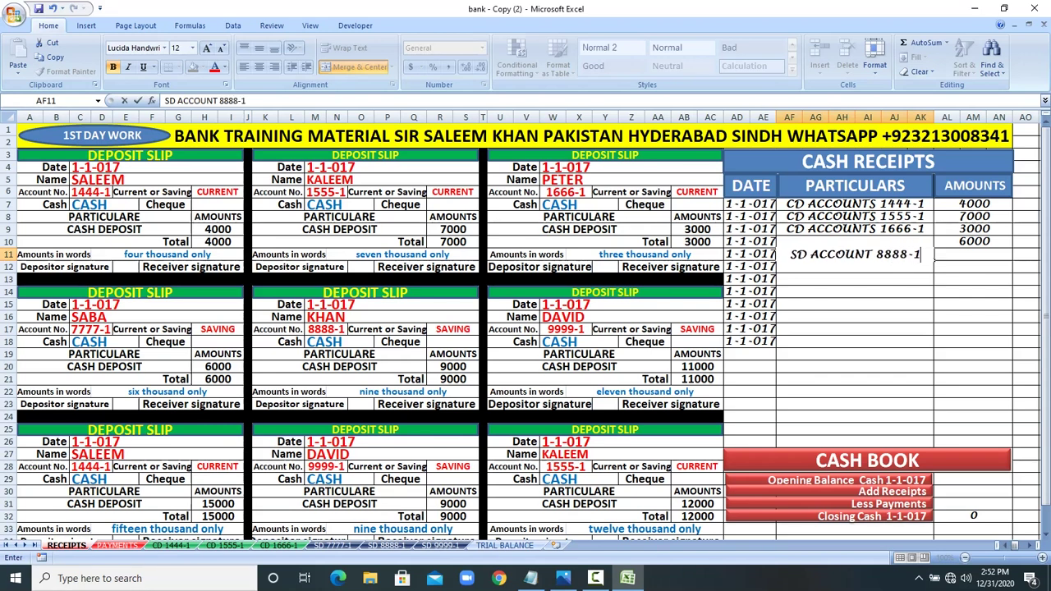
# Step: Enter the fifth deposit slip's total, 9000, in the AMOUNTS column at AL11
pyautogui.click(453, 379)
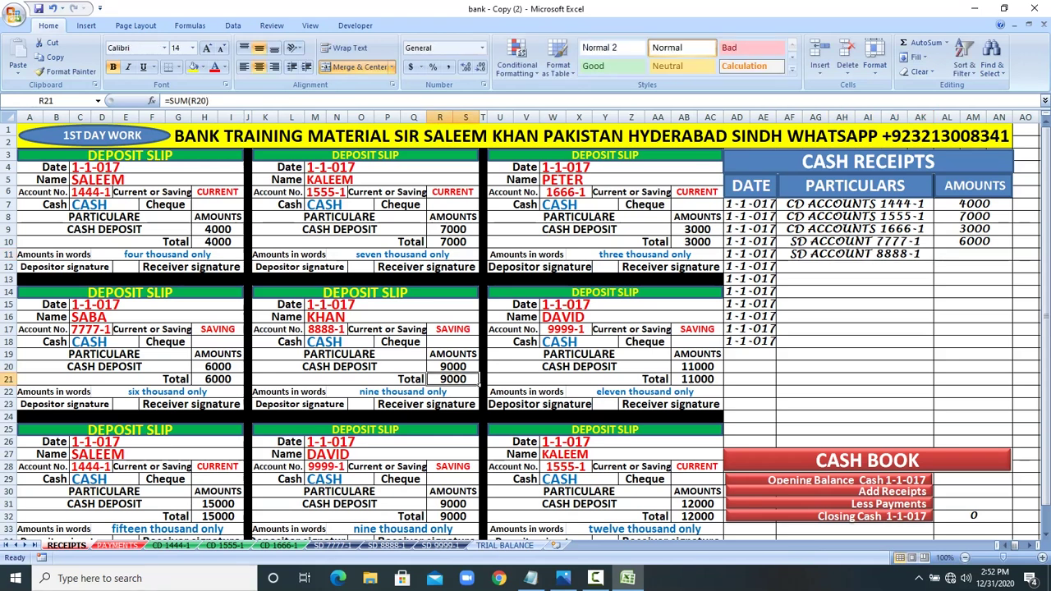
pyautogui.click(973, 255)
pyautogui.write('9000')
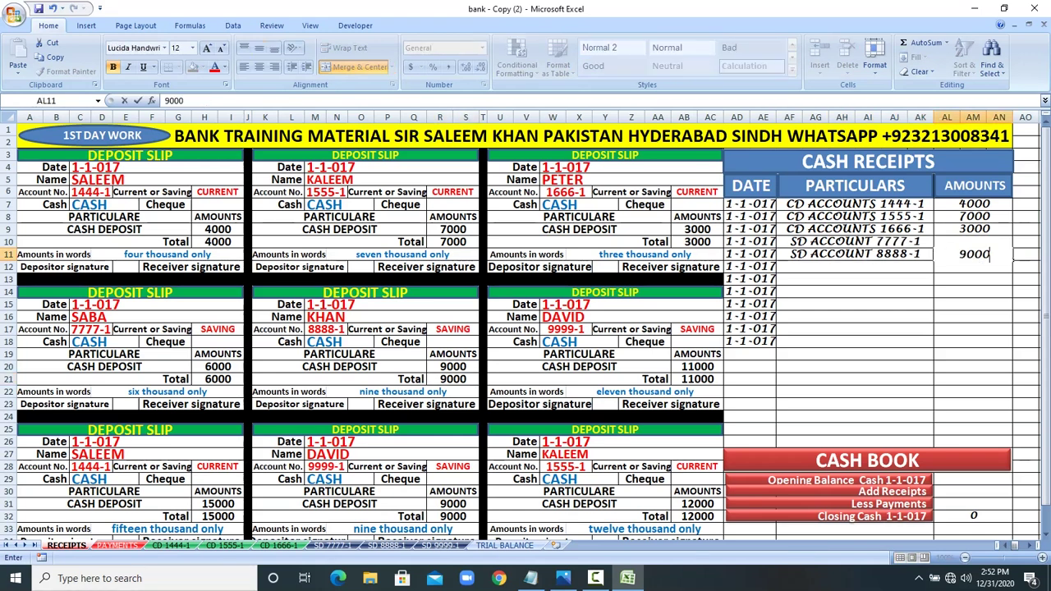
pyautogui.press('Return')
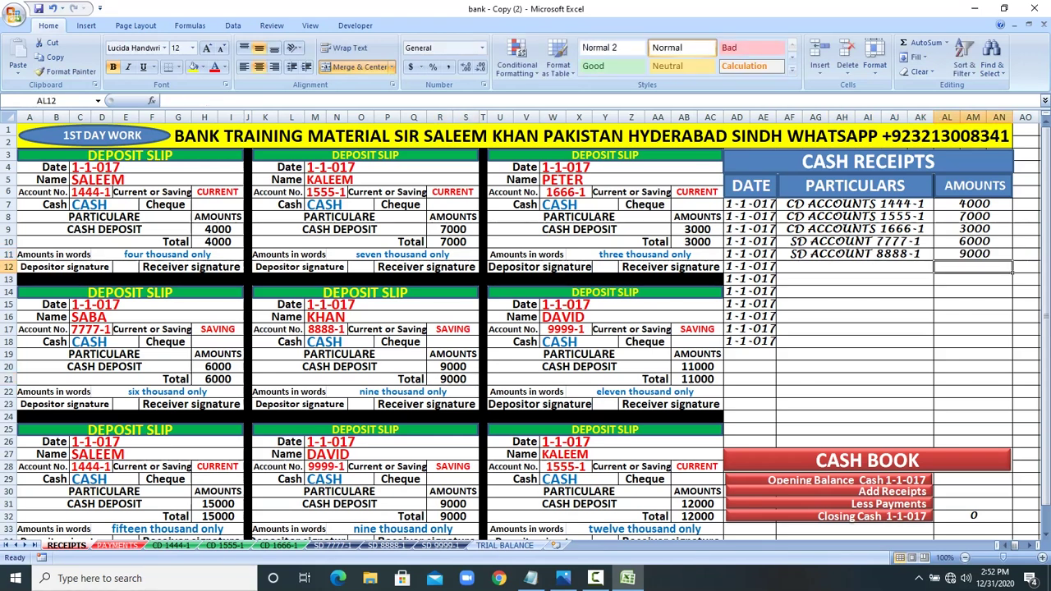
# Step: Enter "SD ACCOUNT" followed by the sixth deposit slip's account number in the PARTICULARS column at AF12
pyautogui.moveTo(579, 304); pyautogui.dragTo(579, 341)
pyautogui.click(579, 317)
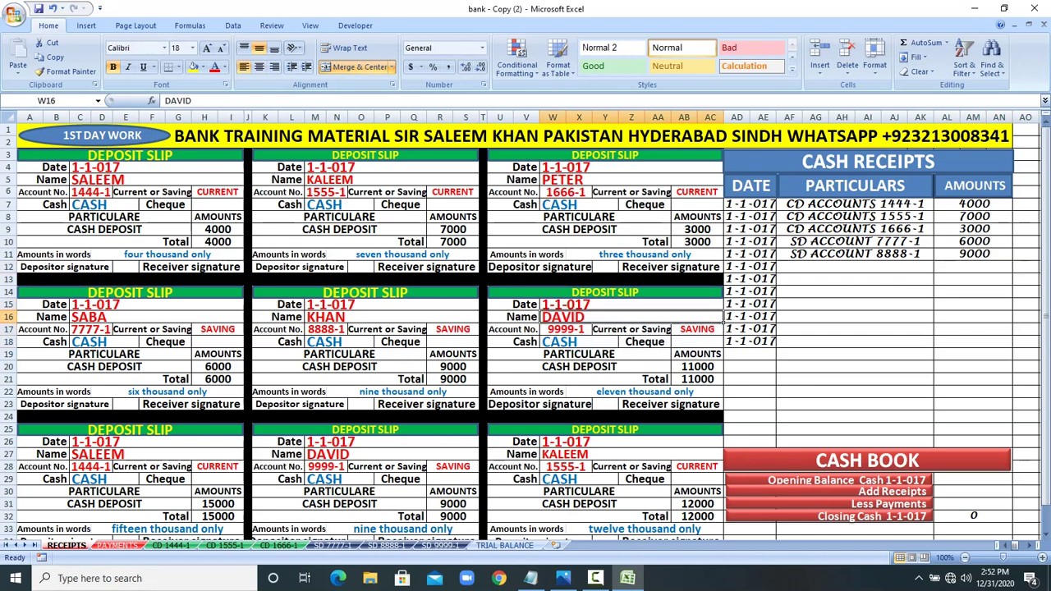
pyautogui.click(854, 267)
pyautogui.write('SD ')
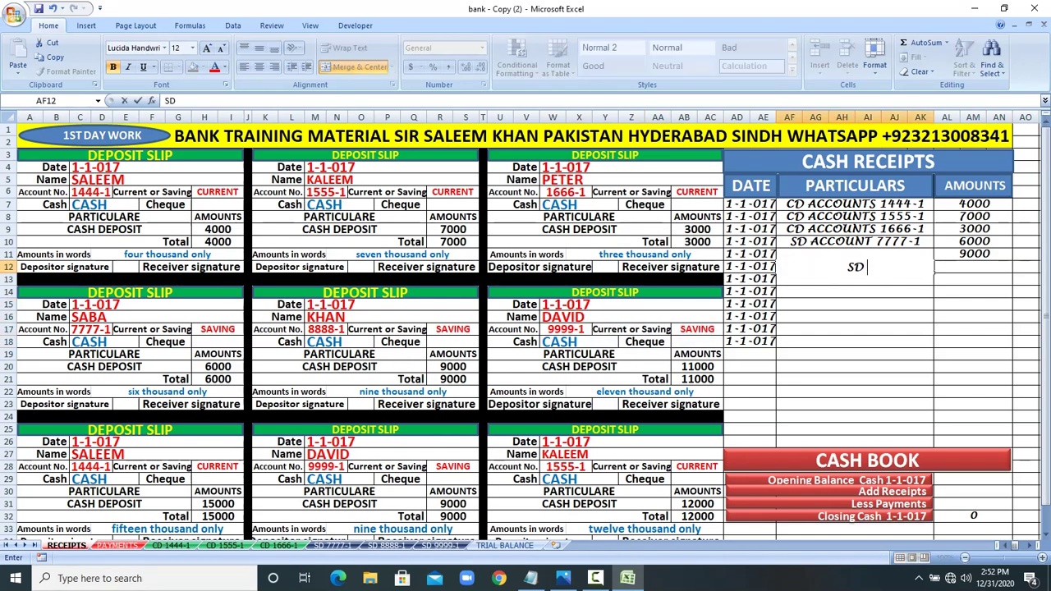
pyautogui.write('ACCOUN')
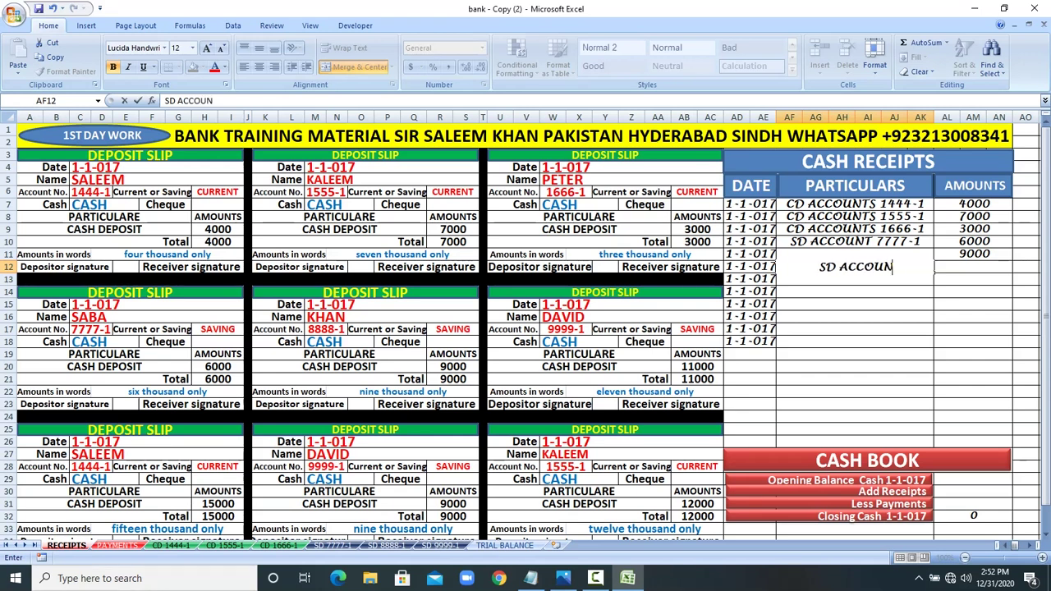
pyautogui.write('T 9999-1')
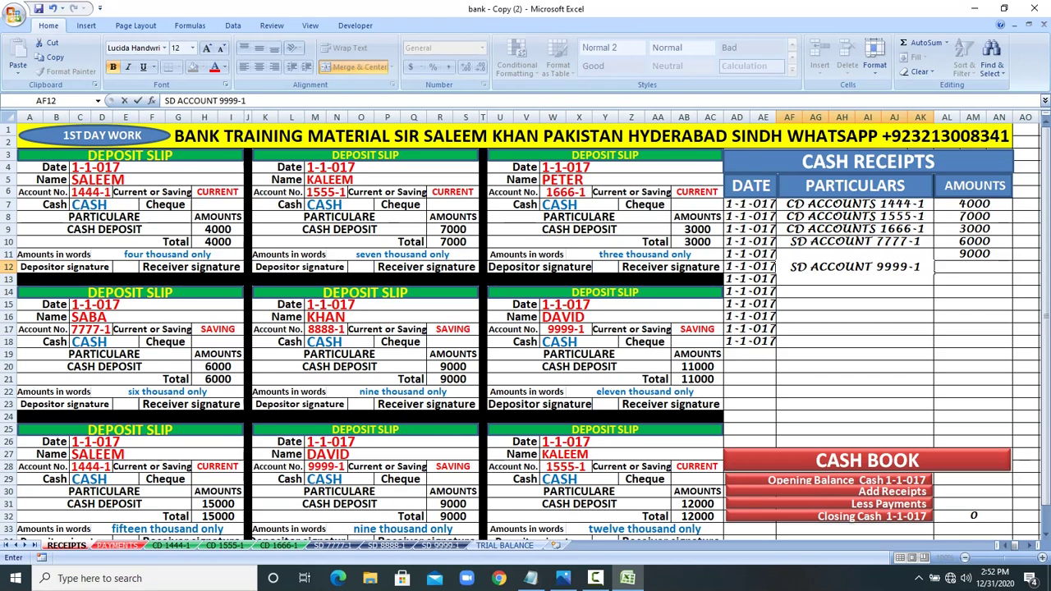
# Step: Enter the sixth deposit slip's amount, 11000, in the AMOUNTS column at AL12
pyautogui.click(697, 367)
pyautogui.click(973, 266)
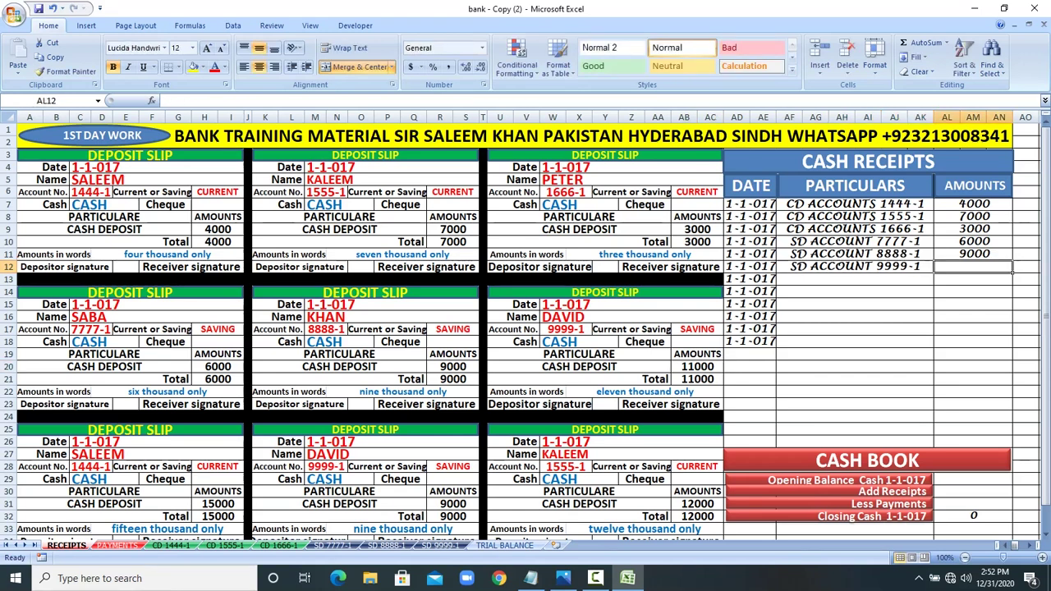
pyautogui.write('11000')
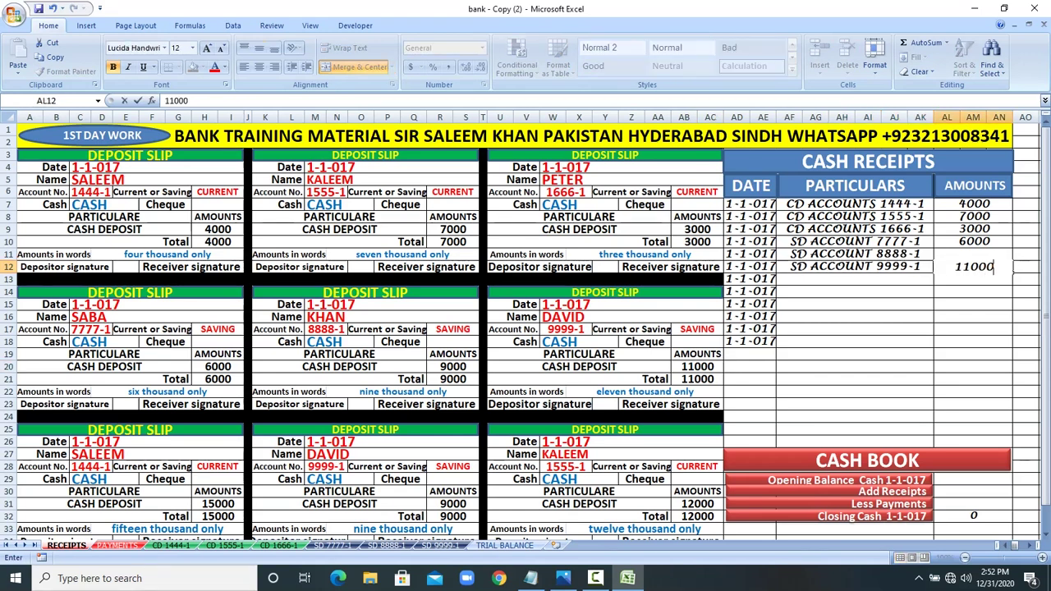
pyautogui.press('Return')
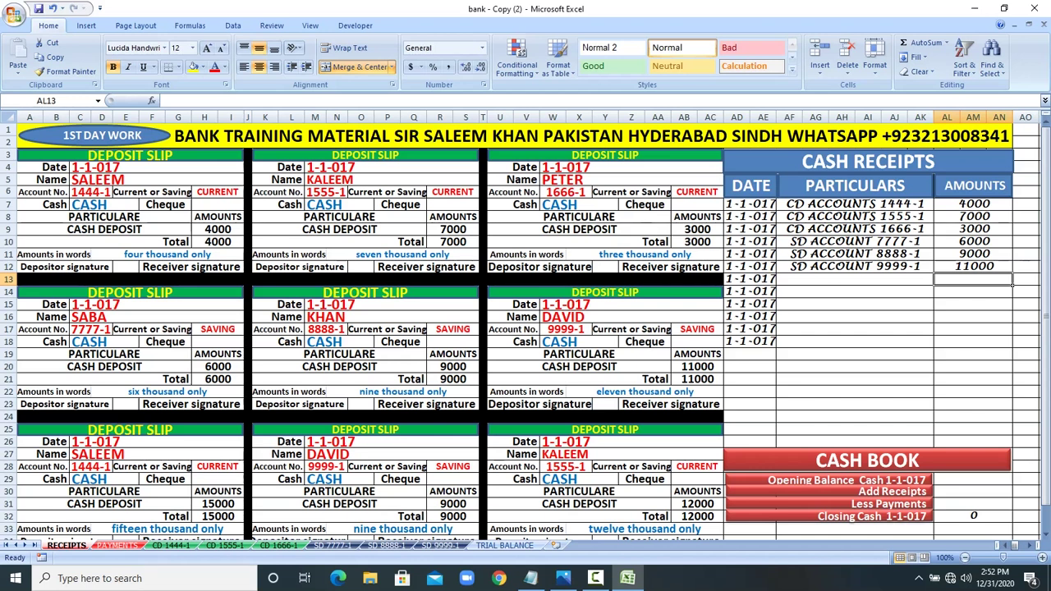
# Step: Copy the particulars in AF7 to AF13 for the seventh deposit slip, which has the same account number
pyautogui.moveTo(123, 442); pyautogui.dragTo(243, 444)
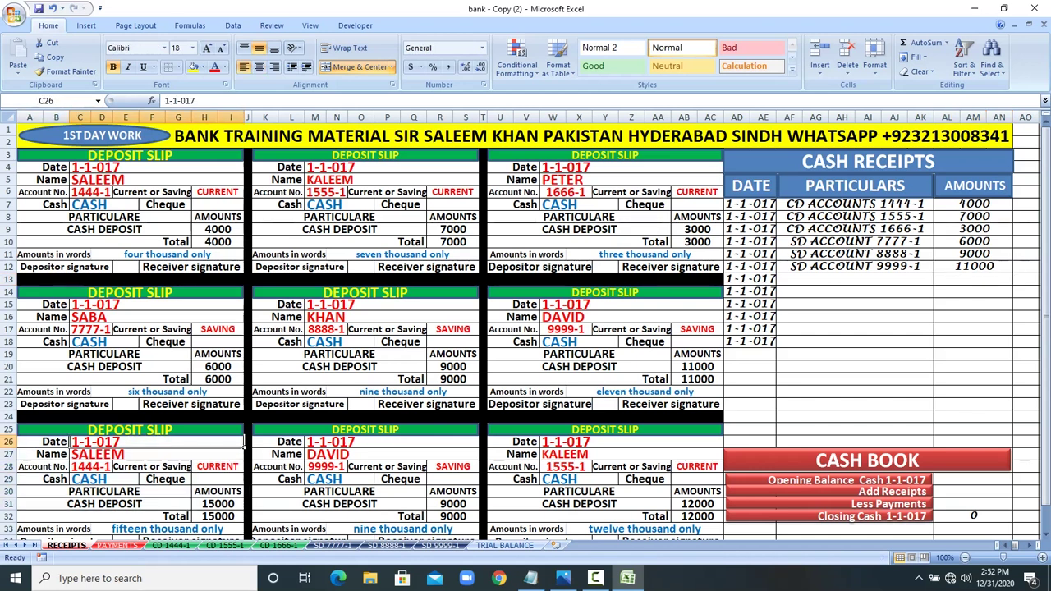
pyautogui.click(123, 454)
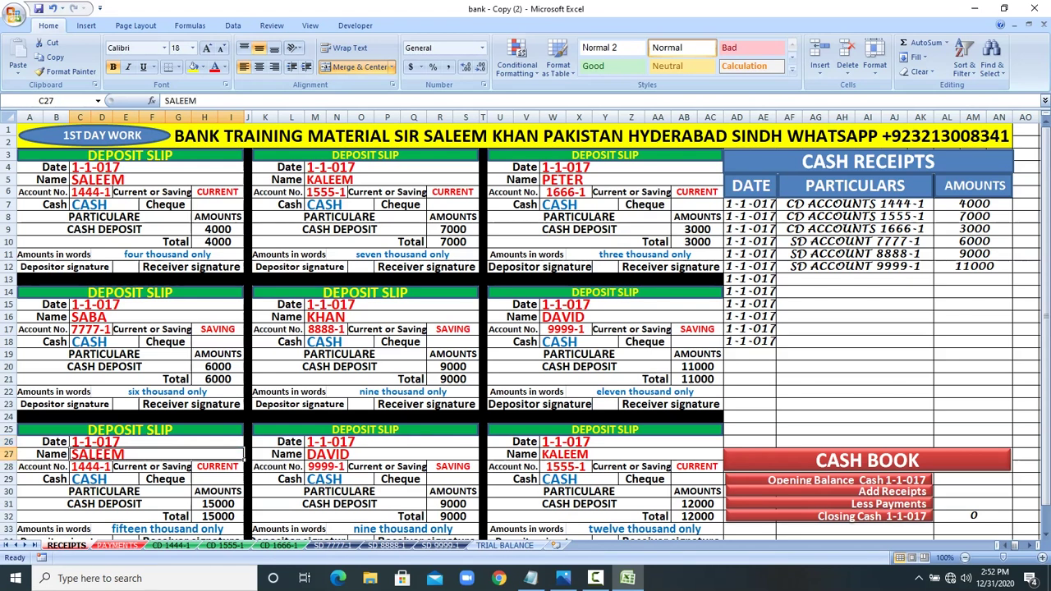
pyautogui.click(91, 467)
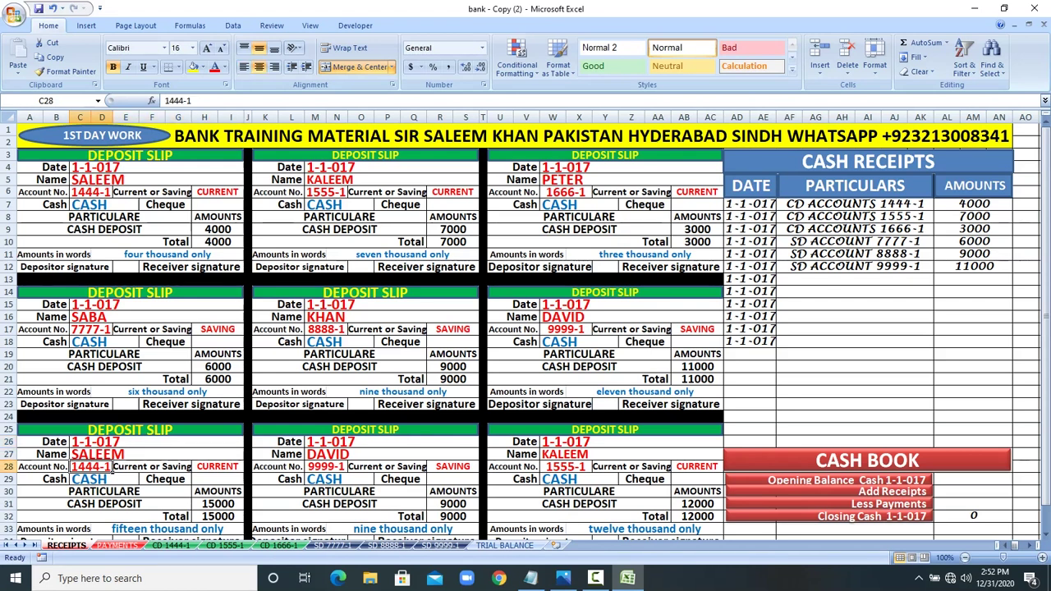
pyautogui.click(854, 204)
pyautogui.rightClick(842, 202)
pyautogui.click(870, 226)
pyautogui.click(854, 279)
pyautogui.rightClick(824, 278)
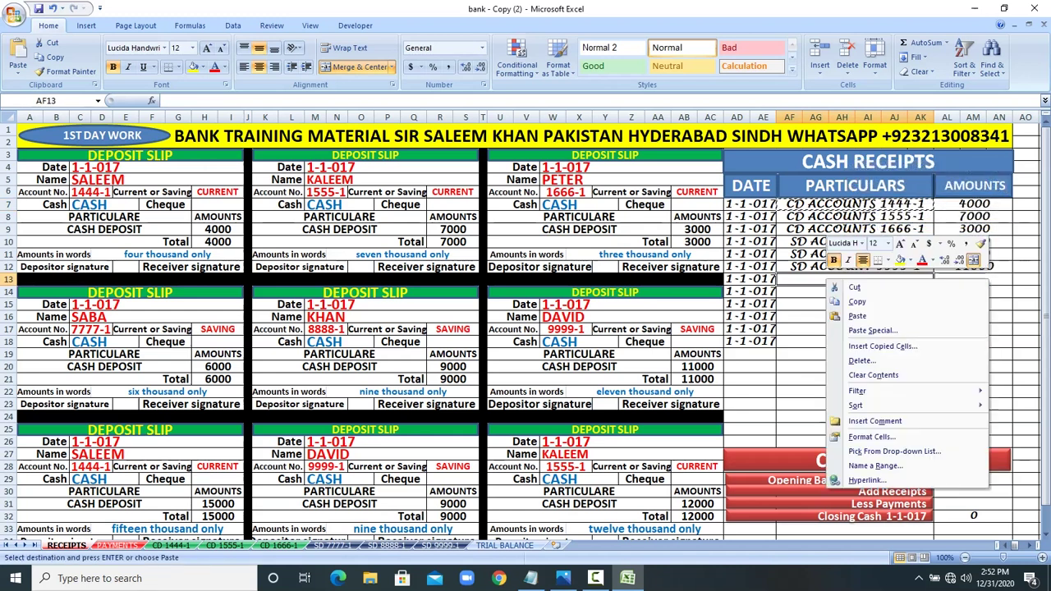
pyautogui.click(854, 316)
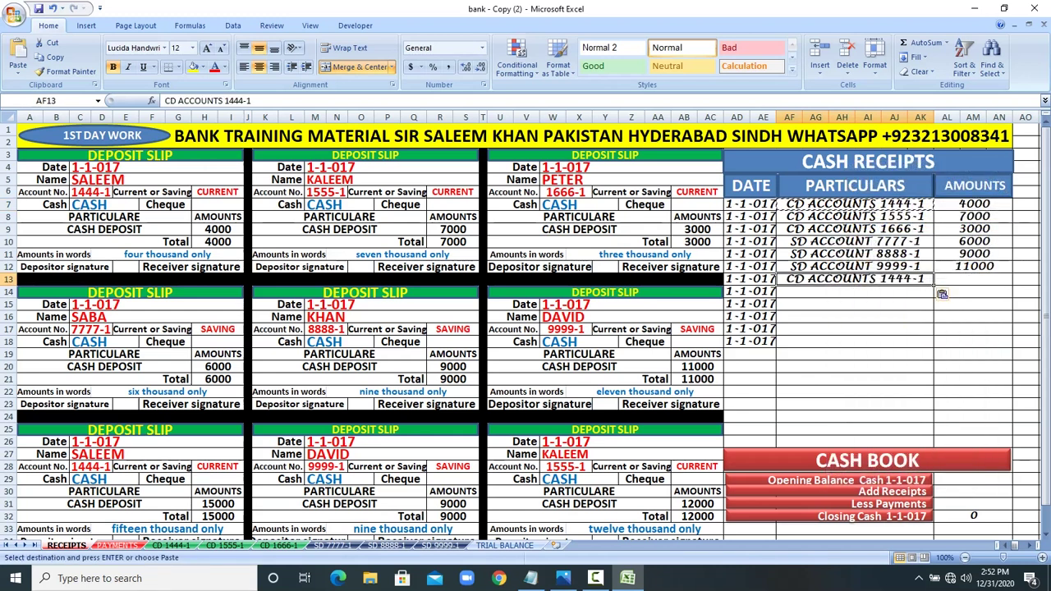
# Step: Enter the seventh deposit slip's amount, 15000, in the AMOUNTS column at AL13
pyautogui.moveTo(218, 504); pyautogui.dragTo(218, 516)
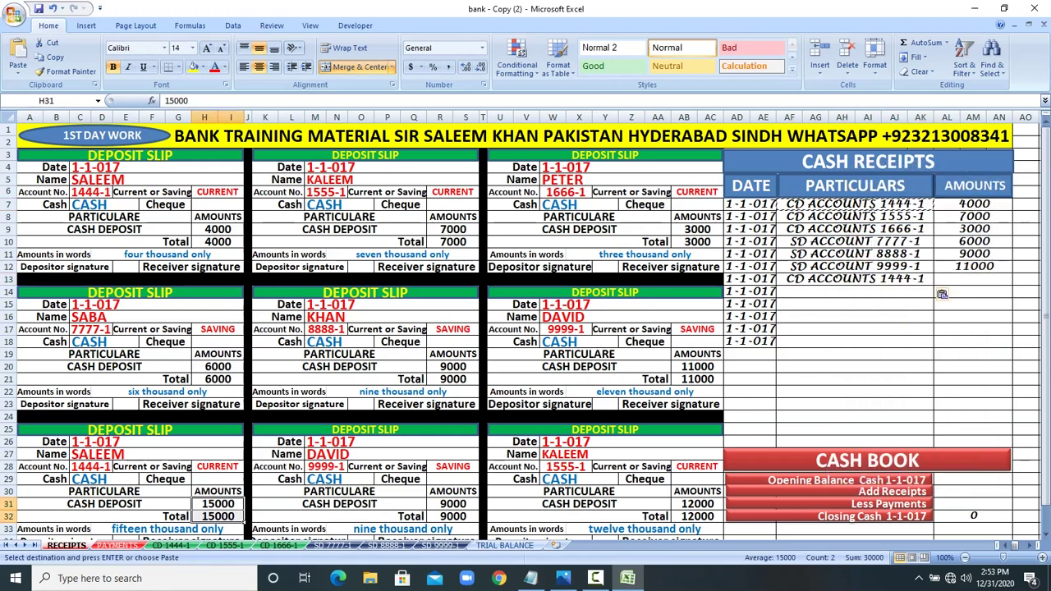
pyautogui.click(970, 279)
pyautogui.write('15000')
pyautogui.press('Return')
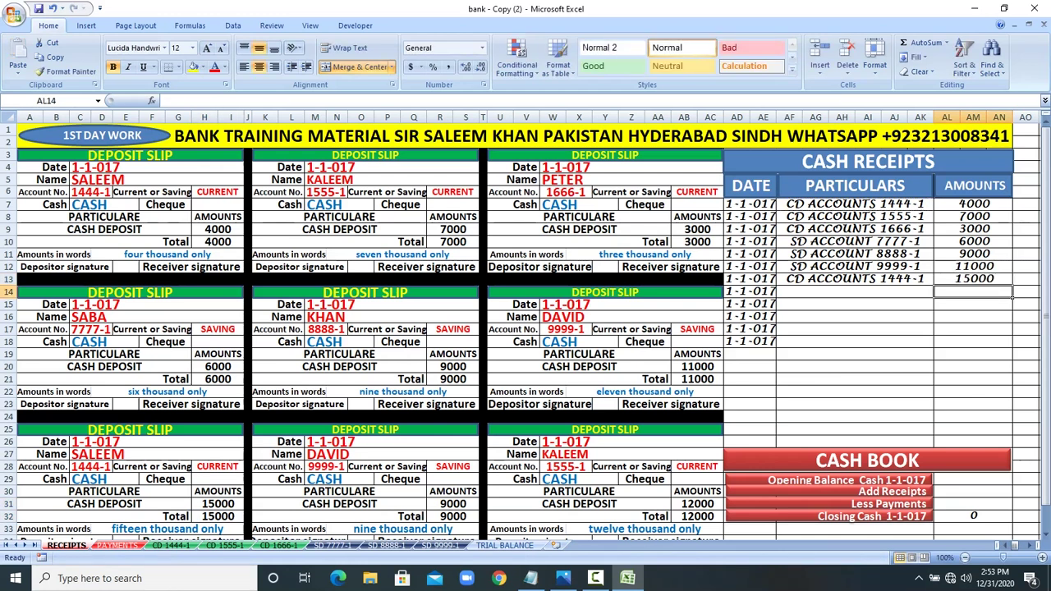
# Step: Copy the particulars in AF12 to AF14 for the eighth deposit slip, which has the same account number
pyautogui.moveTo(328, 454); pyautogui.dragTo(479, 522)
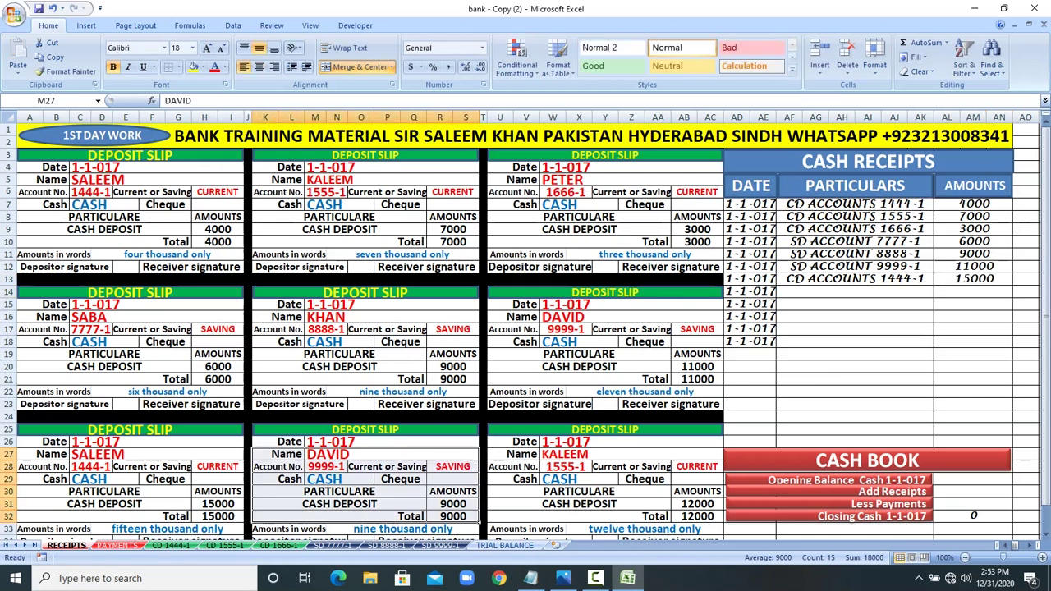
pyautogui.click(348, 465)
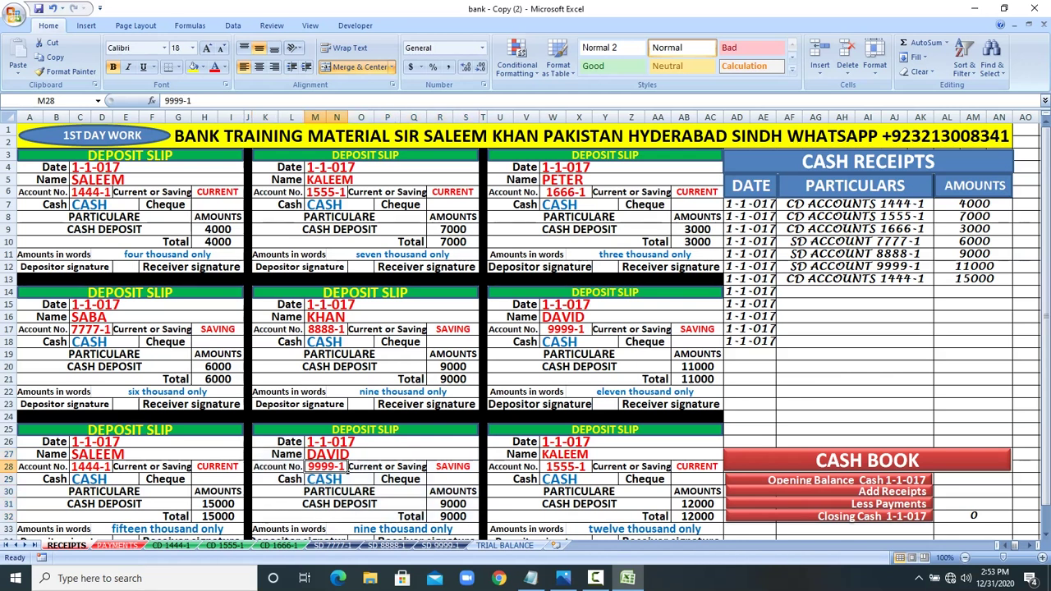
pyautogui.click(860, 266)
pyautogui.rightClick(861, 264)
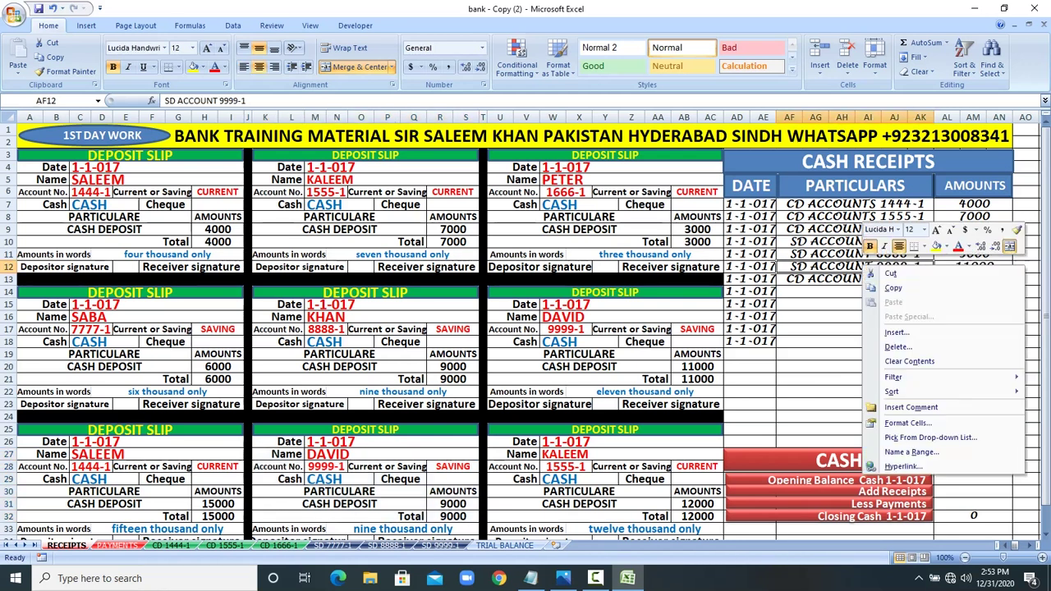
pyautogui.click(899, 287)
pyautogui.rightClick(854, 291)
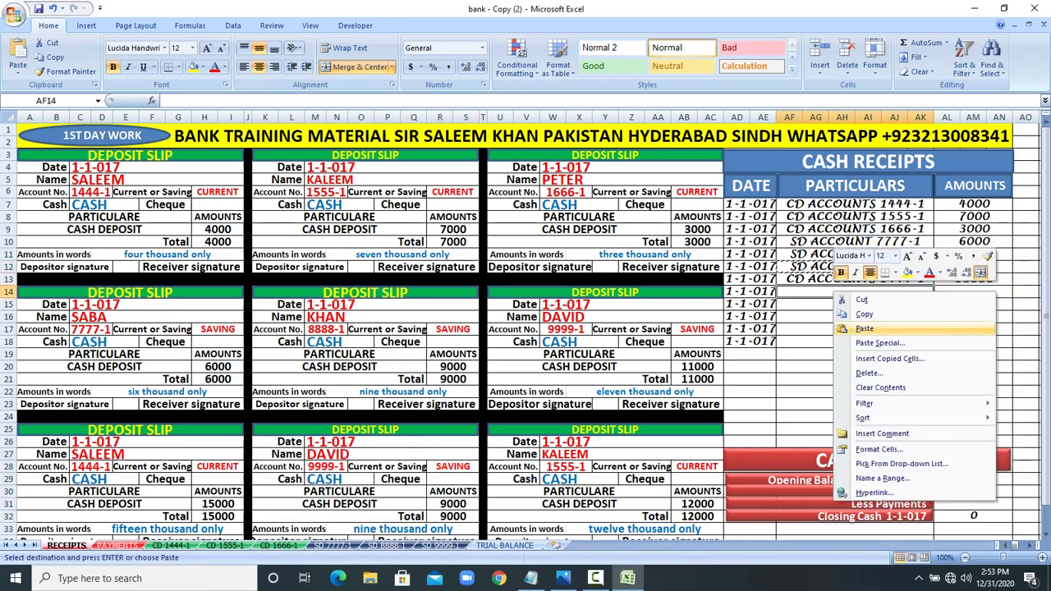
pyautogui.click(941, 306)
# Step: Enter the eighth deposit slip's amount, 9000, in the AMOUNTS column at AL14
pyautogui.click(974, 292)
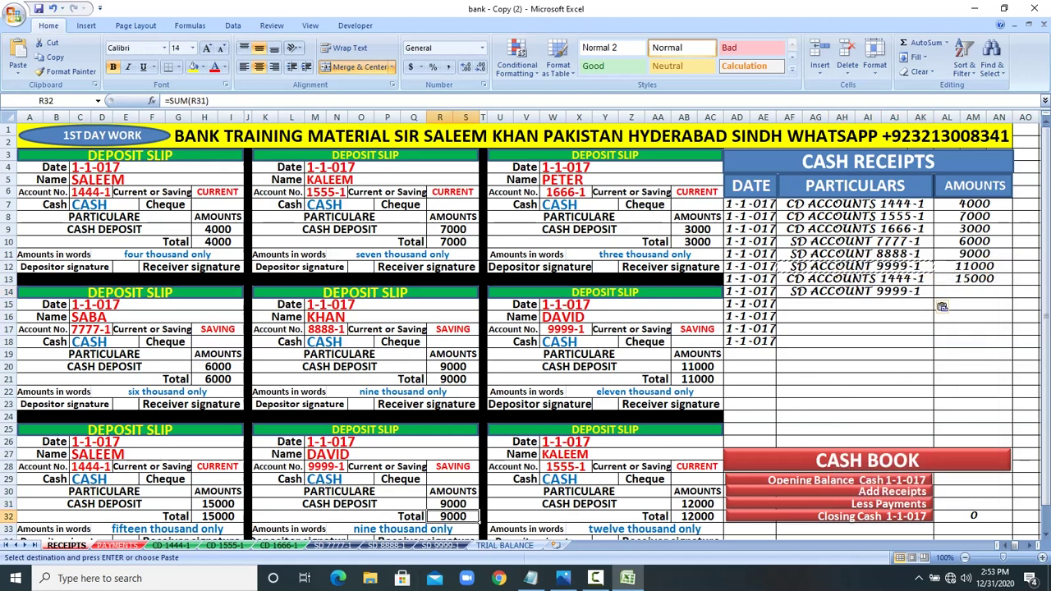
pyautogui.write('9000')
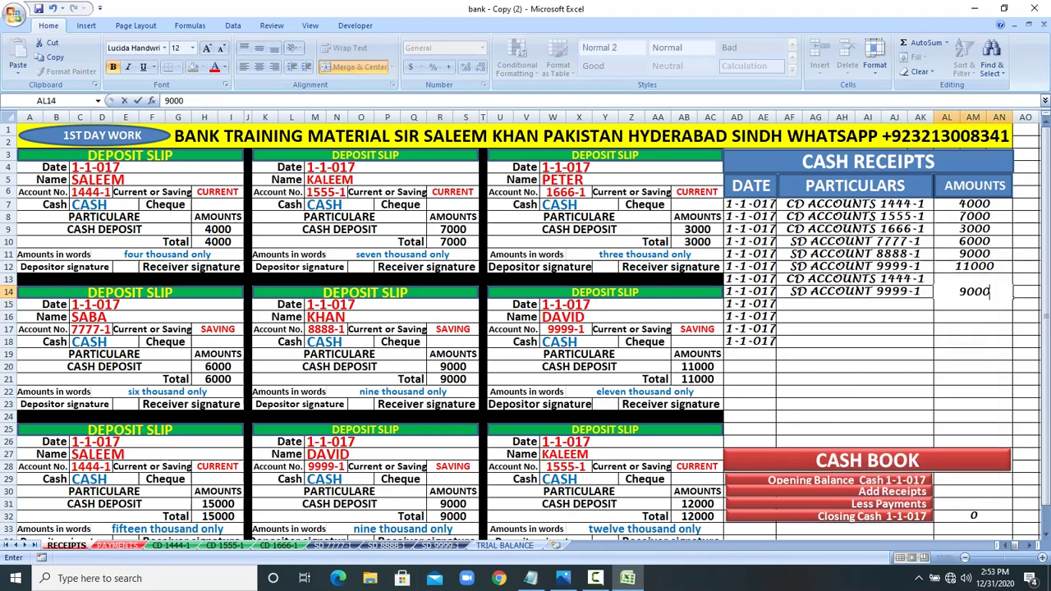
pyautogui.press('Return')
# Step: Copy the particulars in AF8 to AF15 for the ninth deposit slip, which has the same account number
pyautogui.moveTo(567, 441); pyautogui.dragTo(723, 493)
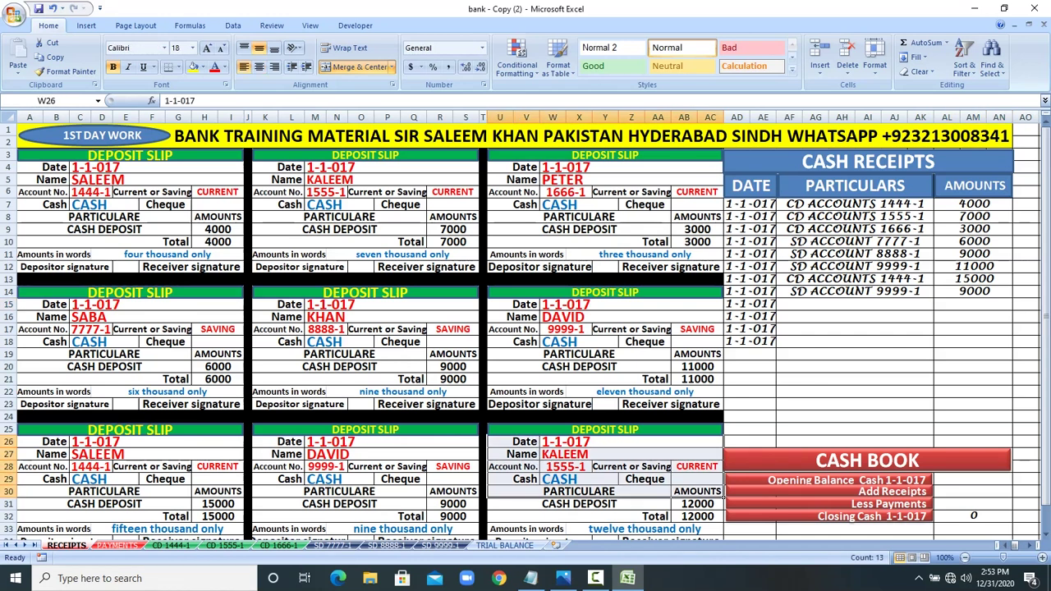
pyautogui.click(584, 466)
pyautogui.click(853, 216)
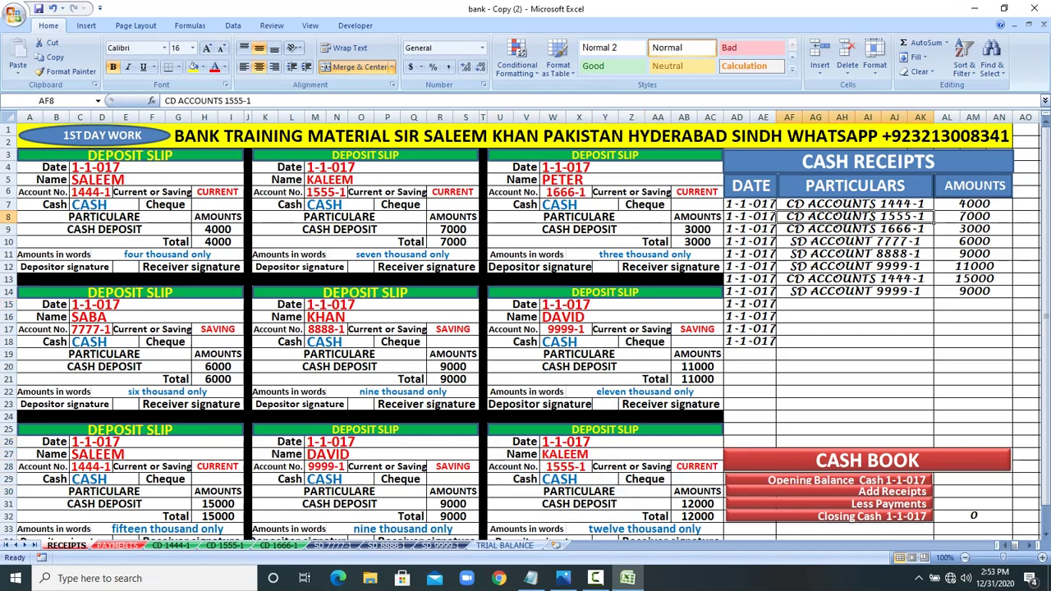
pyautogui.rightClick(883, 216)
pyautogui.click(911, 238)
pyautogui.click(838, 303)
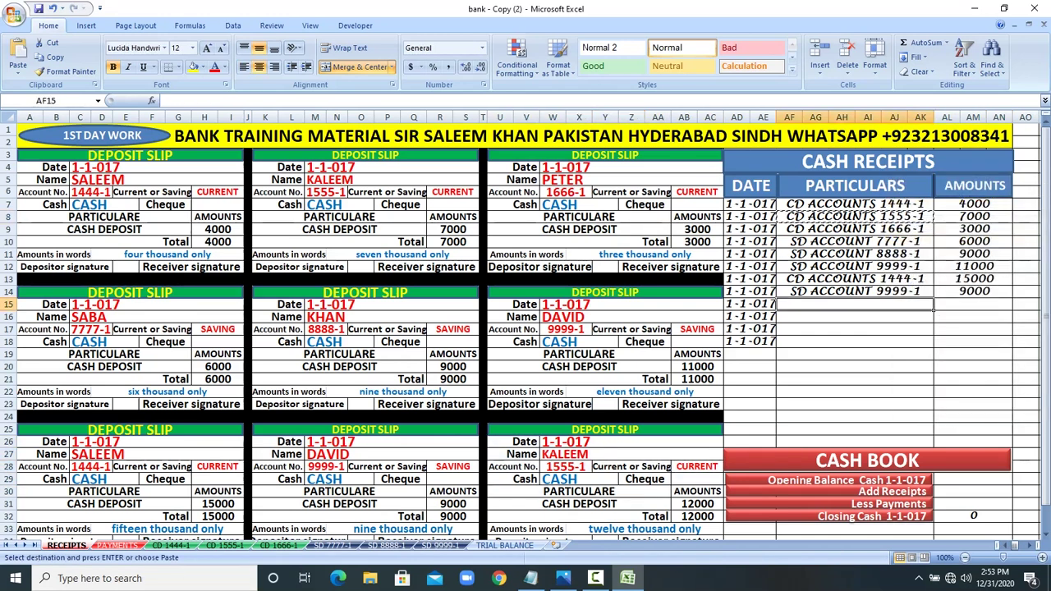
pyautogui.rightClick(838, 303)
pyautogui.click(870, 340)
# Step: Enter the ninth deposit slip's amount, 12000, in the AMOUNTS column at AL15
pyautogui.click(697, 504)
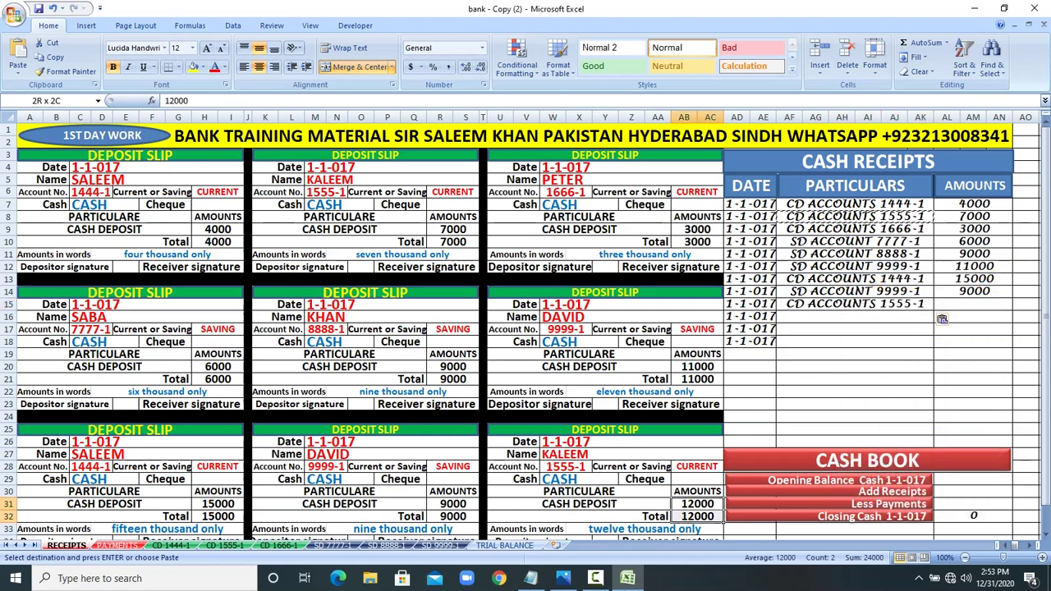
pyautogui.click(973, 304)
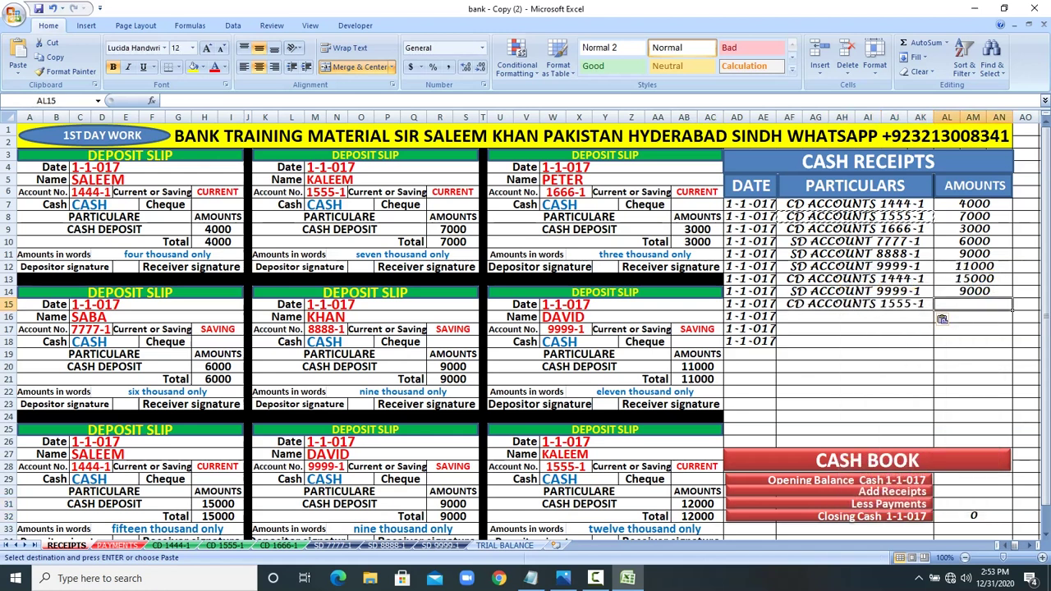
pyautogui.write('12000')
pyautogui.press('Return')
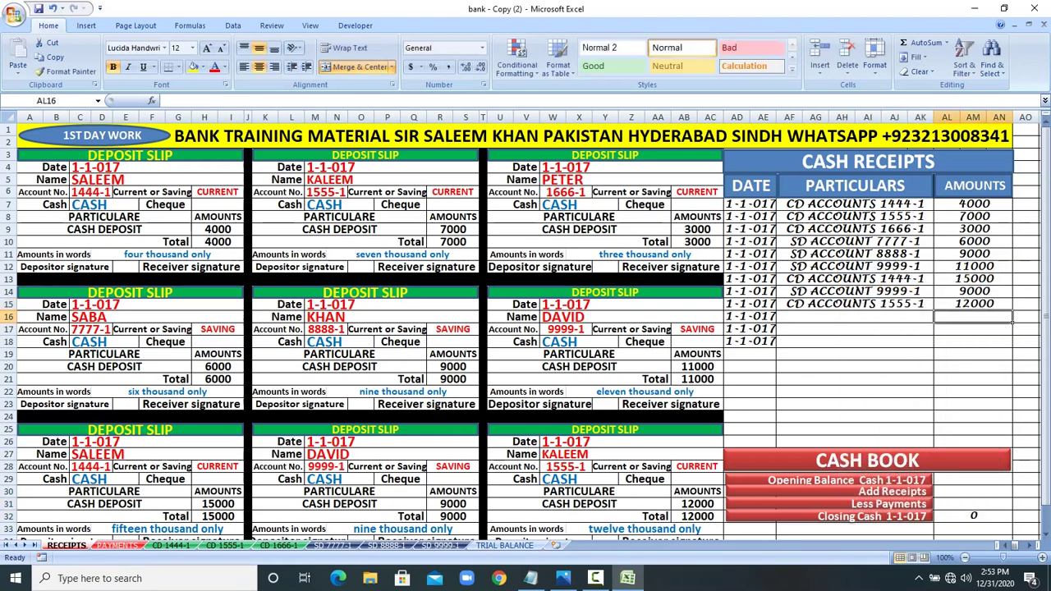
# Step: Total the CASH RECEIPTS amounts from AL7 down with AutoSum, placing the sum in AL18
pyautogui.moveTo(973, 203); pyautogui.dragTo(1001, 343)
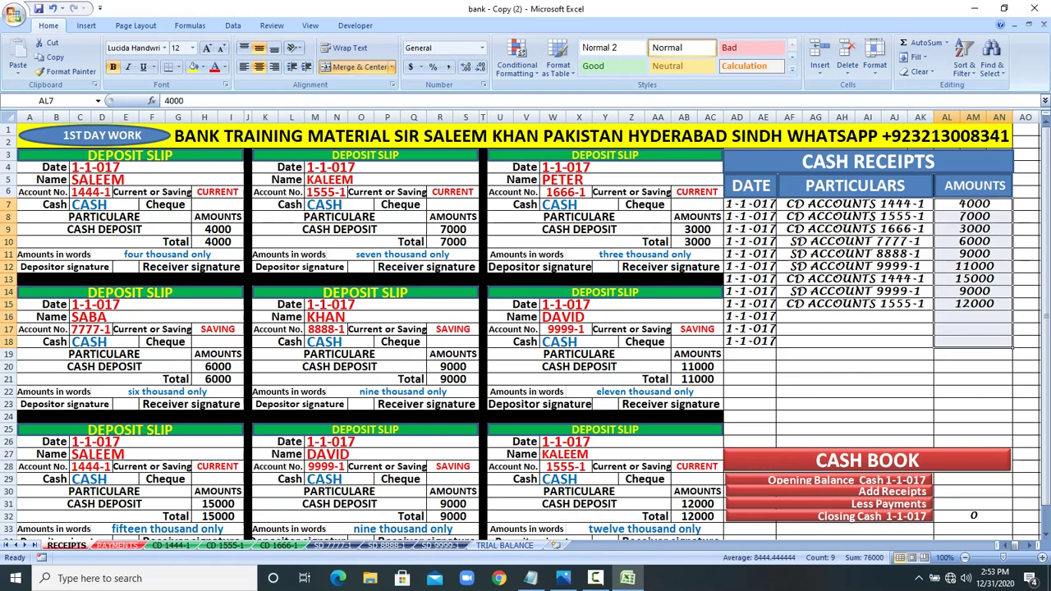
pyautogui.click(917, 43)
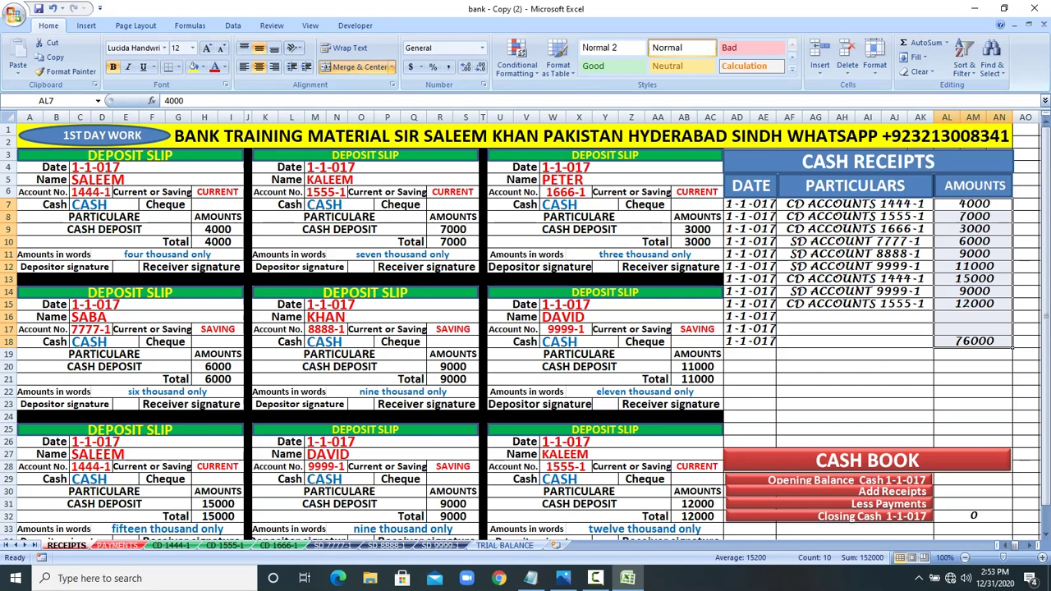
# Step: Switch to the PAYMENTS sheet and examine the account, cheque number, payee and name fields on the first cheques
pyautogui.click(118, 546)
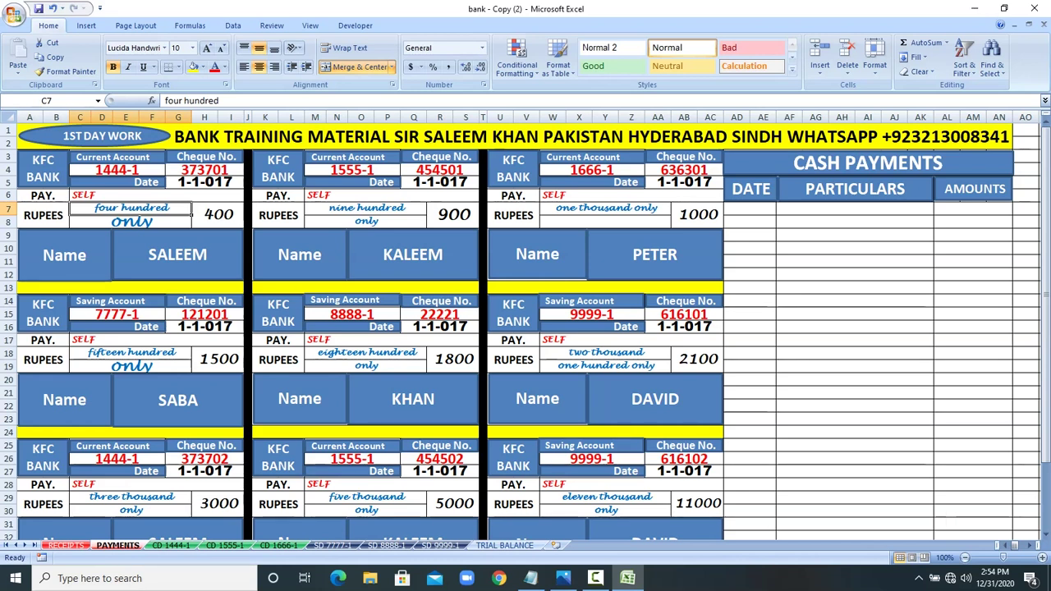
pyautogui.press('Up')
pyautogui.hotkey('shift', 'Up')
pyautogui.hotkey('shift', 'Up')
pyautogui.hotkey('shift', 'Up')
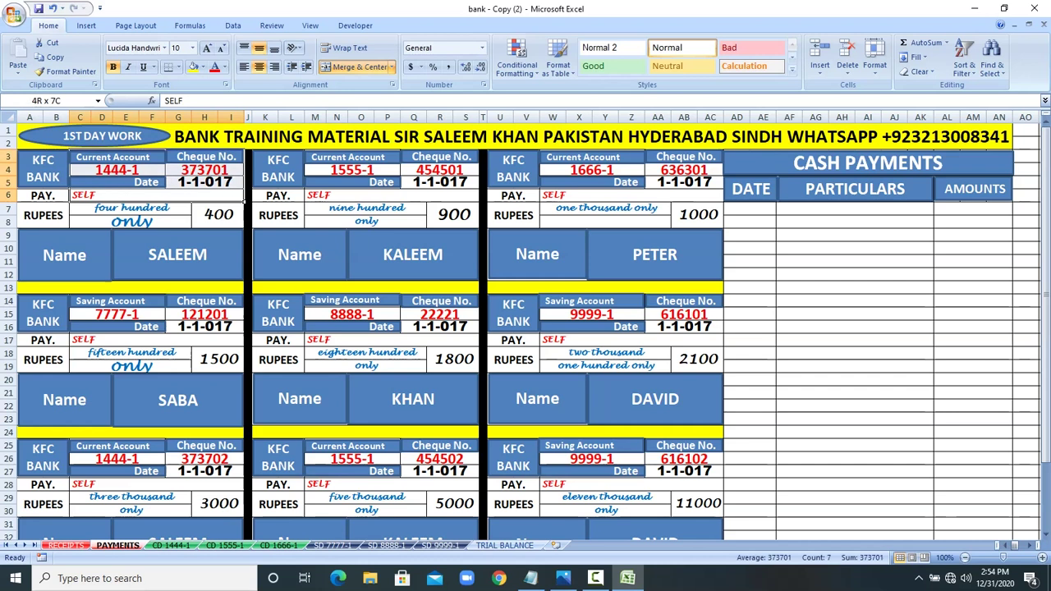
pyautogui.click(241, 169)
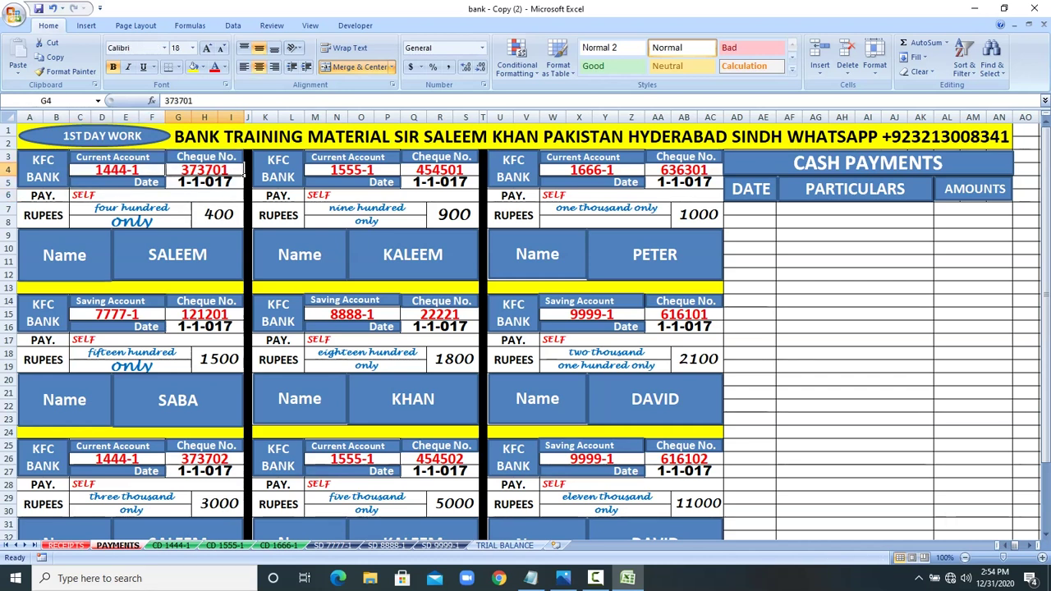
pyautogui.click(177, 247)
pyautogui.click(476, 197)
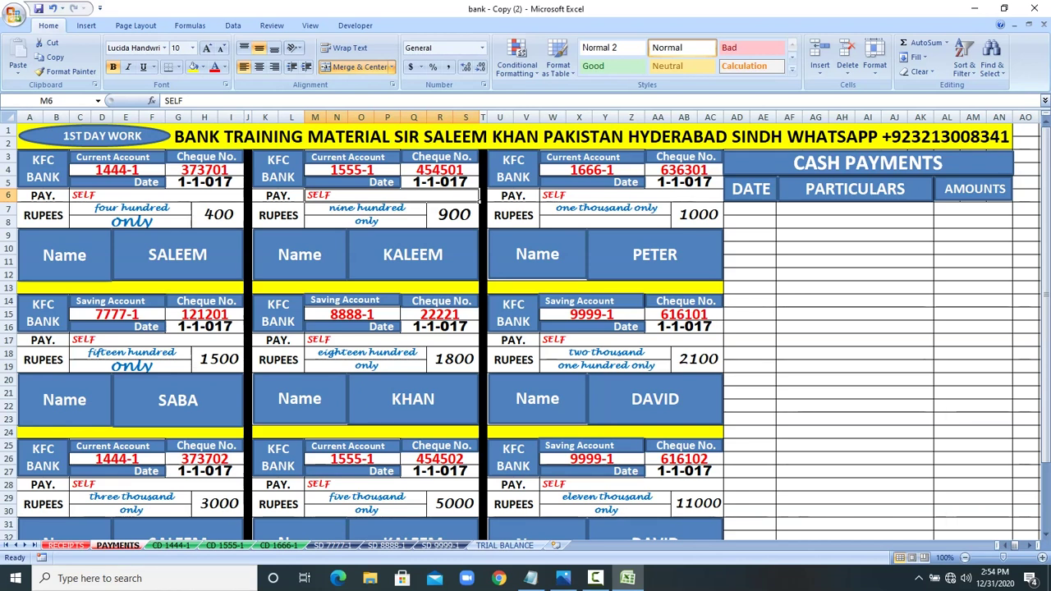
# Step: Enter the date 1-1-017 in the first row of the CASH PAYMENTS table at AD7
pyautogui.click(749, 209)
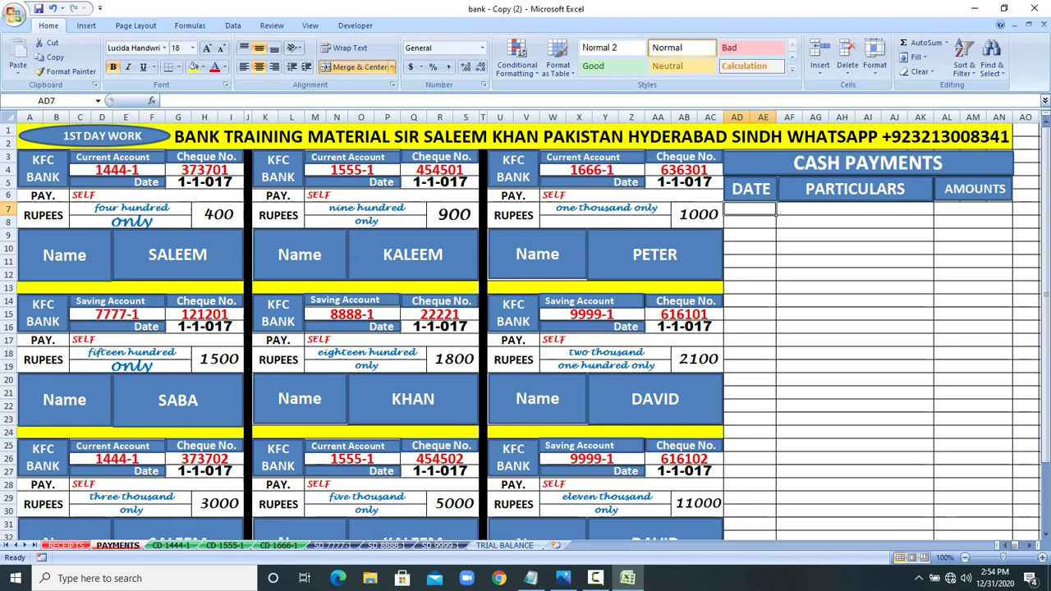
pyautogui.write('1-1-017')
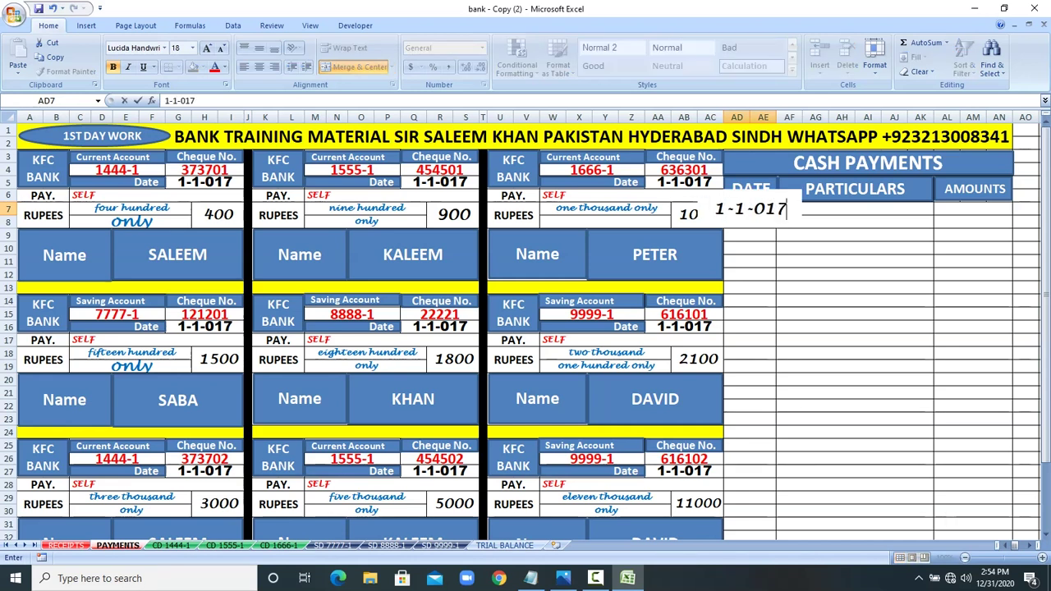
pyautogui.click(854, 314)
# Step: Reduce the font size of the CASH PAYMENTS entry area from AD7 to AN31 to 12
pyautogui.moveTo(749, 210); pyautogui.dragTo(1012, 529)
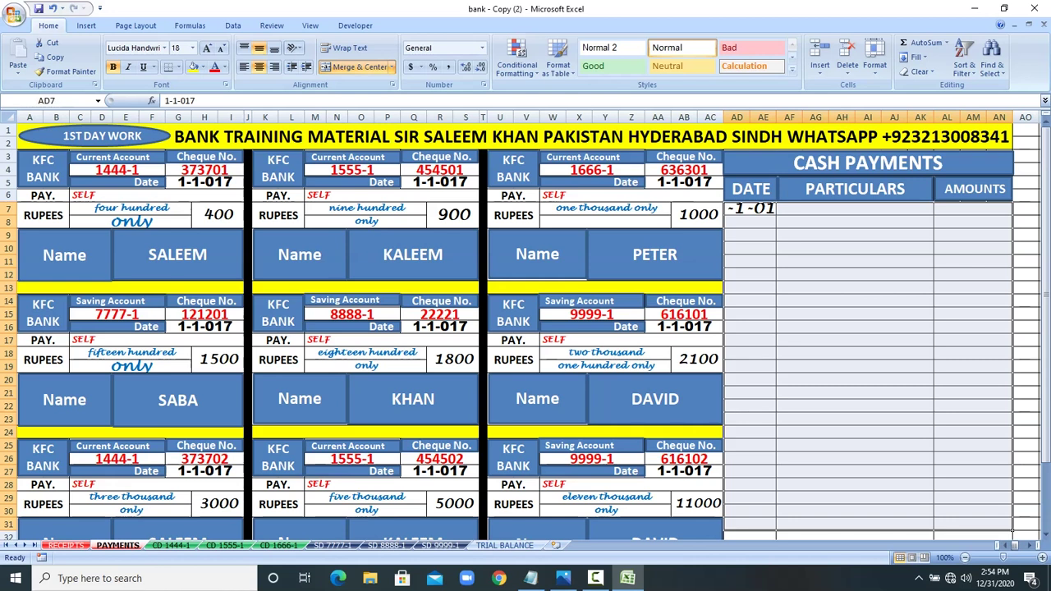
pyautogui.click(220, 48)
pyautogui.click(220, 47)
pyautogui.click(220, 48)
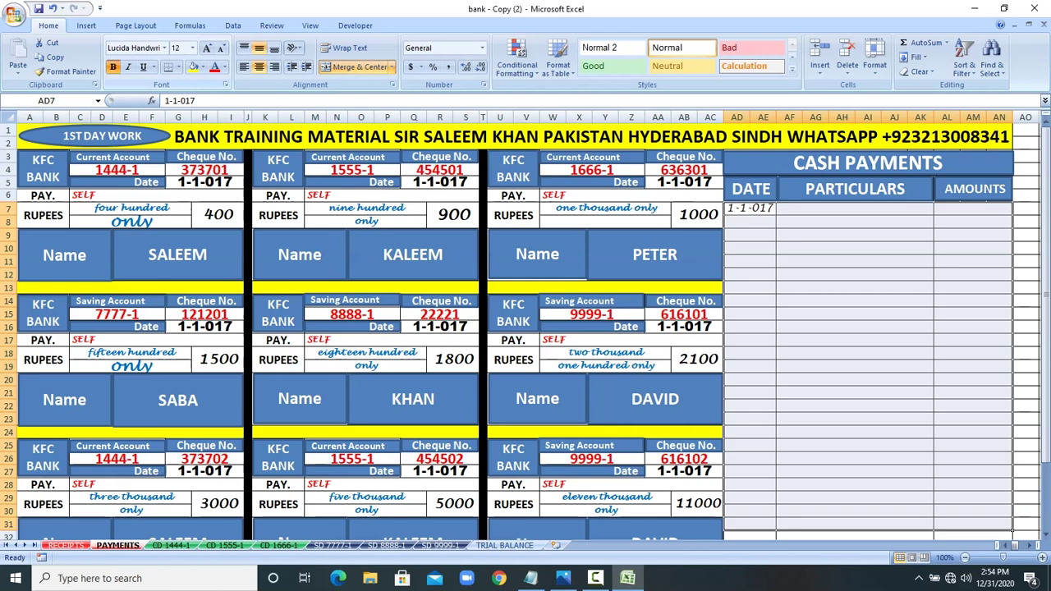
pyautogui.click(854, 275)
# Step: Record the first cheque in row 7 with "CD ACCOUNT" and its account number under PARTICULARS and 400 under AMOUNTS
pyautogui.click(855, 208)
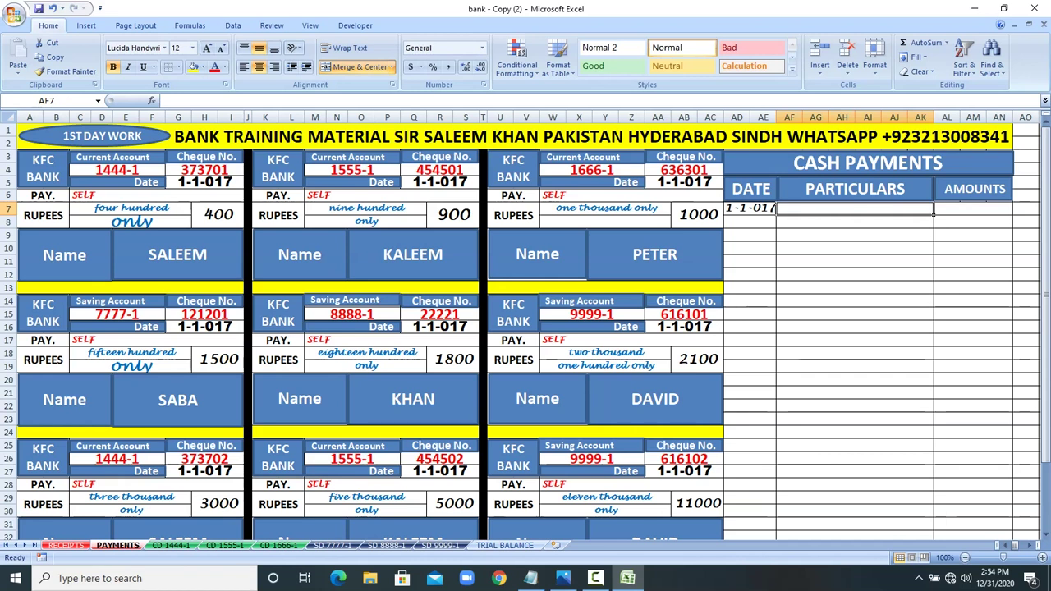
pyautogui.click(162, 169)
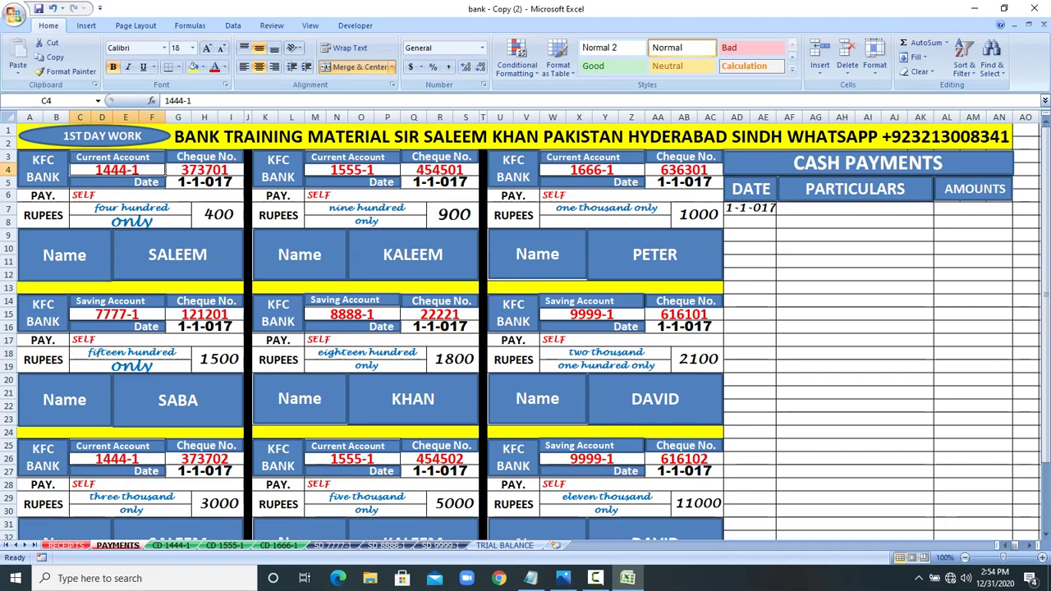
pyautogui.click(854, 209)
pyautogui.write('CD')
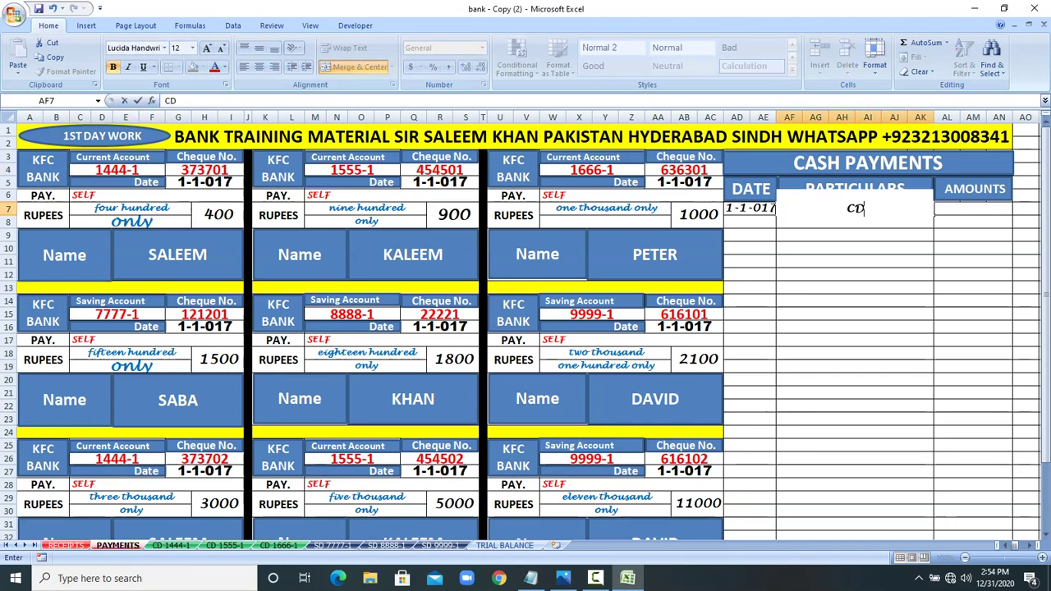
pyautogui.write(' ACCOUNT')
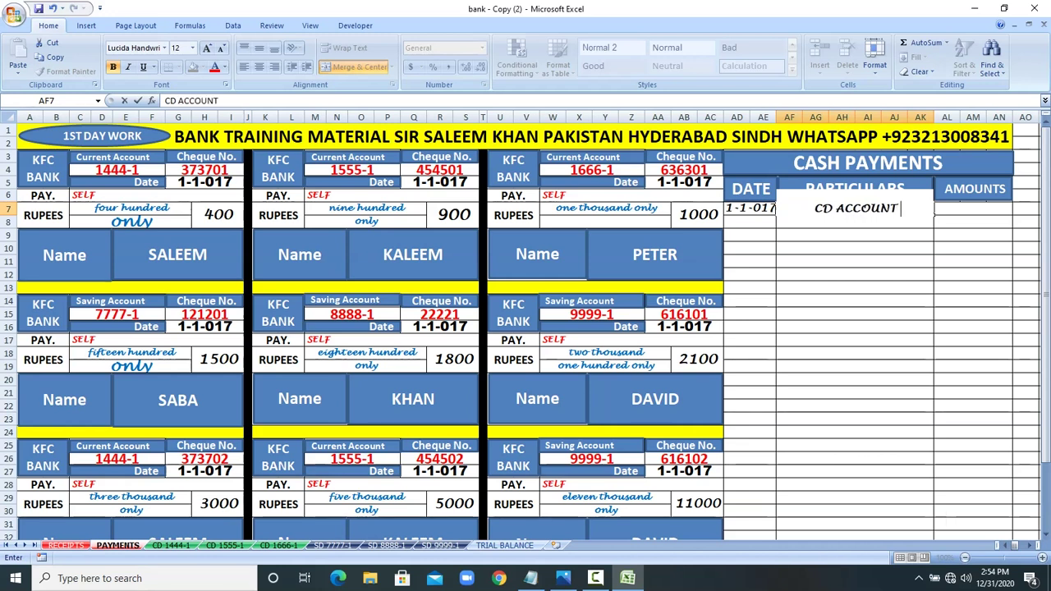
pyautogui.write(' 1444')
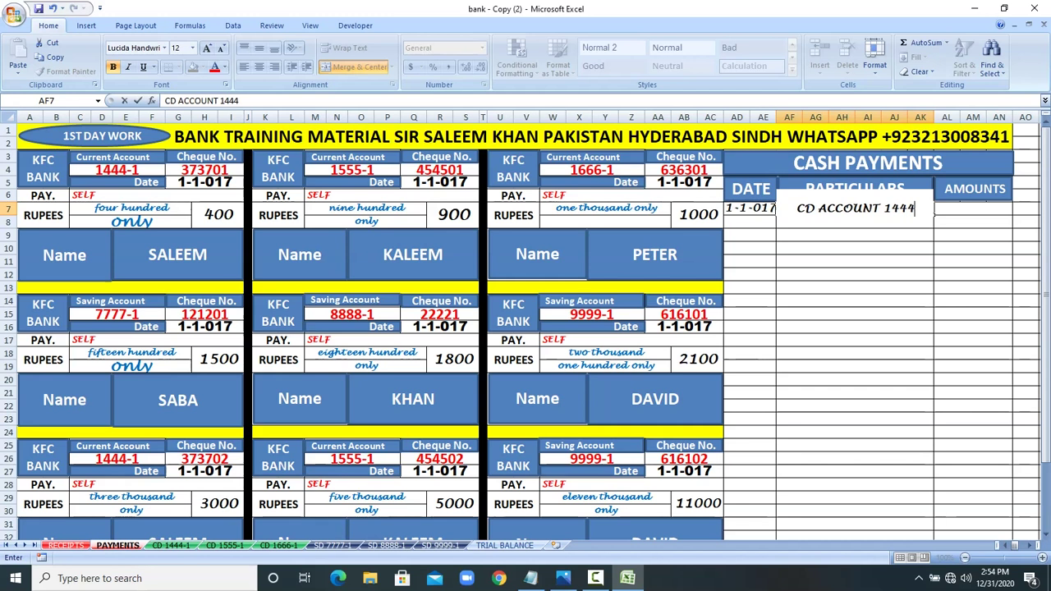
pyautogui.write('-4')
pyautogui.press('BackSpace')
pyautogui.write('1')
pyautogui.press('Tab')
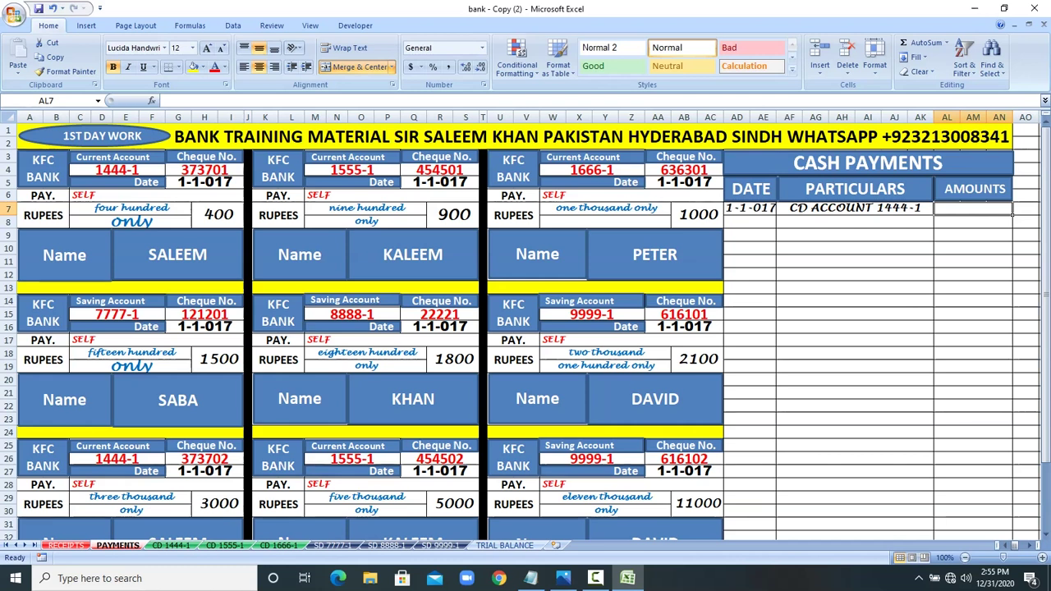
pyautogui.write('400')
pyautogui.press('Return')
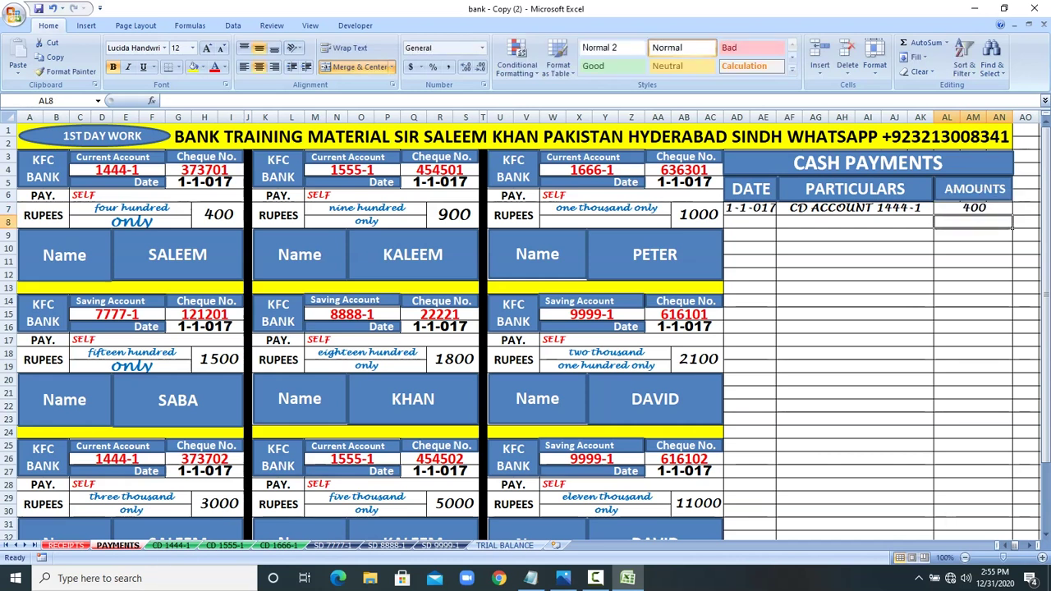
# Step: Record the second current-account cheque in row 8 with "CD ACCOUNT" and its account number under PARTICULARS and 900 under AMOUNTS
pyautogui.click(352, 170)
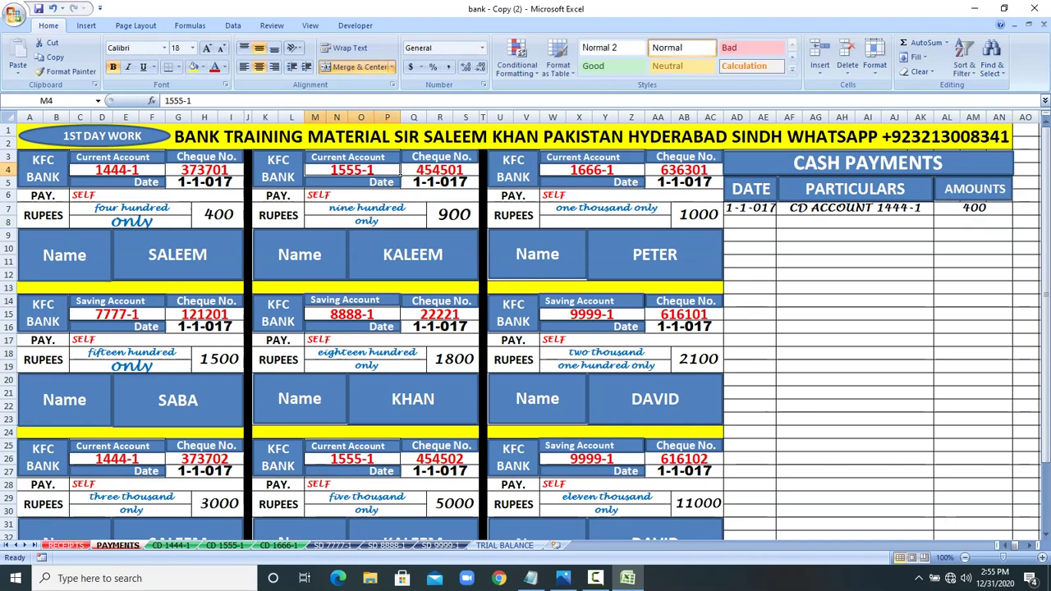
pyautogui.click(854, 221)
pyautogui.write('CD A')
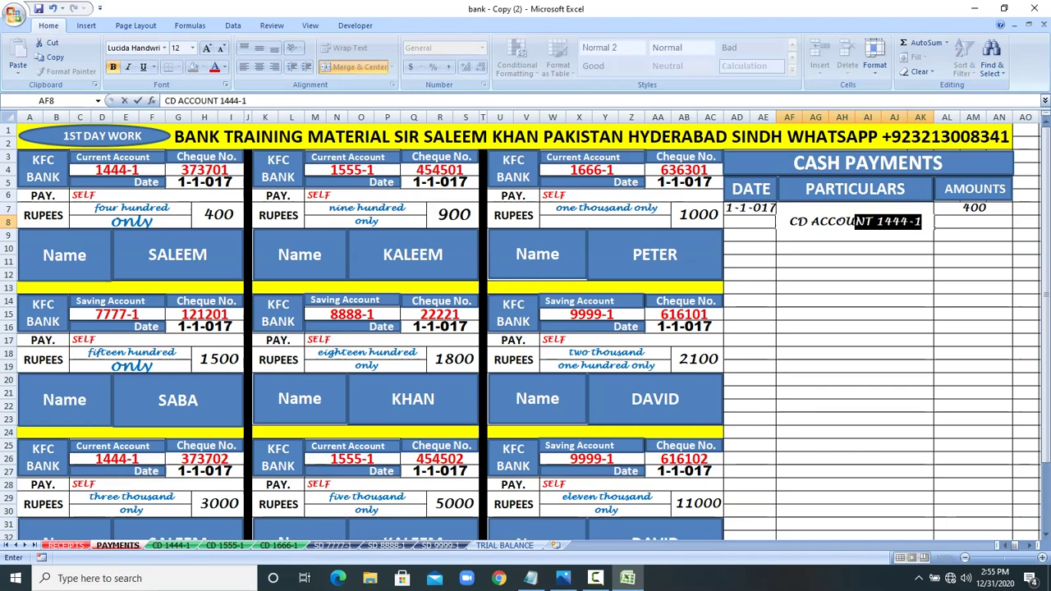
pyautogui.write('CCOUNT')
pyautogui.press('BackSpace')
pyautogui.write('155')
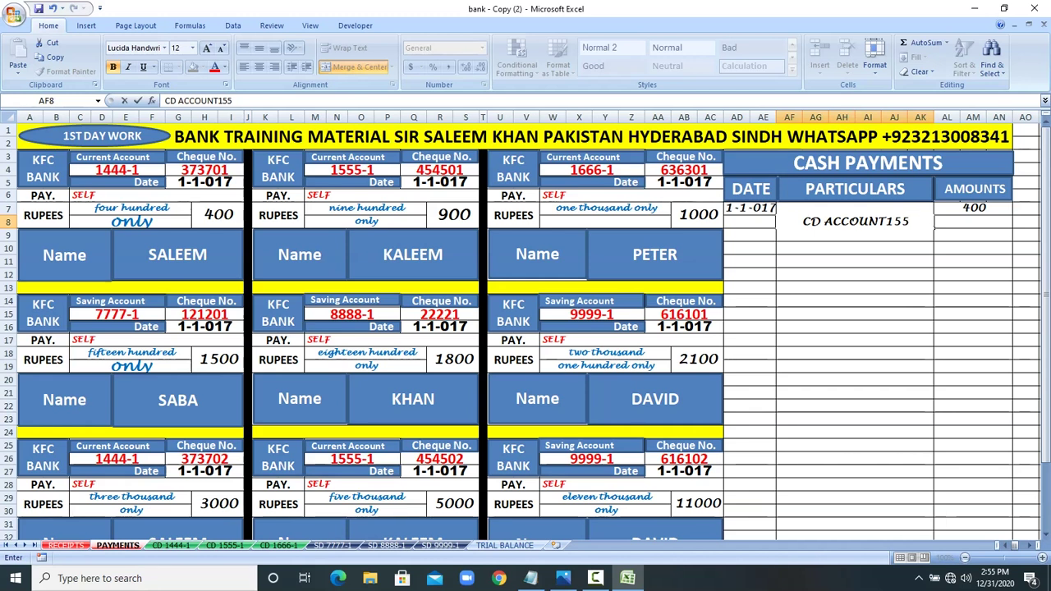
pyautogui.write('5-1')
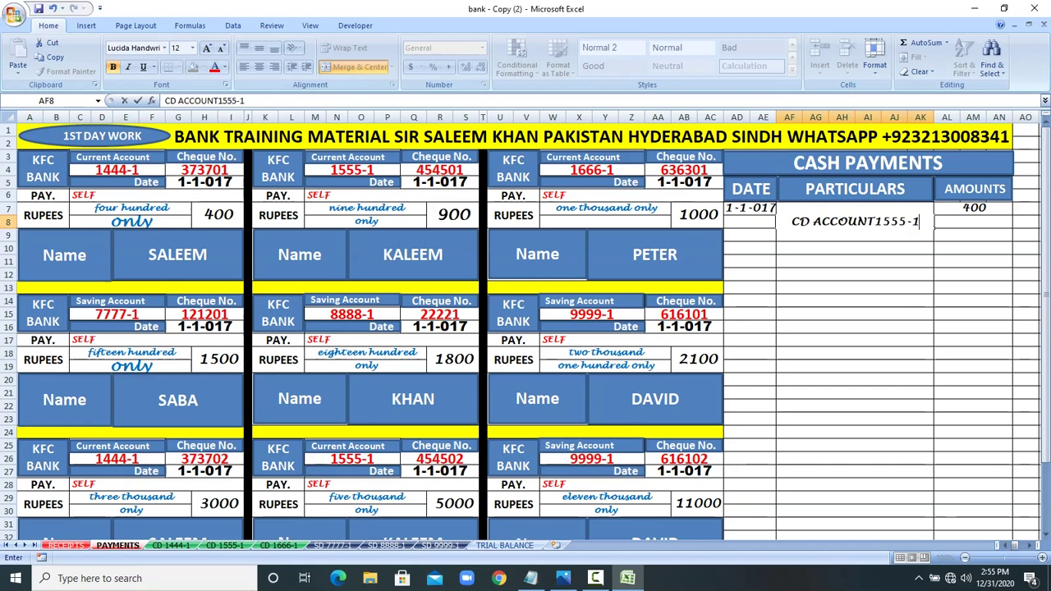
pyautogui.press('Tab')
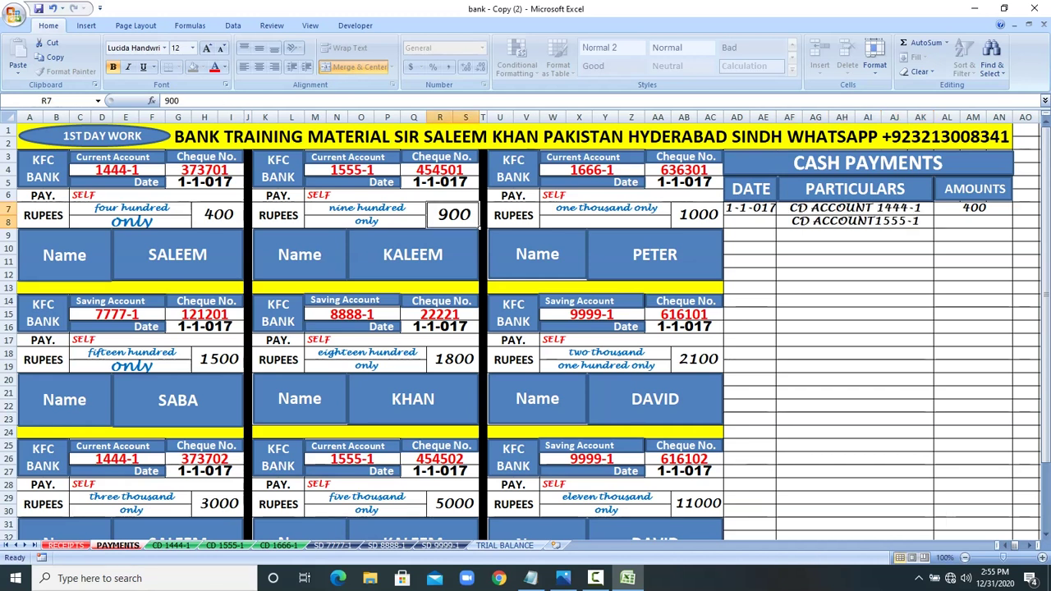
pyautogui.write('90')
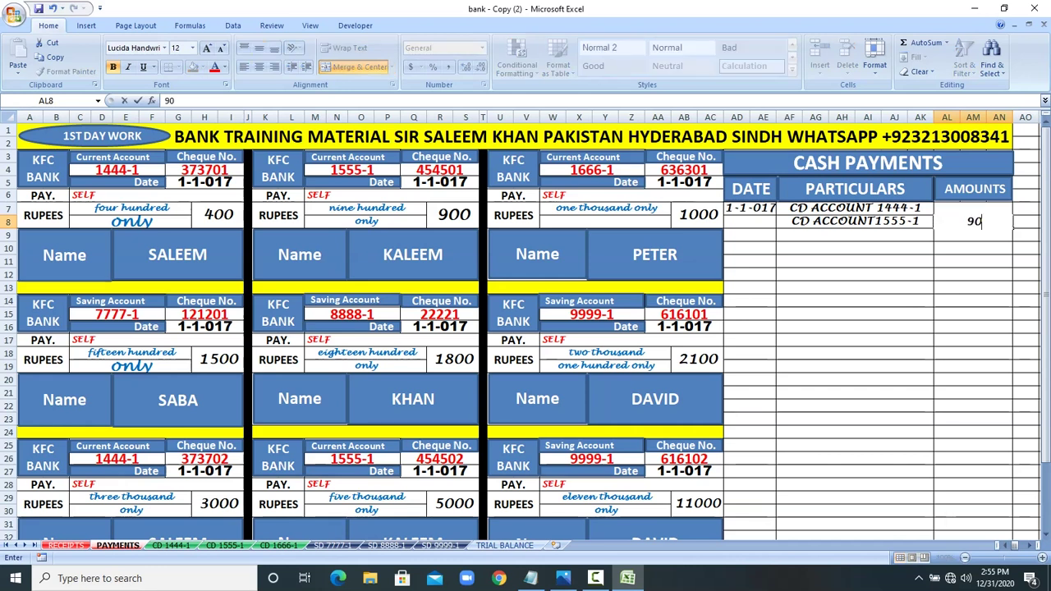
pyautogui.press('Return')
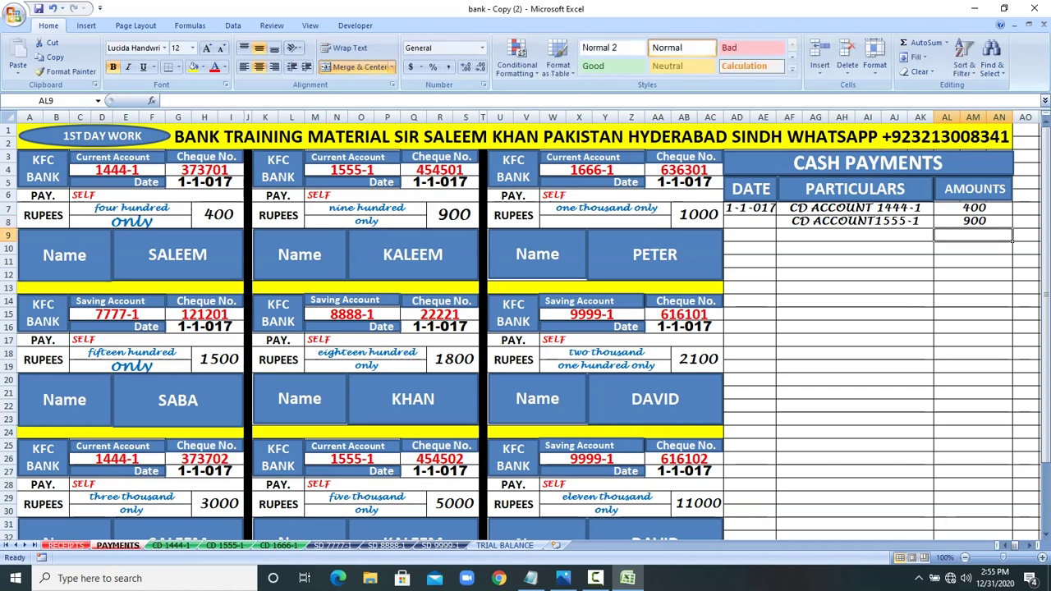
# Step: Copy the date in AD7 of the CASH PAYMENTS table into the DATE cells AD8 to AD15
pyautogui.click(739, 208)
pyautogui.rightClick(739, 208)
pyautogui.click(772, 233)
pyautogui.moveTo(748, 222); pyautogui.dragTo(765, 313)
pyautogui.rightClick(765, 312)
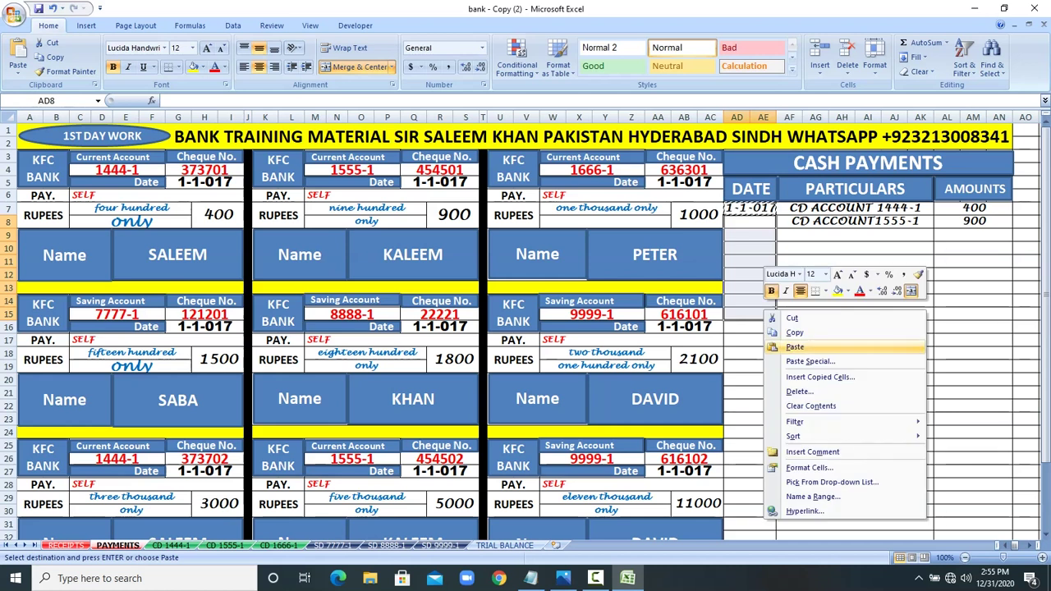
pyautogui.click(789, 347)
# Step: Record the third current-account cheque in row 9 with "CD ACCOUNT" and its account number under PARTICULARS and 1000 under AMOUNTS
pyautogui.moveTo(581, 170); pyautogui.dragTo(696, 215)
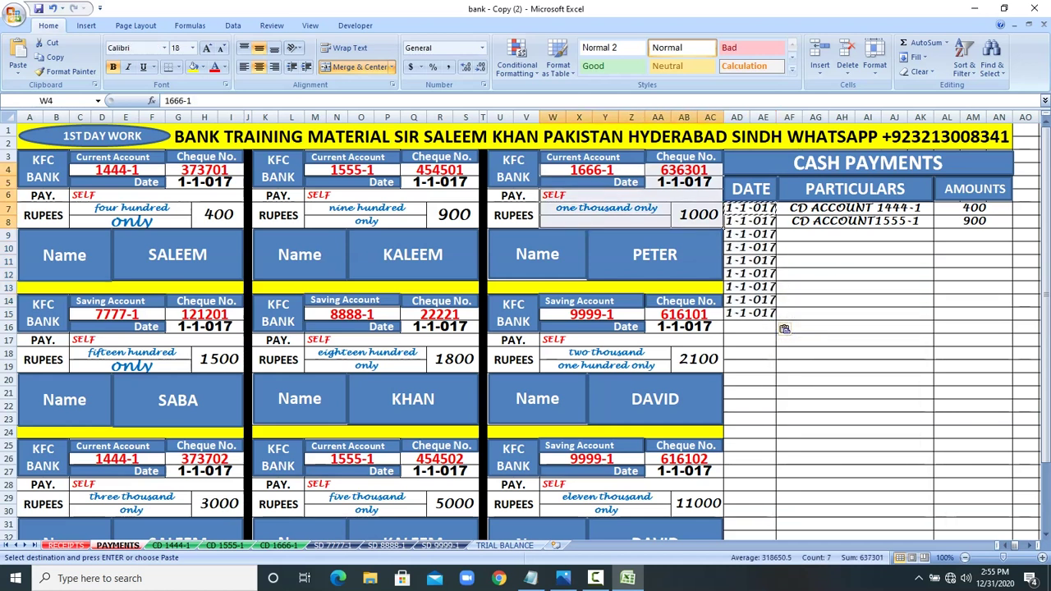
pyautogui.click(853, 235)
pyautogui.write('CD ACCOUNT ')
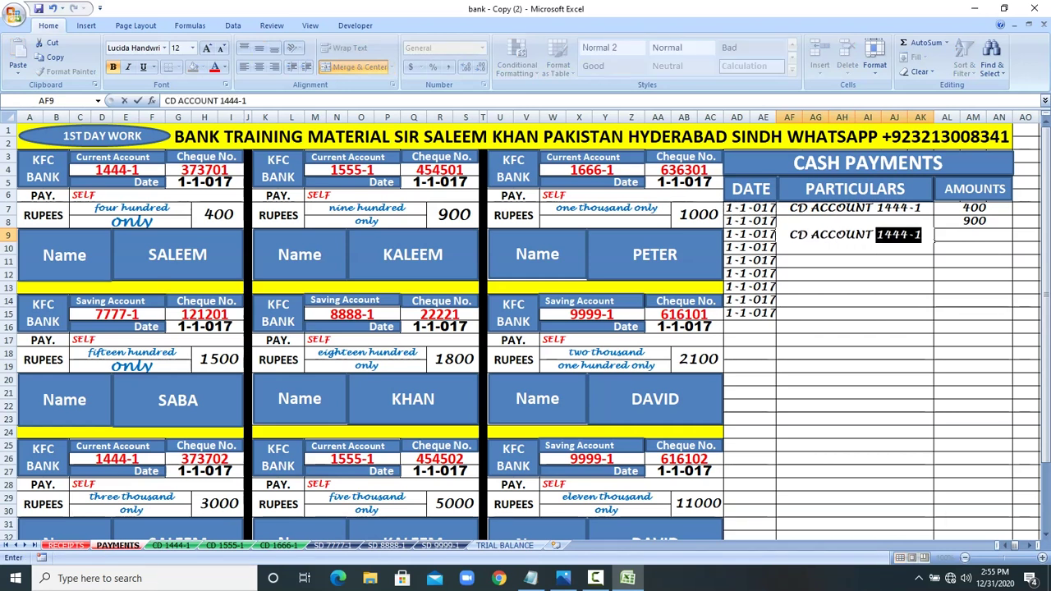
pyautogui.write('1666')
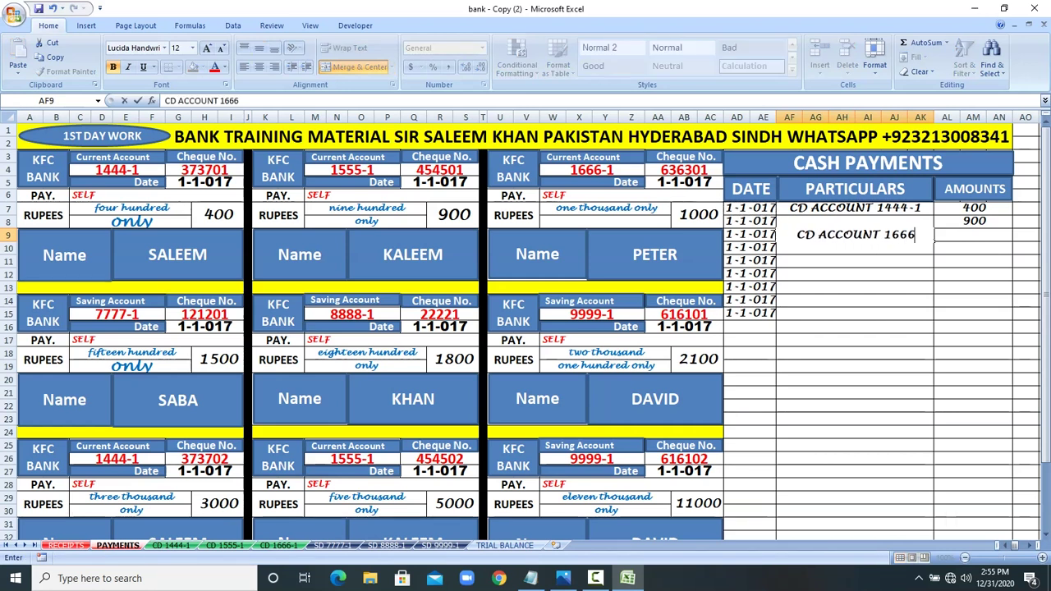
pyautogui.write('-1')
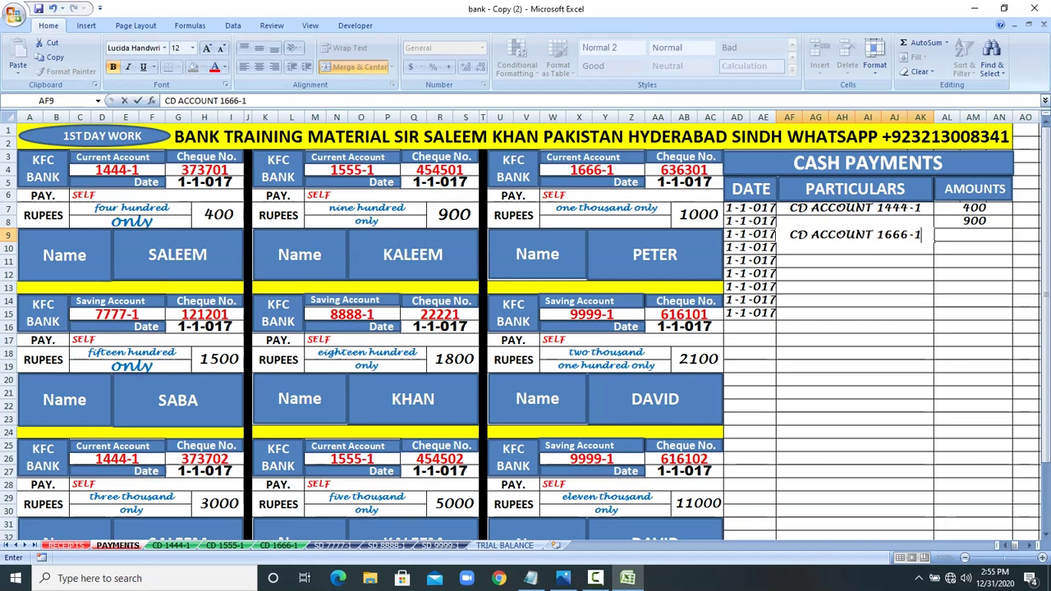
pyautogui.click(698, 215)
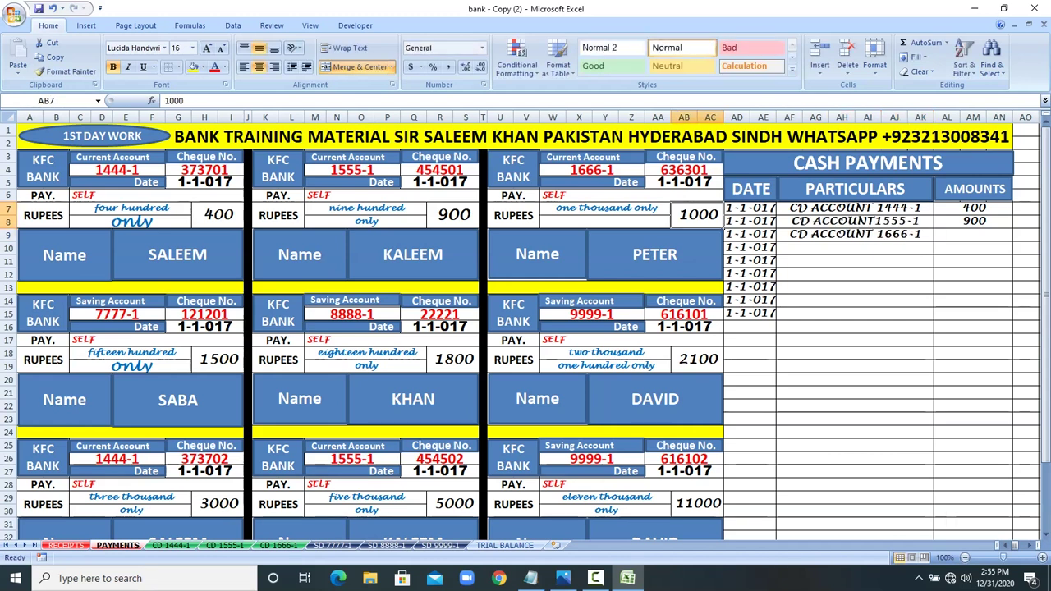
pyautogui.click(973, 234)
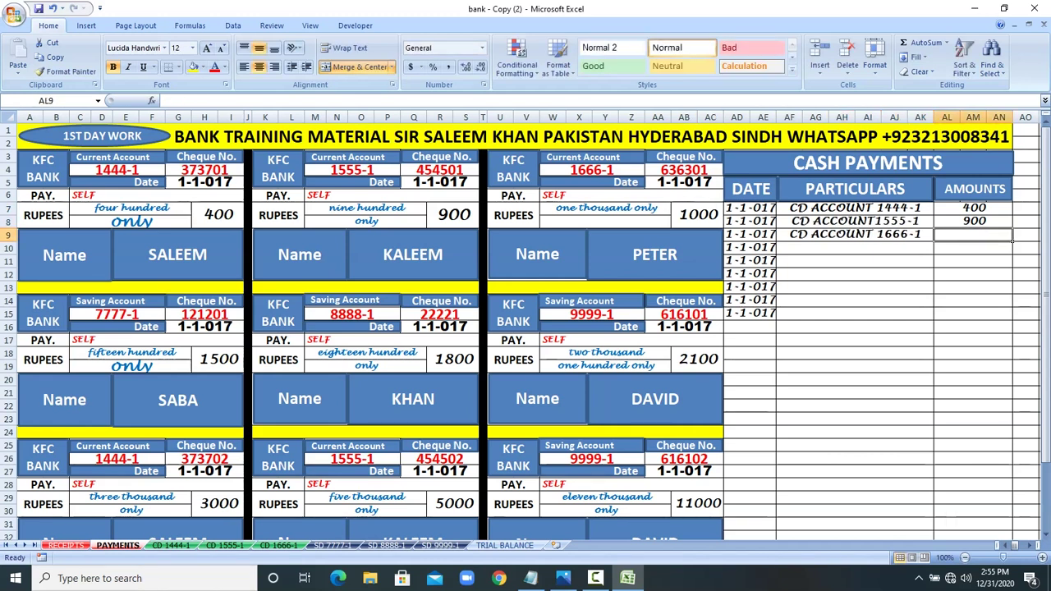
pyautogui.write('1000')
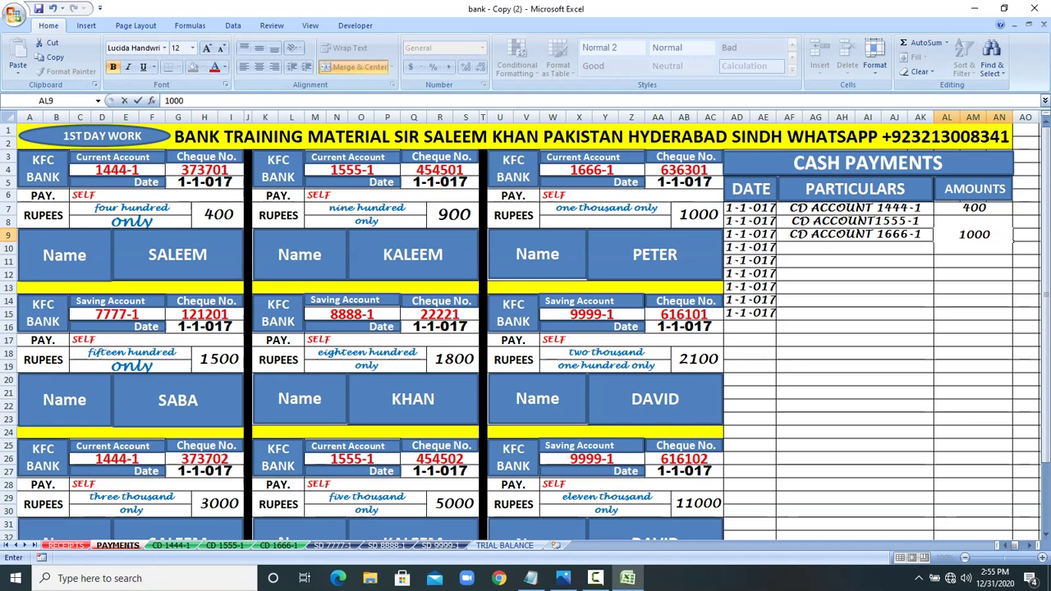
pyautogui.press('Return')
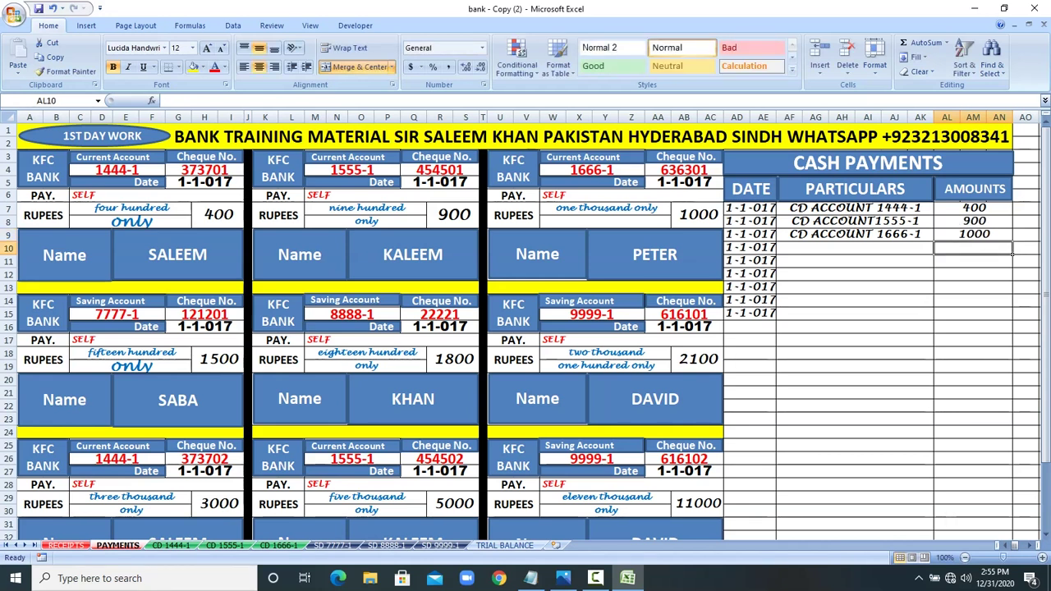
# Step: Record the first saving-account cheque in row 10 with "SD ACCOUNT" and its account number under PARTICULARS and 1500 under AMOUNTS
pyautogui.click(164, 316)
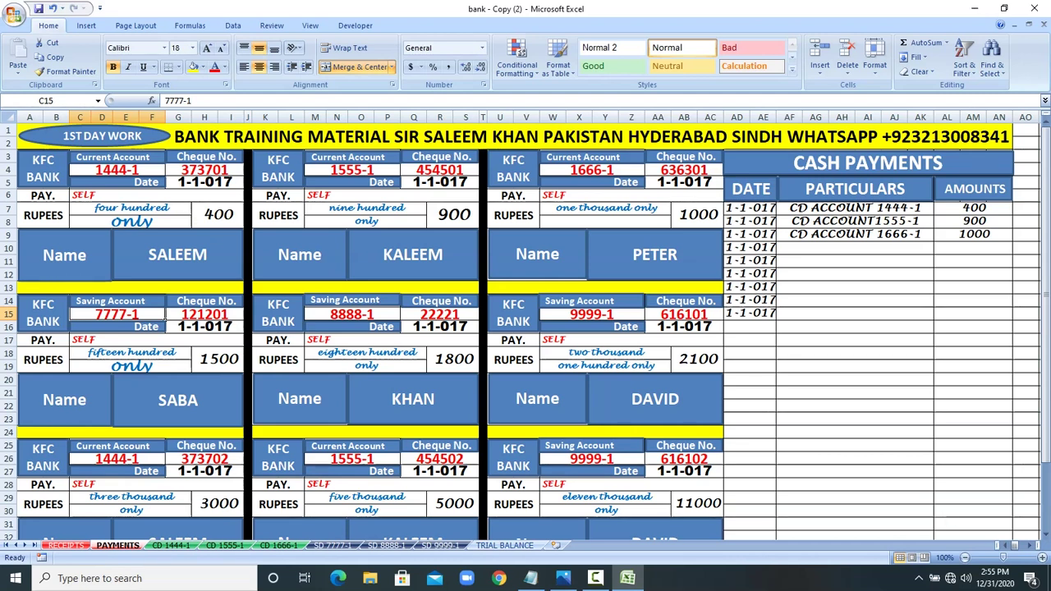
pyautogui.moveTo(165, 312); pyautogui.dragTo(244, 369)
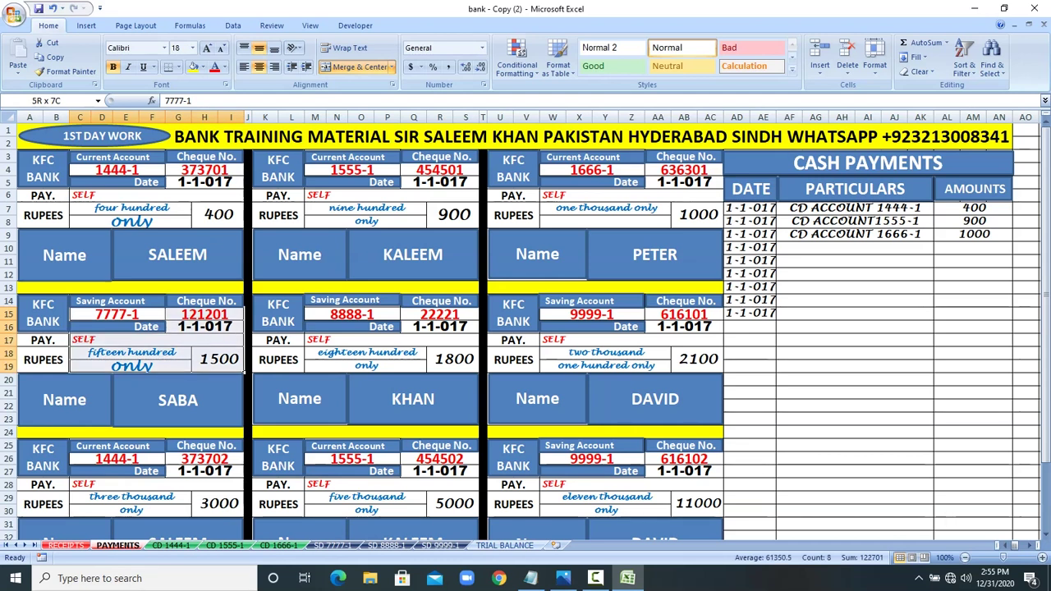
pyautogui.click(218, 359)
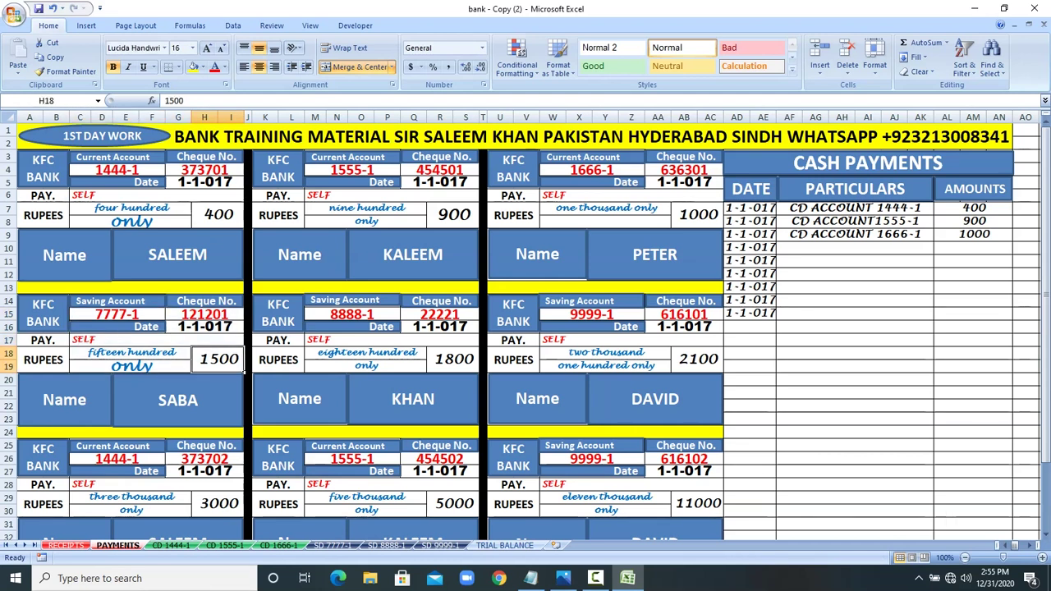
pyautogui.click(854, 248)
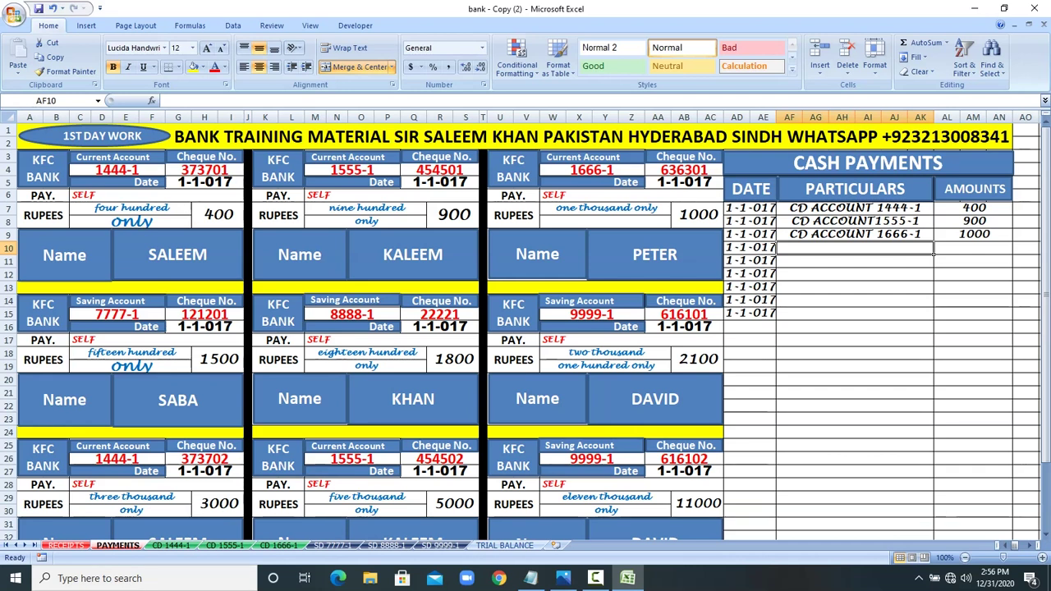
pyautogui.write('SD')
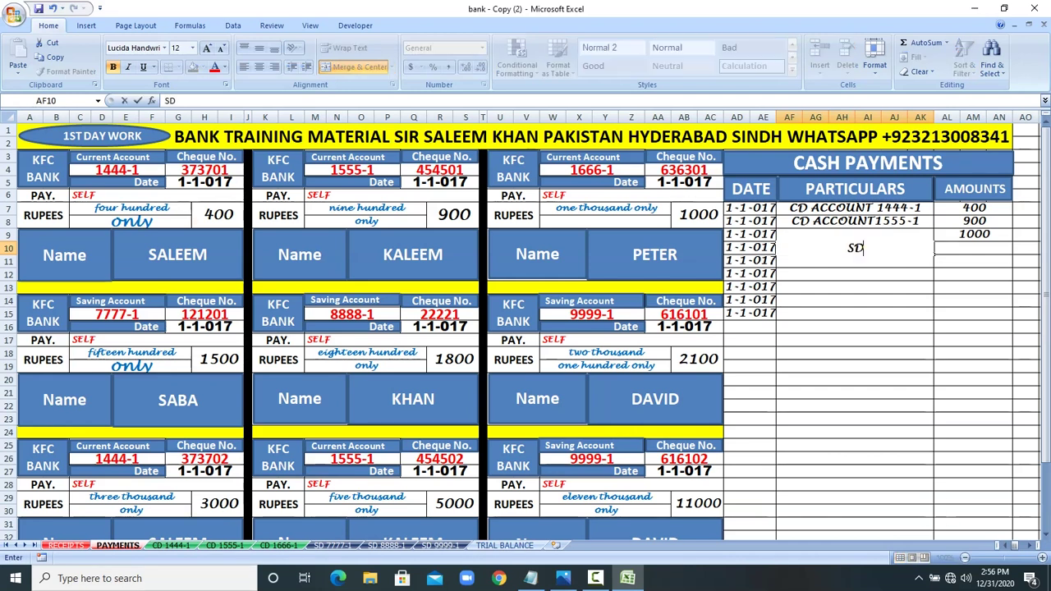
pyautogui.write(' ACCOUNT')
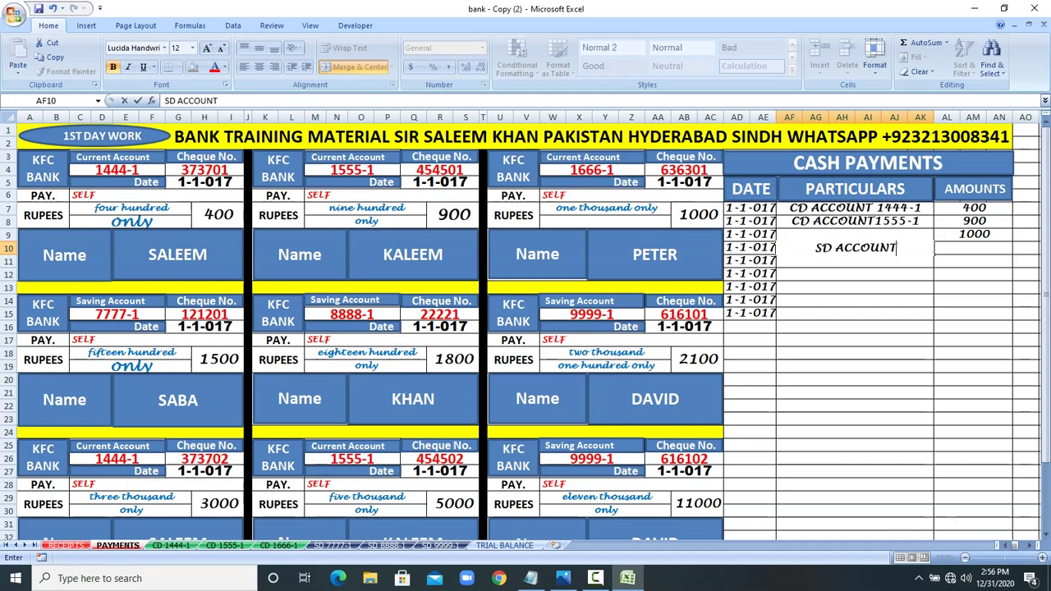
pyautogui.write(' 777')
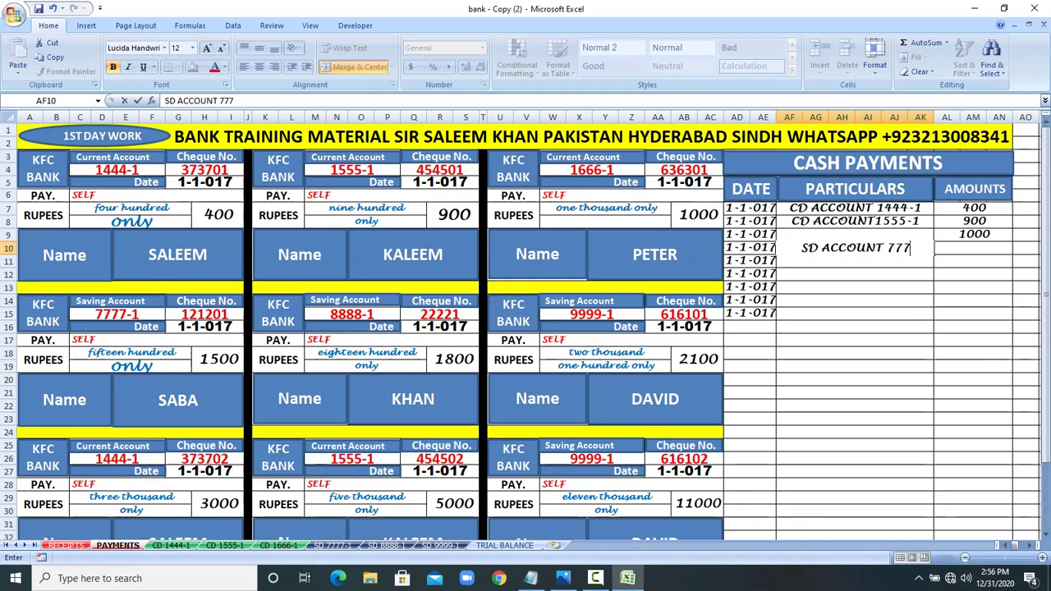
pyautogui.write('7-1')
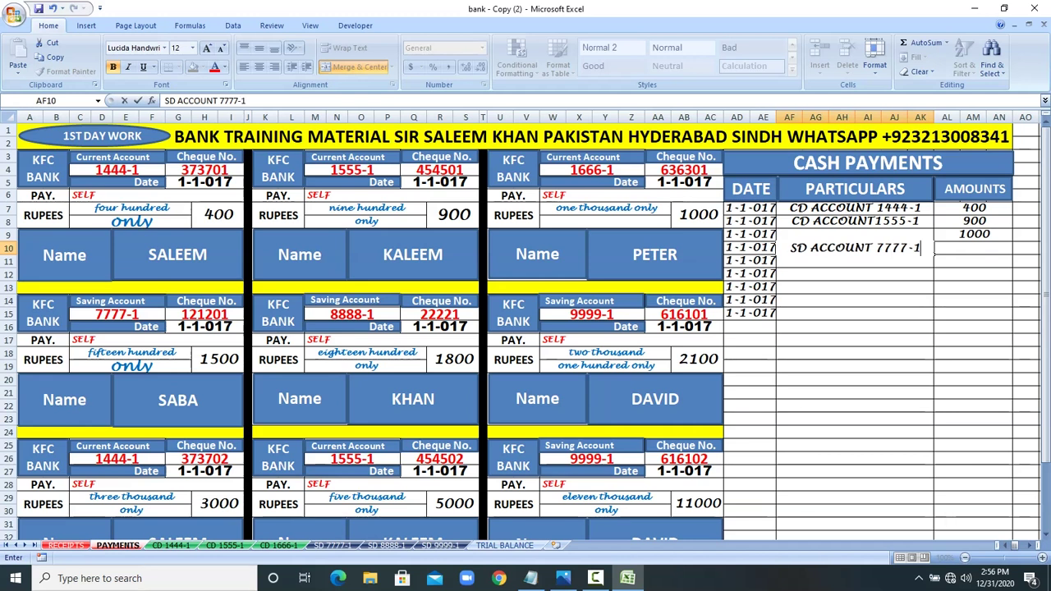
pyautogui.press('Tab')
pyautogui.write('1500')
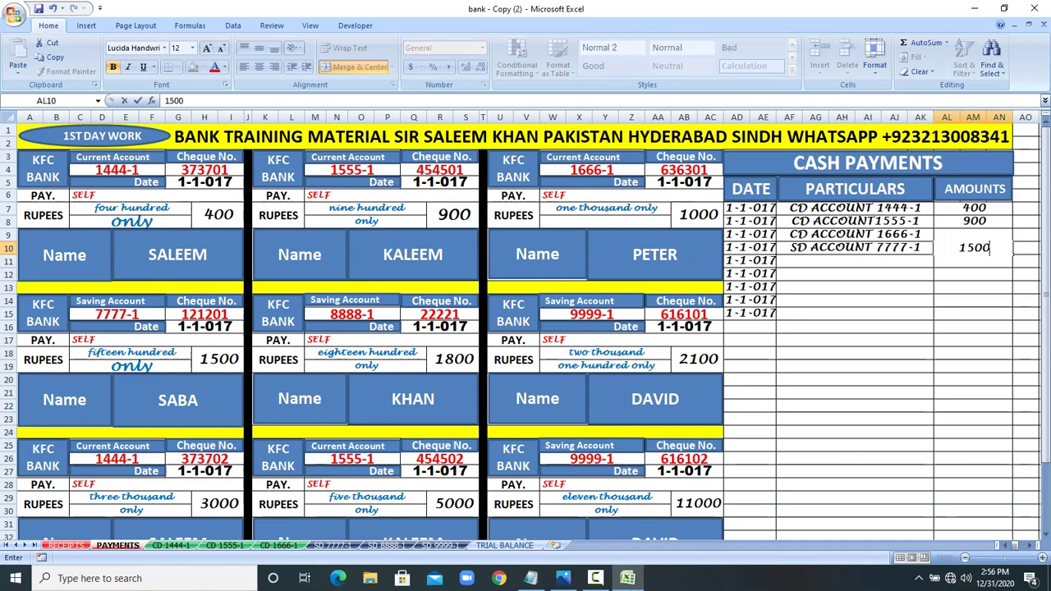
pyautogui.press('Return')
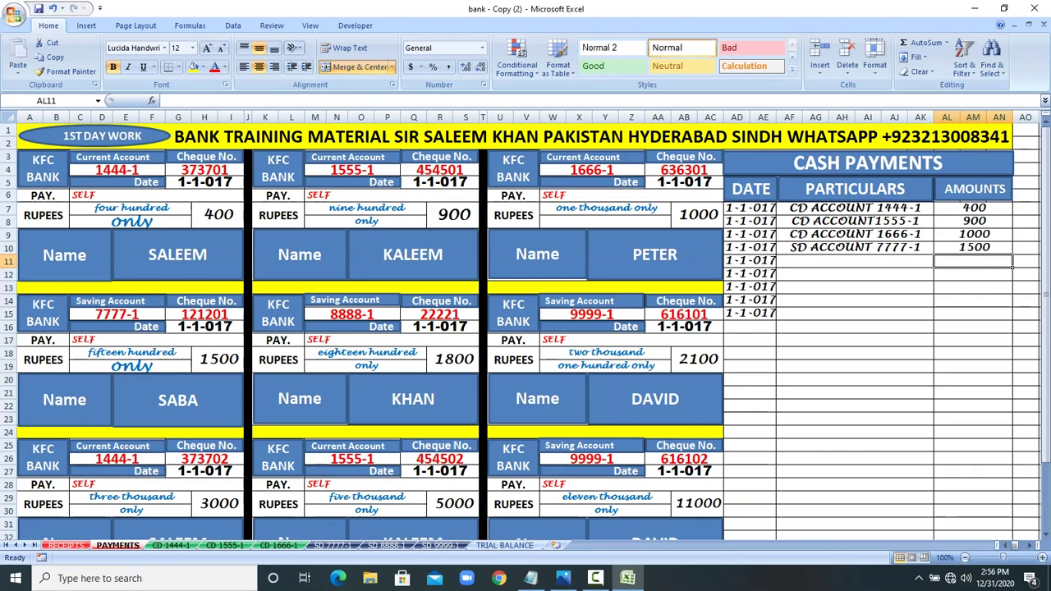
# Step: Record the second saving-account cheque in row 11 with "SD ACCOUNT" and its account number under PARTICULARS and 1800 under AMOUNTS
pyautogui.moveTo(315, 314); pyautogui.dragTo(472, 370)
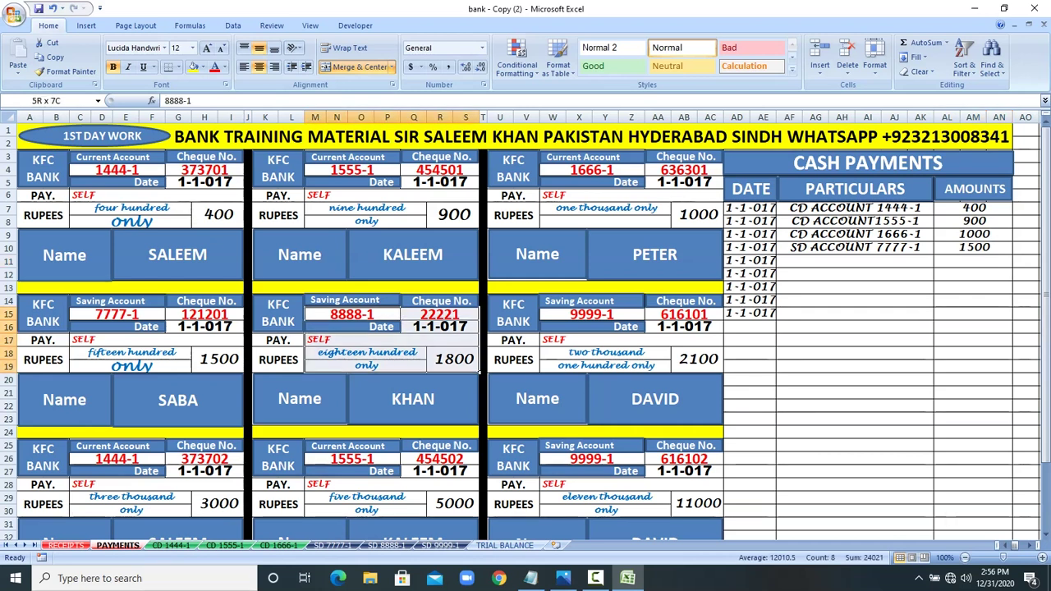
pyautogui.click(854, 261)
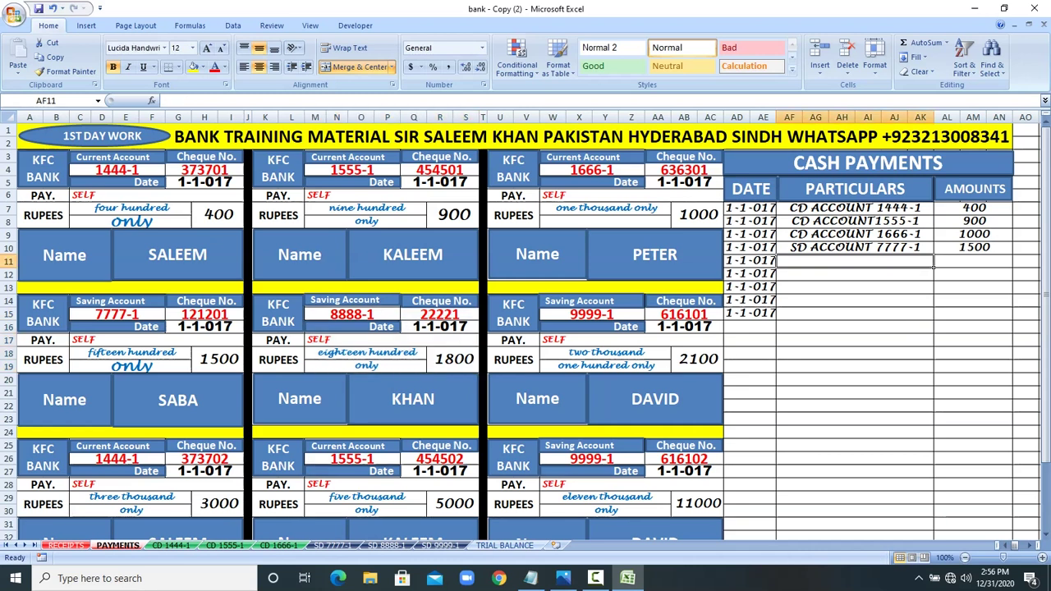
pyautogui.write('SD ACCOUNT')
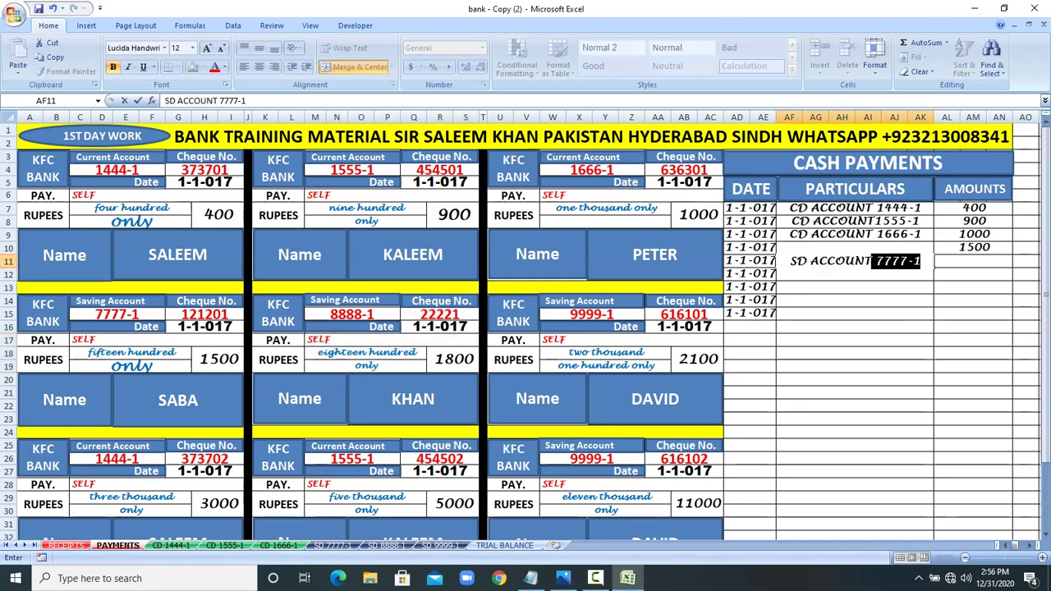
pyautogui.press('BackSpace')
pyautogui.press('BackSpace')
pyautogui.write('8888-1')
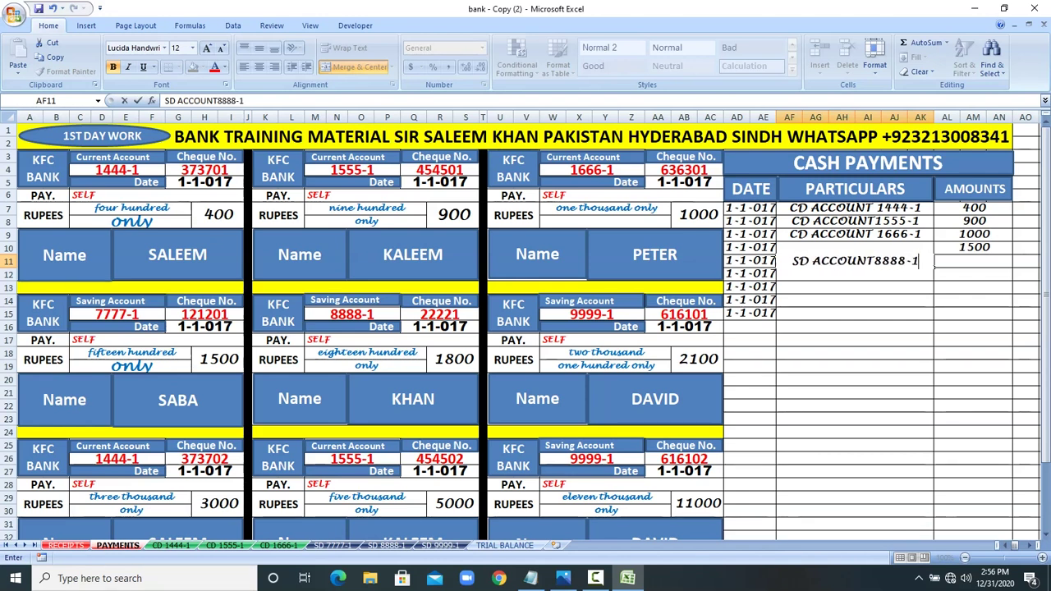
pyautogui.click(453, 359)
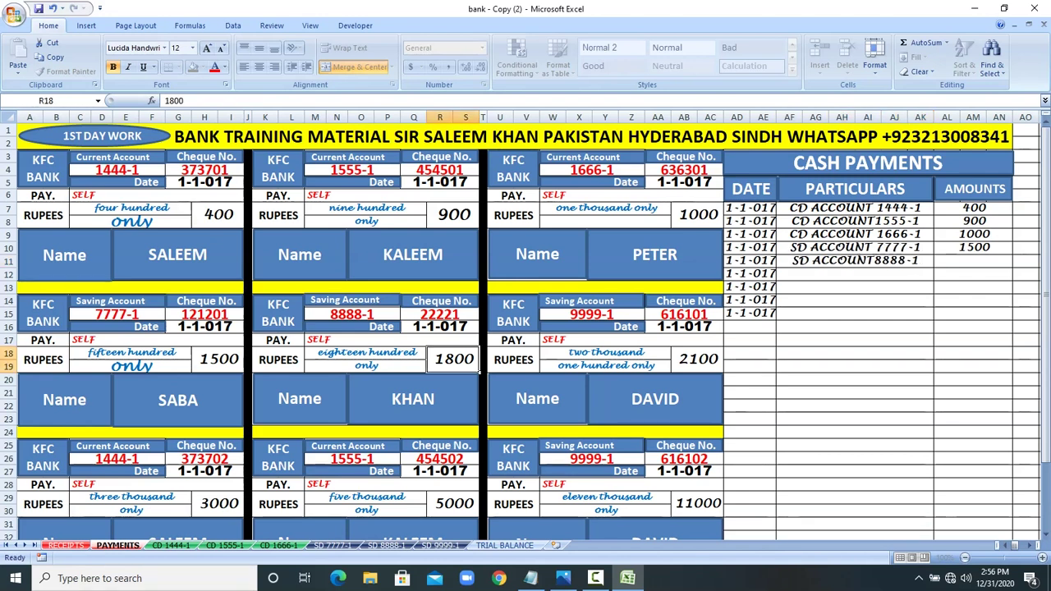
pyautogui.click(1011, 260)
pyautogui.write('1')
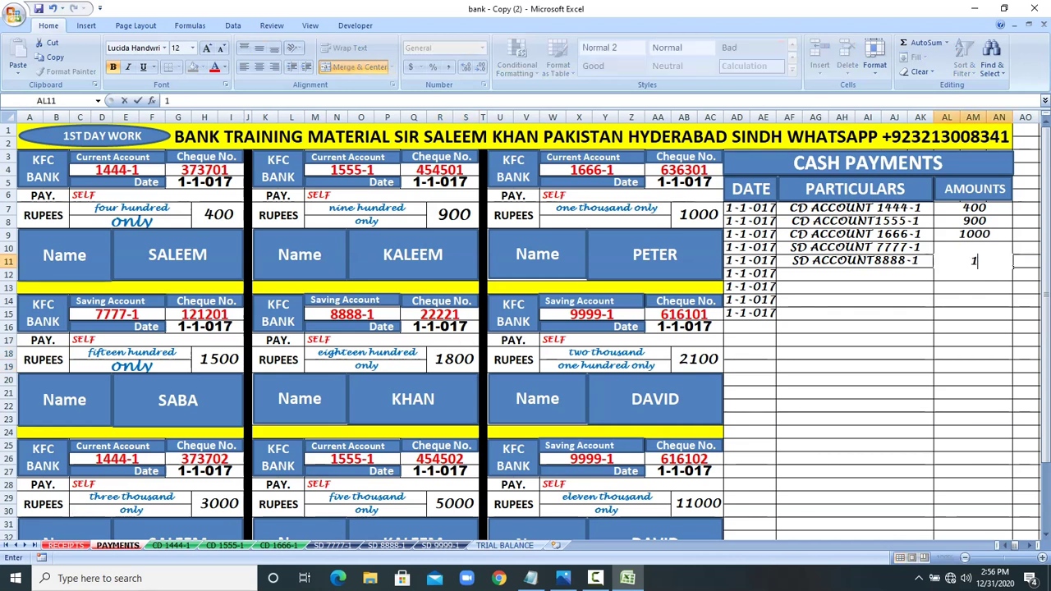
pyautogui.write('800')
pyautogui.press('Return')
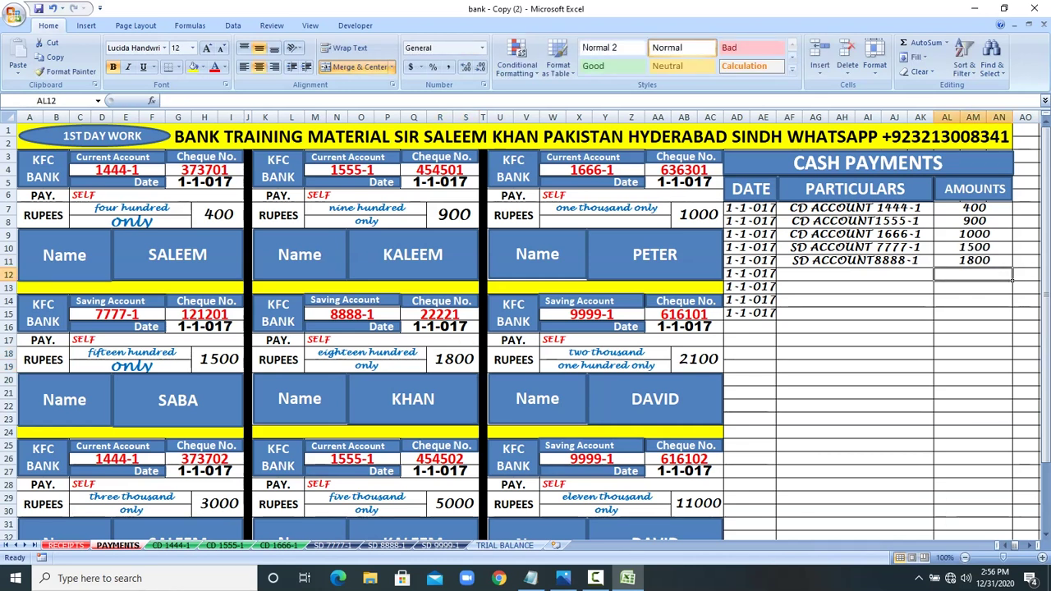
# Step: Record the third saving-account cheque in row 12 with "SD ACCOUNT" and its account number under PARTICULARS and 2100 under AMOUNTS
pyautogui.click(855, 274)
pyautogui.write('SD ')
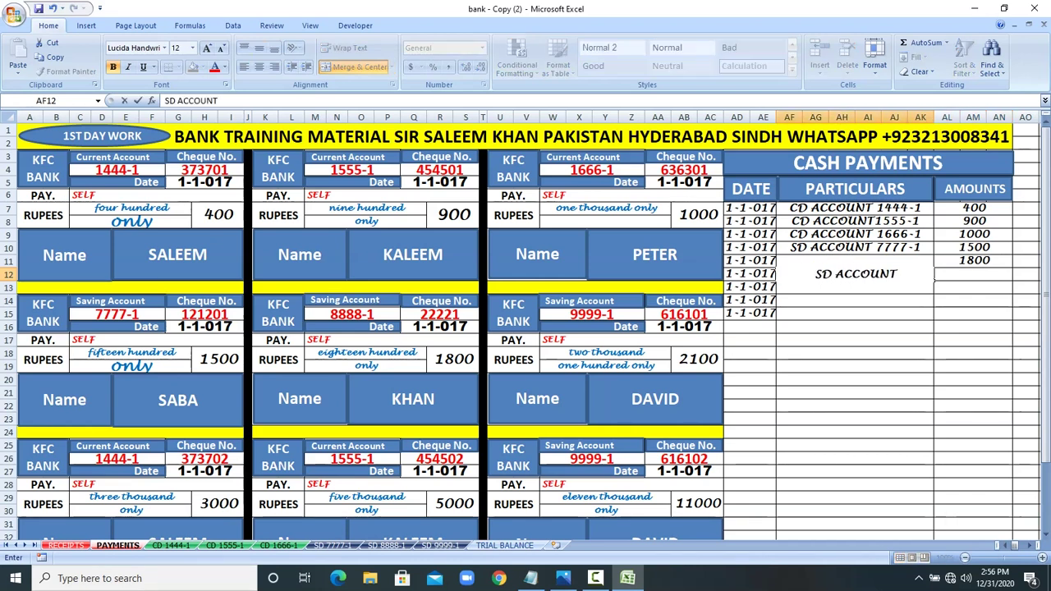
pyautogui.write(' ACCOUNT')
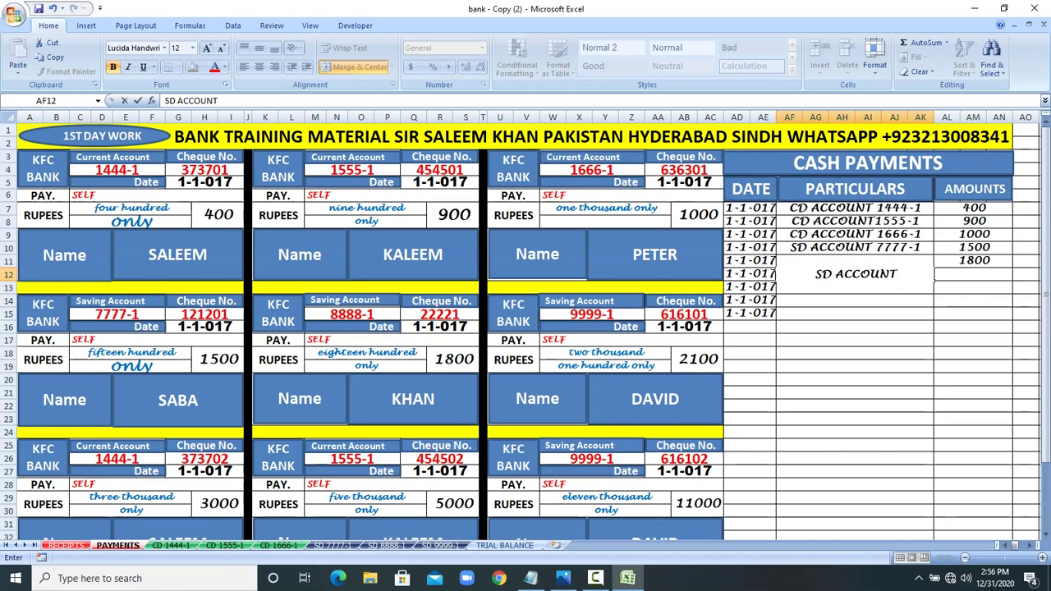
pyautogui.write('9999-1')
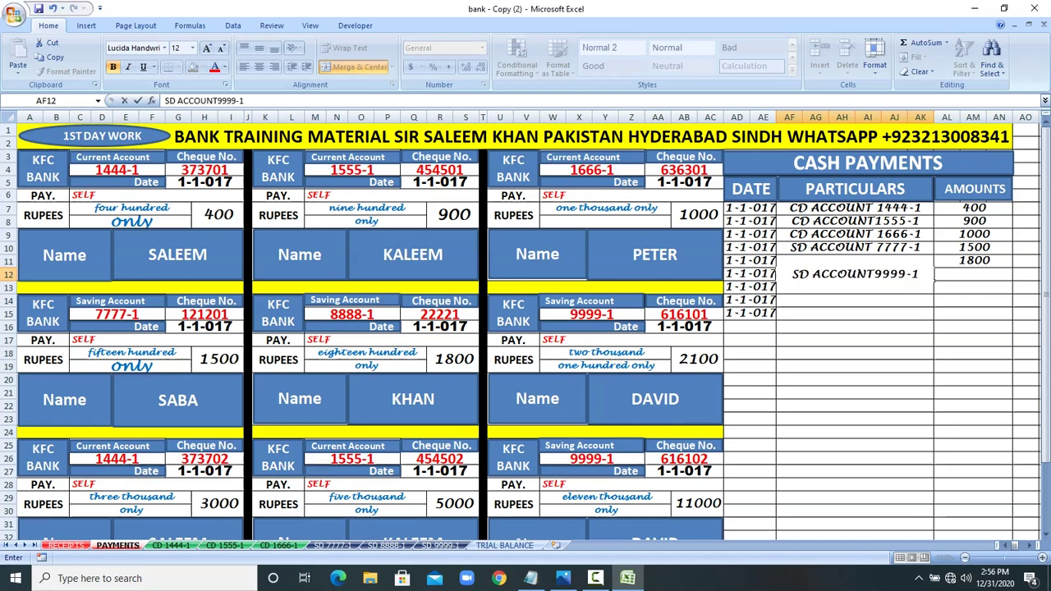
pyautogui.click(853, 340)
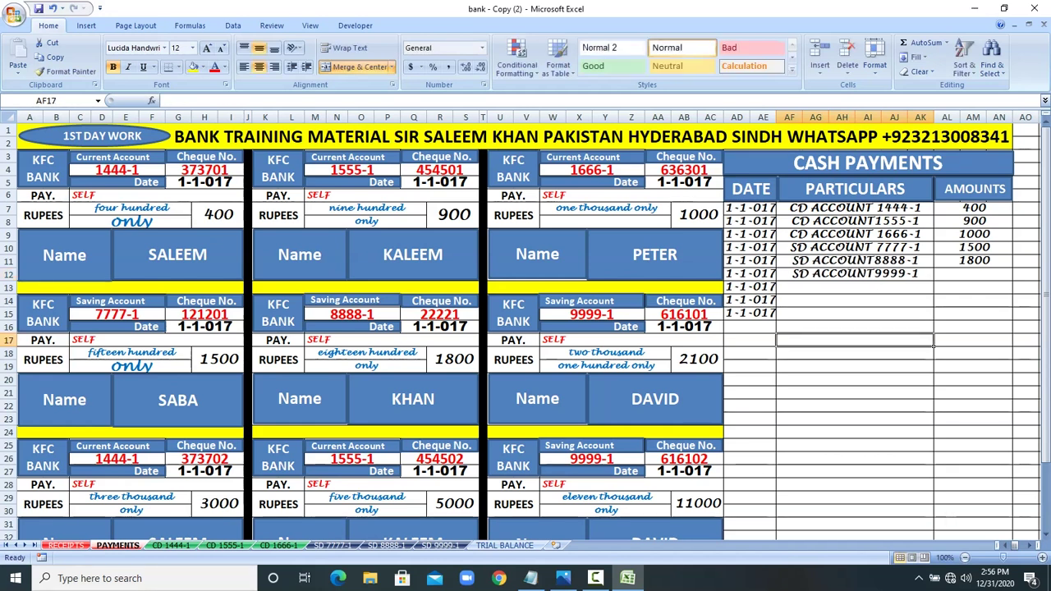
pyautogui.click(697, 360)
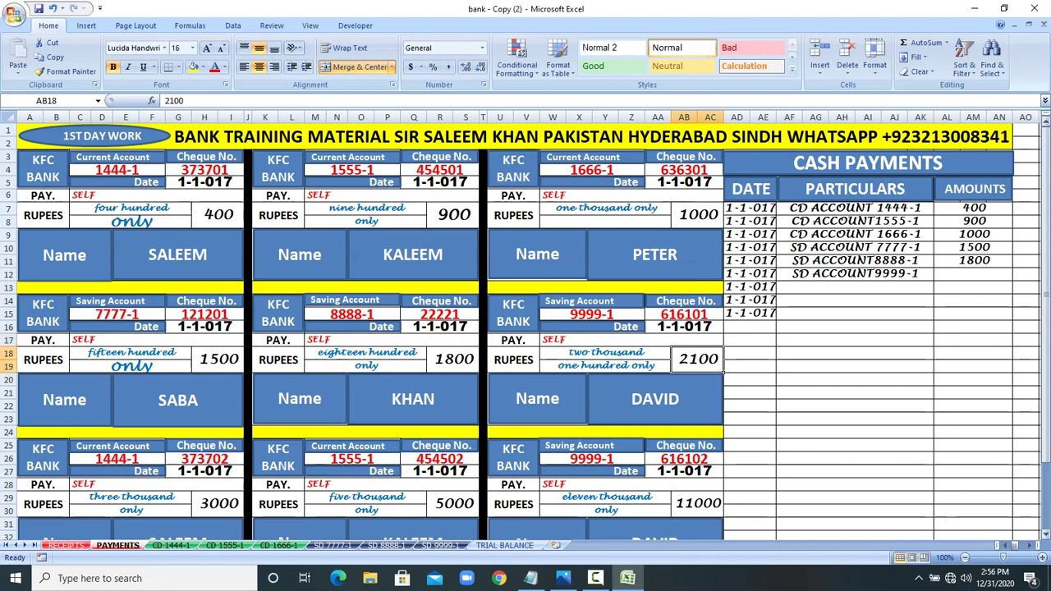
pyautogui.click(973, 274)
pyautogui.write('210')
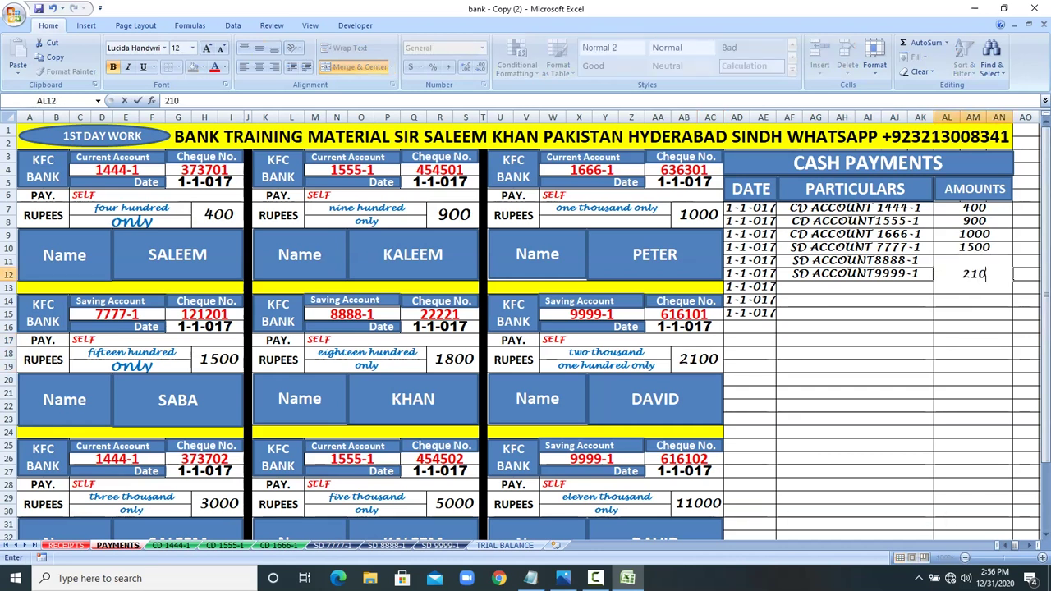
pyautogui.press('Return')
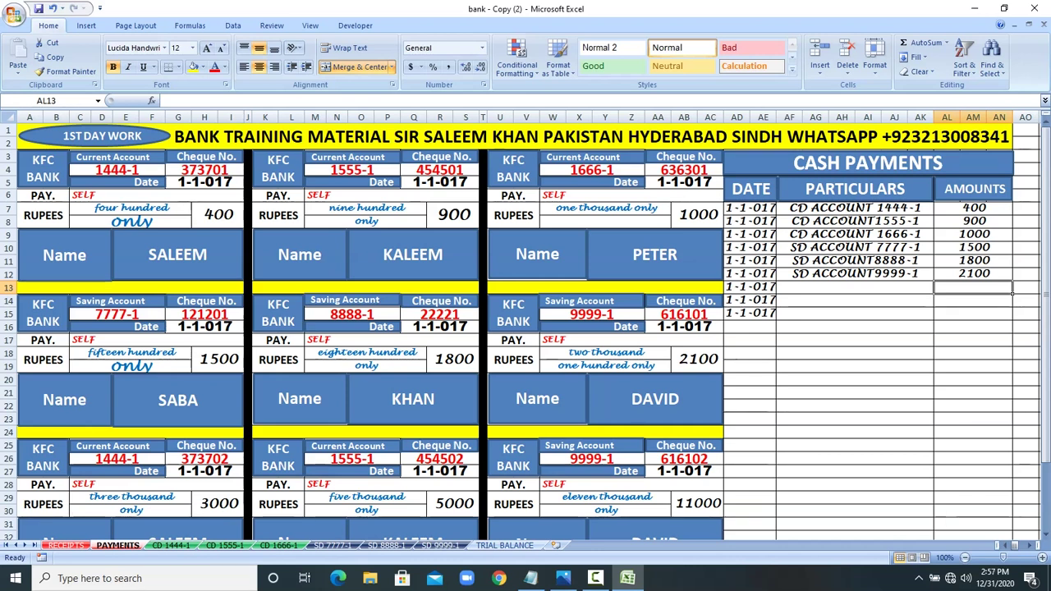
# Step: Record the first cheque of the third cheque row in row 13, copying its PARTICULARS from AF7 and entering 3000 under AMOUNTS
pyautogui.click(156, 484)
pyautogui.click(163, 459)
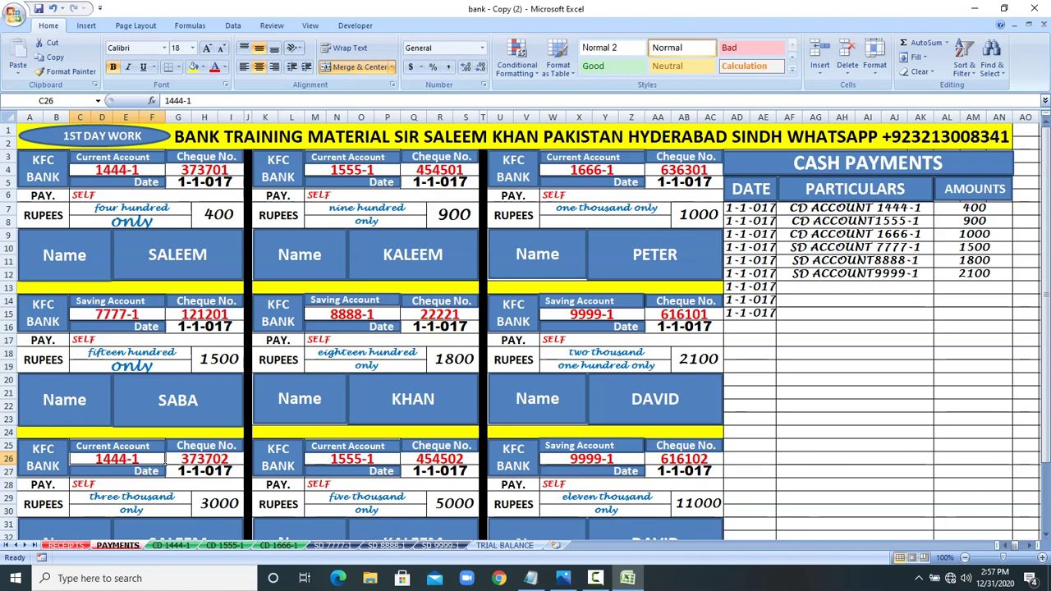
pyautogui.click(793, 208)
pyautogui.rightClick(793, 208)
pyautogui.click(820, 228)
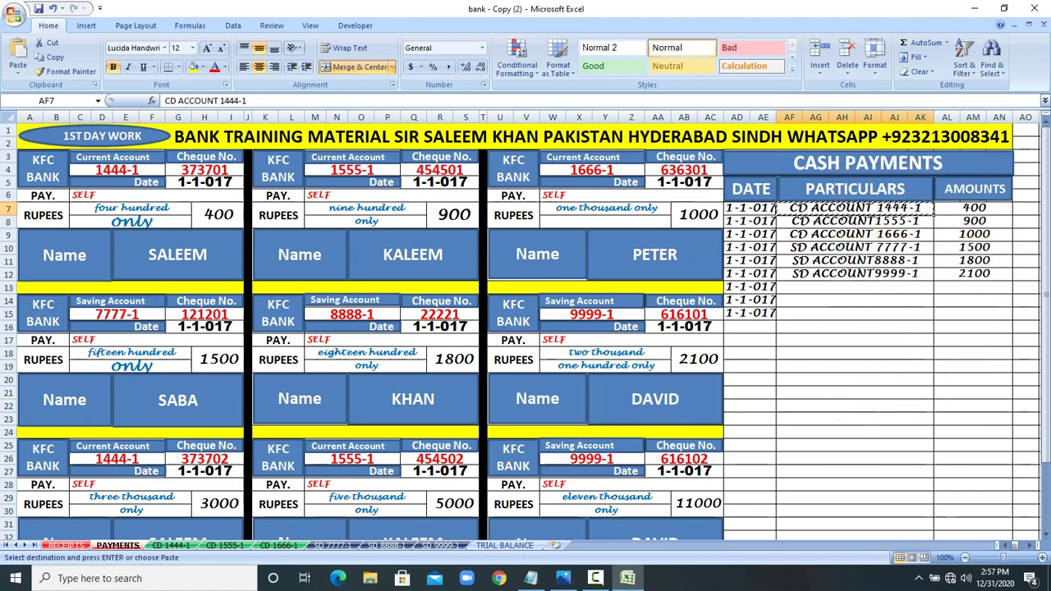
pyautogui.rightClick(872, 287)
pyautogui.click(942, 302)
pyautogui.press('Right')
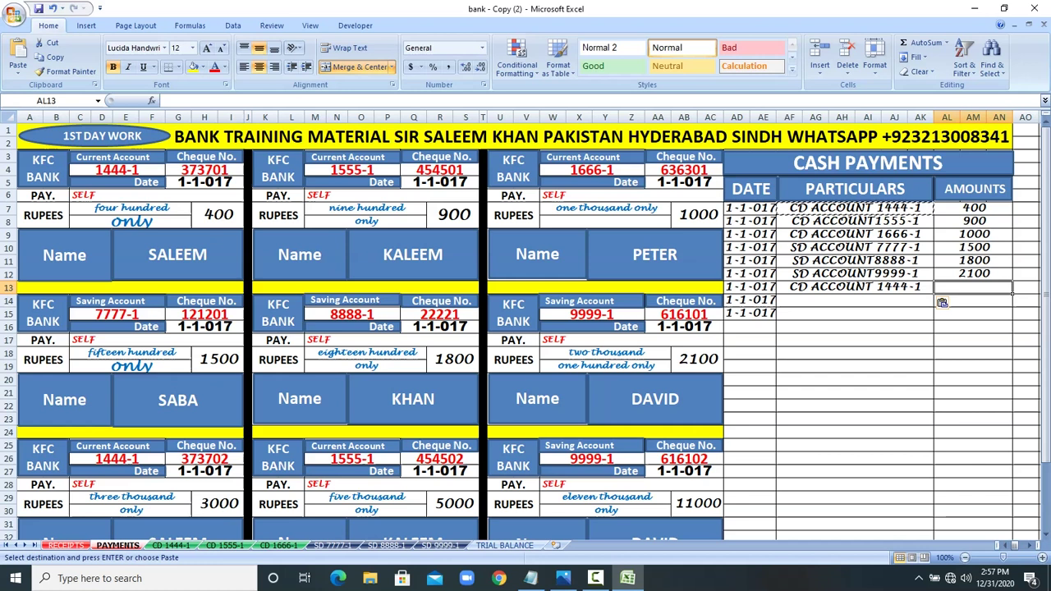
pyautogui.write('3000')
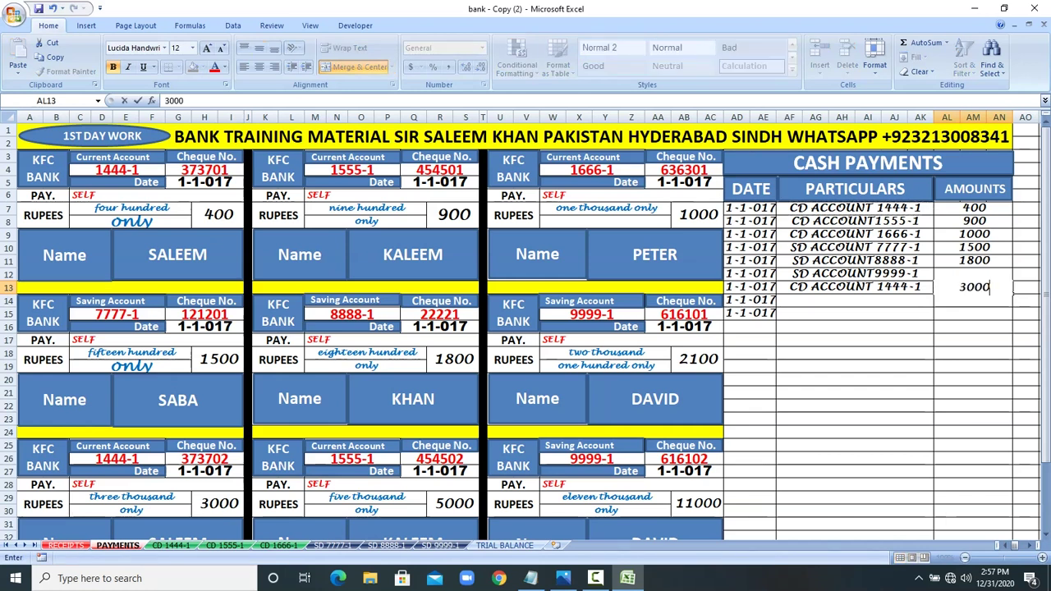
pyautogui.press('Return')
pyautogui.click(219, 504)
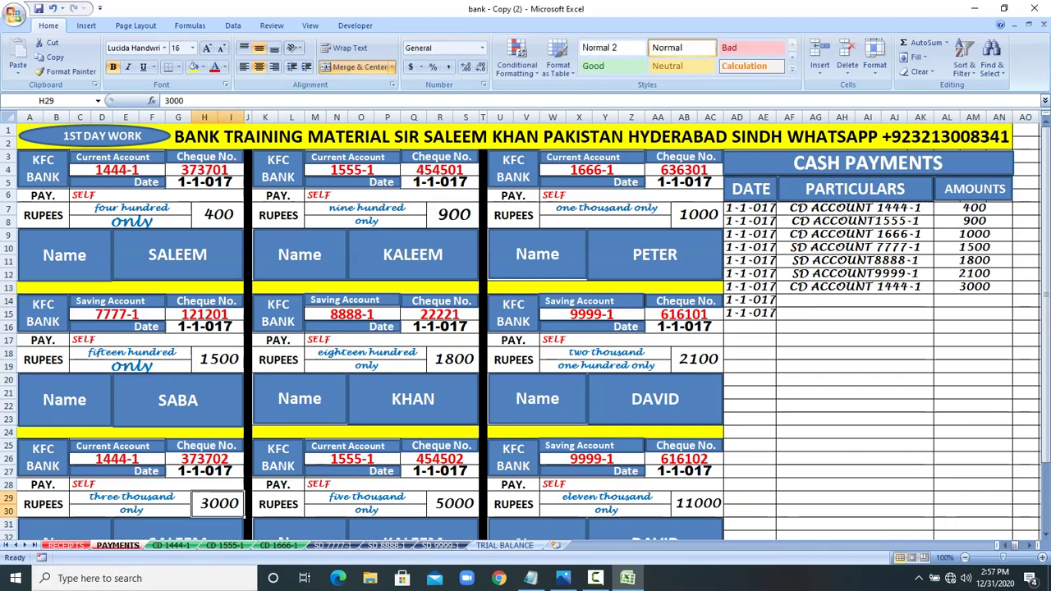
# Step: Record the second cheque of the third cheque row in row 14, copying its PARTICULARS from AF8 and entering 5000 under AMOUNTS
pyautogui.click(453, 504)
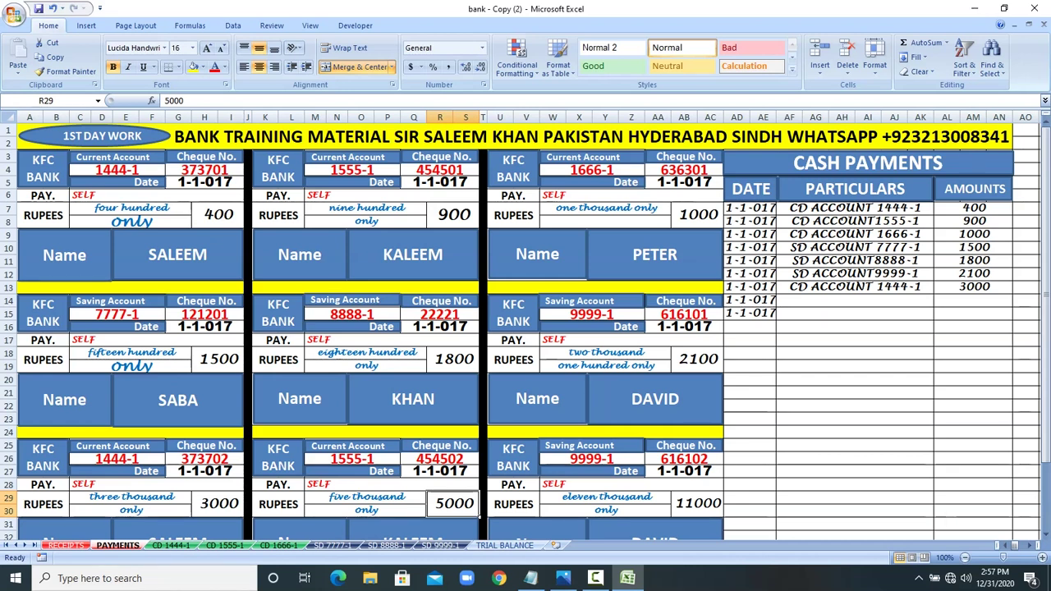
pyautogui.click(351, 446)
pyautogui.click(853, 220)
pyautogui.rightClick(854, 221)
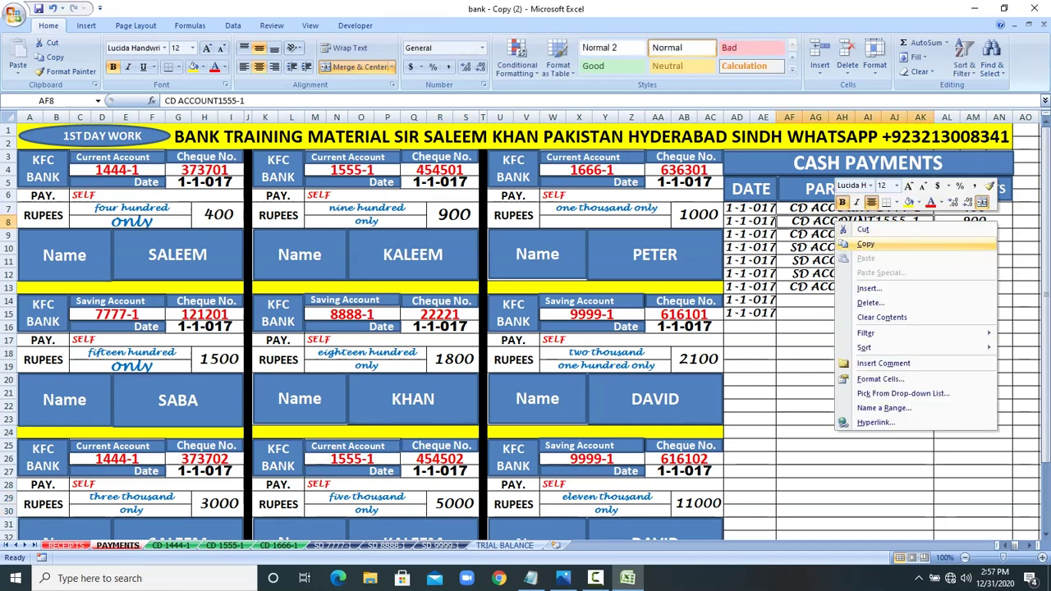
pyautogui.click(870, 244)
pyautogui.click(854, 301)
pyautogui.click(841, 339)
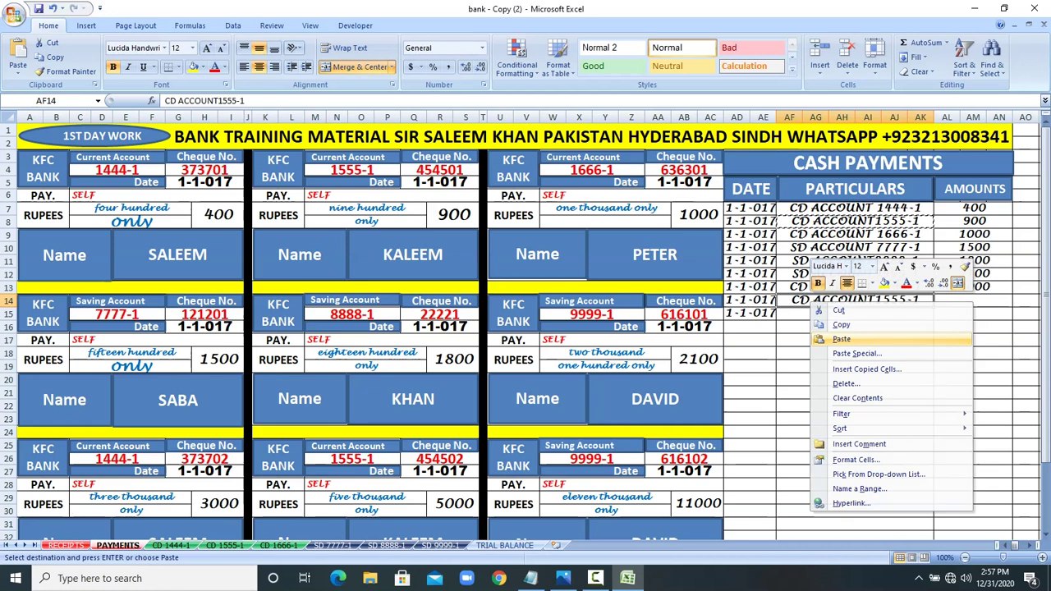
pyautogui.click(453, 504)
pyautogui.click(944, 300)
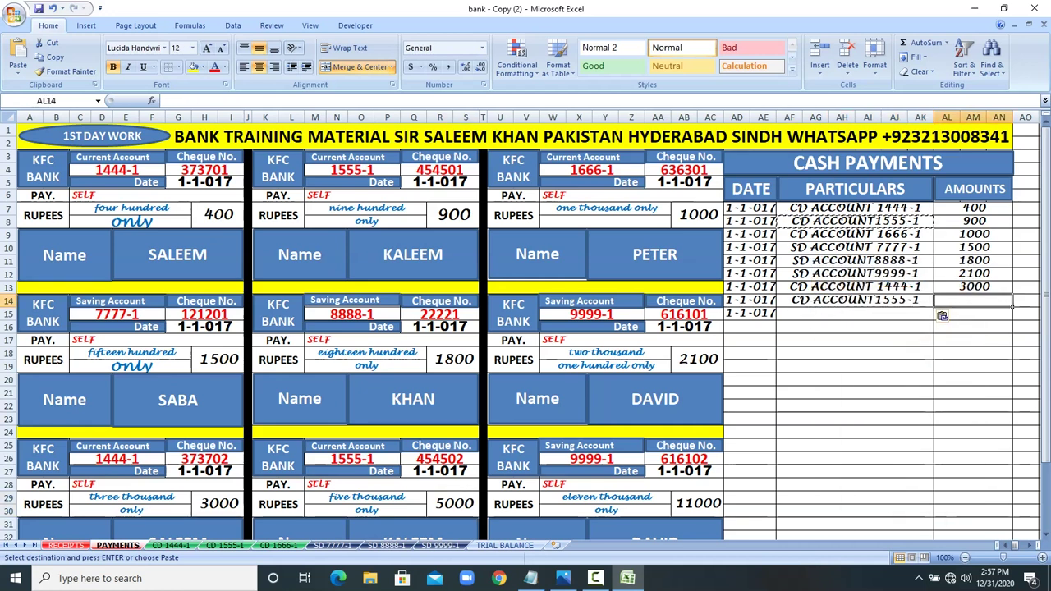
pyautogui.write('5000')
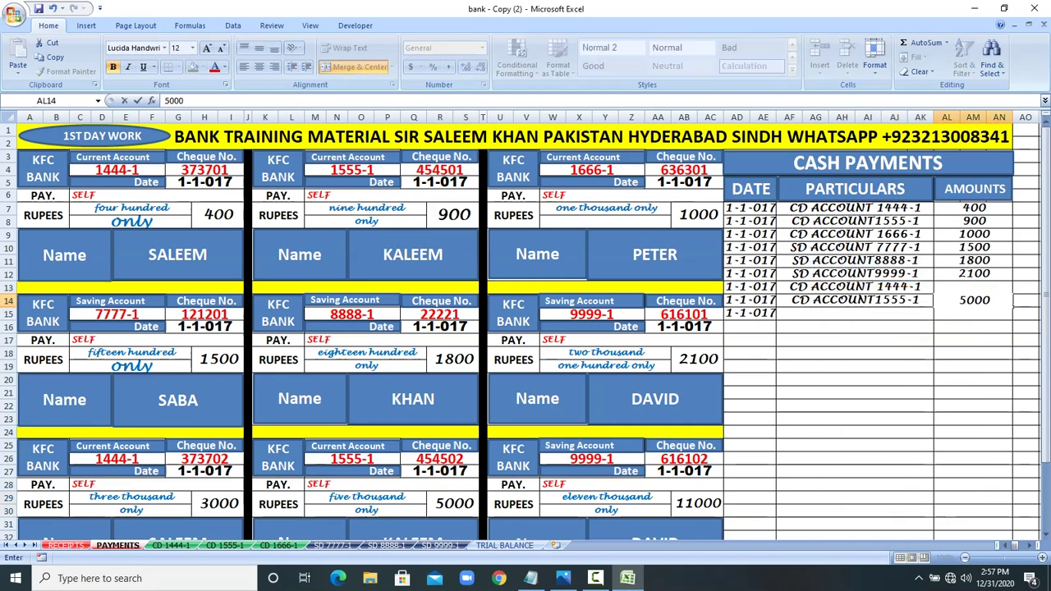
pyautogui.press('Return')
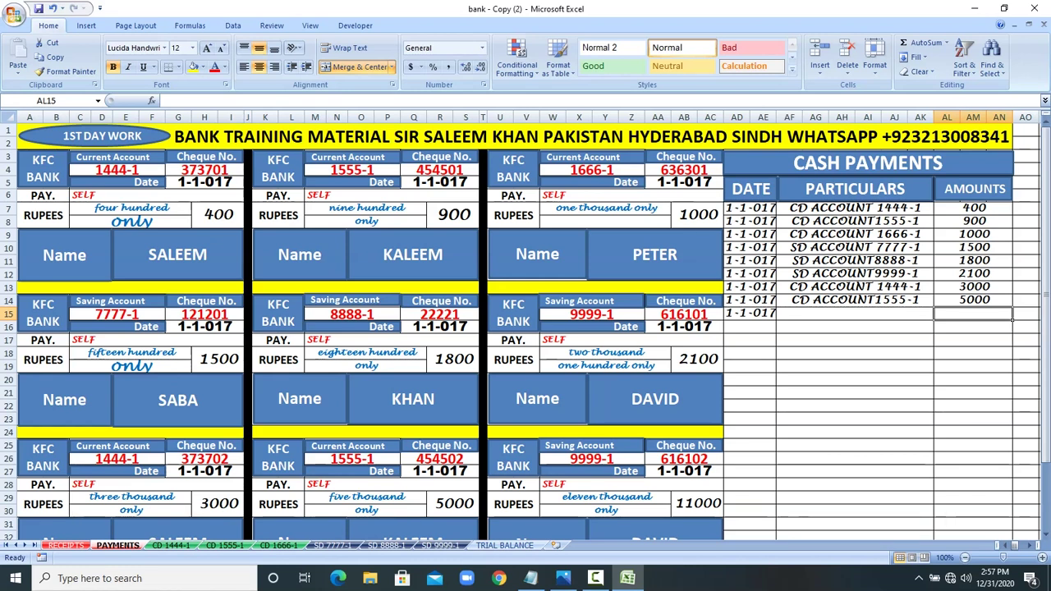
# Step: Record the last saving-account cheque in row 15, copying its PARTICULARS from AF12 and entering 11000 under AMOUNTS
pyautogui.click(592, 459)
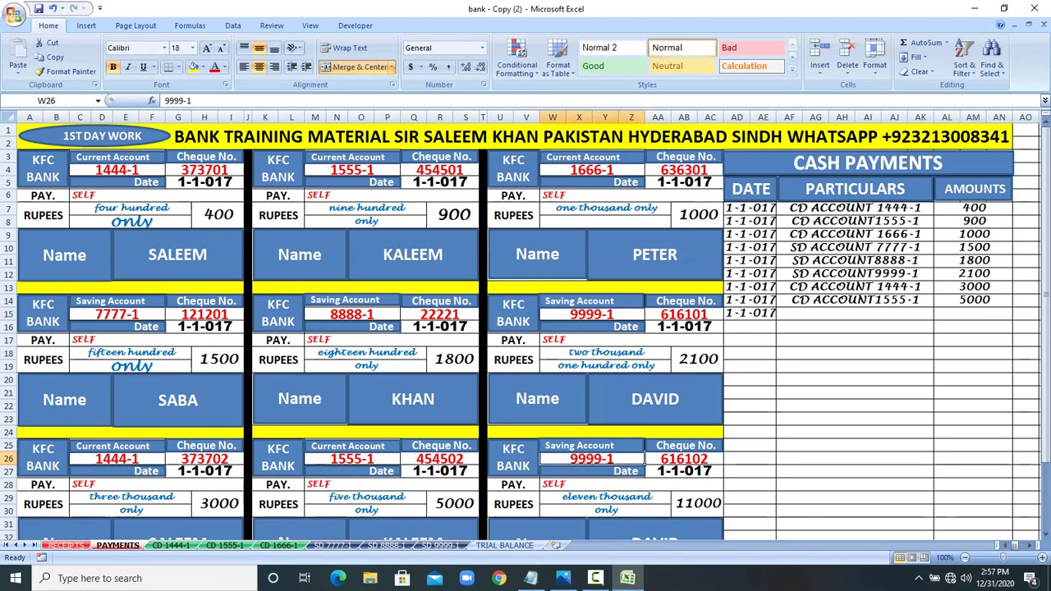
pyautogui.click(873, 273)
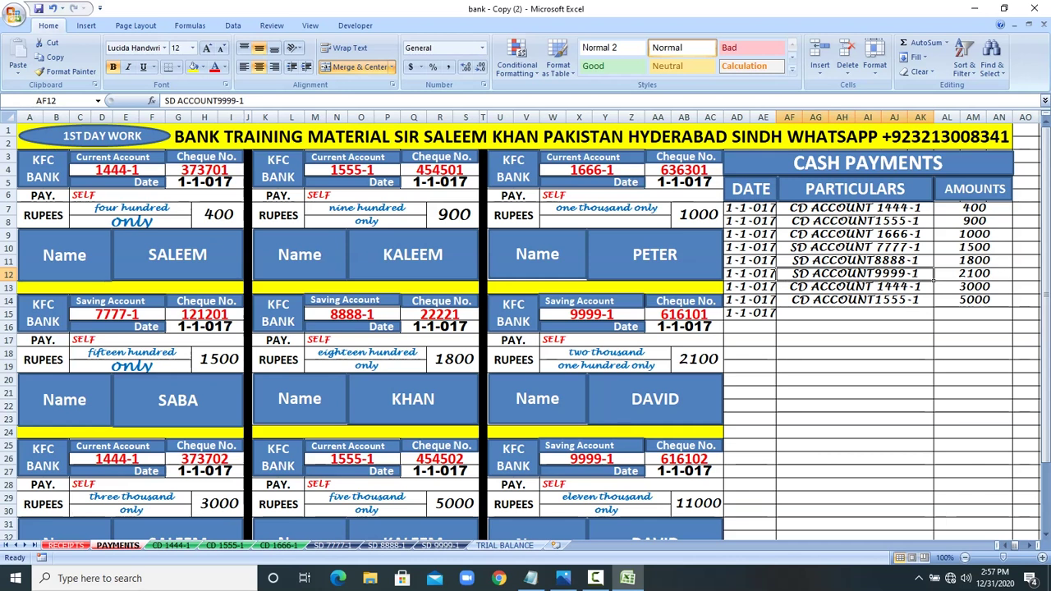
pyautogui.rightClick(874, 273)
pyautogui.click(905, 293)
pyautogui.rightClick(845, 312)
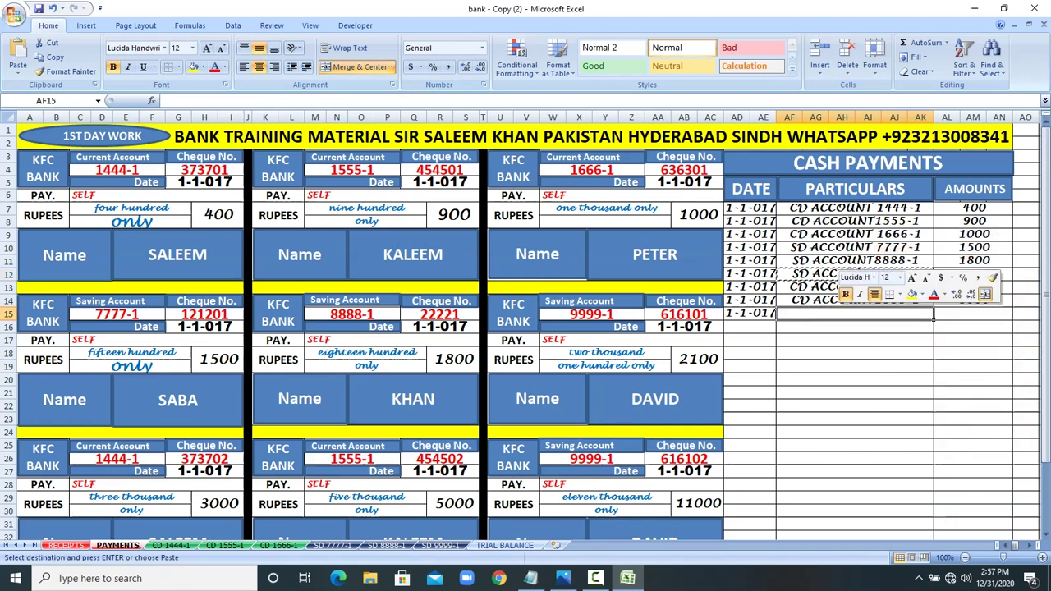
pyautogui.click(874, 350)
pyautogui.press('Right')
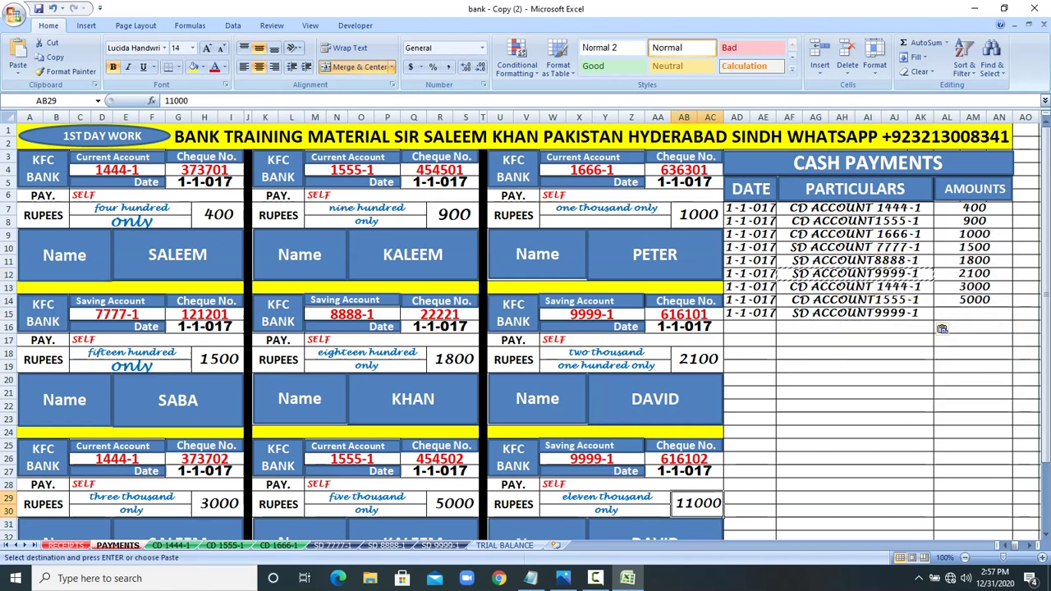
pyautogui.write('11000')
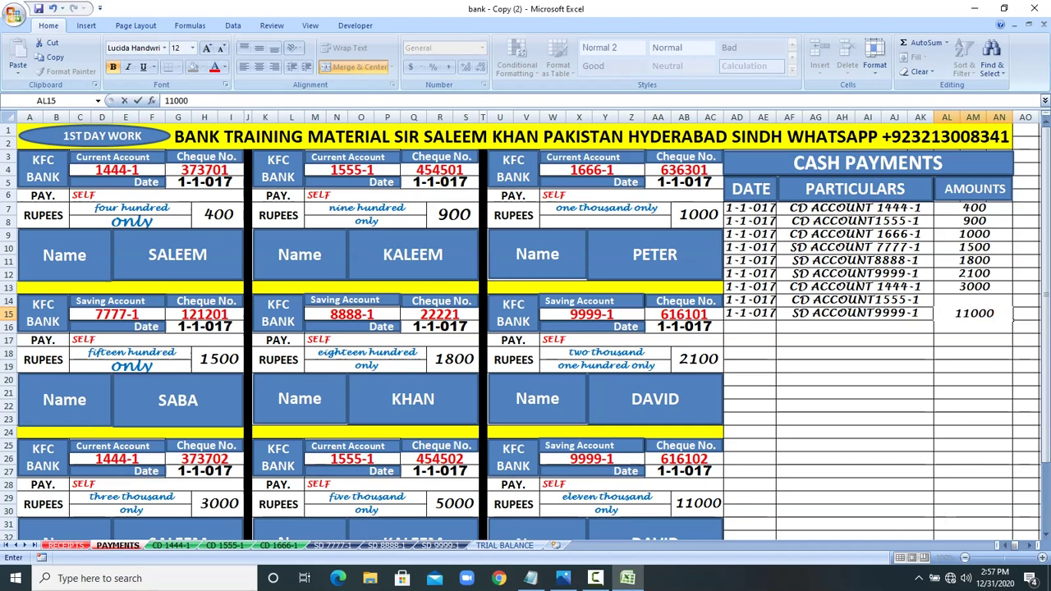
pyautogui.press('Return')
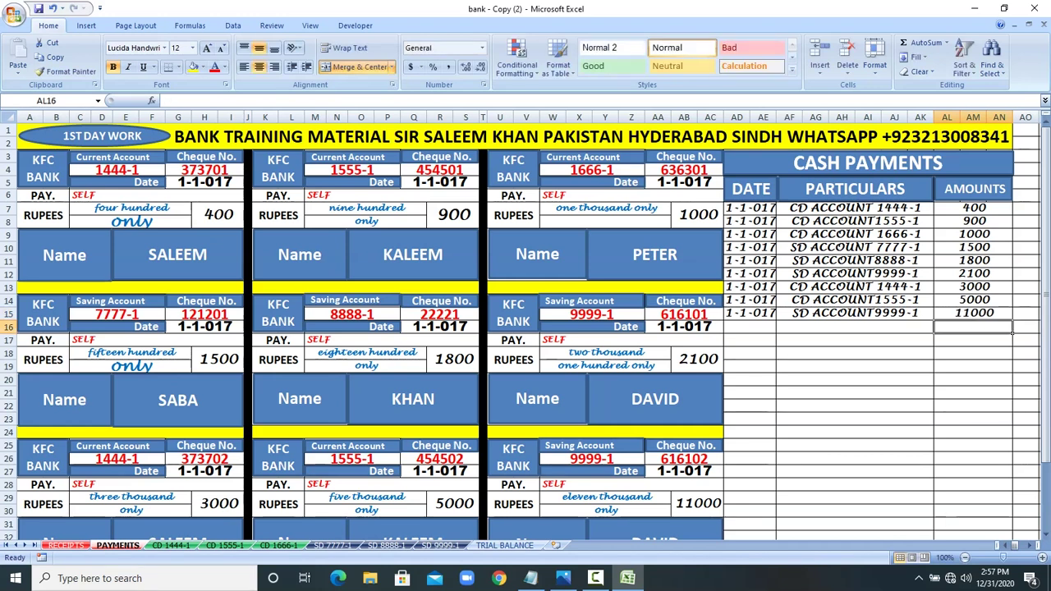
# Step: Total the CASH PAYMENTS amounts from AL7 down to AL17 in cell AL18 with AutoSum
pyautogui.moveTo(974, 208); pyautogui.dragTo(975, 356)
pyautogui.click(904, 42)
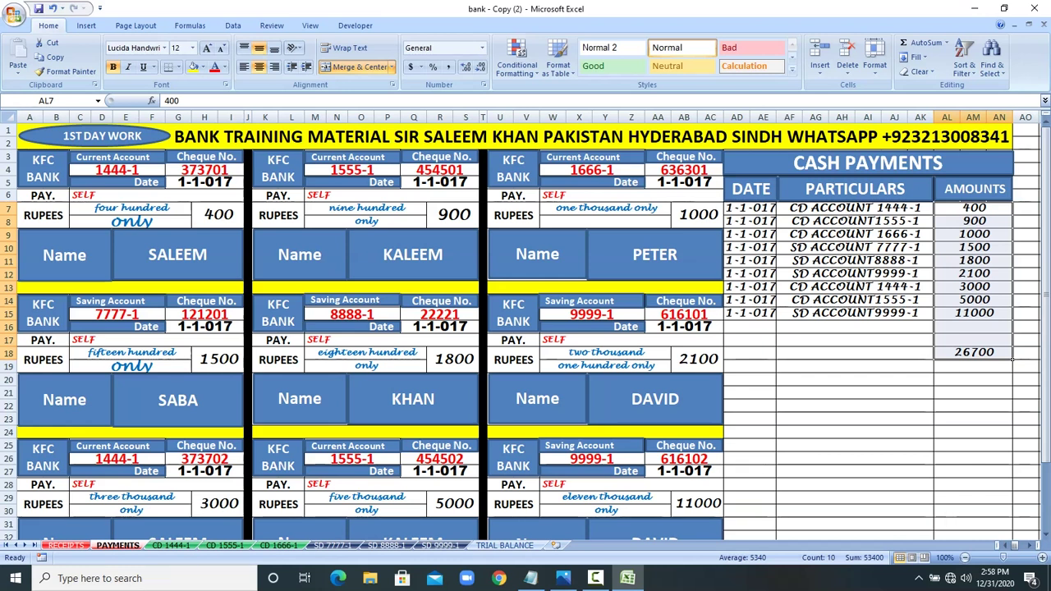
# Step: Label the total row of the CASH RECEIPTS table on the RECEIPTS sheet "TOTAL RECEIPTS" in AF18
pyautogui.hotkey('ctrl', 'pageup')
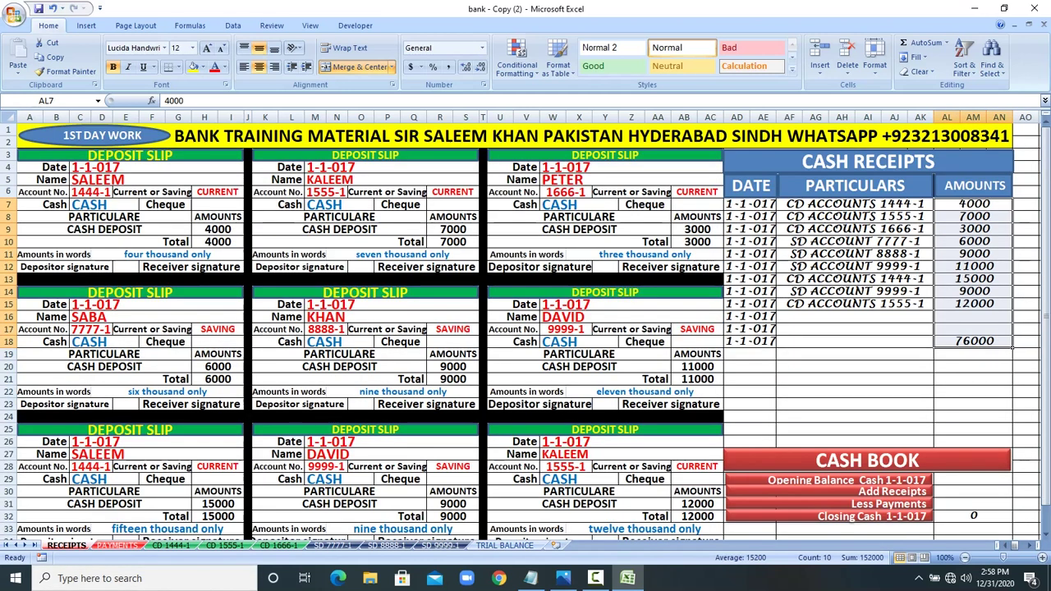
pyautogui.click(854, 342)
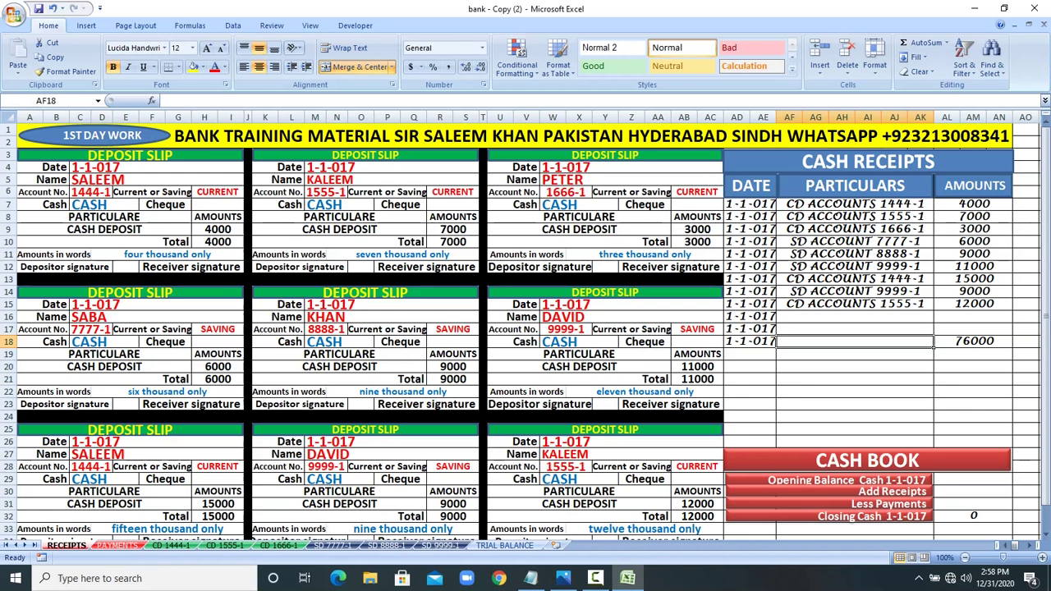
pyautogui.write('TOTAL RE')
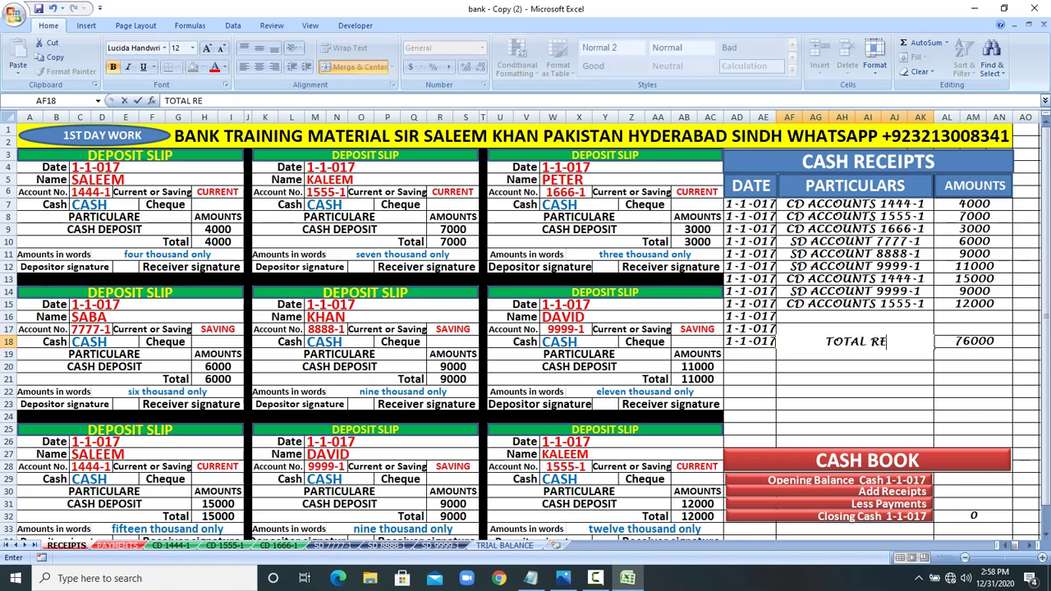
pyautogui.write('CEIPTS')
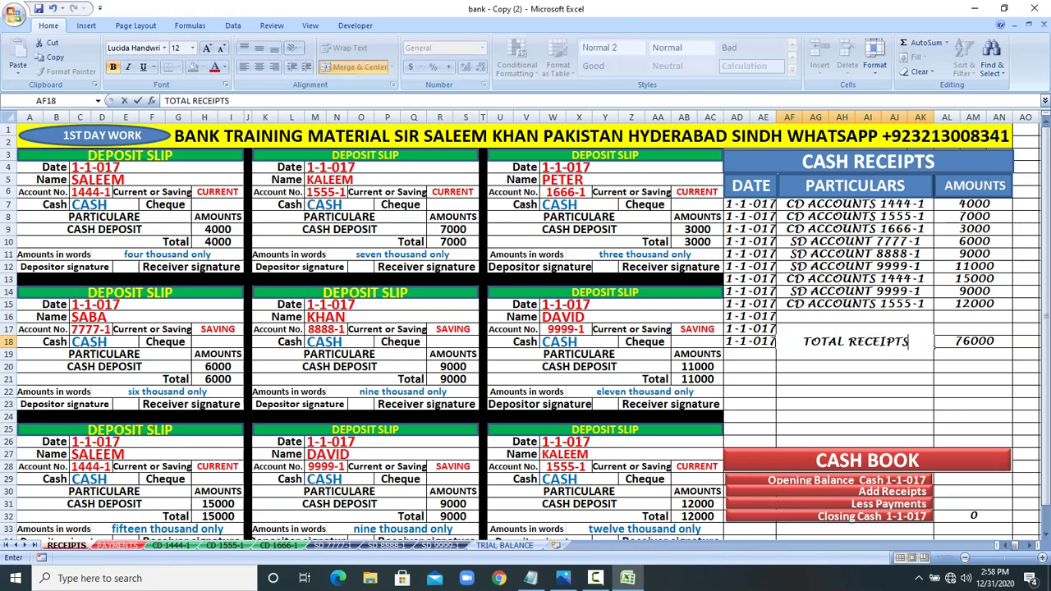
pyautogui.press('Return')
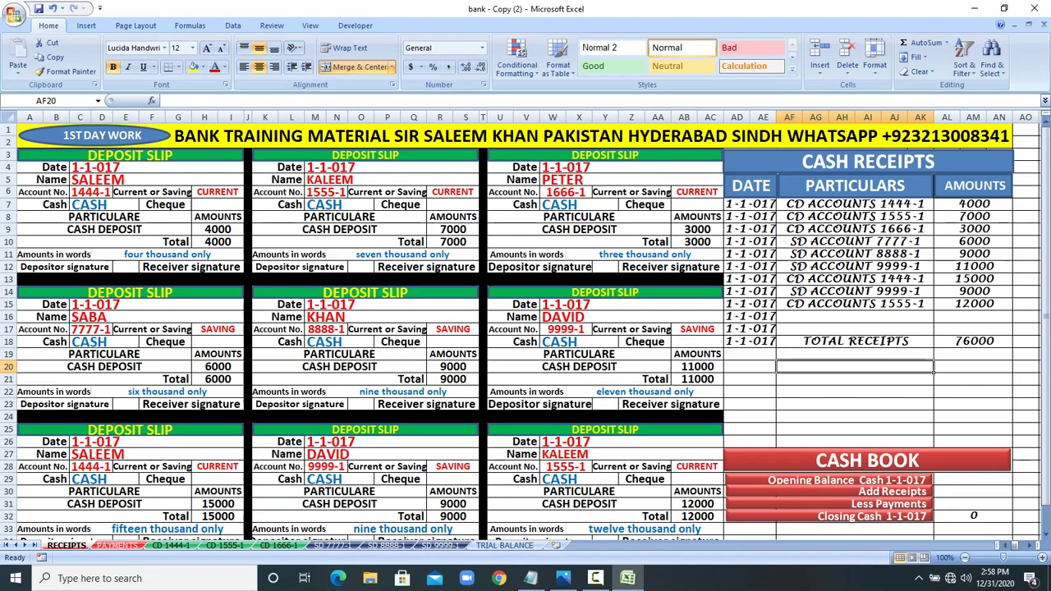
# Step: Label the total row of the CASH PAYMENTS table on the PAYMENTS sheet "TOTAL PAYMENTS" in AF18
pyautogui.hotkey('ctrl', 'pagedown')
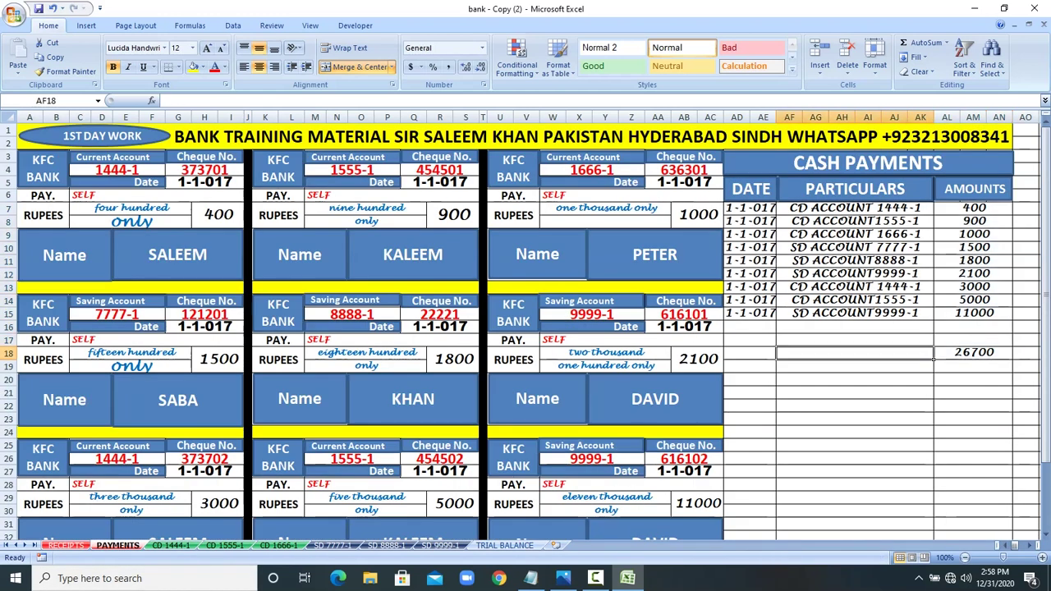
pyautogui.write('TOTAL PAYMENTS')
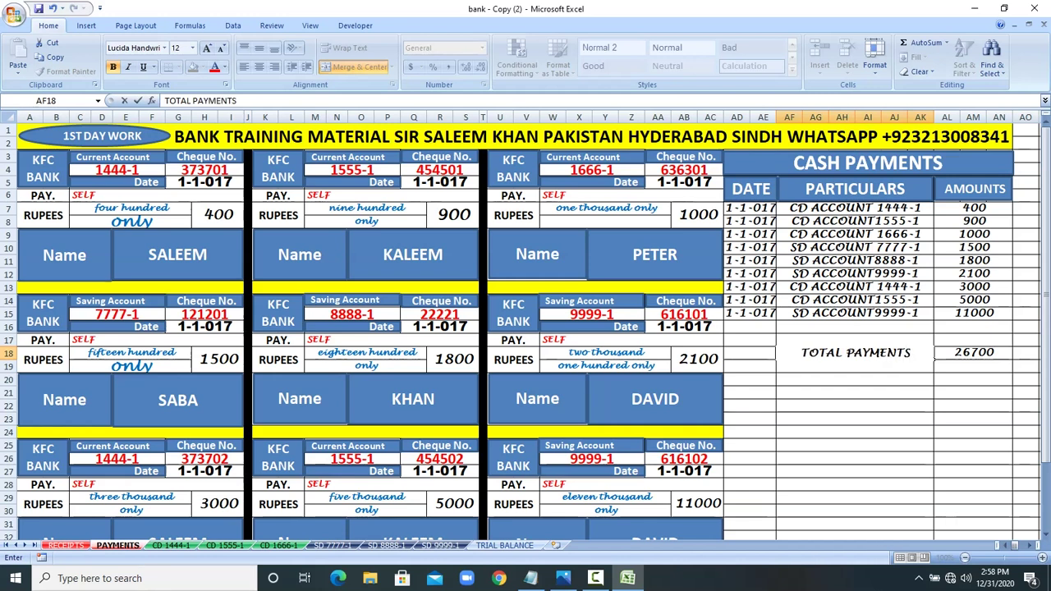
pyautogui.press('Tab')
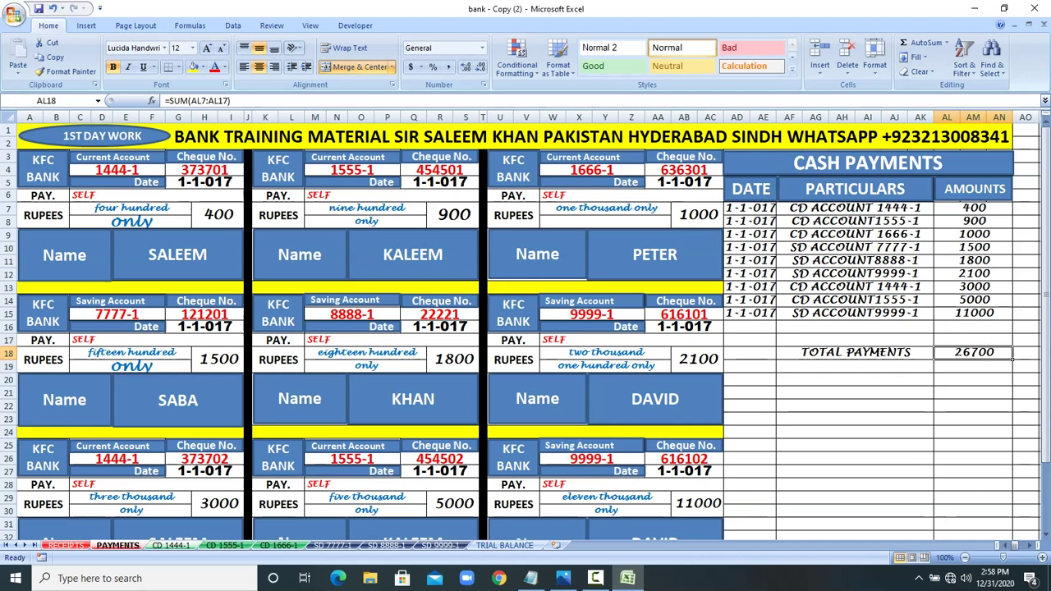
# Step: Look through the ledger sheets of all current and saving accounts, and examine the first current account's bank statement and its slips
pyautogui.hotkey('ctrl', 'pagedown')
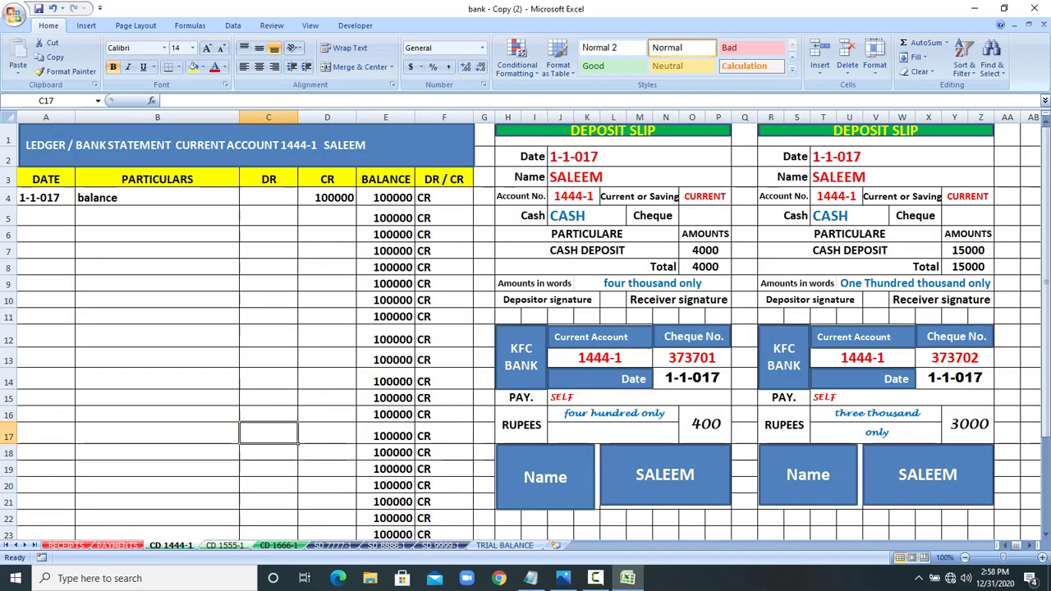
pyautogui.hotkey('ctrl', 'pagedown')
pyautogui.hotkey('ctrl', 'pagedown')
pyautogui.hotkey('ctrl', 'pagedown')
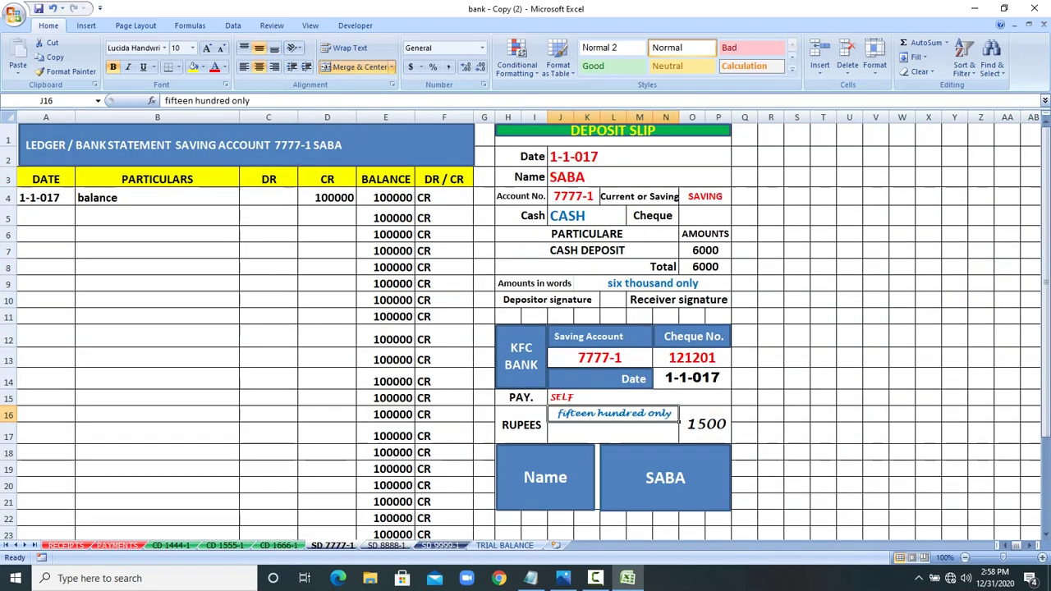
pyautogui.hotkey('ctrl', 'pagedown')
pyautogui.hotkey('ctrl', 'pagedown')
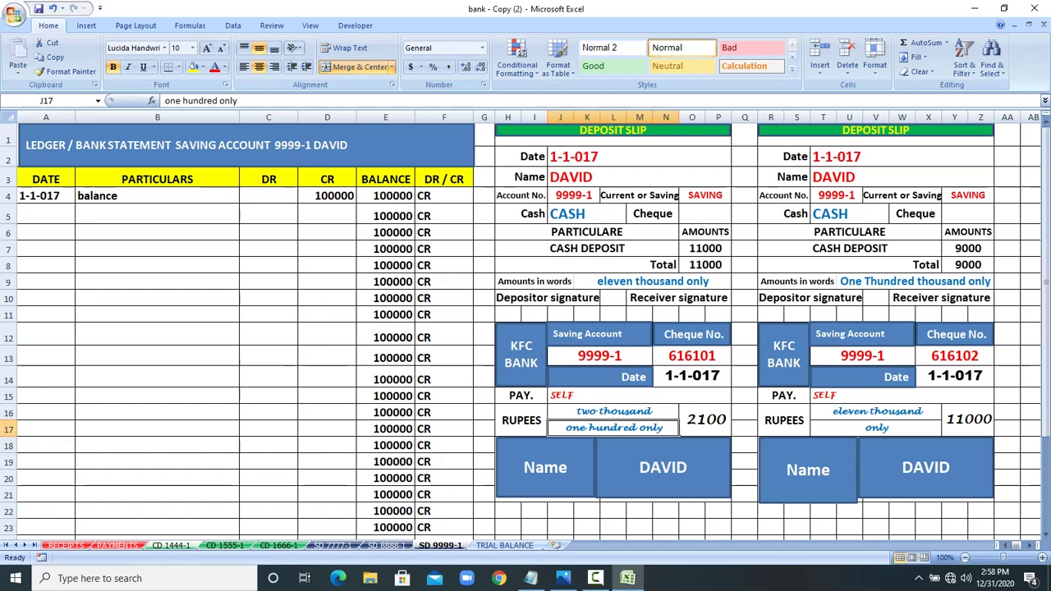
pyautogui.hotkey('ctrl', 'pageup')
pyautogui.hotkey('ctrl', 'pageup')
pyautogui.hotkey('ctrl', 'pageup')
pyautogui.hotkey('ctrl', 'pageup')
pyautogui.hotkey('ctrl', 'pageup')
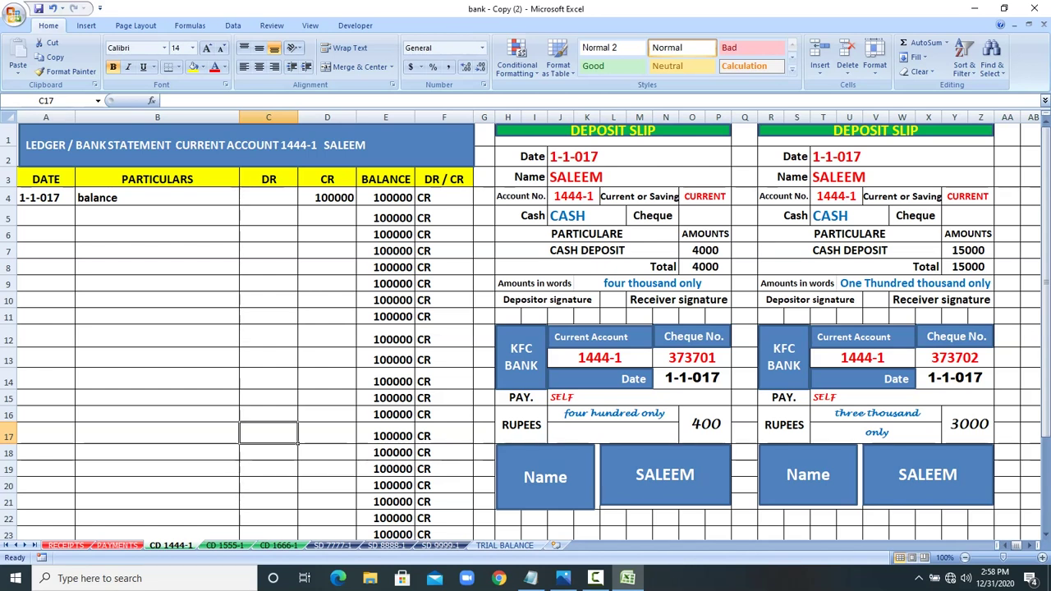
pyautogui.click(157, 380)
pyautogui.click(197, 145)
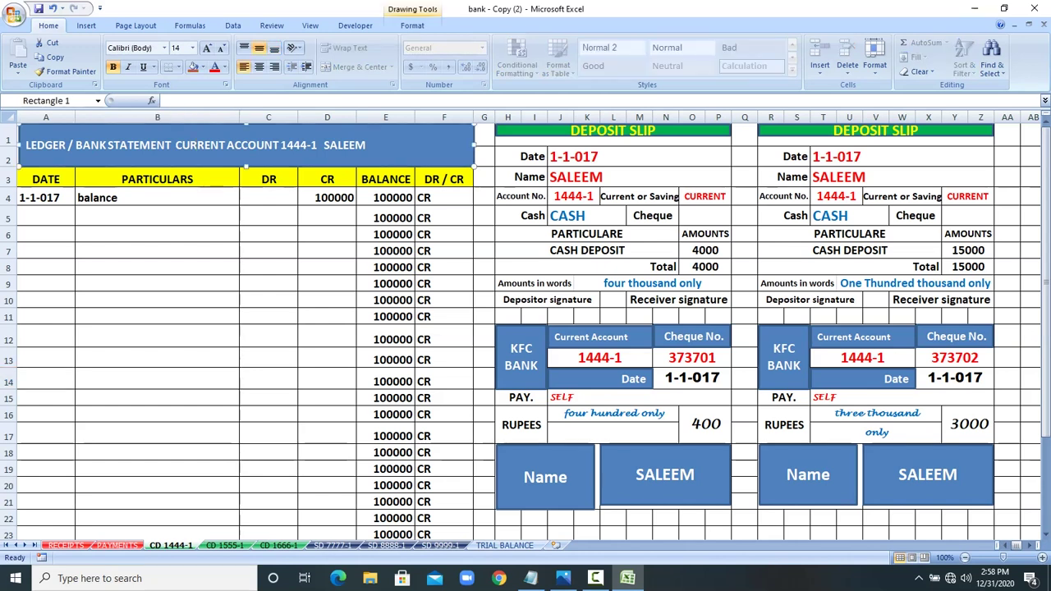
pyautogui.click(157, 218)
pyautogui.click(268, 316)
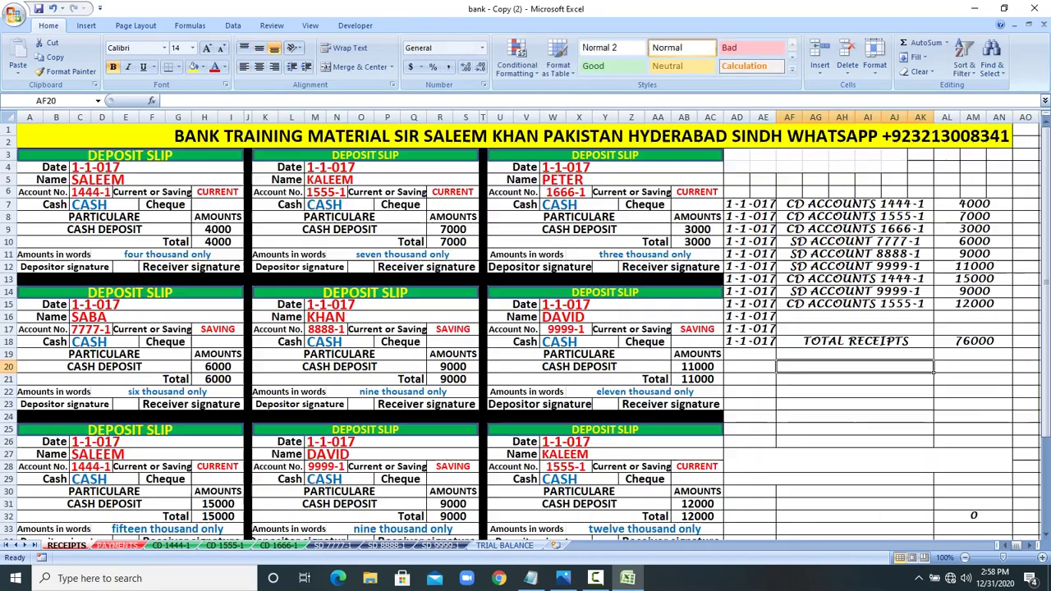
# Step: Review the RECEIPTS and PAYMENTS sheets against the first current account's ledger, ending at the first deposit slip on RECEIPTS
pyautogui.click(65, 545)
pyautogui.click(118, 545)
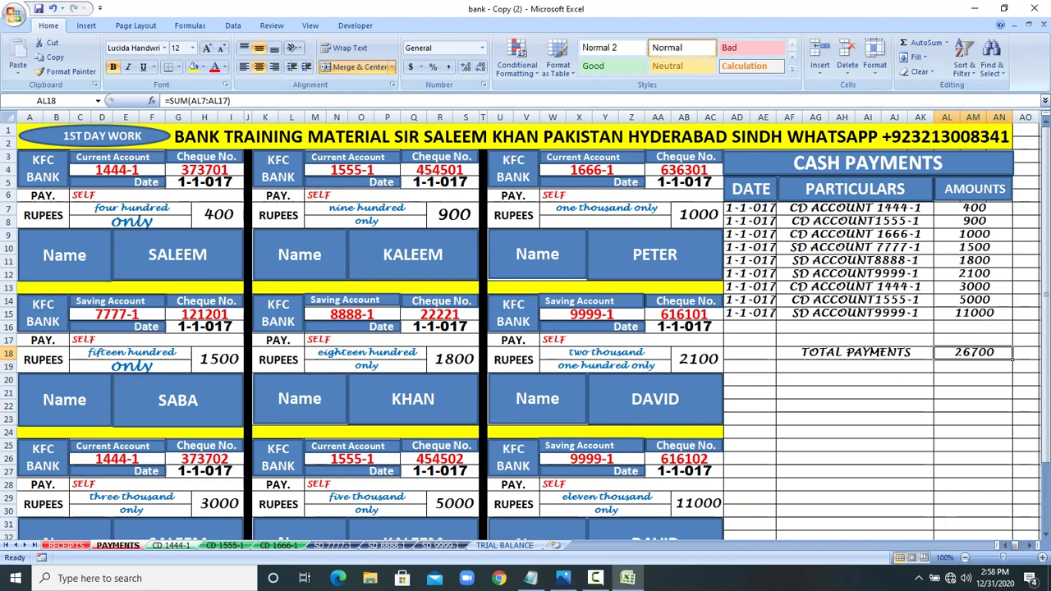
pyautogui.hotkey('ctrl', 'pagedown')
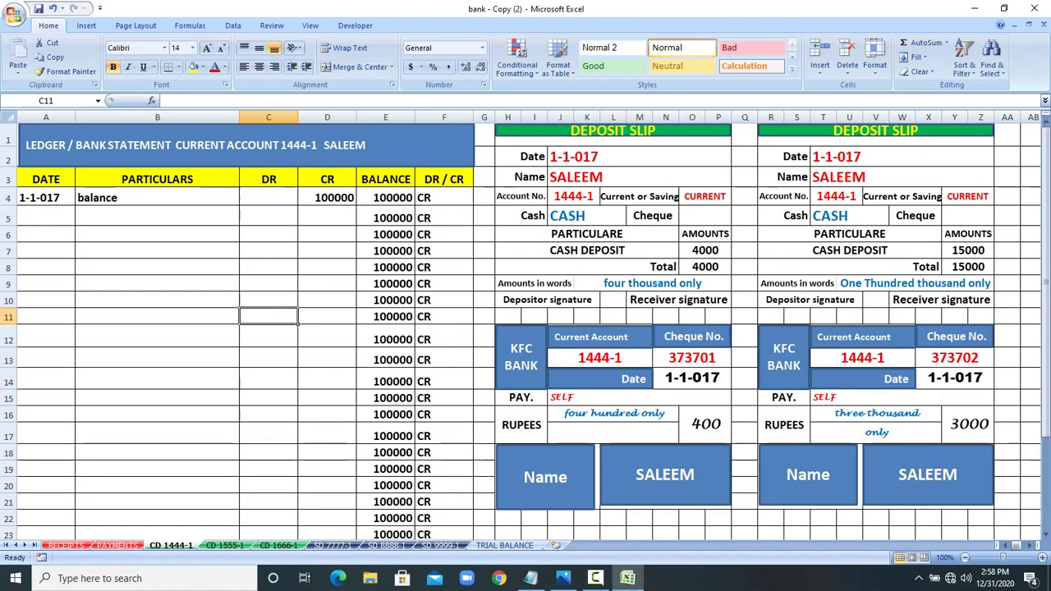
pyautogui.click(66, 545)
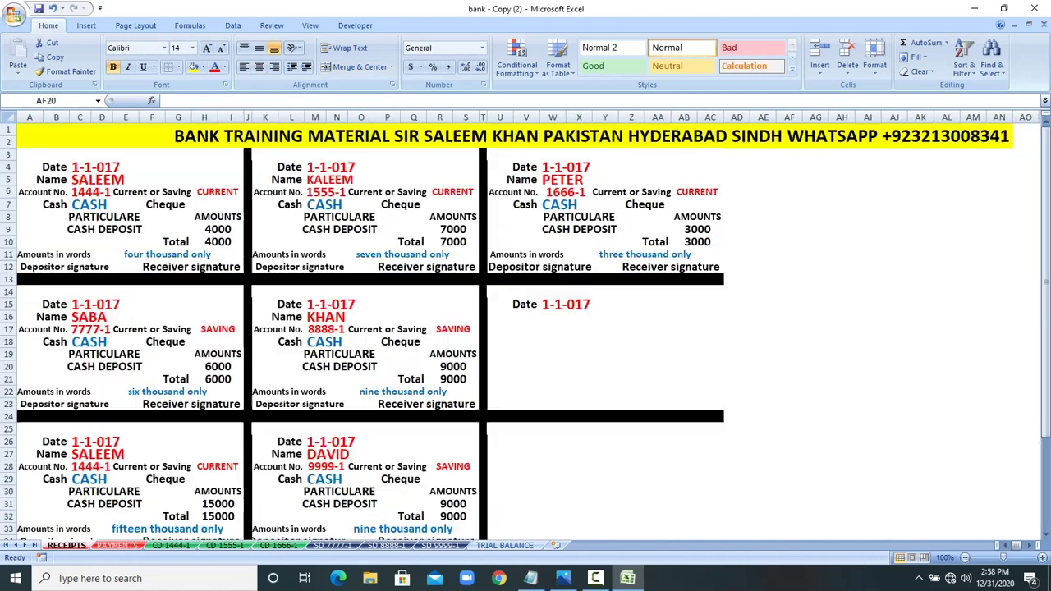
pyautogui.moveTo(165, 205); pyautogui.dragTo(197, 266)
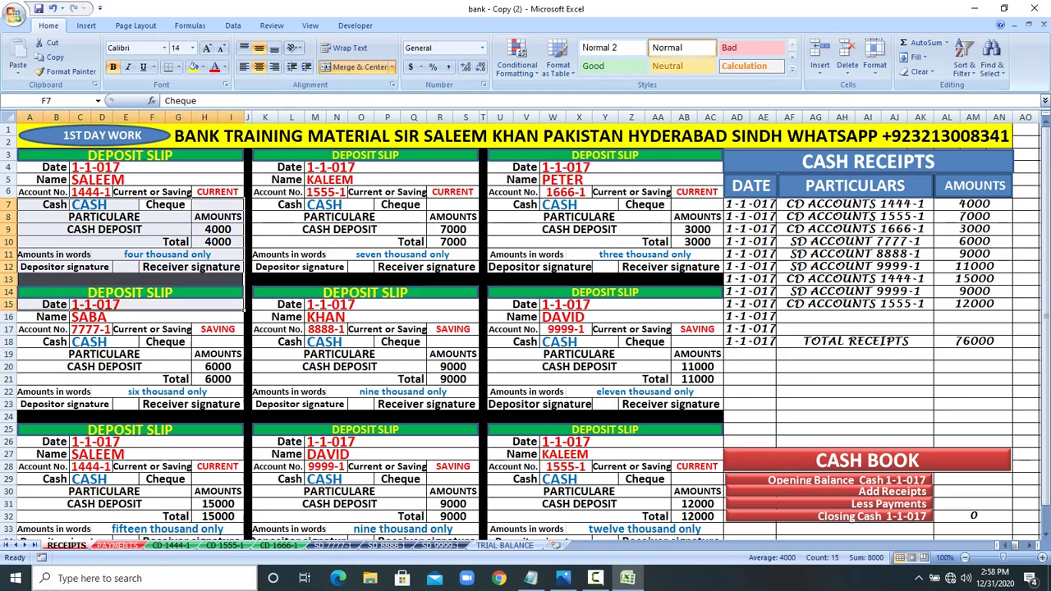
# Step: Examine the payments sheet and the first current account's deposit slip, ending on that account's ledger sheet
pyautogui.hotkey('ctrl', 'pagedown')
pyautogui.hotkey('ctrl', 'pagedown')
pyautogui.moveTo(578, 157); pyautogui.dragTo(656, 267)
pyautogui.hotkey('ctrl', 'pageup')
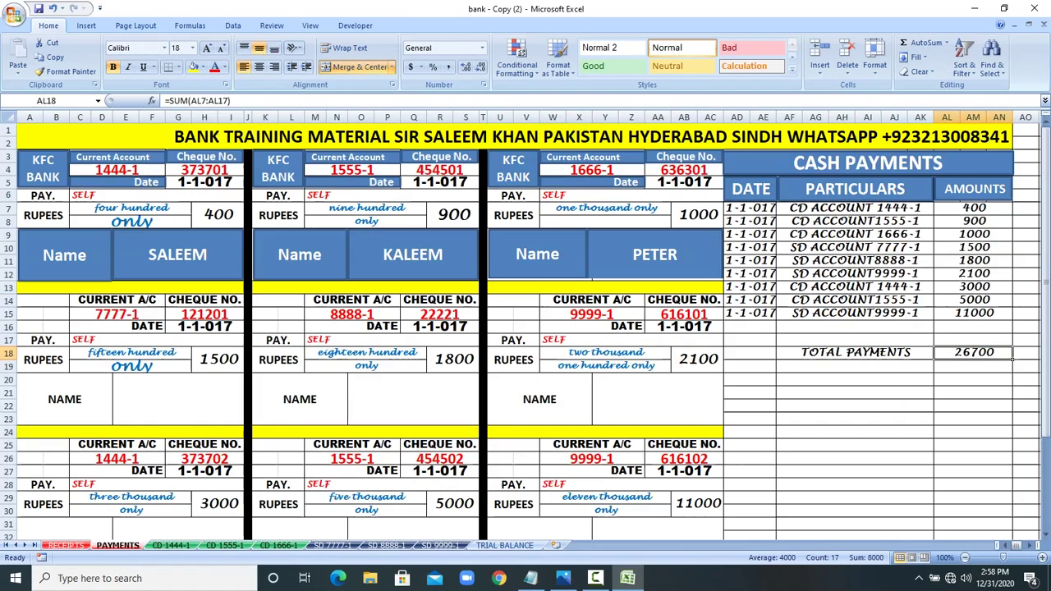
pyautogui.moveTo(217, 215); pyautogui.dragTo(426, 301)
pyautogui.hotkey('ctrl', 'pagedown')
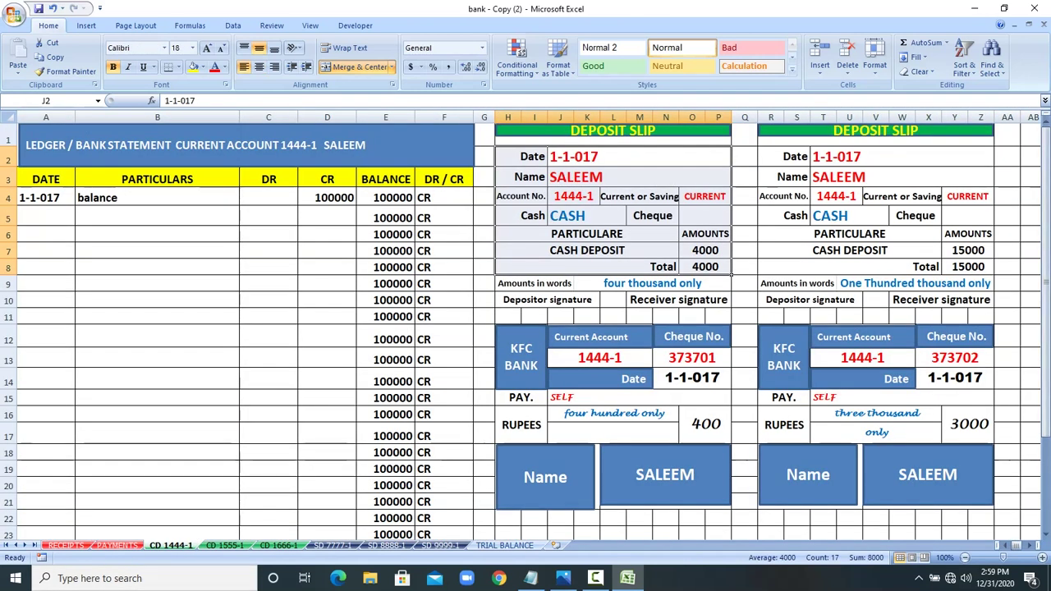
# Step: Try to copy the first deposit slip's date into ledger cells A5:A8, and undo the paste
pyautogui.click(586, 159)
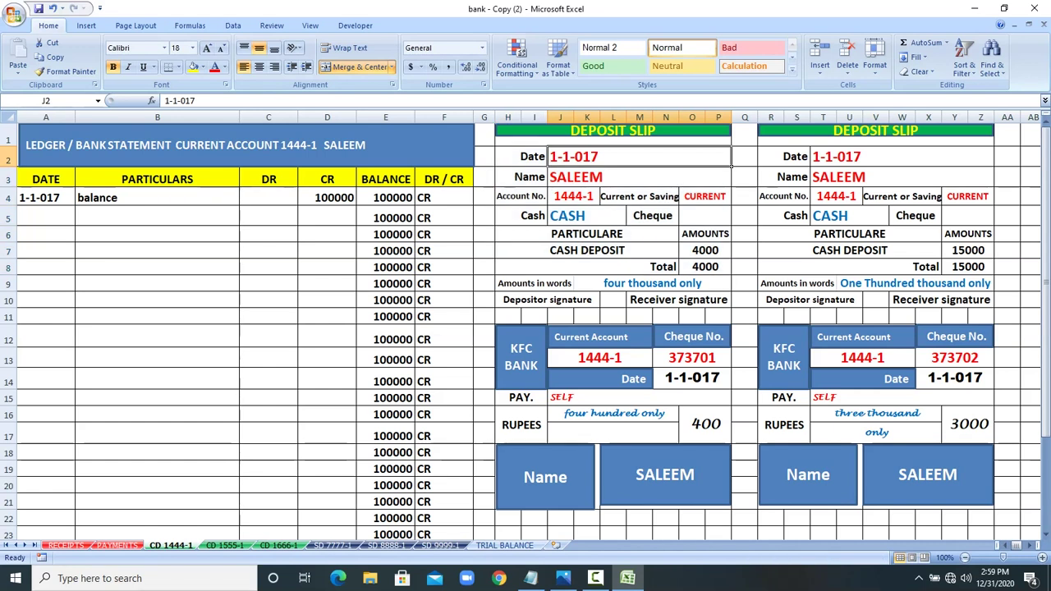
pyautogui.rightClick(586, 159)
pyautogui.click(616, 182)
pyautogui.moveTo(45, 218); pyautogui.dragTo(75, 275)
pyautogui.rightClick(45, 259)
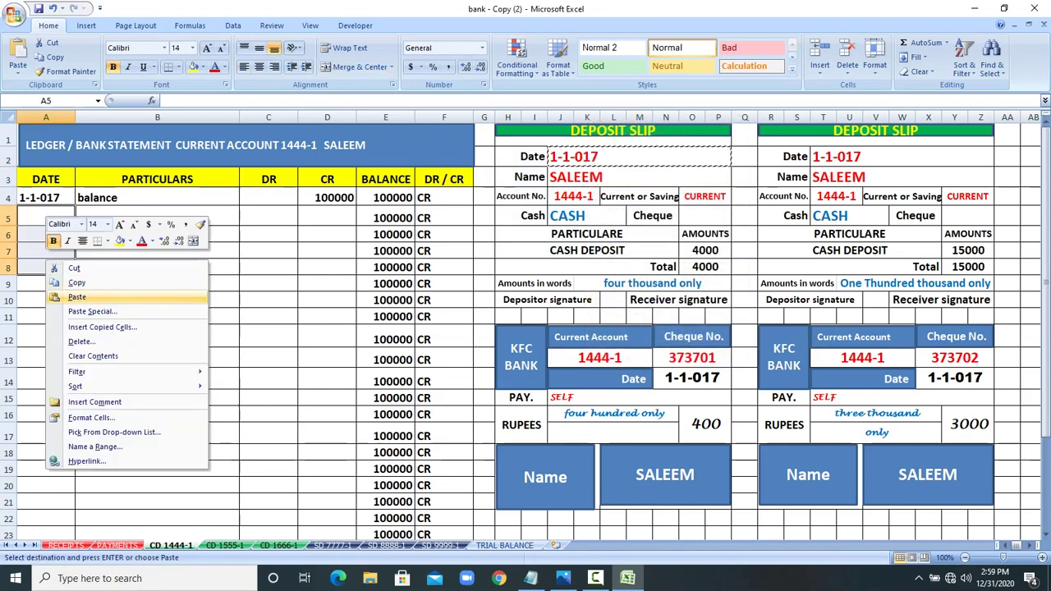
pyautogui.click(73, 296)
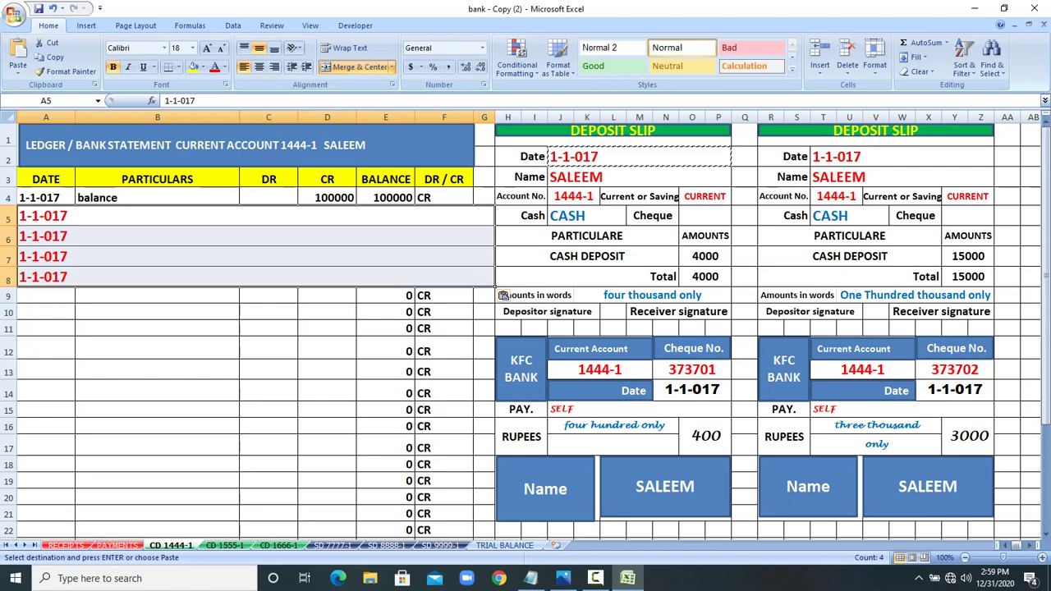
pyautogui.hotkey('ctrl', 'z')
# Step: Copy the opening balance date from A4 into A5:A8 of the ledger
pyautogui.click(157, 317)
pyautogui.click(46, 197)
pyautogui.rightClick(72, 204)
pyautogui.click(99, 222)
pyautogui.moveTo(45, 217); pyautogui.dragTo(74, 273)
pyautogui.rightClick(61, 259)
pyautogui.click(86, 298)
# Step: Record the first deposit slip in ledger row 5 with the particulars CASH and a CR amount of 4000
pyautogui.moveTo(584, 157); pyautogui.dragTo(685, 266)
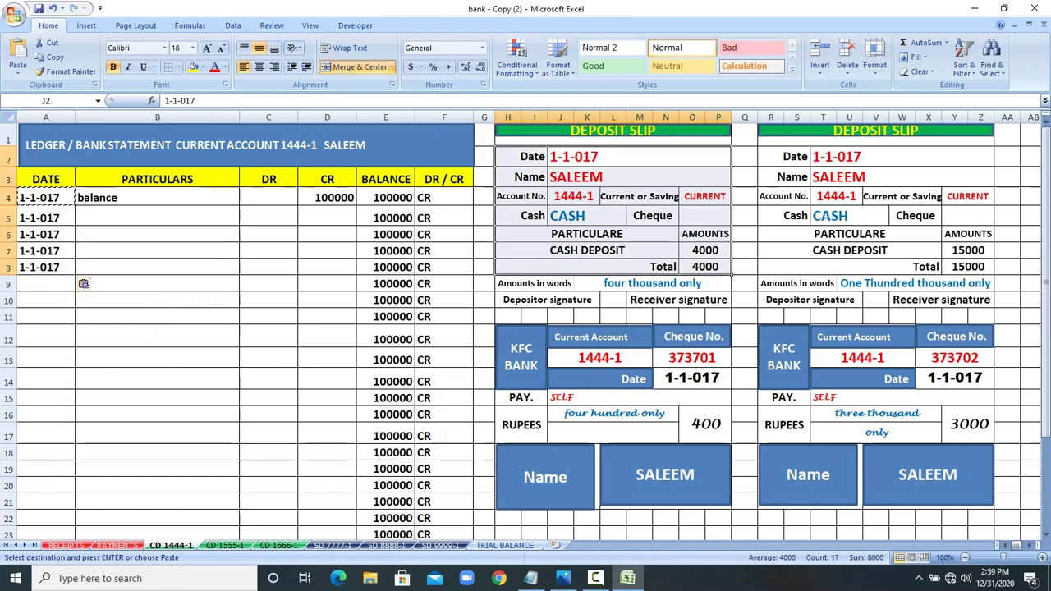
pyautogui.click(157, 217)
pyautogui.write('CASH')
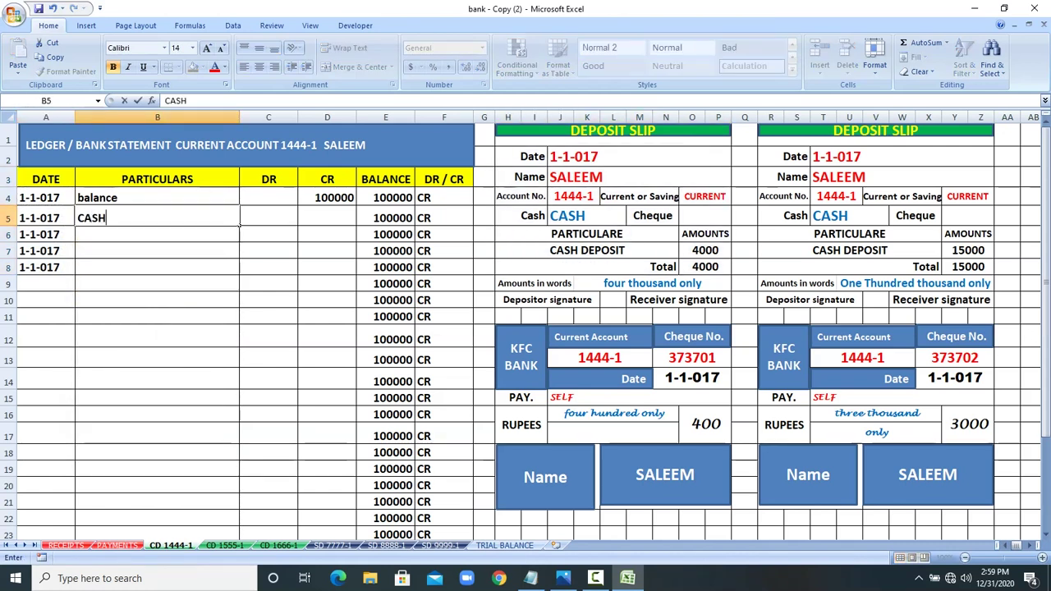
pyautogui.click(704, 250)
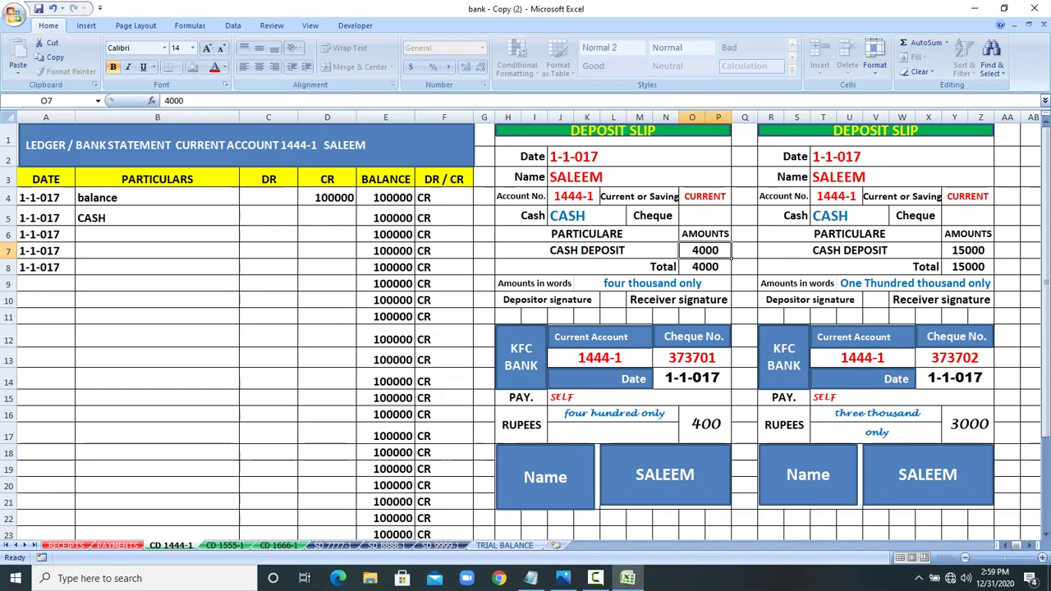
pyautogui.click(327, 217)
pyautogui.write('40')
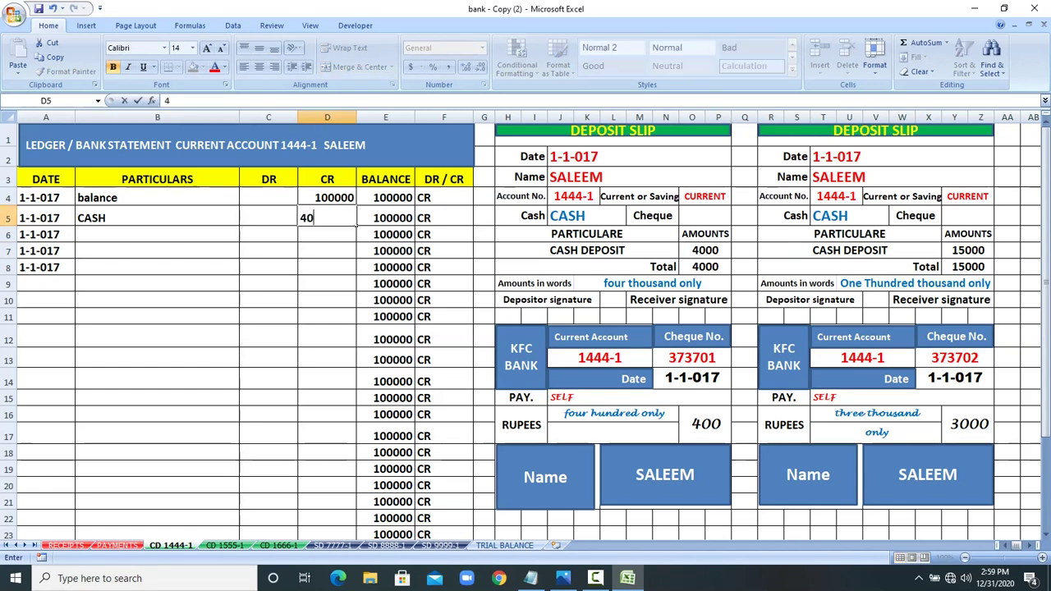
pyautogui.write('00')
pyautogui.press('Return')
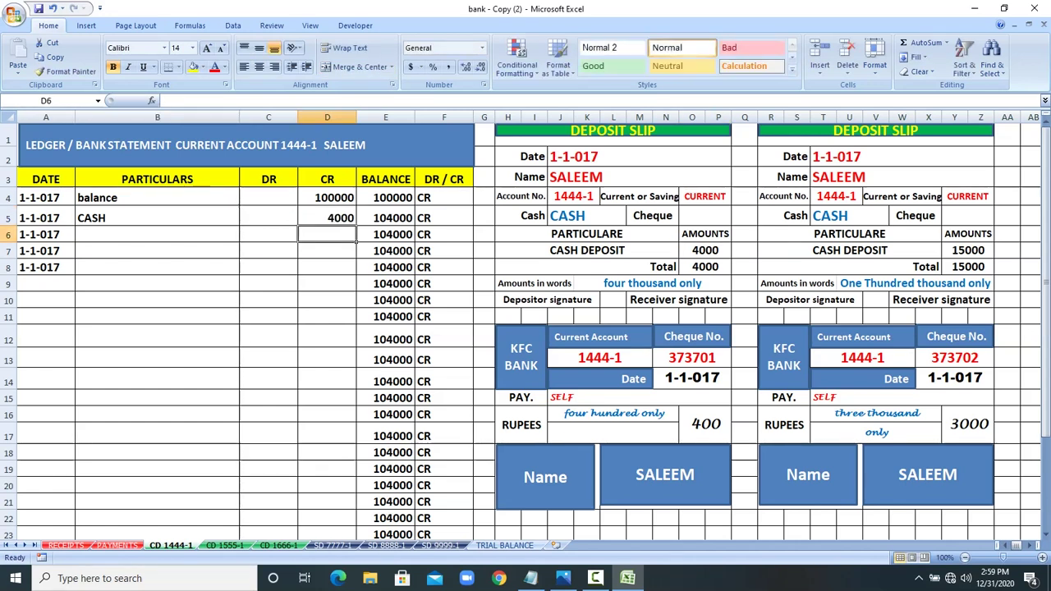
# Step: Record the second deposit slip in ledger row 6 with the particulars CASH and a CR amount of 15000
pyautogui.moveTo(870, 177); pyautogui.dragTo(960, 251)
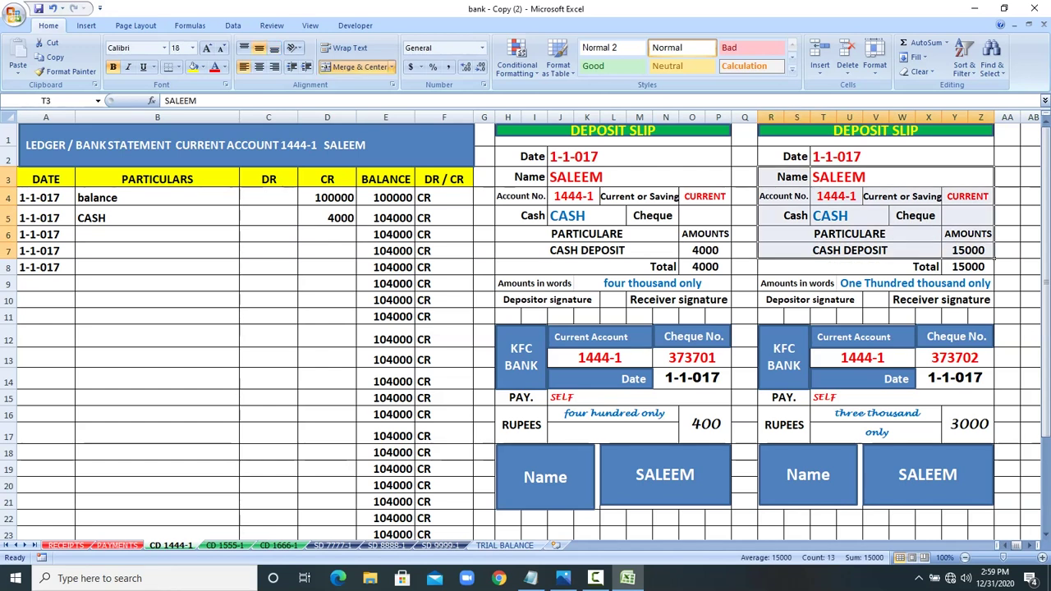
pyautogui.click(967, 251)
pyautogui.click(156, 235)
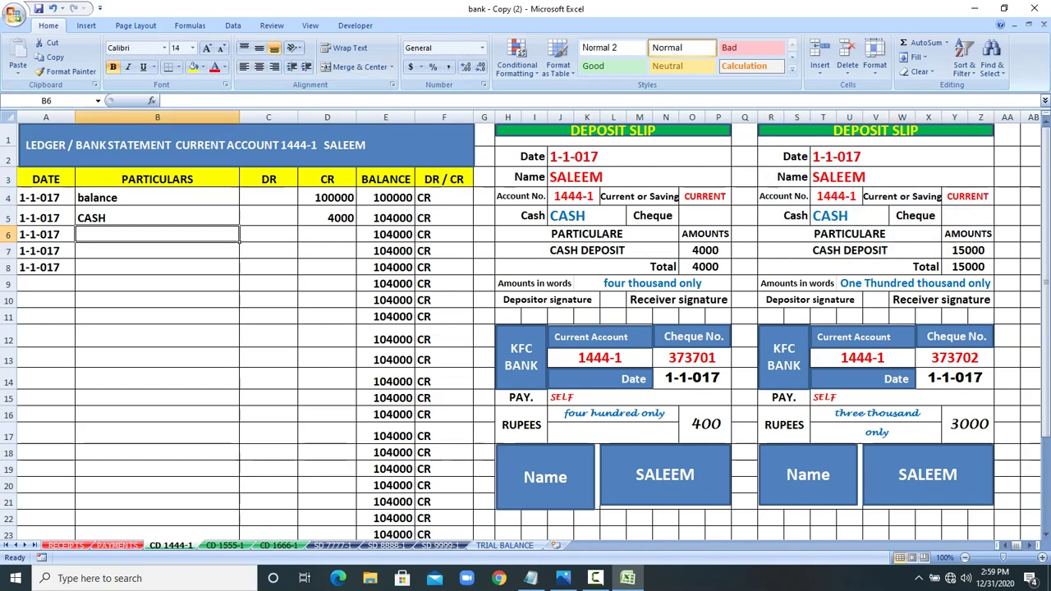
pyautogui.write('CASH')
pyautogui.press('Tab')
pyautogui.press('Tab')
pyautogui.write('15000')
pyautogui.press('Return')
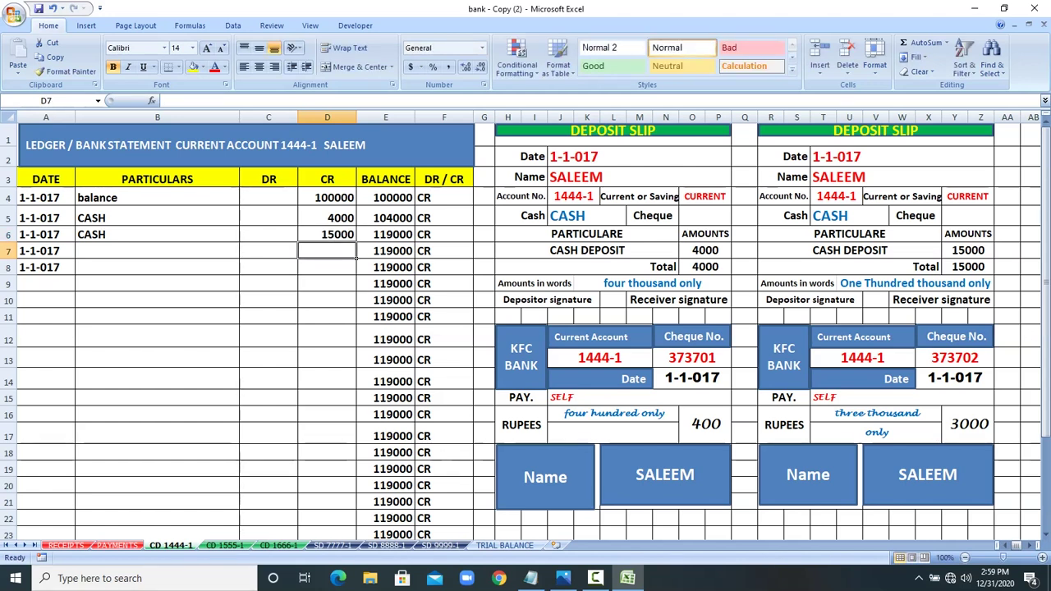
# Step: Enter CH followed by the first cheque's number as the particulars in B7
pyautogui.moveTo(503, 316); pyautogui.dragTo(993, 509)
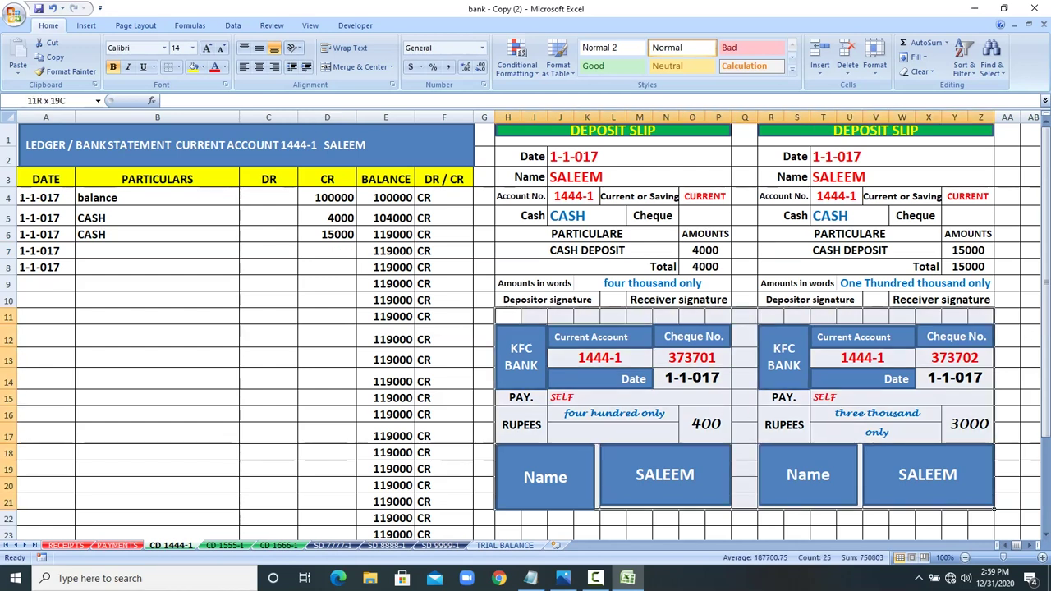
pyautogui.click(157, 251)
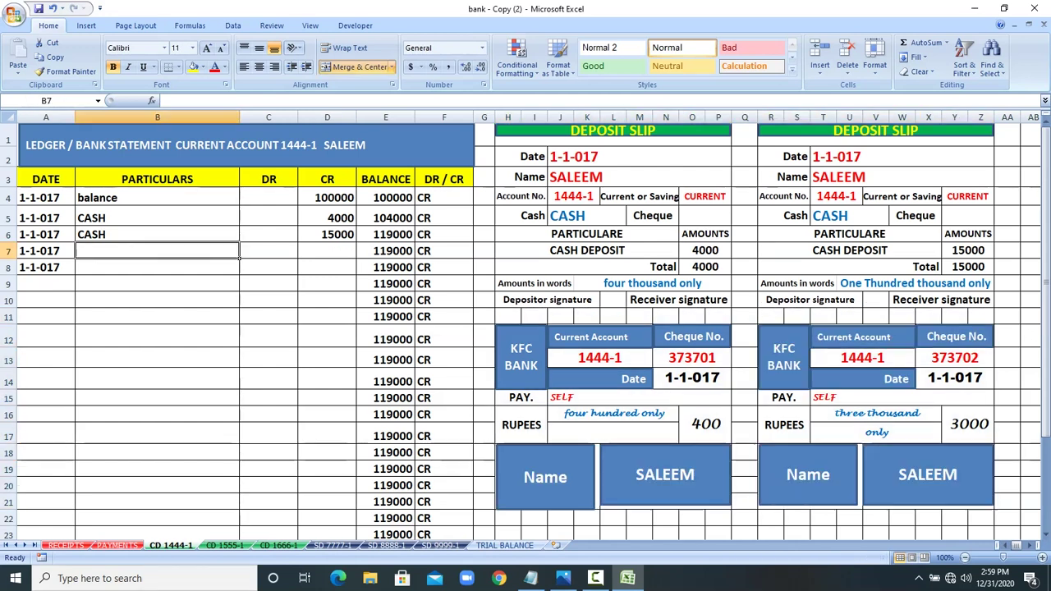
pyautogui.write('CH 373701')
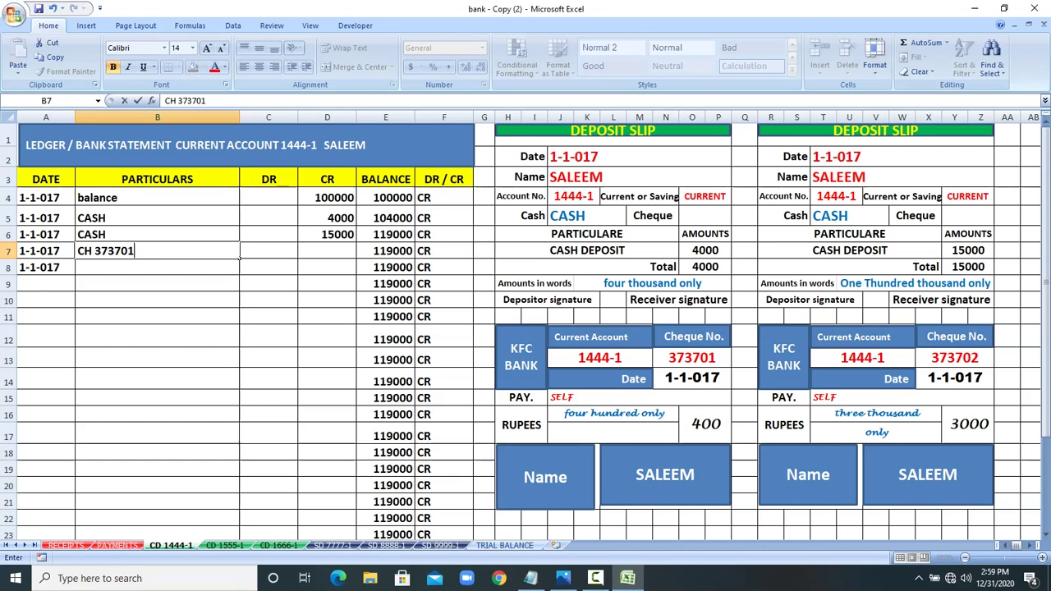
pyautogui.click(692, 358)
# Step: Draw a double-headed arrow from the first cheque's number to its ledger entry in B7 and give it a thick black style
pyautogui.click(86, 25)
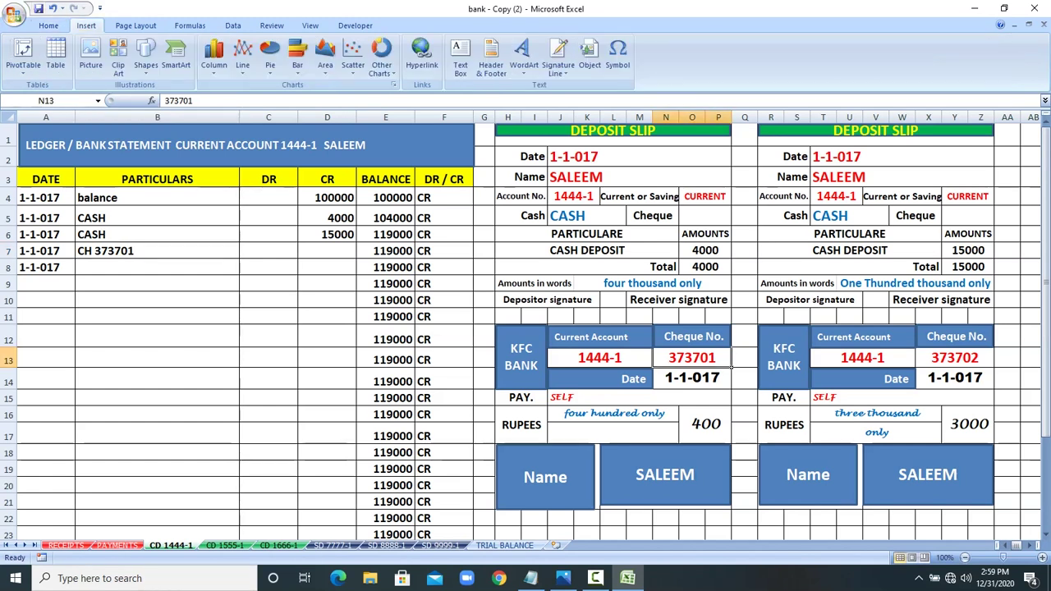
pyautogui.click(145, 56)
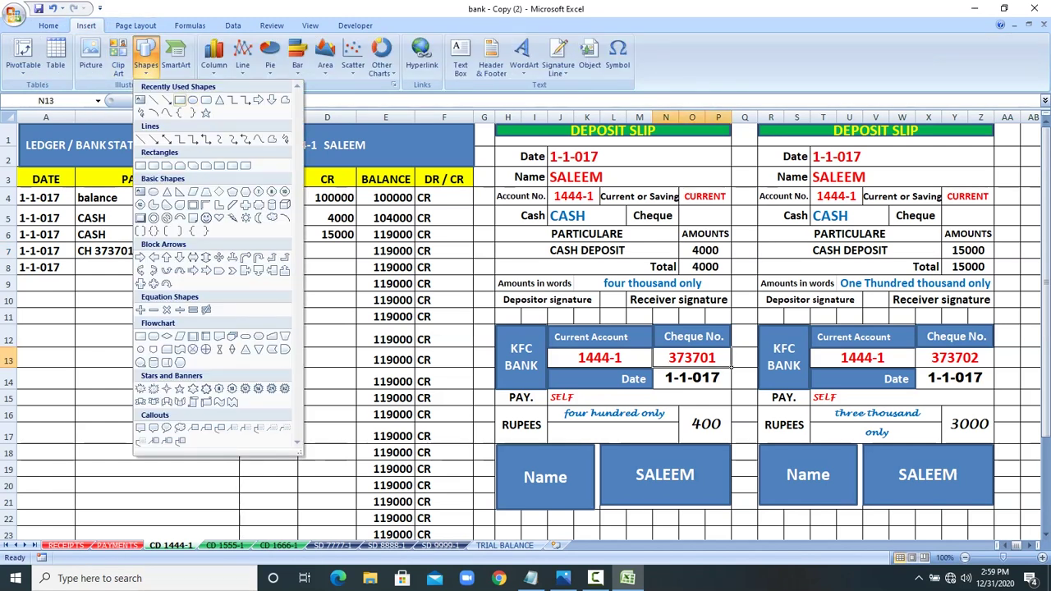
pyautogui.click(167, 139)
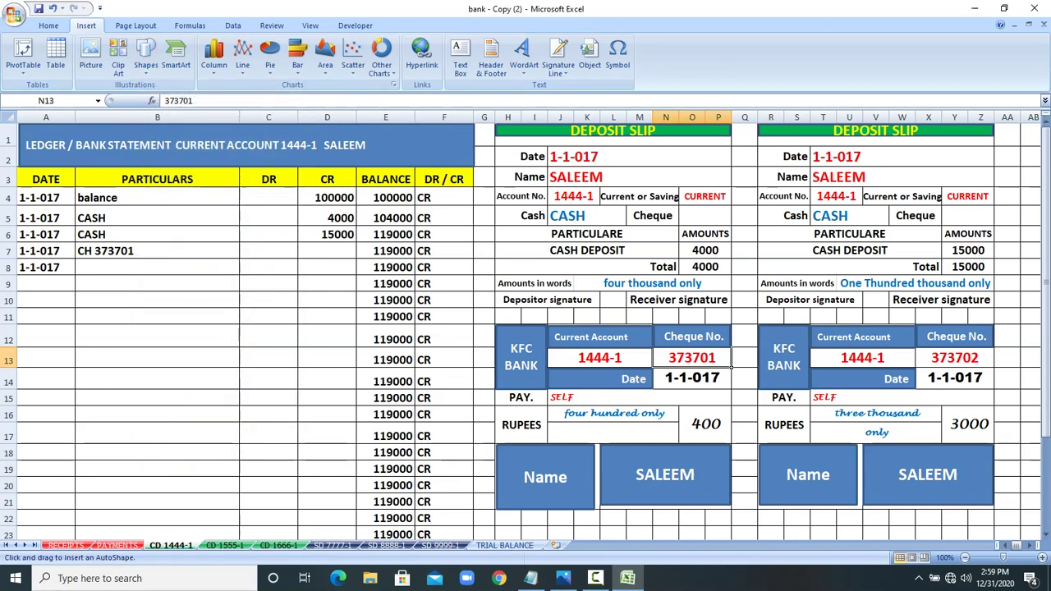
pyautogui.moveTo(674, 362); pyautogui.dragTo(140, 252)
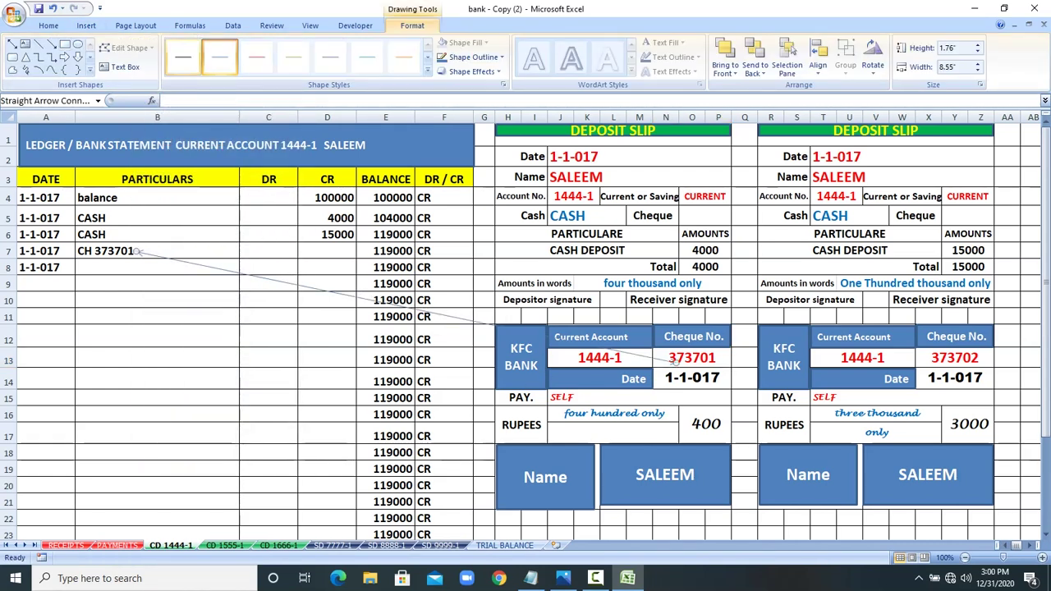
pyautogui.click(428, 58)
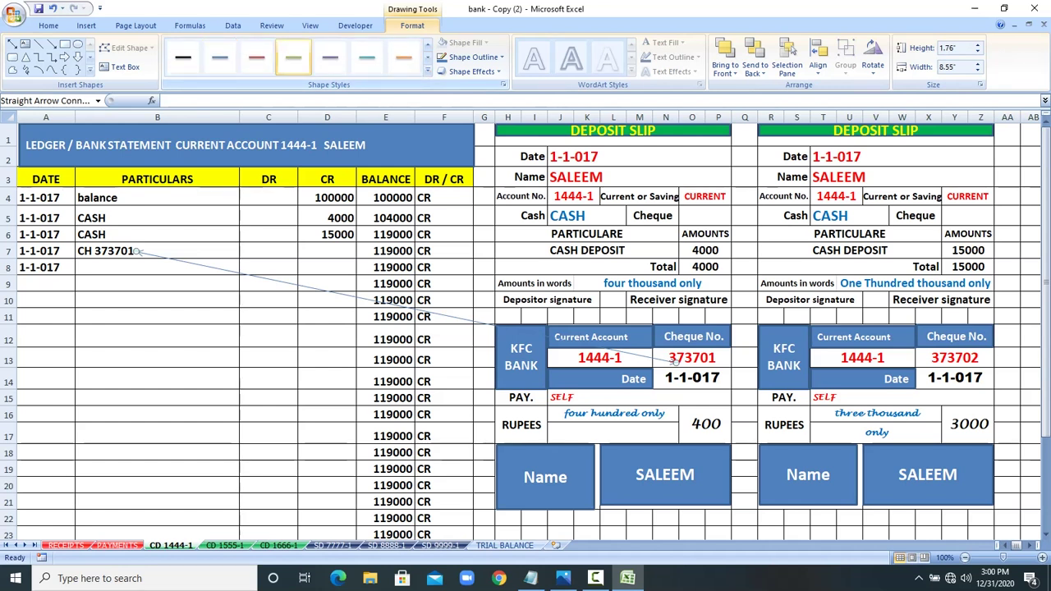
pyautogui.click(183, 57)
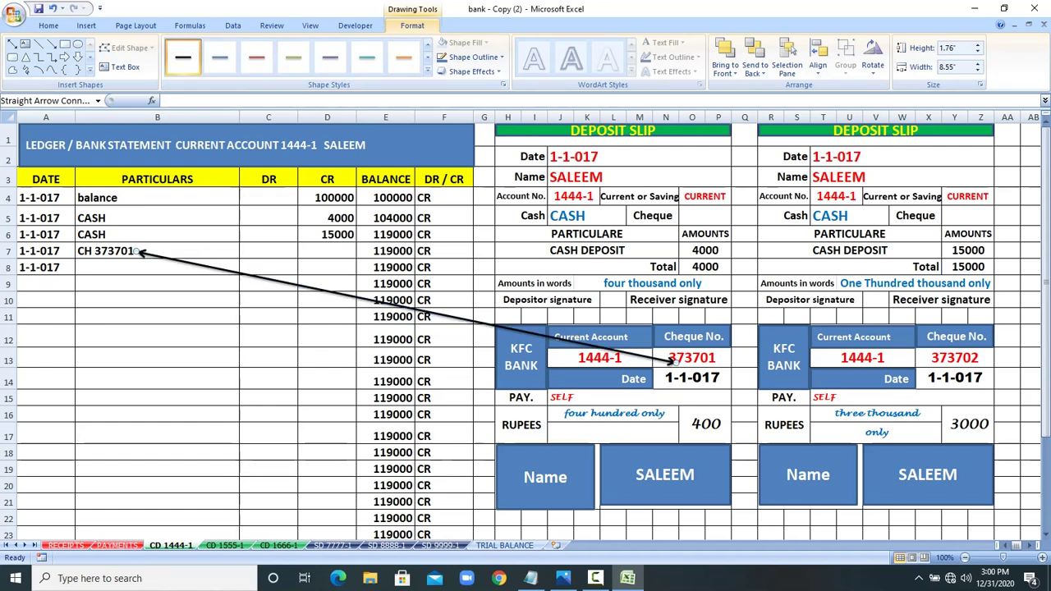
pyautogui.click(651, 365)
# Step: Draw a second double-headed arrow from the first cheque's account number to the one in the ledger title, in the same thick black style
pyautogui.click(86, 25)
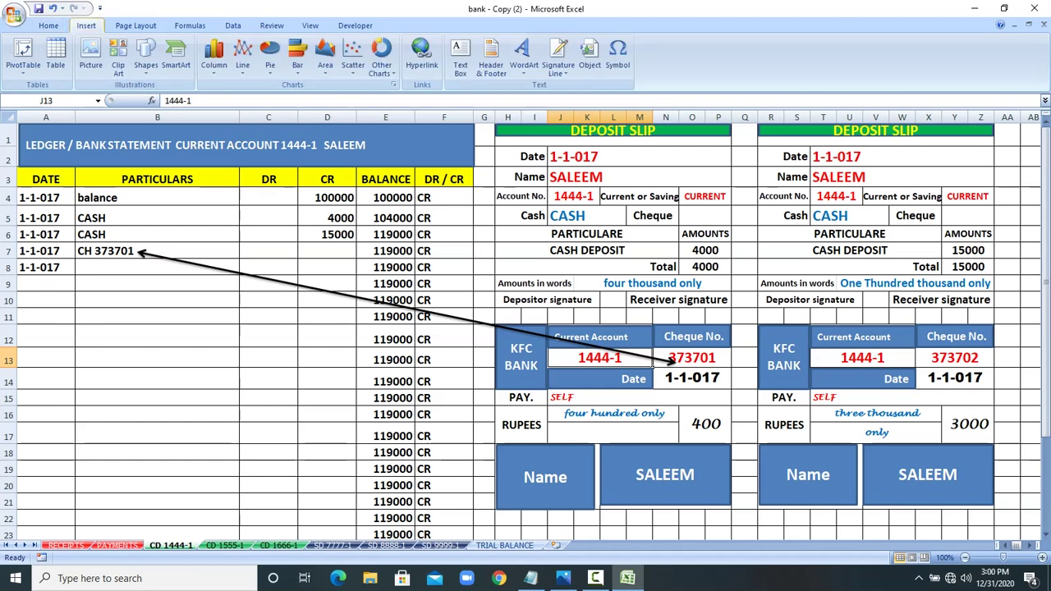
pyautogui.click(145, 59)
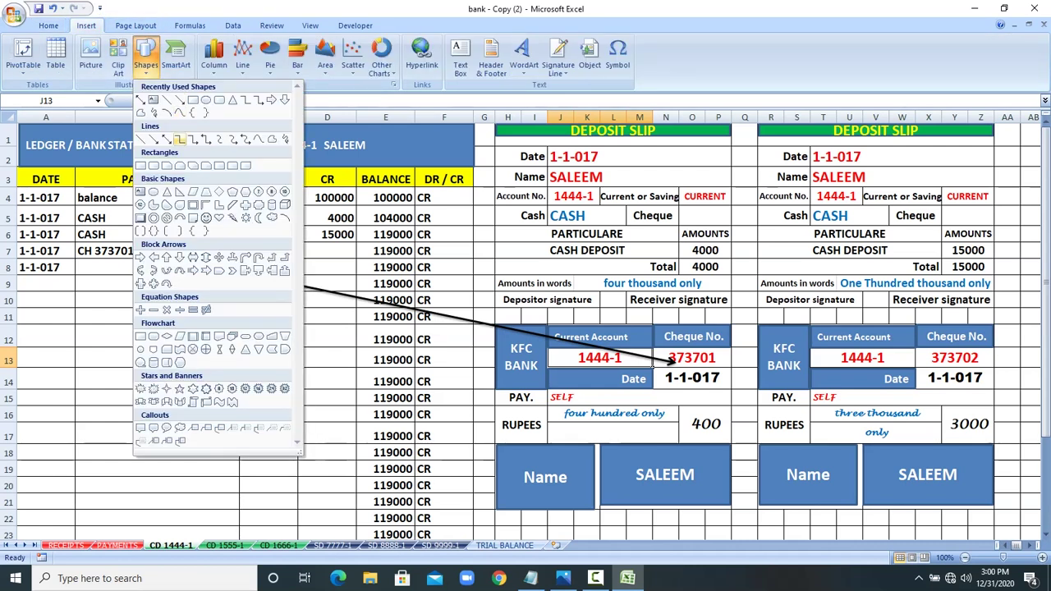
pyautogui.click(167, 139)
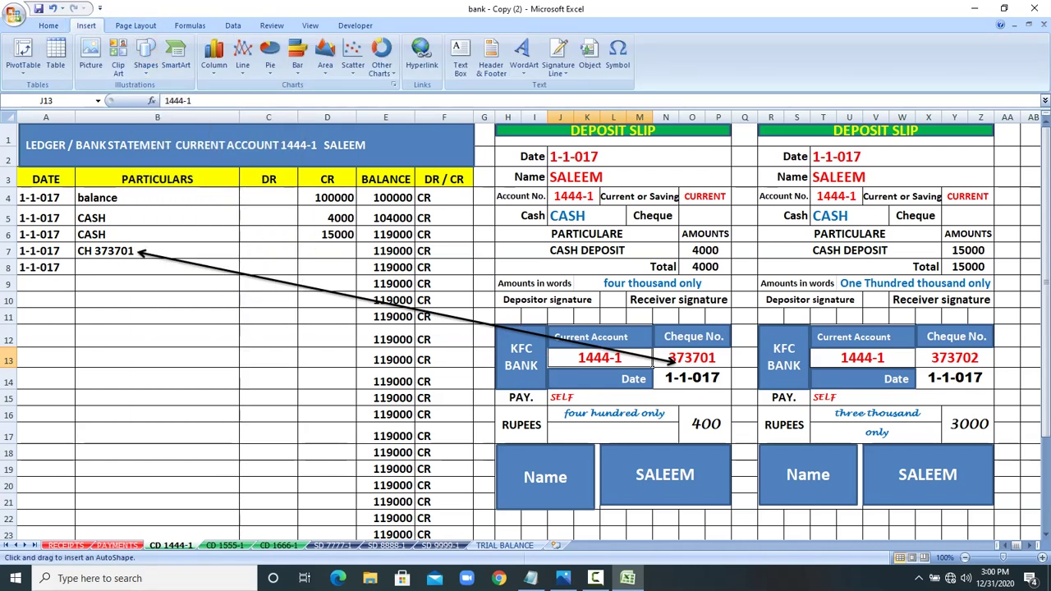
pyautogui.moveTo(427, 238); pyautogui.dragTo(351, 167)
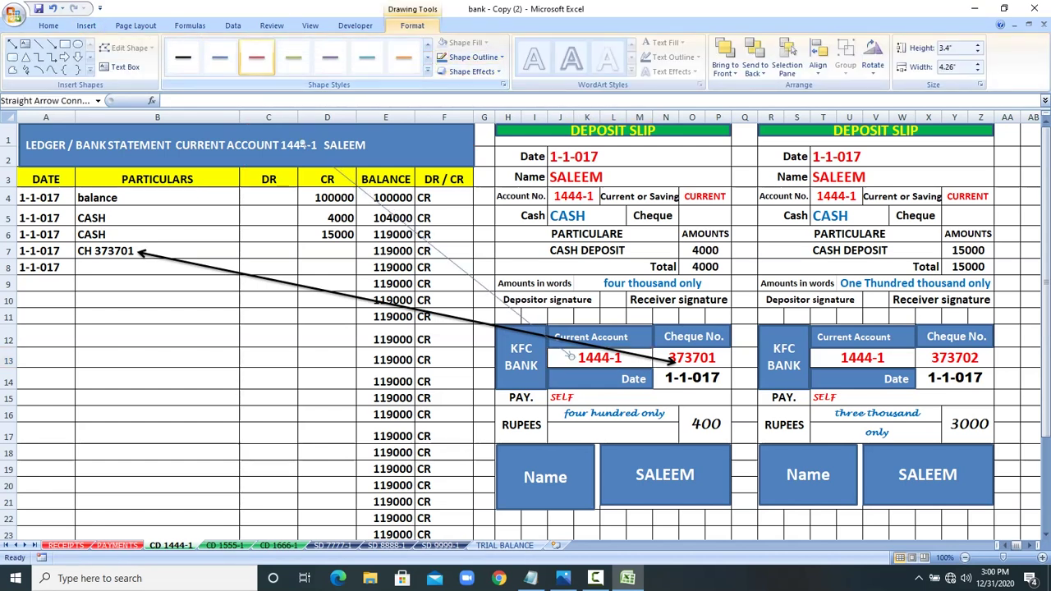
pyautogui.click(183, 57)
pyautogui.click(327, 398)
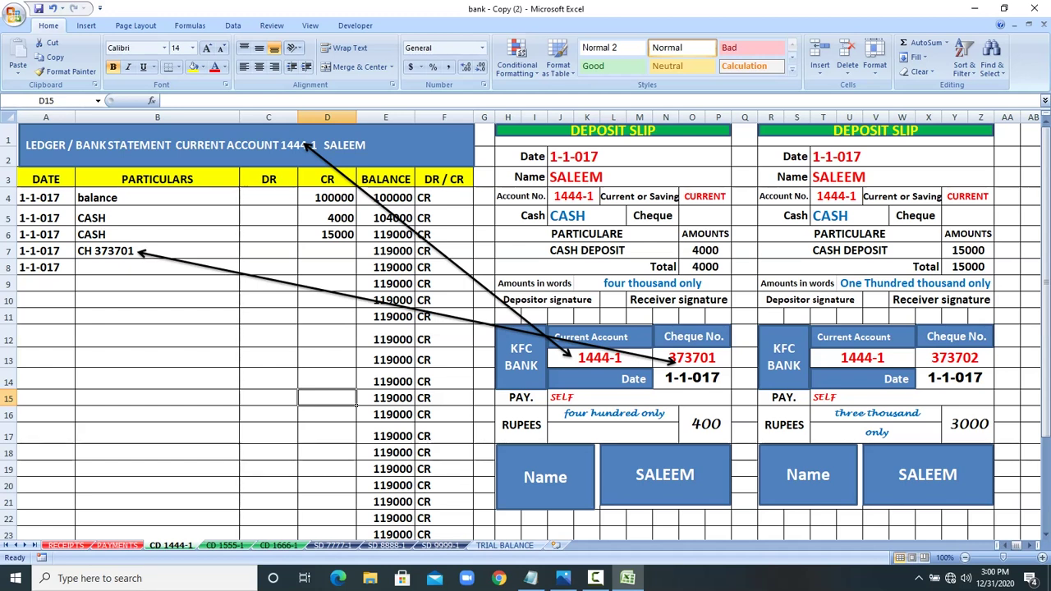
# Step: Enter the first cheque's amount of 400 in the DR column of ledger row 7
pyautogui.click(706, 424)
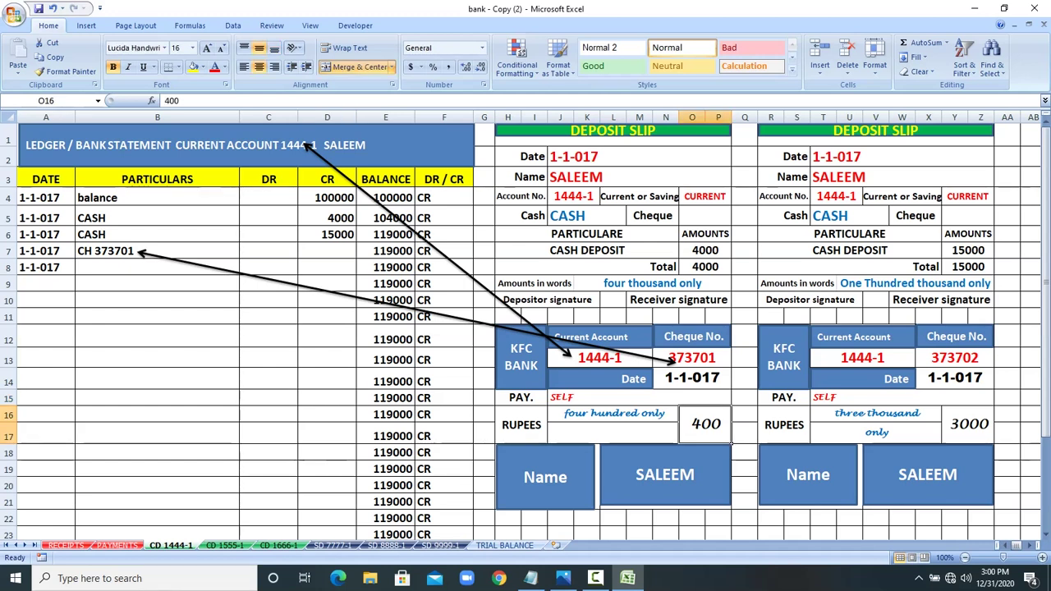
pyautogui.click(283, 251)
pyautogui.write('400')
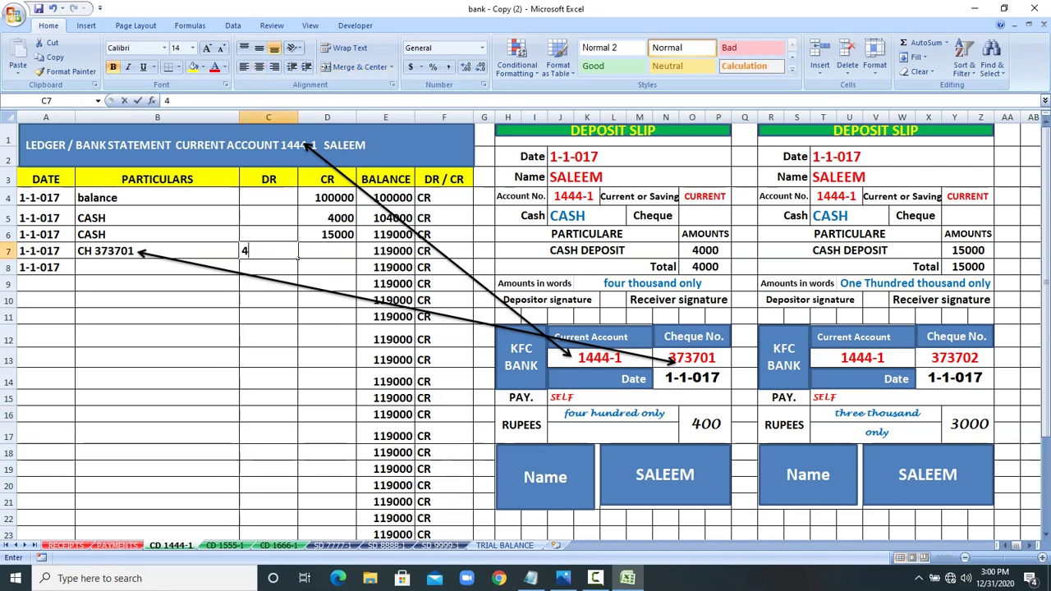
pyautogui.press('Return')
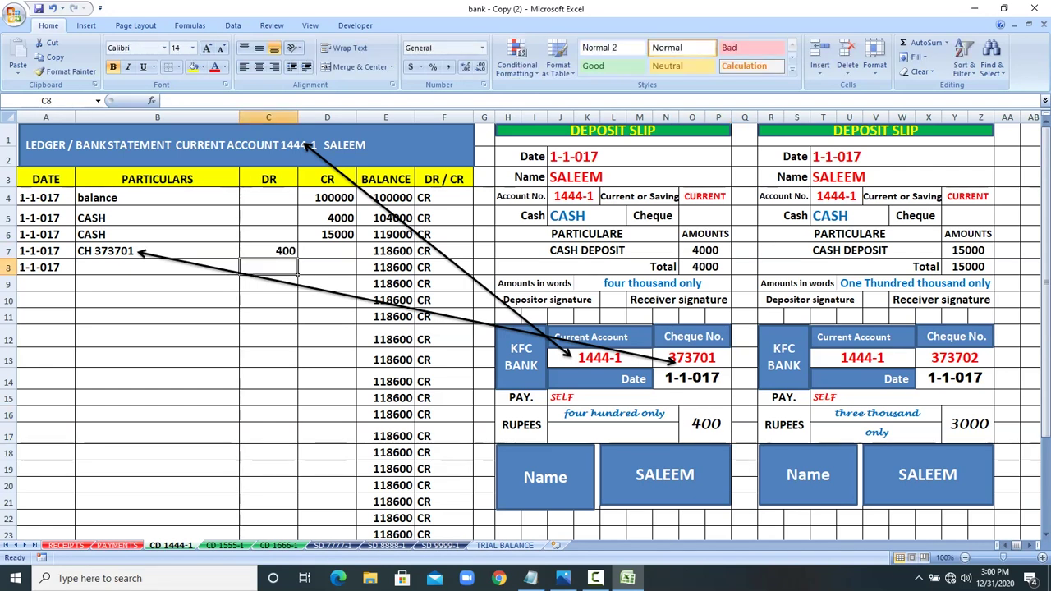
# Step: Record the second cheque in row 8 by extending the B7 cheque reference series and entering a DR amount of 3000
pyautogui.click(158, 252)
pyautogui.moveTo(239, 258); pyautogui.dragTo(239, 275)
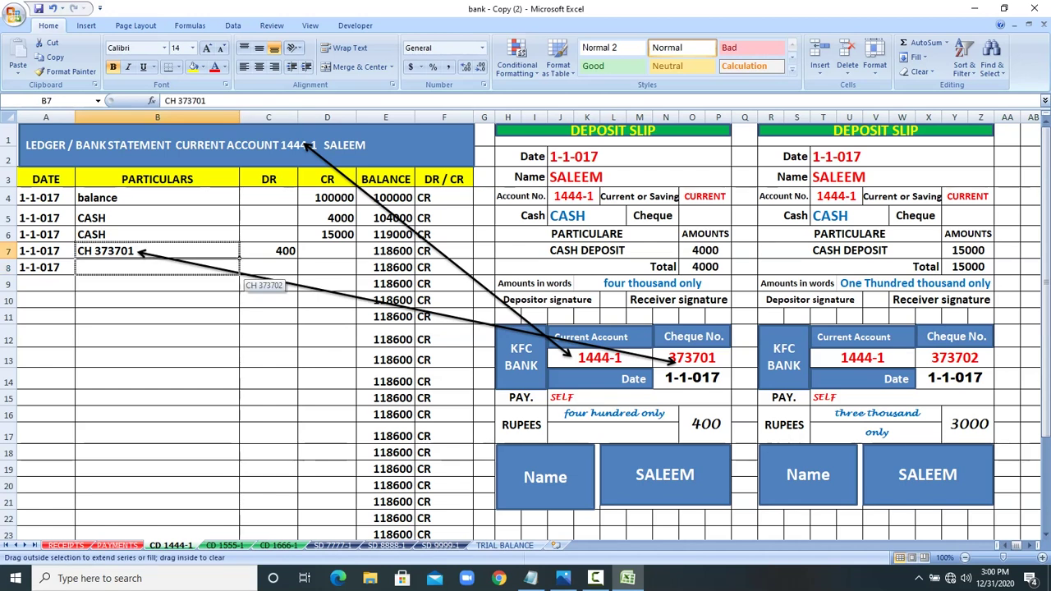
pyautogui.click(968, 424)
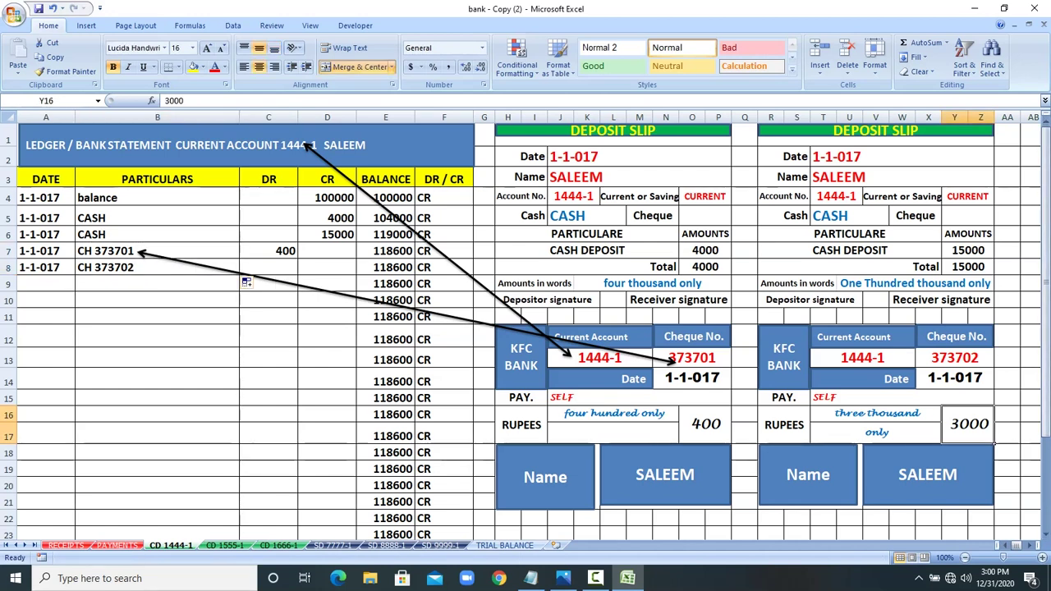
pyautogui.click(254, 271)
pyautogui.write('3')
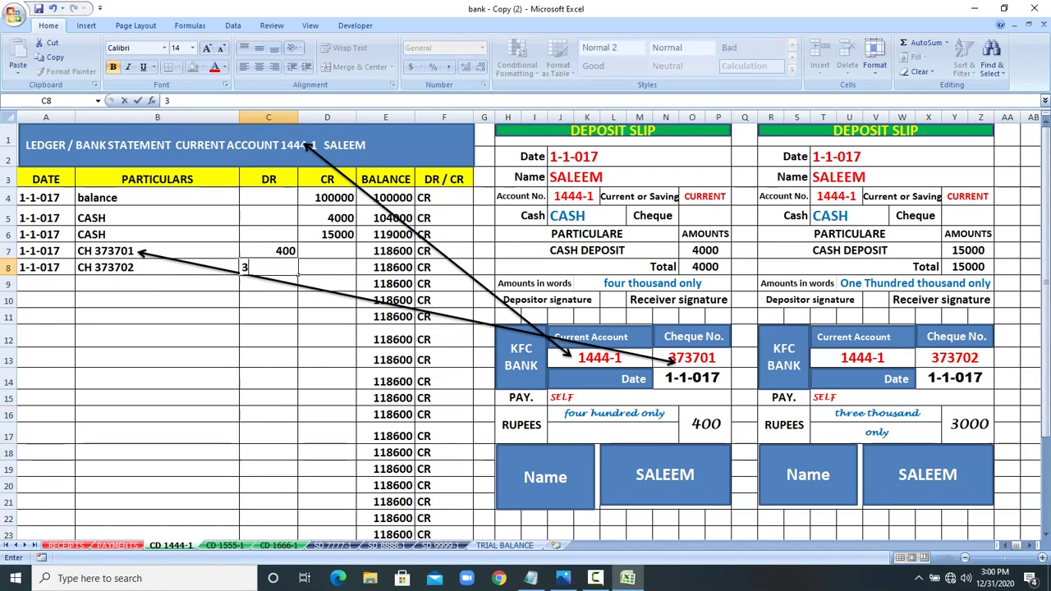
pyautogui.write('000')
pyautogui.press('Return')
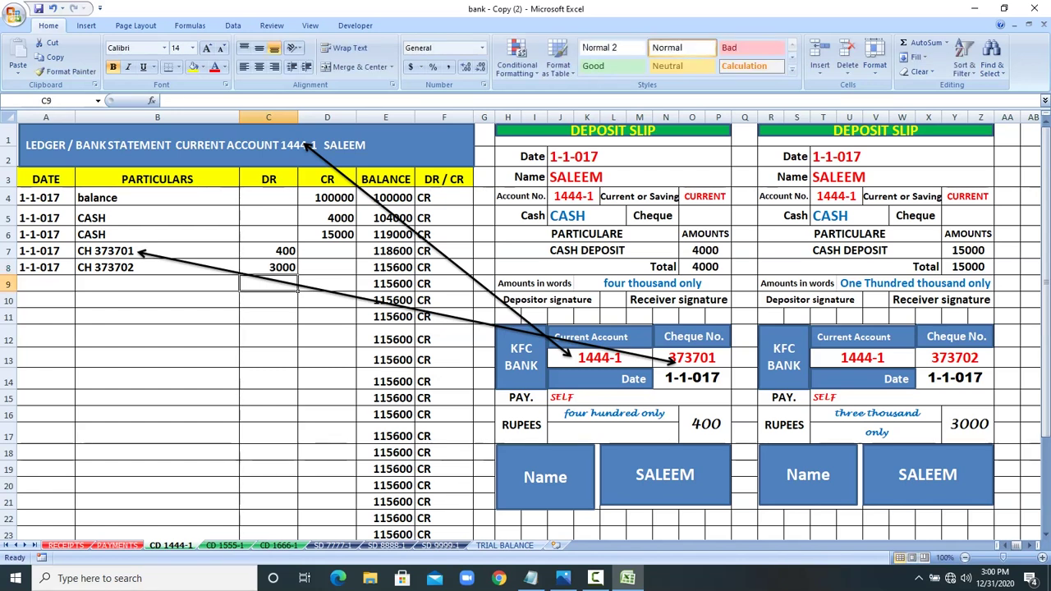
pyautogui.click(386, 268)
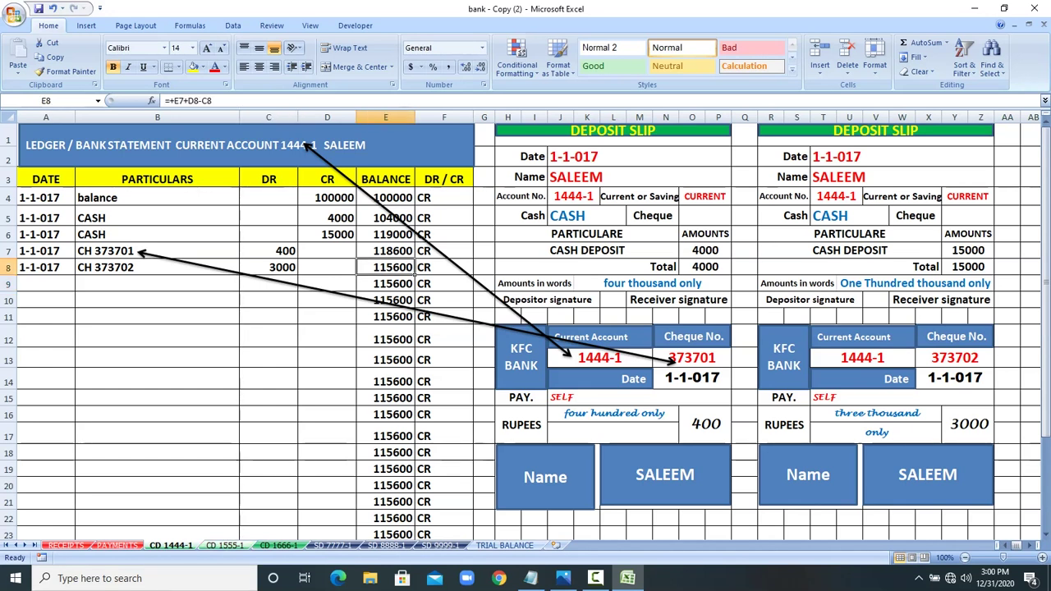
# Step: On the second current account's ledger sheet, copy the date in A4 into A5:A8
pyautogui.hotkey('ctrl', 'pagedown')
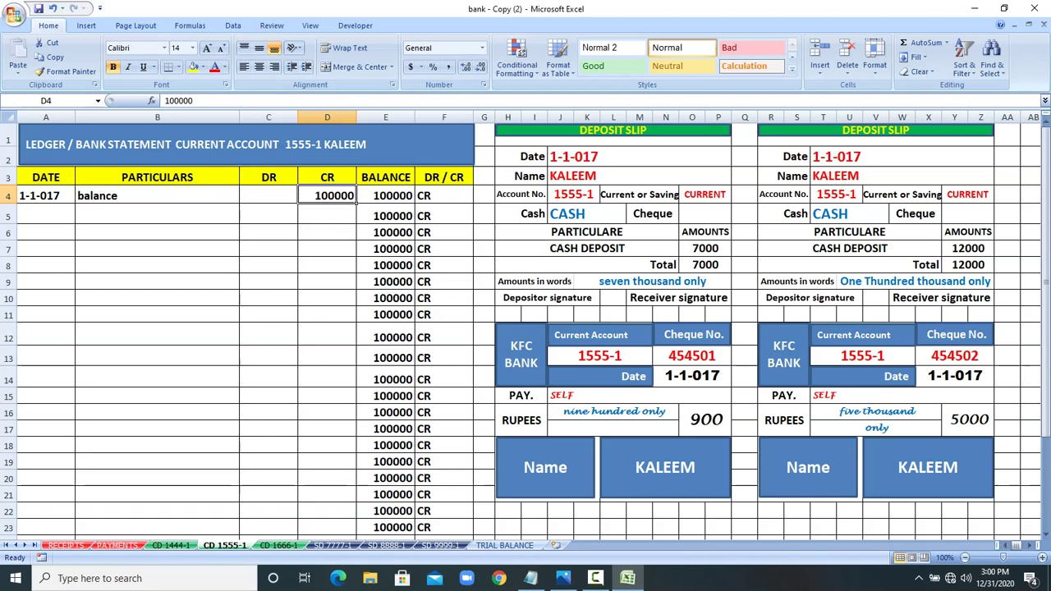
pyautogui.moveTo(526, 156); pyautogui.dragTo(993, 283)
pyautogui.click(40, 195)
pyautogui.rightClick(41, 199)
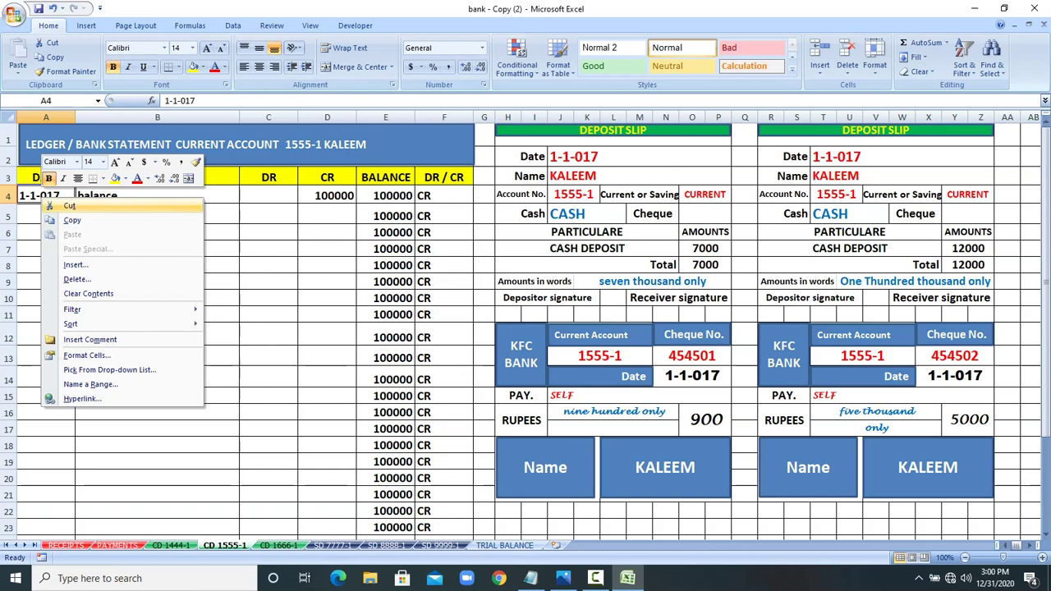
pyautogui.click(72, 220)
pyautogui.moveTo(41, 215); pyautogui.dragTo(47, 263)
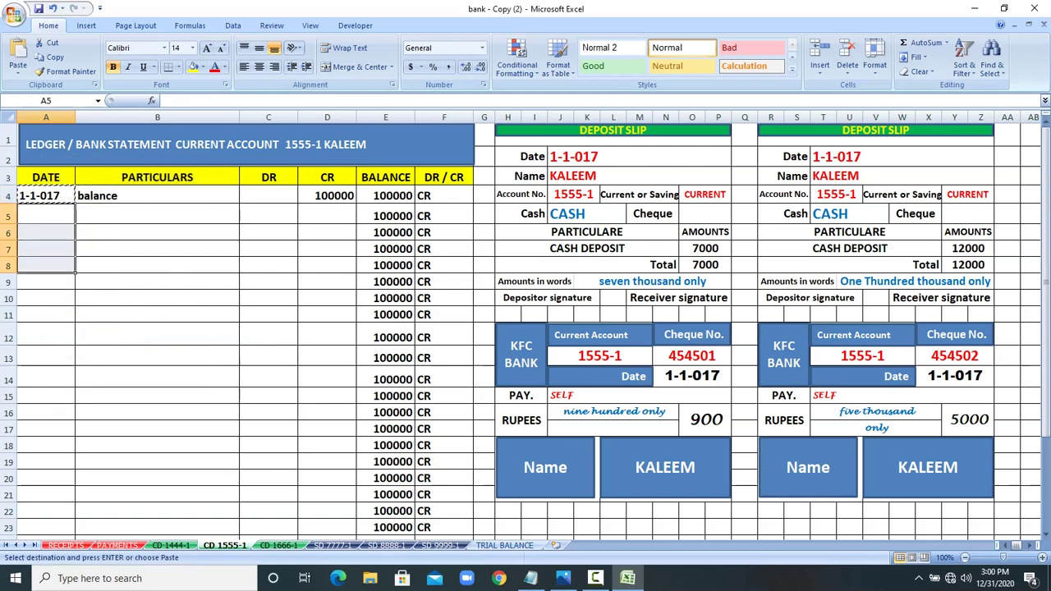
pyautogui.rightClick(51, 263)
pyautogui.click(81, 298)
# Step: Record the first deposit slip in ledger row 5 with CASH as the particulars and a CR amount of 7000
pyautogui.press('Right')
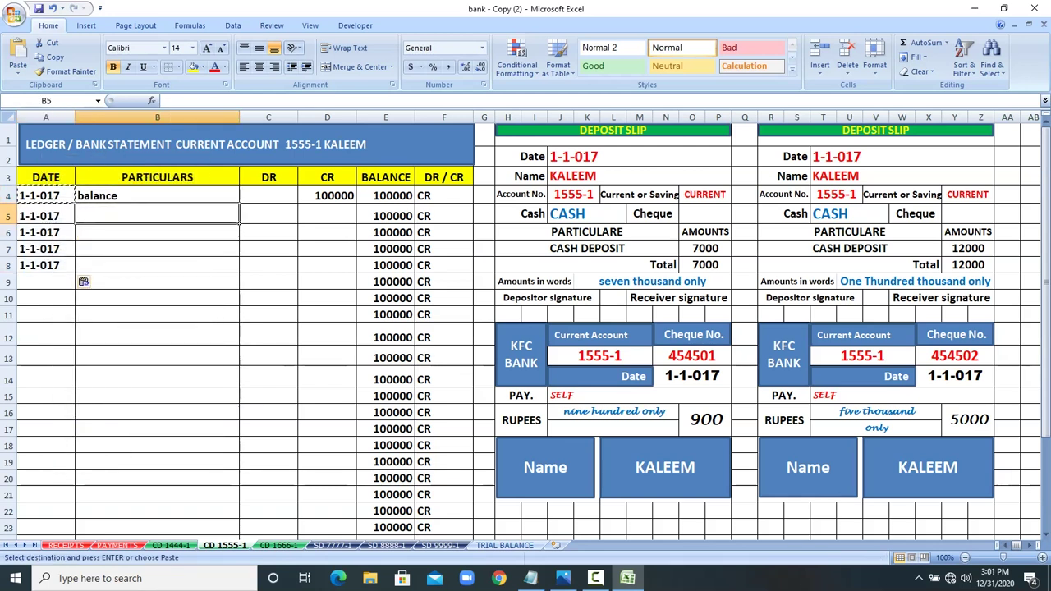
pyautogui.write('CASH')
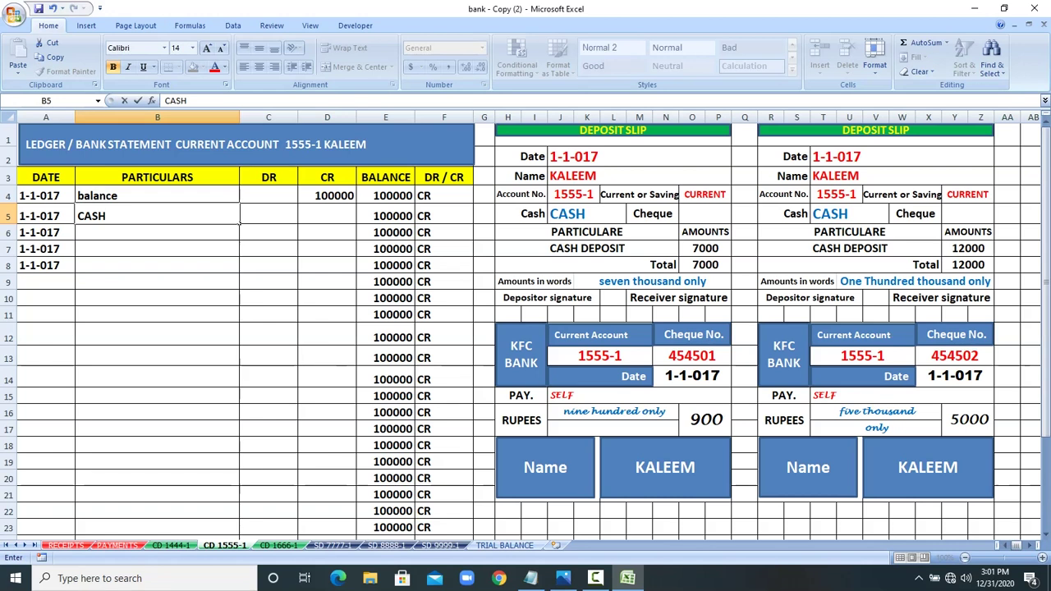
pyautogui.press('Right')
pyautogui.press('Right')
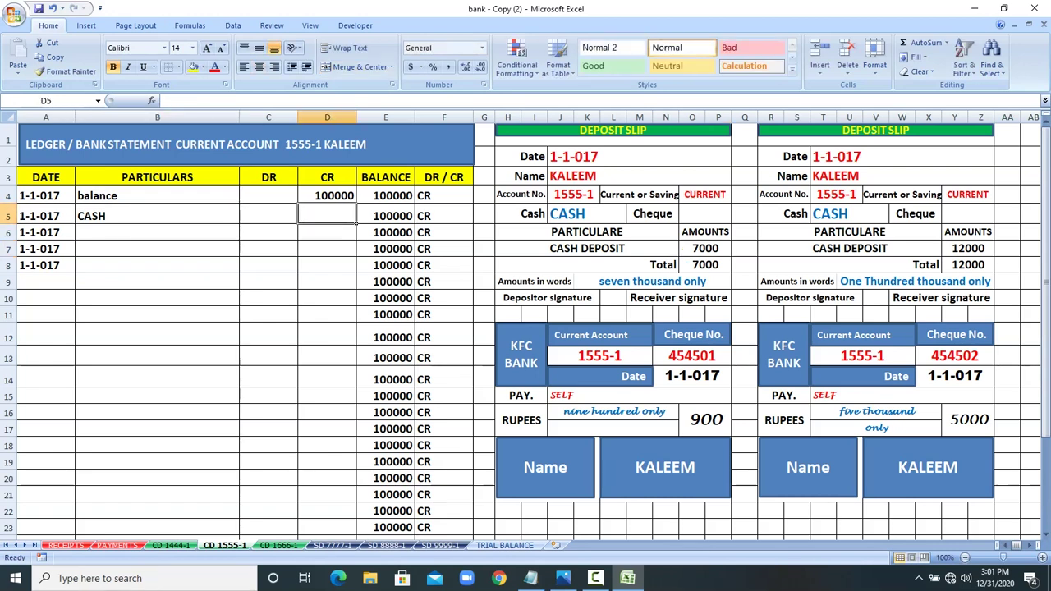
pyautogui.write('7000')
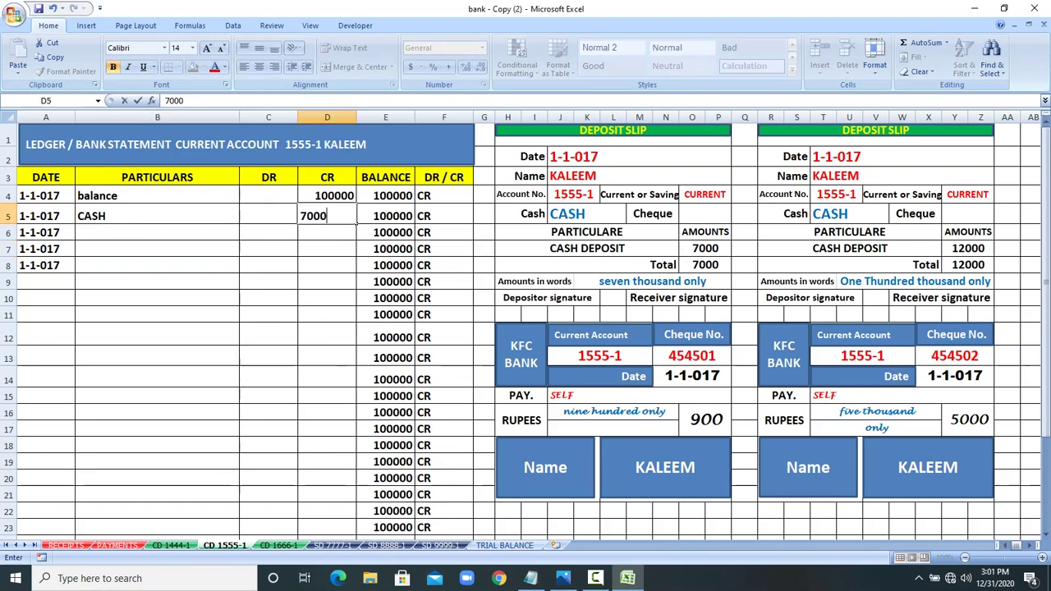
pyautogui.press('Return')
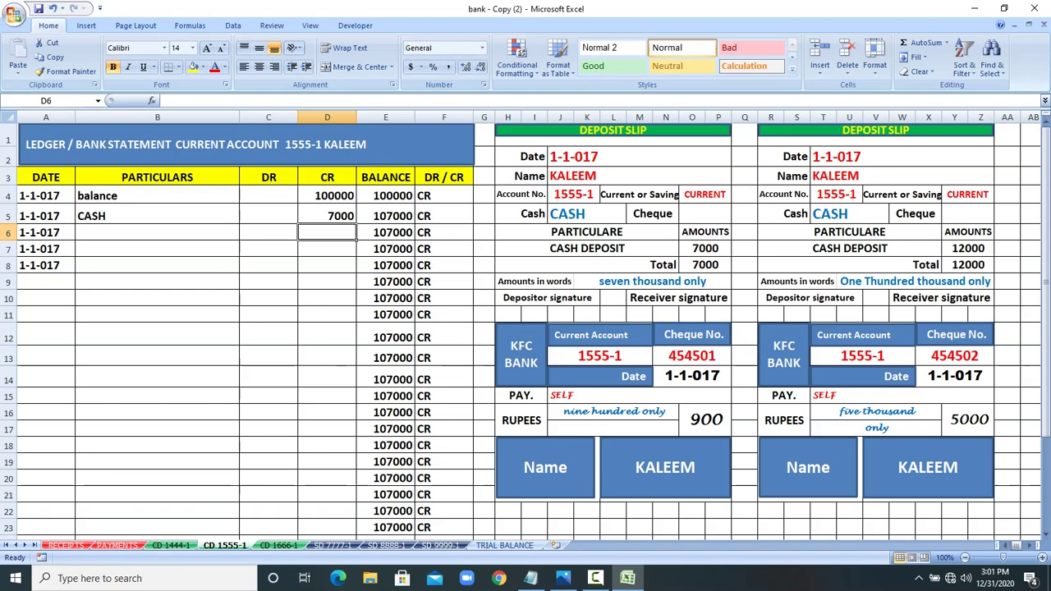
# Step: Record the second deposit slip in ledger row 6 with CASH as the particulars and a CR amount of 12000
pyautogui.click(968, 248)
pyautogui.moveTo(784, 157); pyautogui.dragTo(967, 282)
pyautogui.click(968, 249)
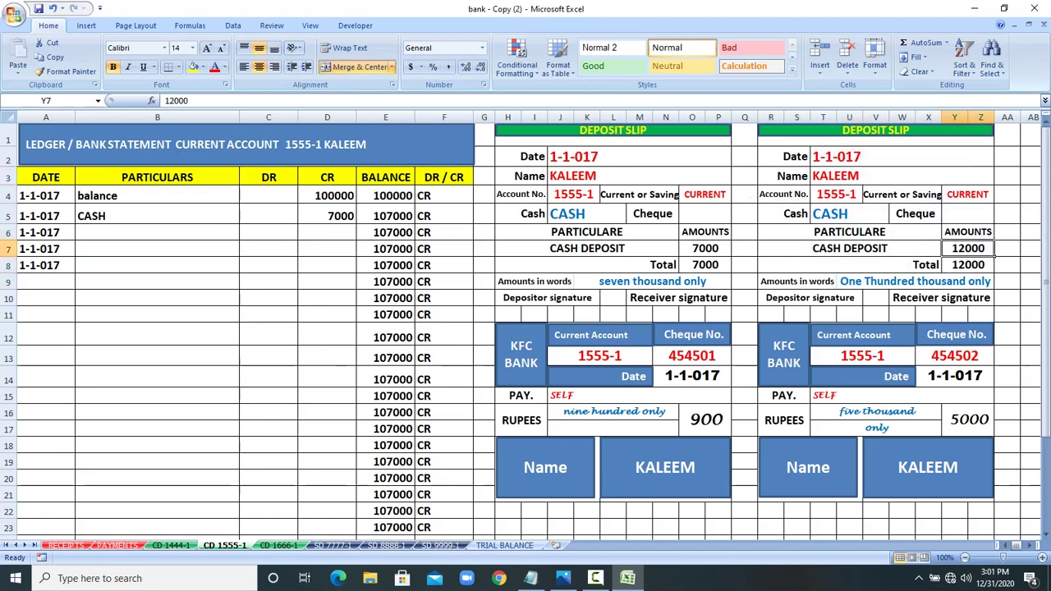
pyautogui.click(157, 232)
pyautogui.write('C')
pyautogui.press('Tab')
pyautogui.press('Tab')
pyautogui.write('1200')
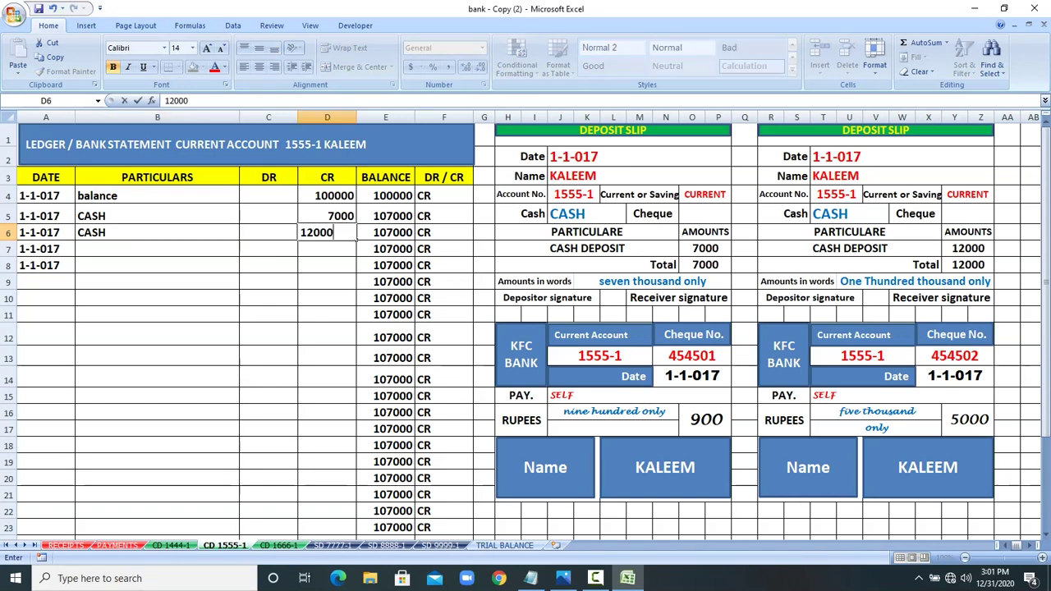
pyautogui.press('Return')
# Step: Record the first cheque in ledger row 7 with CH and its cheque number as the particulars and a DR amount of 900
pyautogui.moveTo(502, 310); pyautogui.dragTo(991, 497)
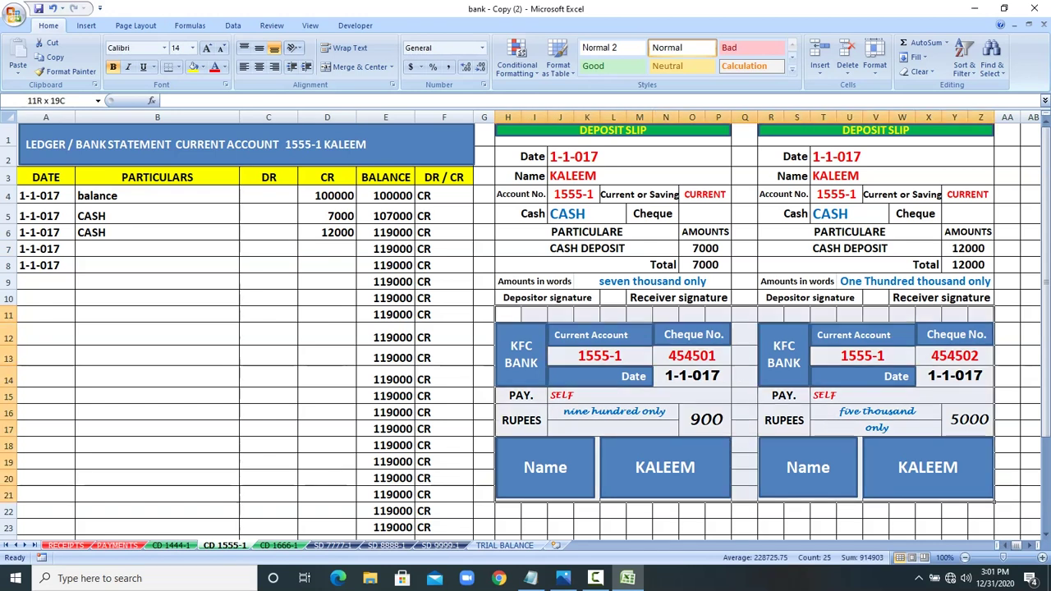
pyautogui.click(157, 248)
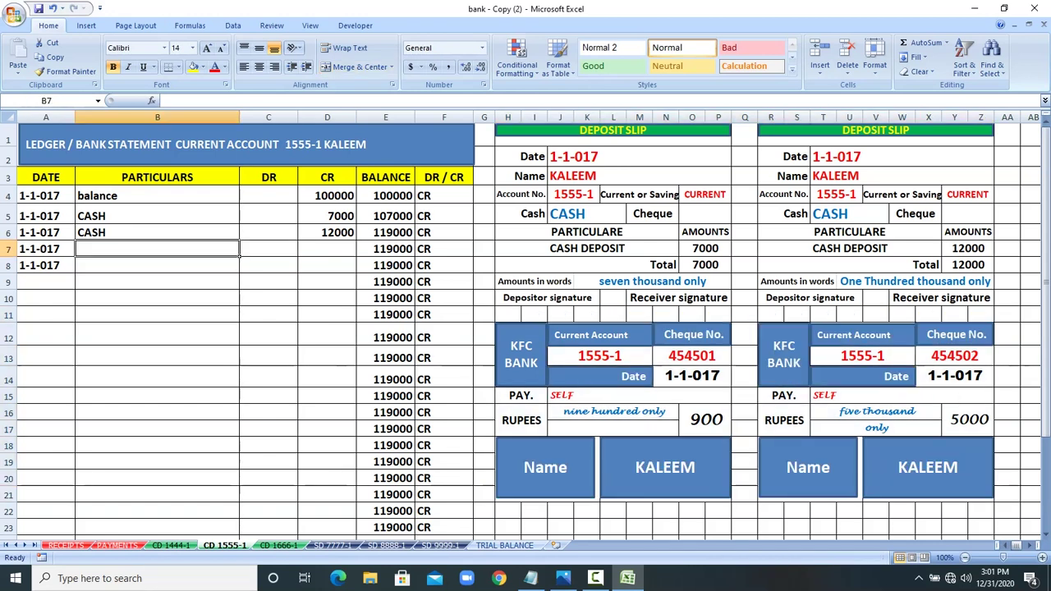
pyautogui.write('CH')
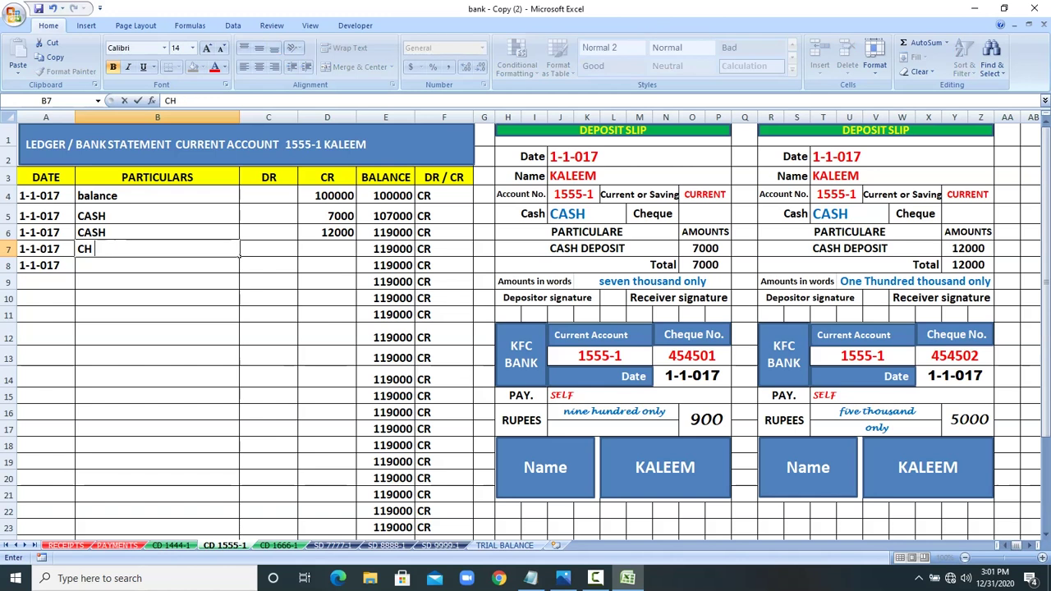
pyautogui.write(' 45')
pyautogui.click(706, 423)
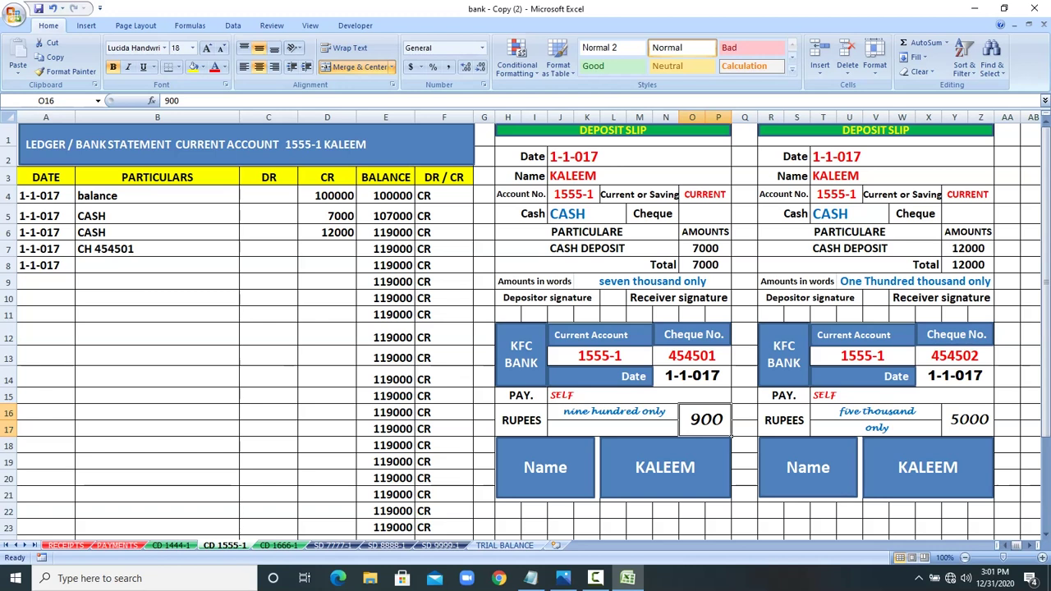
pyautogui.click(292, 252)
pyautogui.write('900')
pyautogui.press('Return')
# Step: Record the second cheque in row 8 by extending the B7 cheque reference series and entering a DR amount of 5000
pyautogui.click(158, 248)
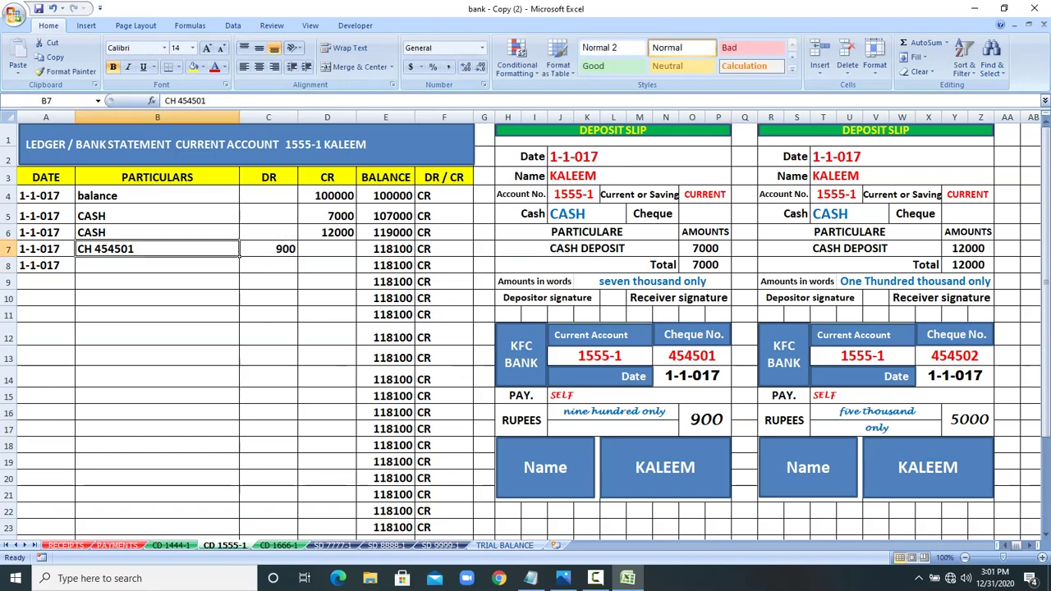
pyautogui.moveTo(239, 256); pyautogui.dragTo(240, 273)
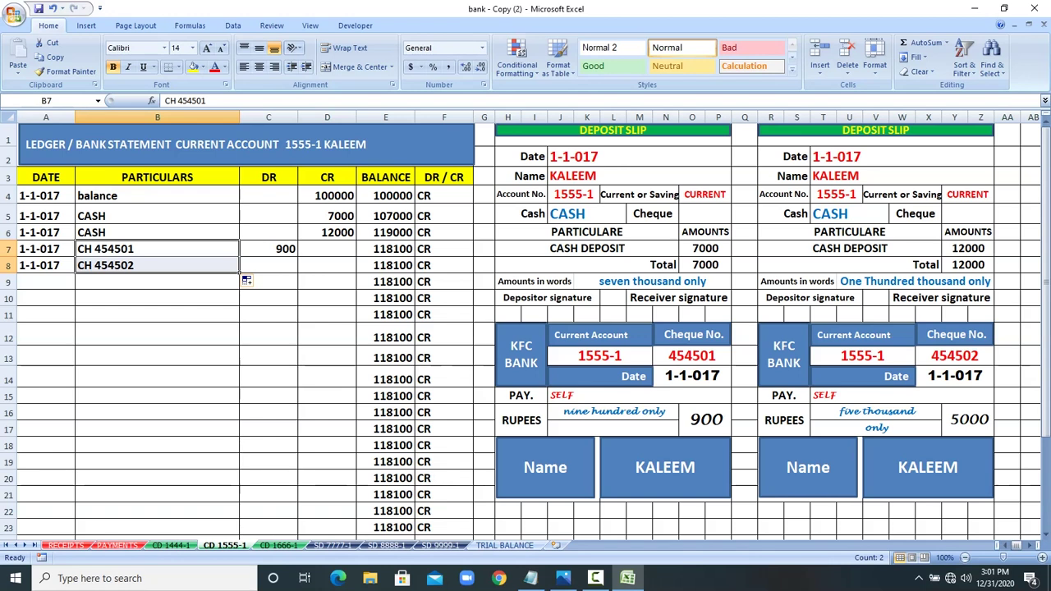
pyautogui.click(967, 419)
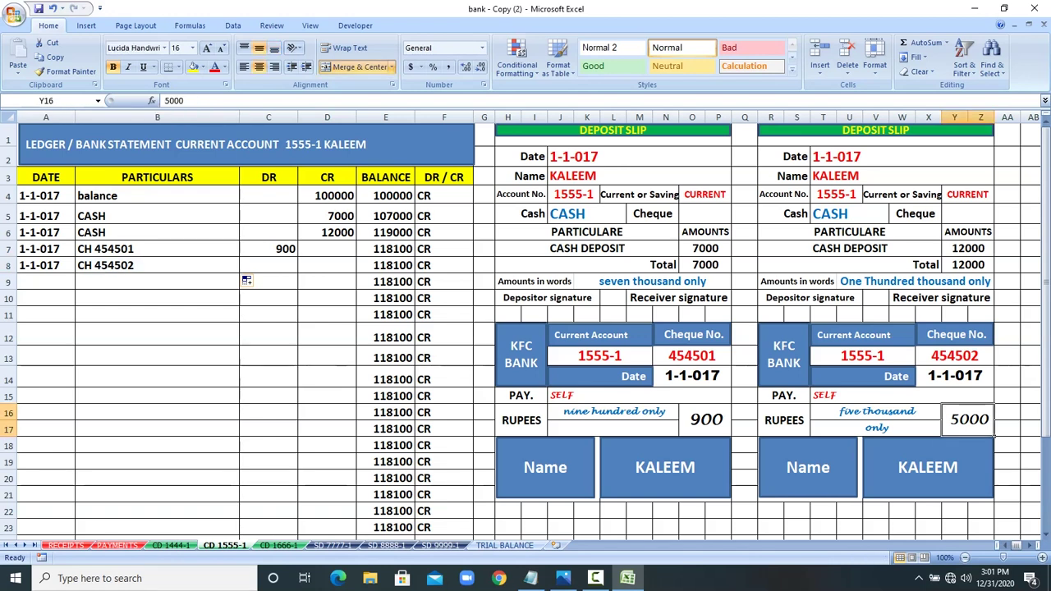
pyautogui.click(251, 265)
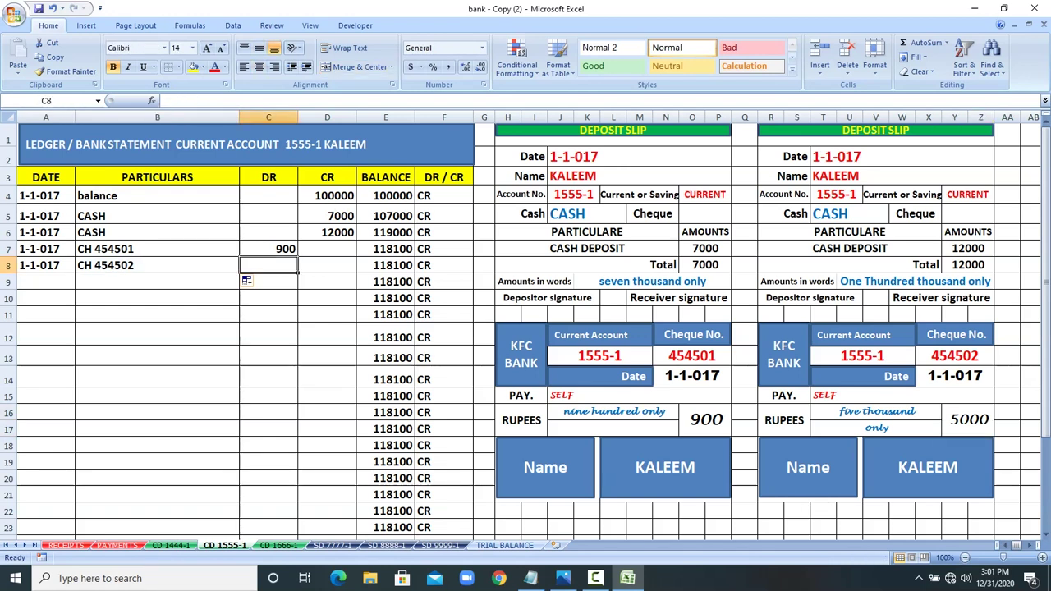
pyautogui.write('5000')
pyautogui.press('Return')
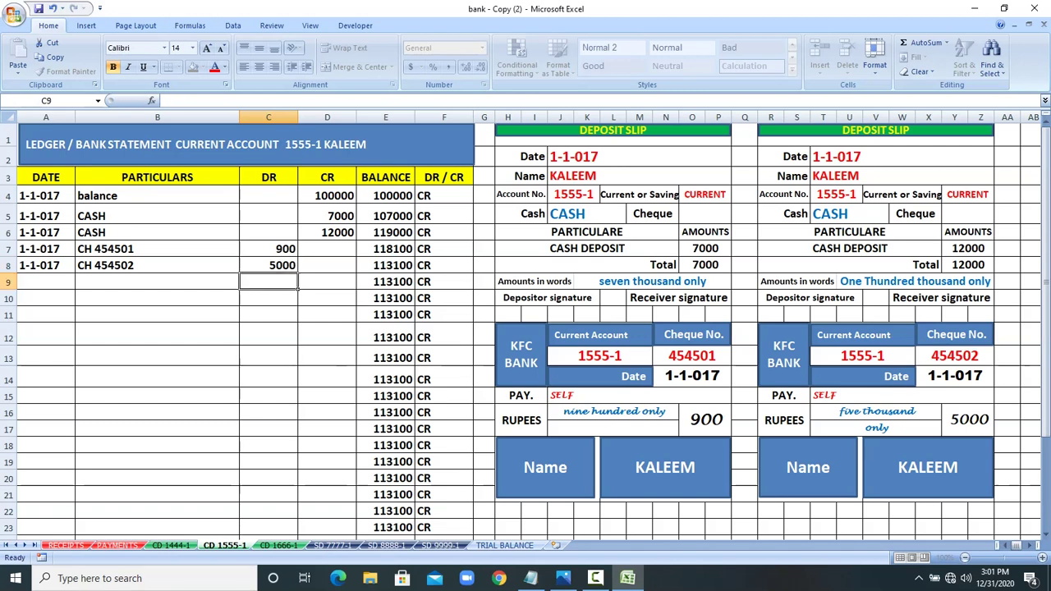
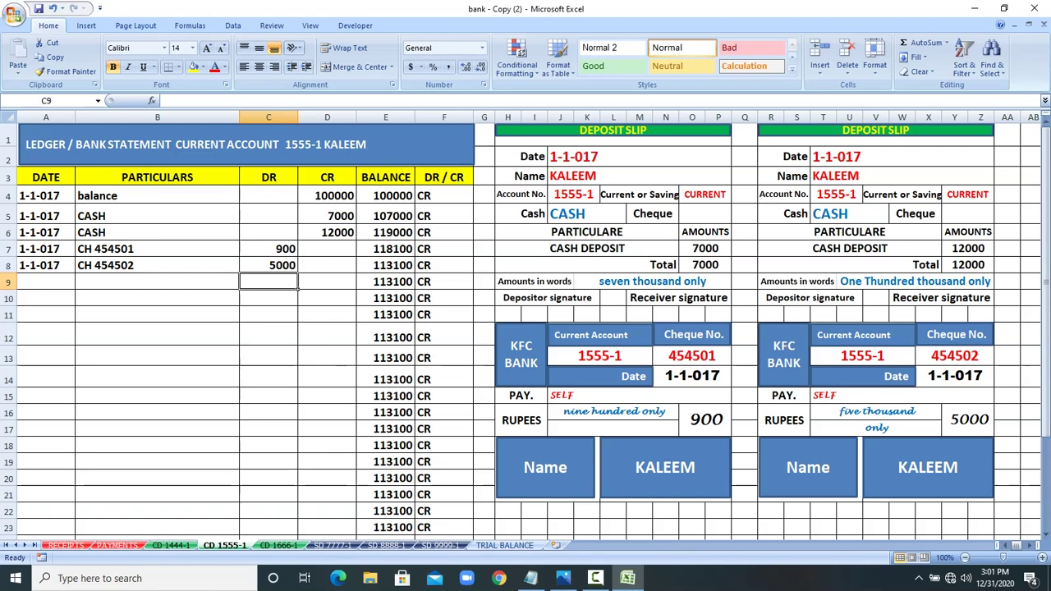
pyautogui.moveTo(386, 265); pyautogui.dragTo(386, 381)
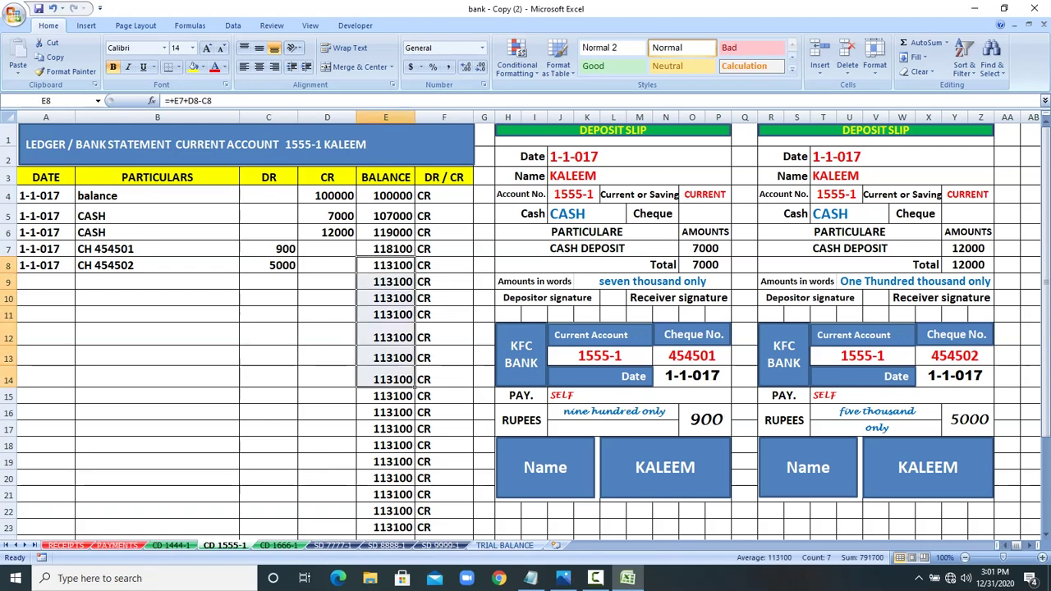
# Step: On the third current account's ledger sheet, copy the date in A4 into A5:A6
pyautogui.click(279, 545)
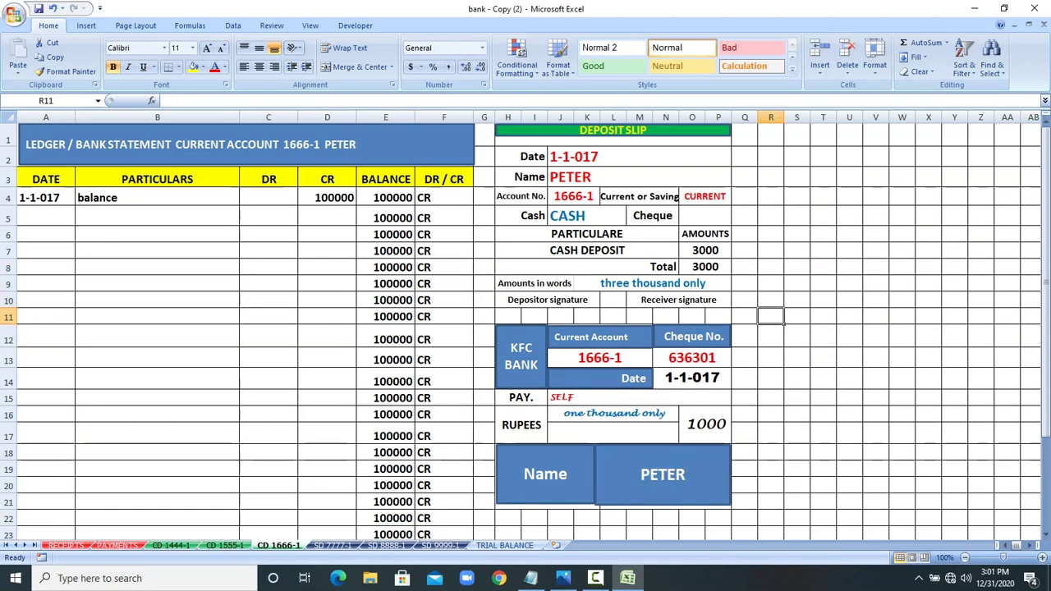
pyautogui.moveTo(612, 130); pyautogui.dragTo(706, 284)
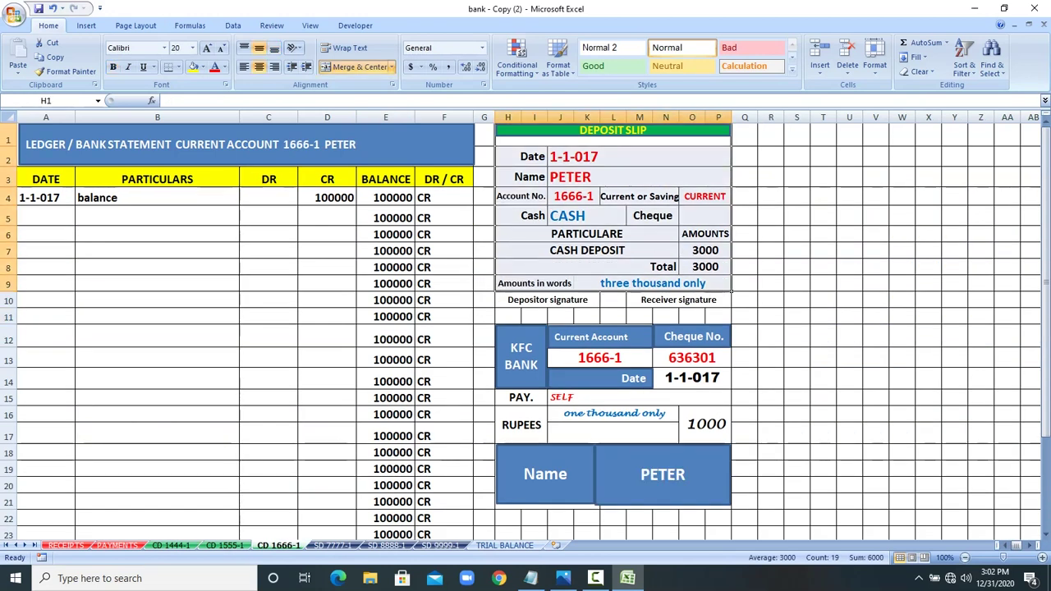
pyautogui.moveTo(587, 316); pyautogui.dragTo(706, 501)
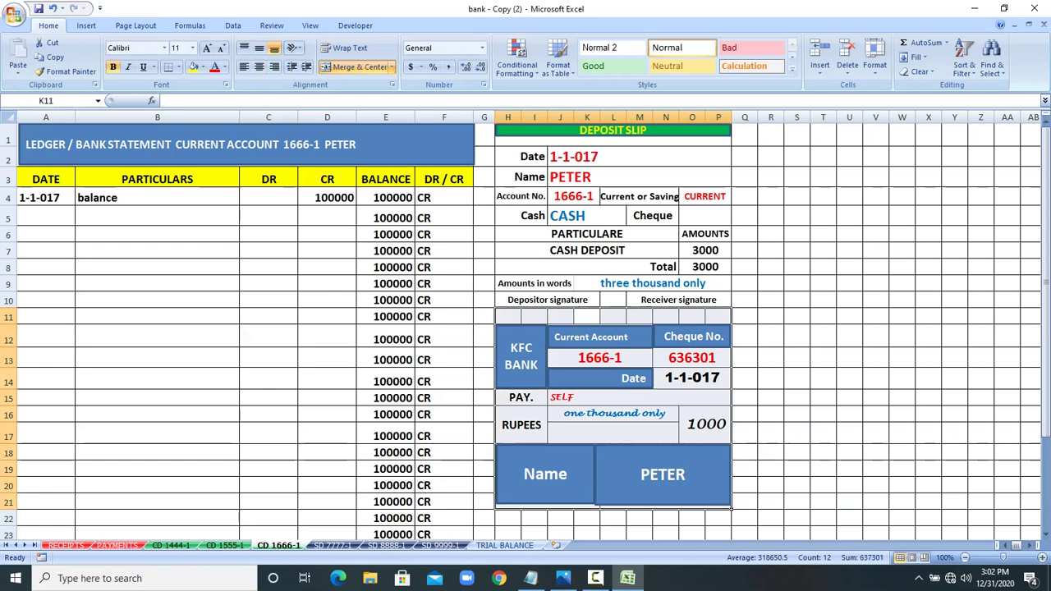
pyautogui.click(39, 197)
pyautogui.rightClick(40, 197)
pyautogui.click(90, 220)
pyautogui.moveTo(51, 216); pyautogui.dragTo(57, 234)
pyautogui.rightClick(65, 235)
pyautogui.click(96, 270)
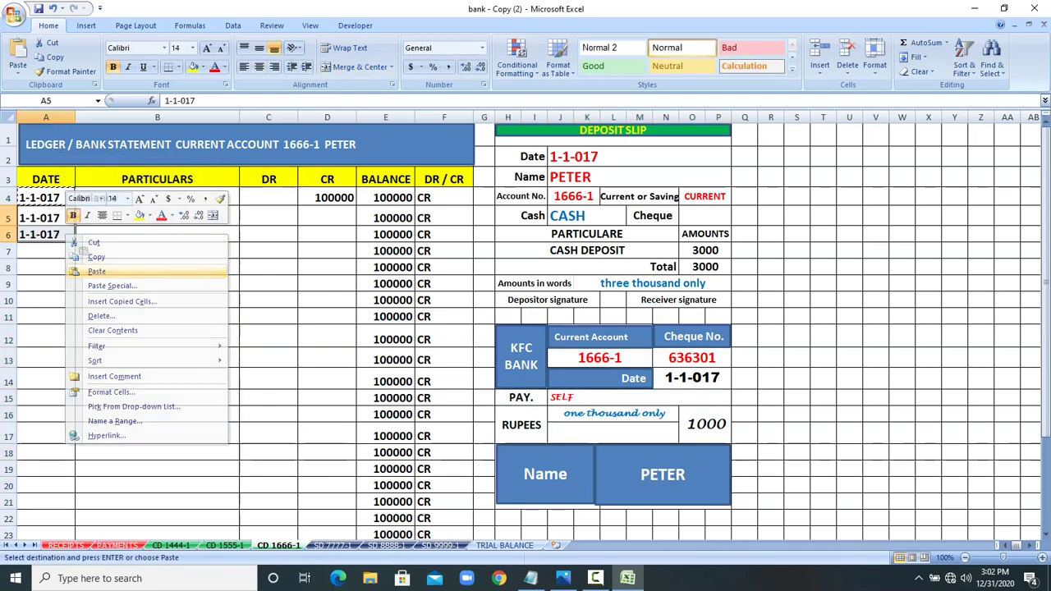
# Step: Record the deposit slip in row 5 of the third current account's ledger as CASH with a CR amount of 3000
pyautogui.click(123, 217)
pyautogui.write('CAS')
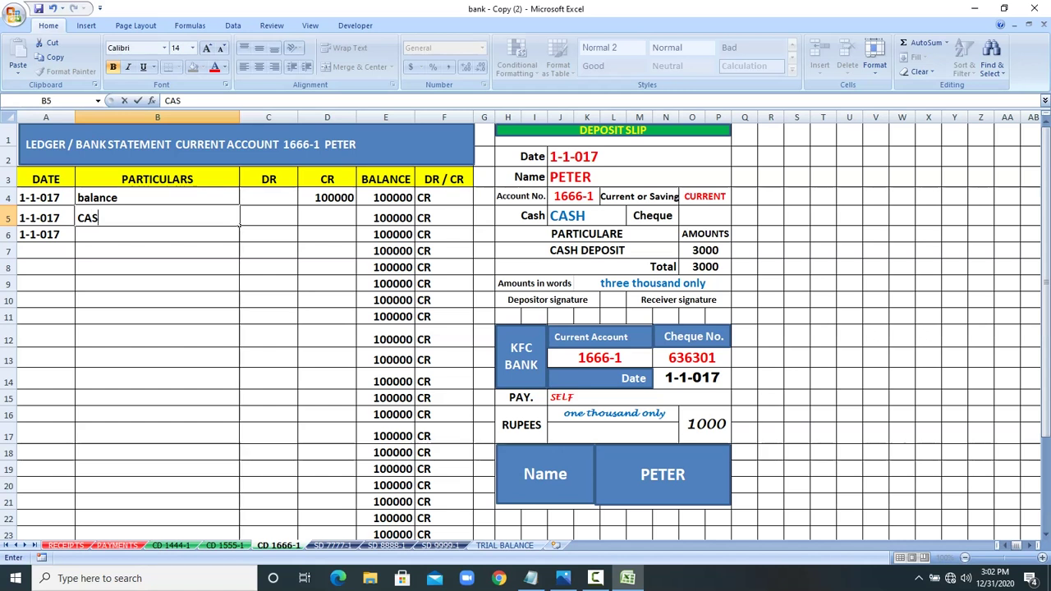
pyautogui.write('H')
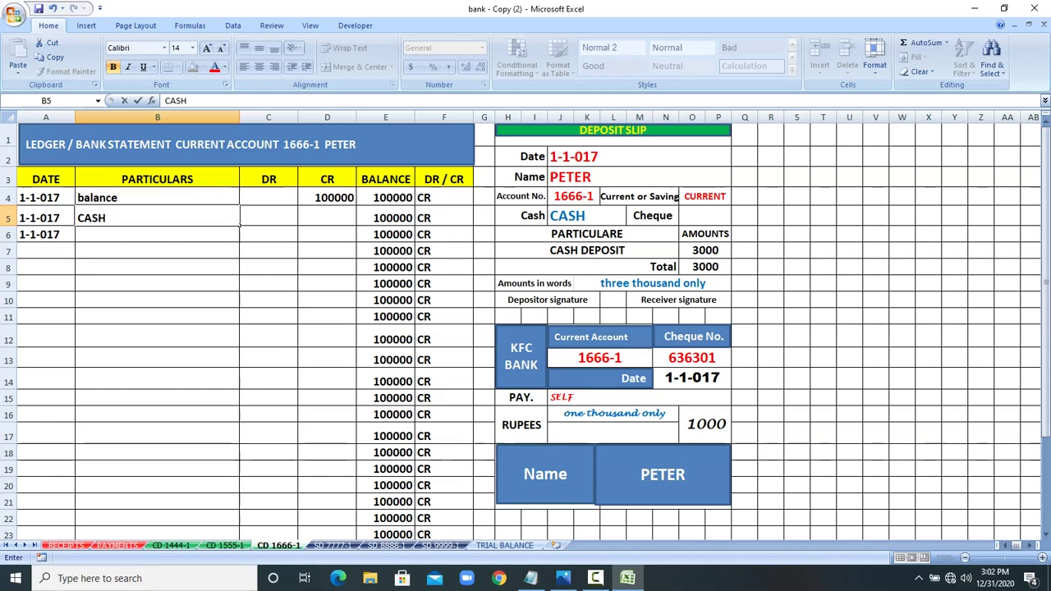
pyautogui.click(704, 266)
pyautogui.click(326, 216)
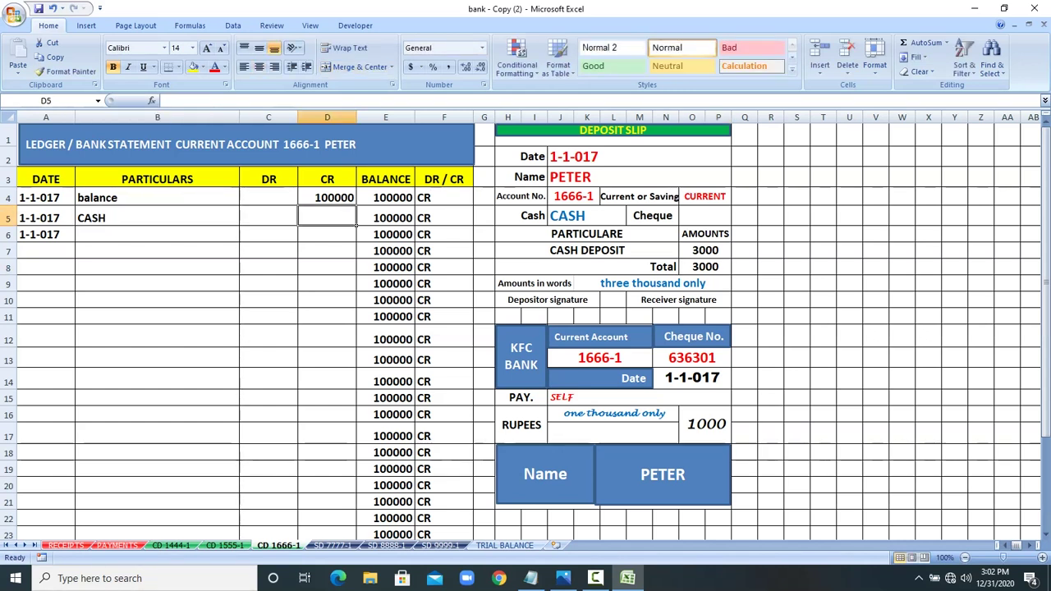
pyautogui.write('3000')
pyautogui.press('Return')
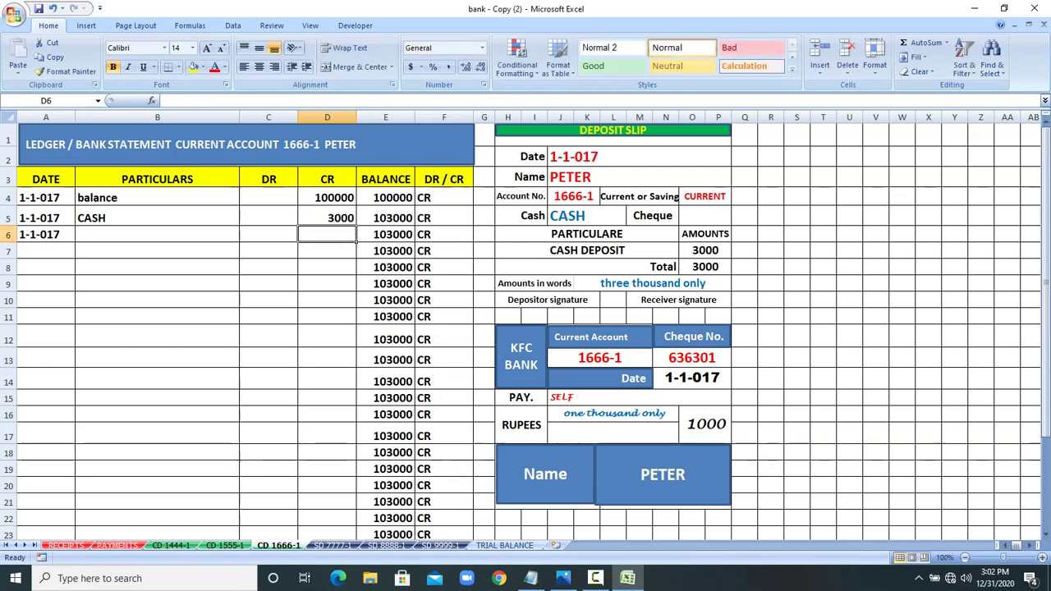
# Step: Record the cheque in row 6 with CH and its cheque number as the particulars and a DR amount of 1000
pyautogui.click(157, 235)
pyautogui.write('CH')
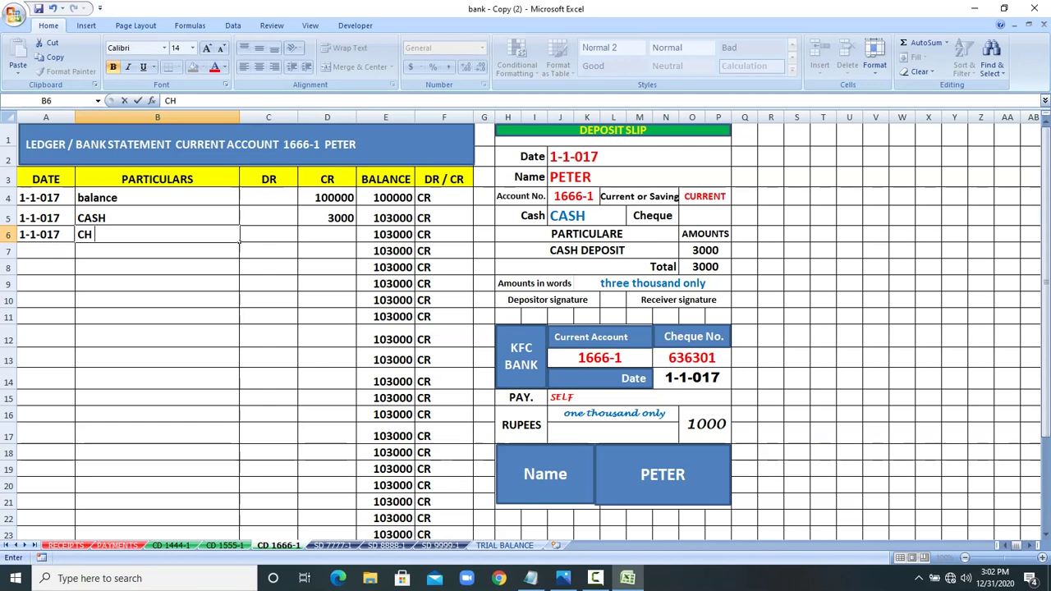
pyautogui.write(' 6363')
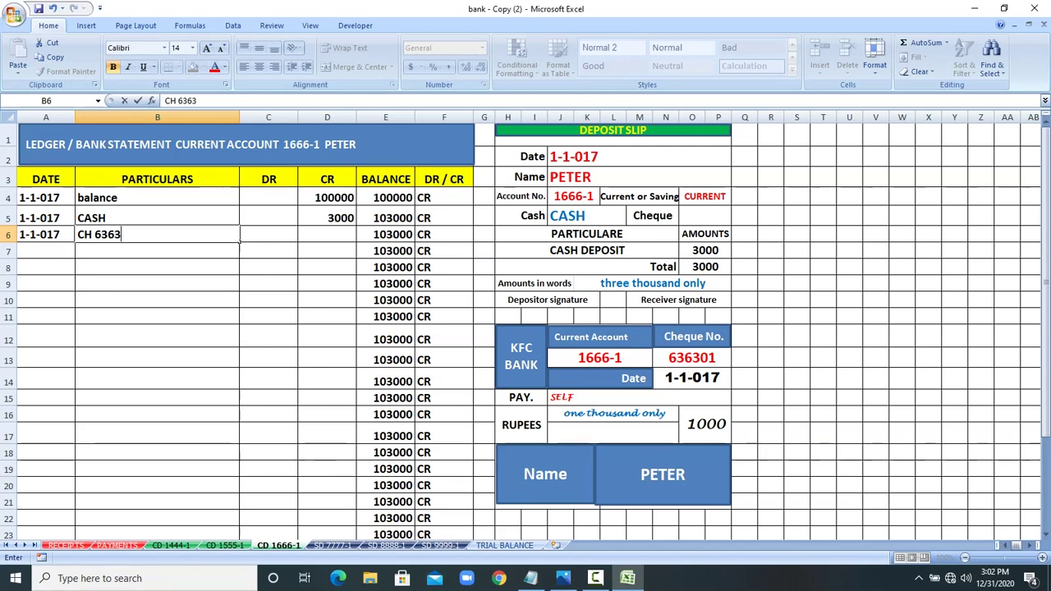
pyautogui.write('01')
pyautogui.click(692, 357)
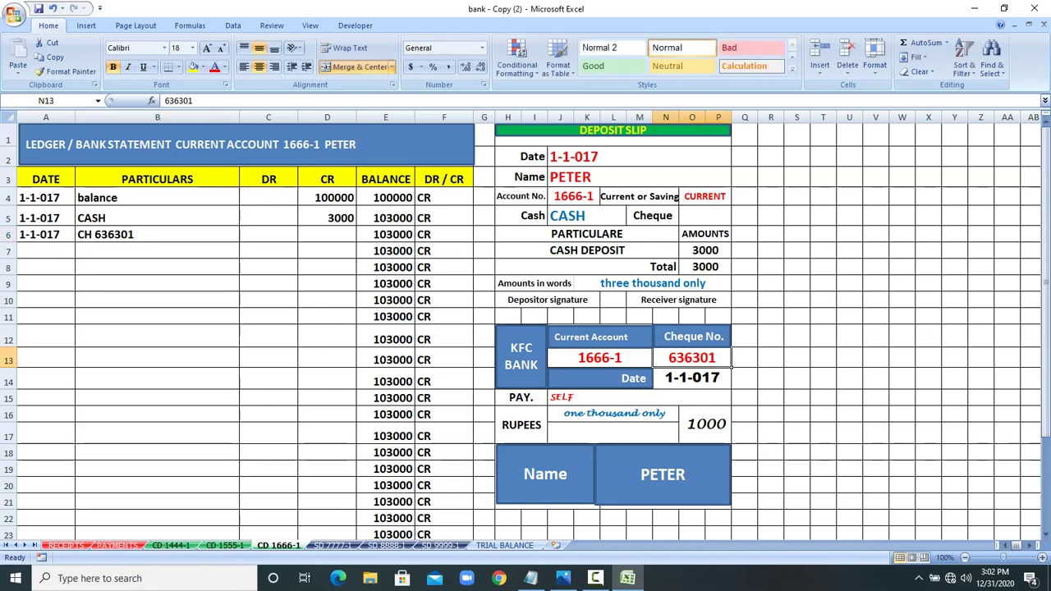
pyautogui.click(705, 424)
pyautogui.click(269, 235)
pyautogui.write('10')
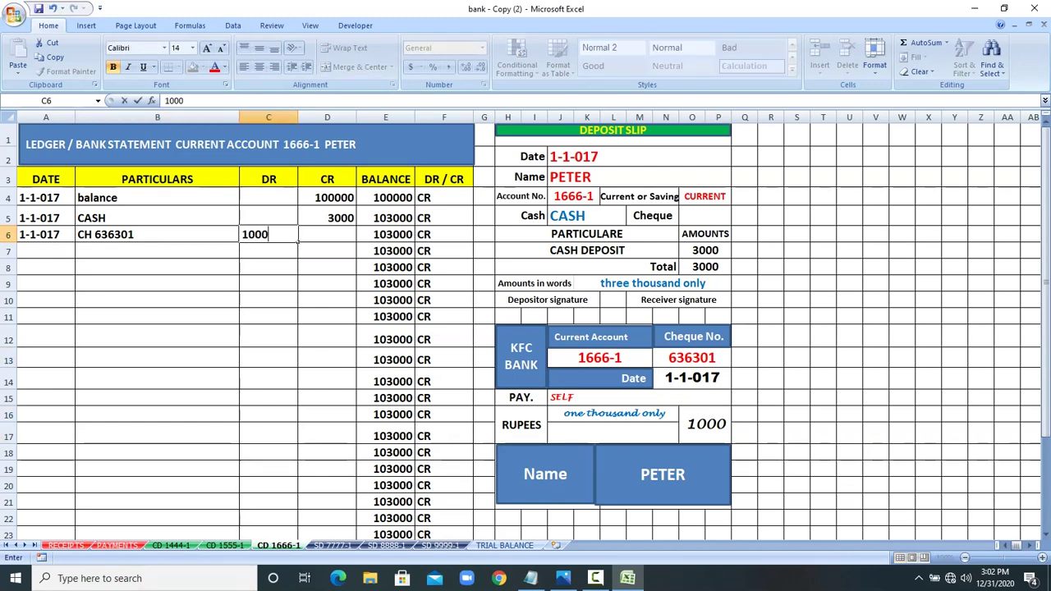
pyautogui.write('00')
pyautogui.press('Return')
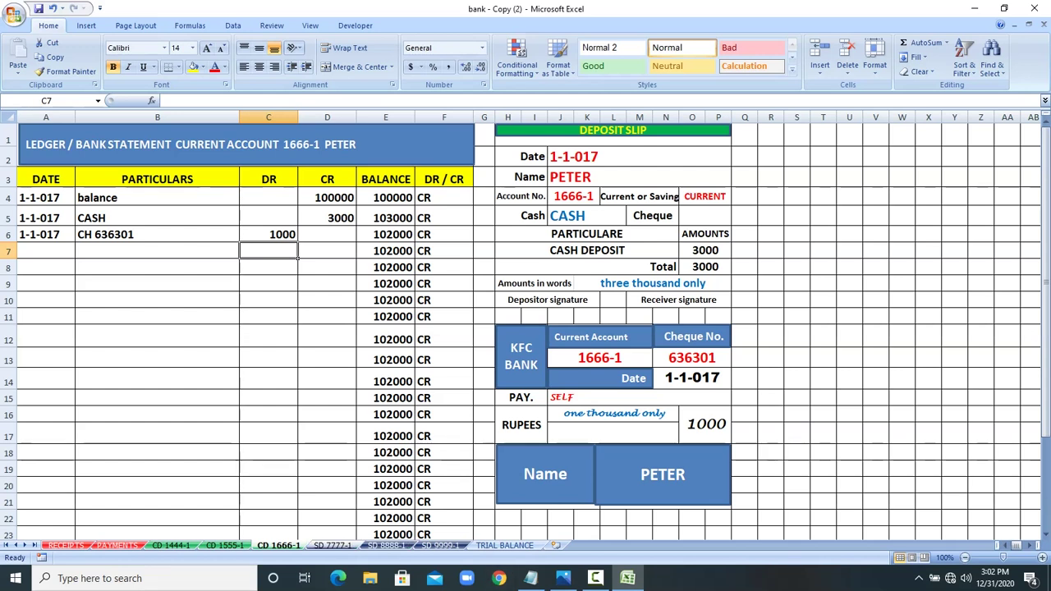
# Step: On the first saving account's ledger sheet, copy the date in A4 into A5:A6
pyautogui.hotkey('ctrl', 'pagedown')
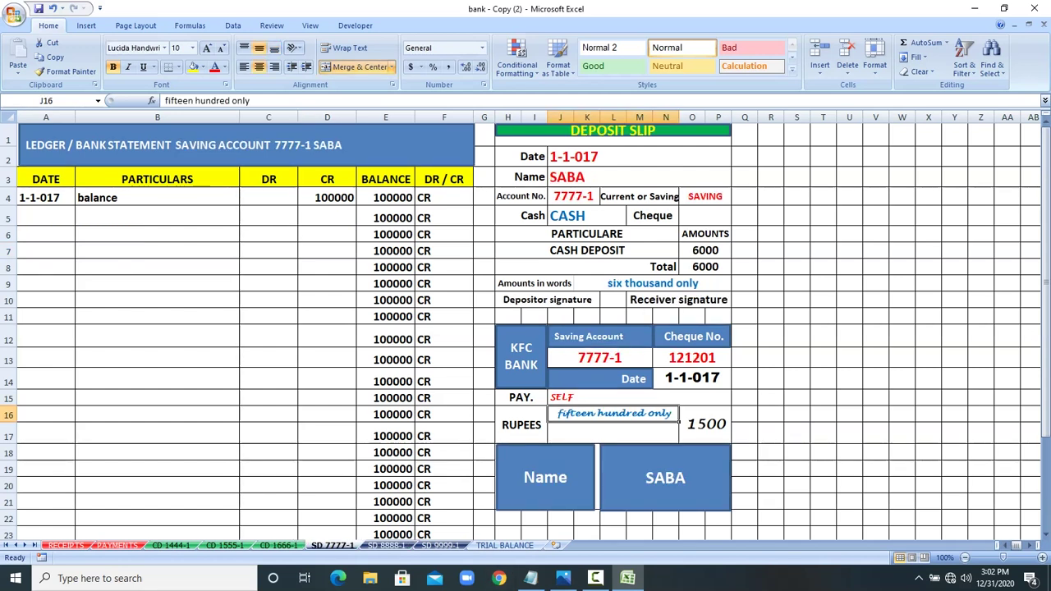
pyautogui.moveTo(611, 141); pyautogui.dragTo(656, 234)
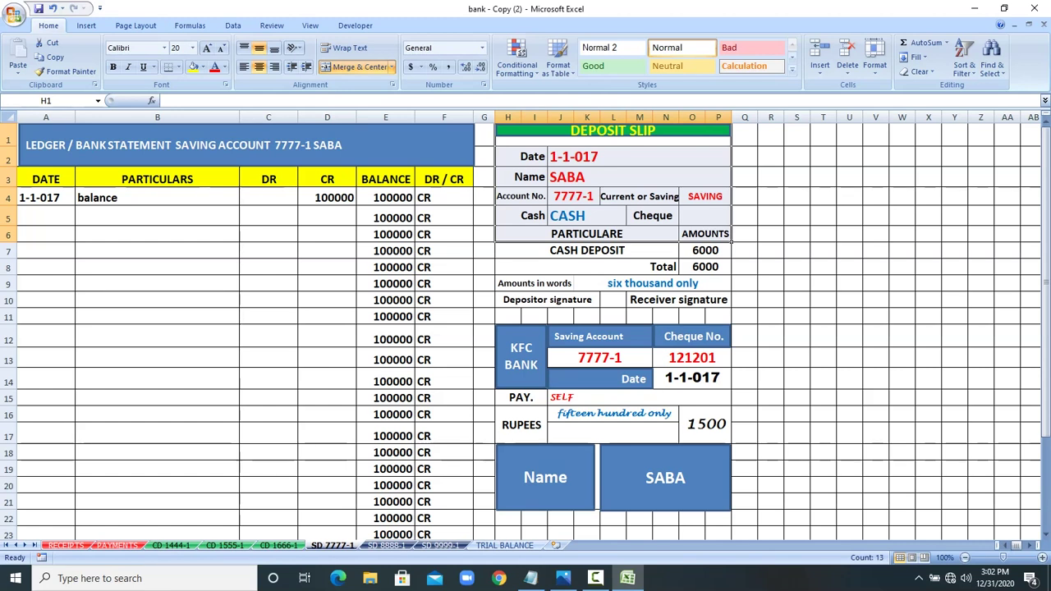
pyautogui.click(612, 178)
pyautogui.click(586, 216)
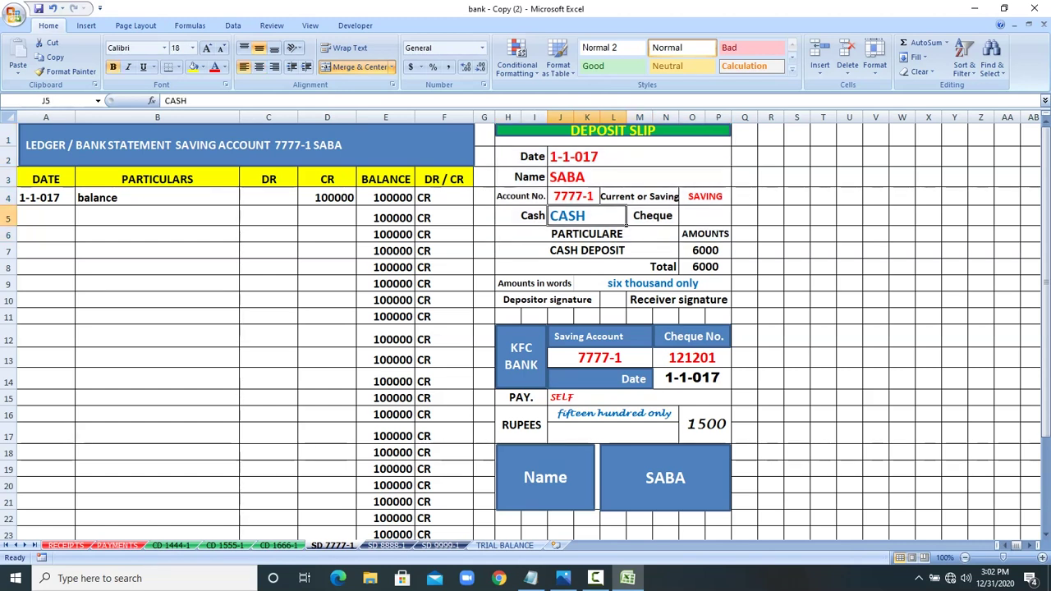
pyautogui.click(40, 198)
pyautogui.rightClick(40, 197)
pyautogui.click(69, 222)
pyautogui.moveTo(49, 217); pyautogui.dragTo(53, 233)
pyautogui.rightClick(52, 230)
pyautogui.click(85, 269)
# Step: Record the deposit slip in row 5 of the first saving account's ledger as CASH with a CR amount of 6000
pyautogui.click(131, 217)
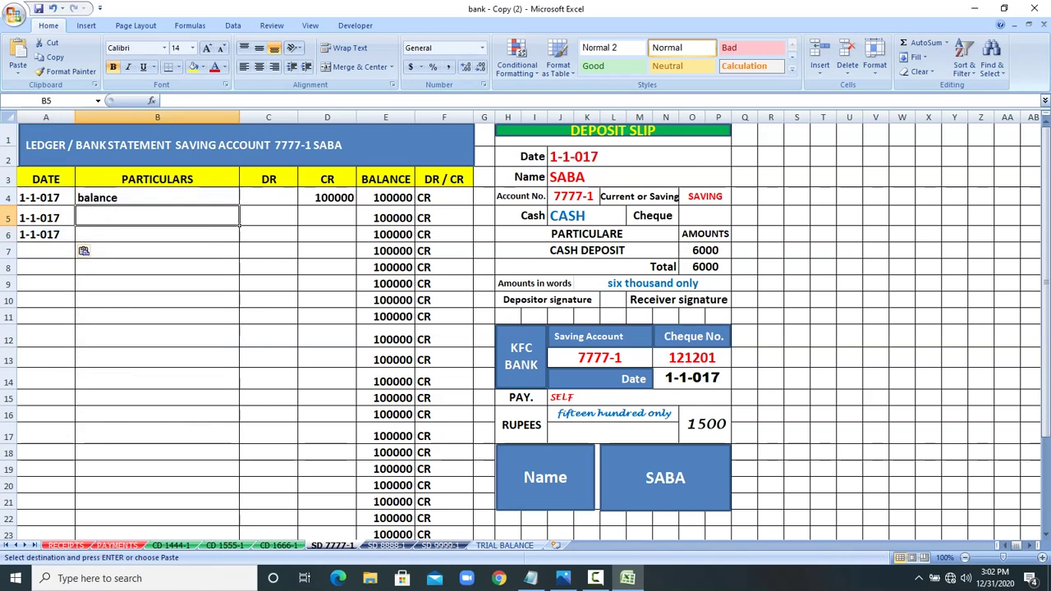
pyautogui.write('CASH')
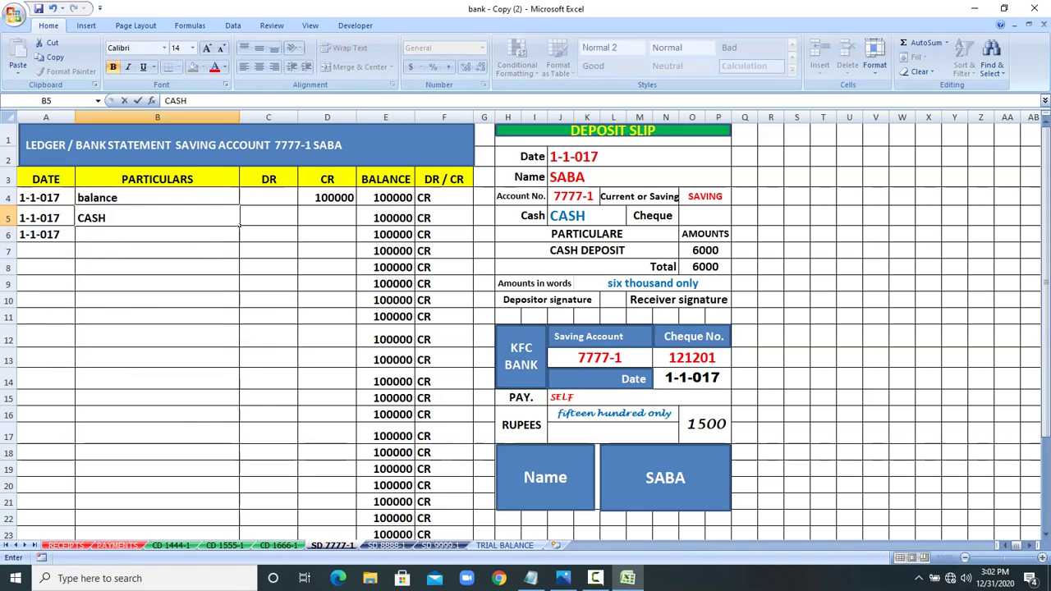
pyautogui.click(722, 269)
pyautogui.click(345, 218)
pyautogui.write('6000')
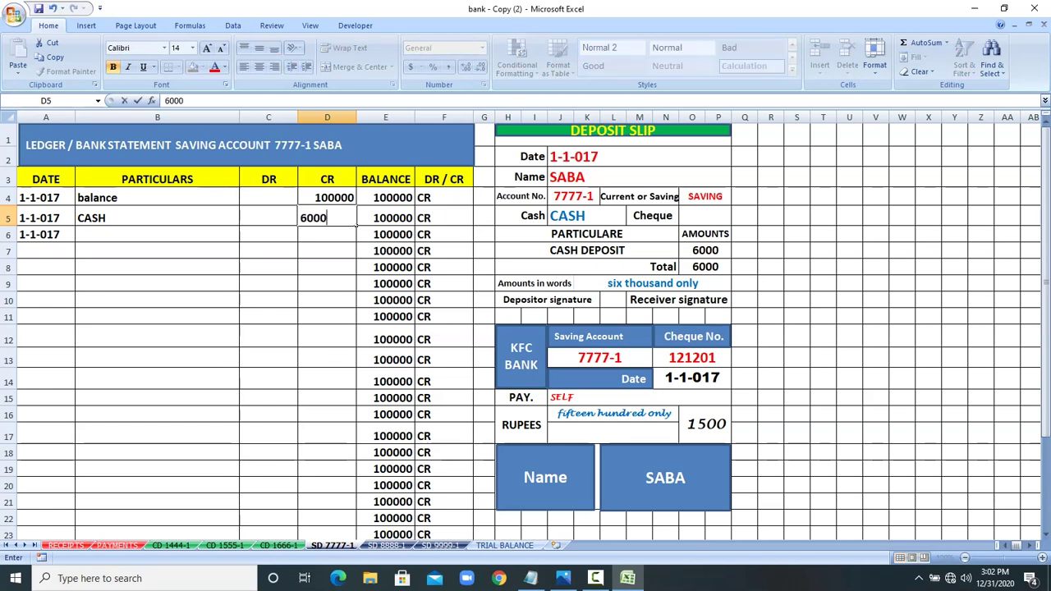
pyautogui.press('Return')
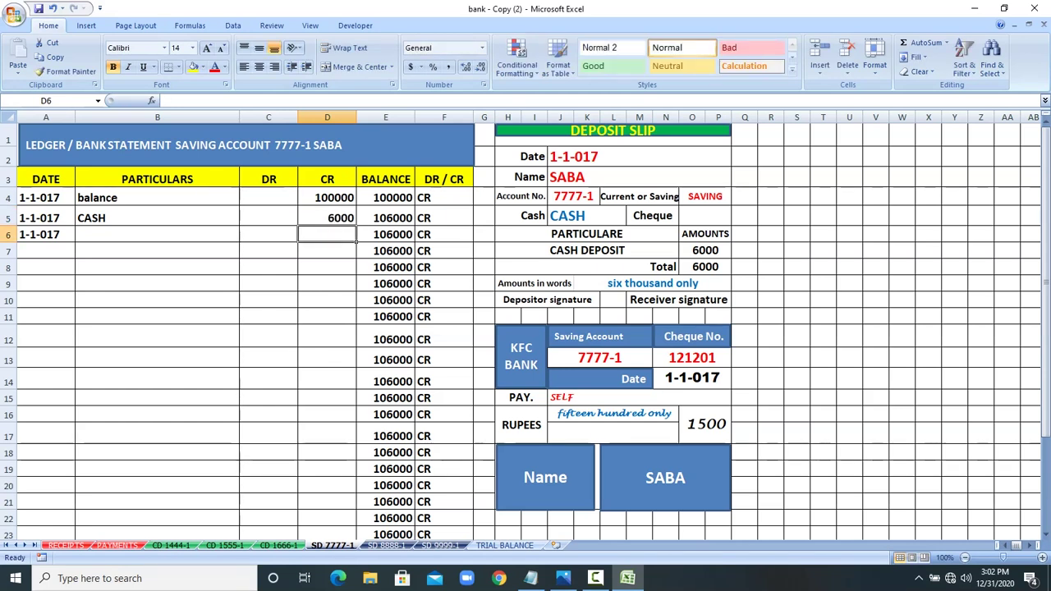
# Step: Record the first saving account's cheque in row 6 with CH and its cheque number as the particulars and a DR amount of 1500
pyautogui.click(691, 358)
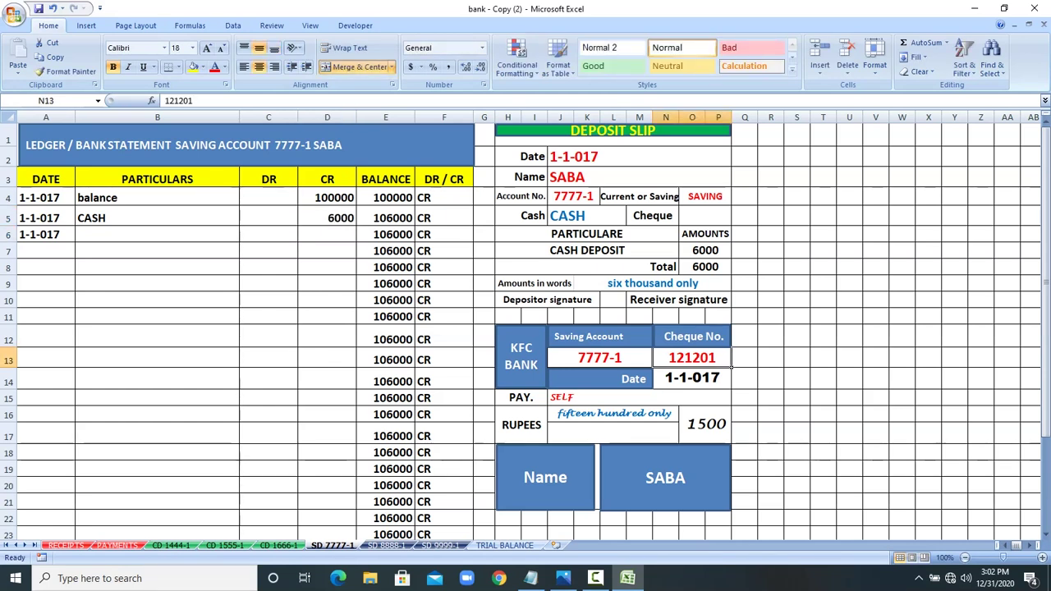
pyautogui.click(236, 237)
pyautogui.write('CH')
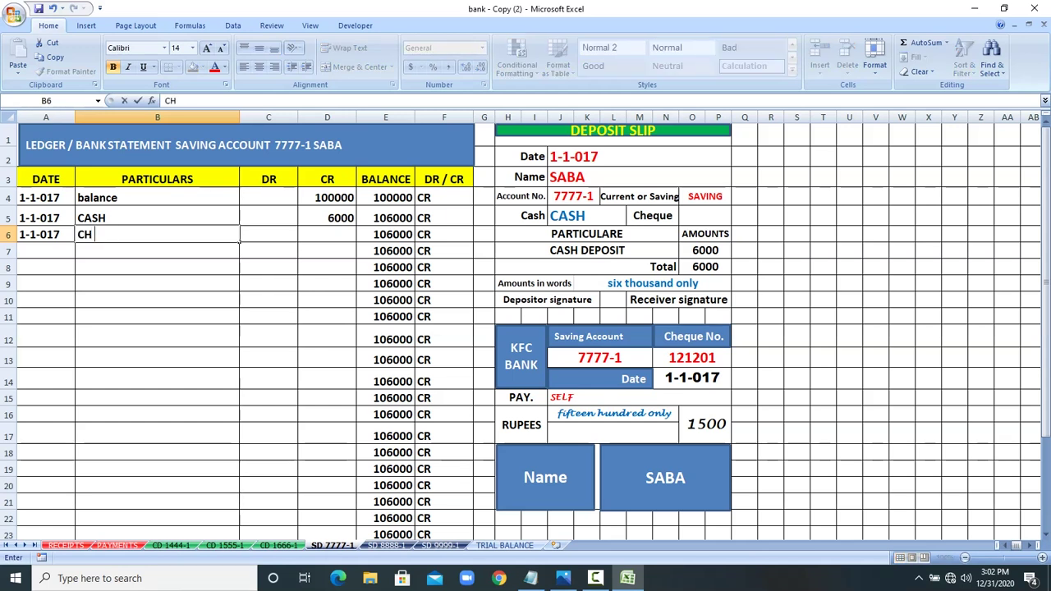
pyautogui.write(' 121201')
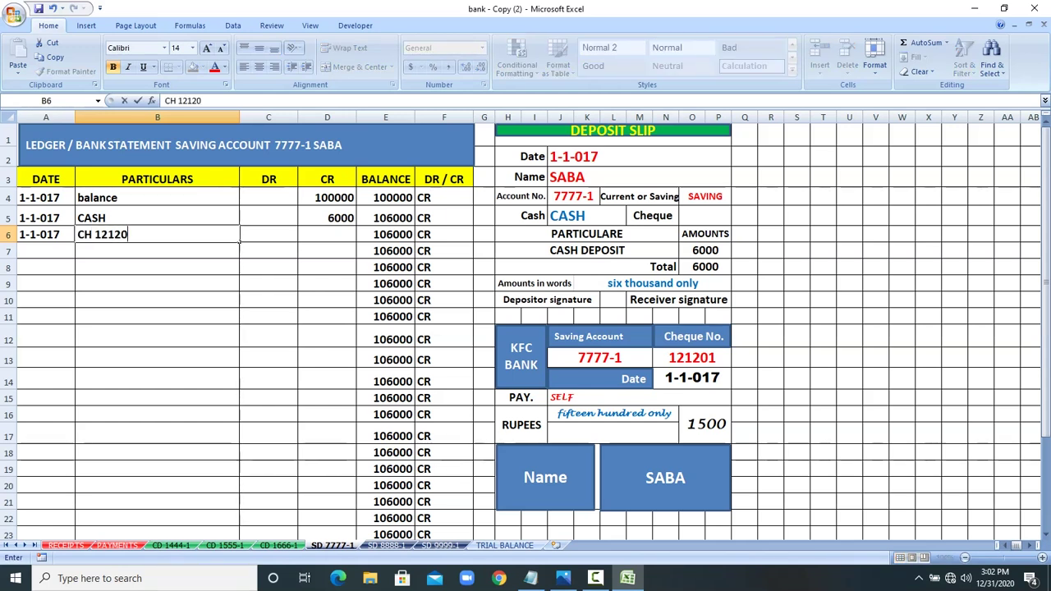
pyautogui.press('Tab')
pyautogui.write('1500')
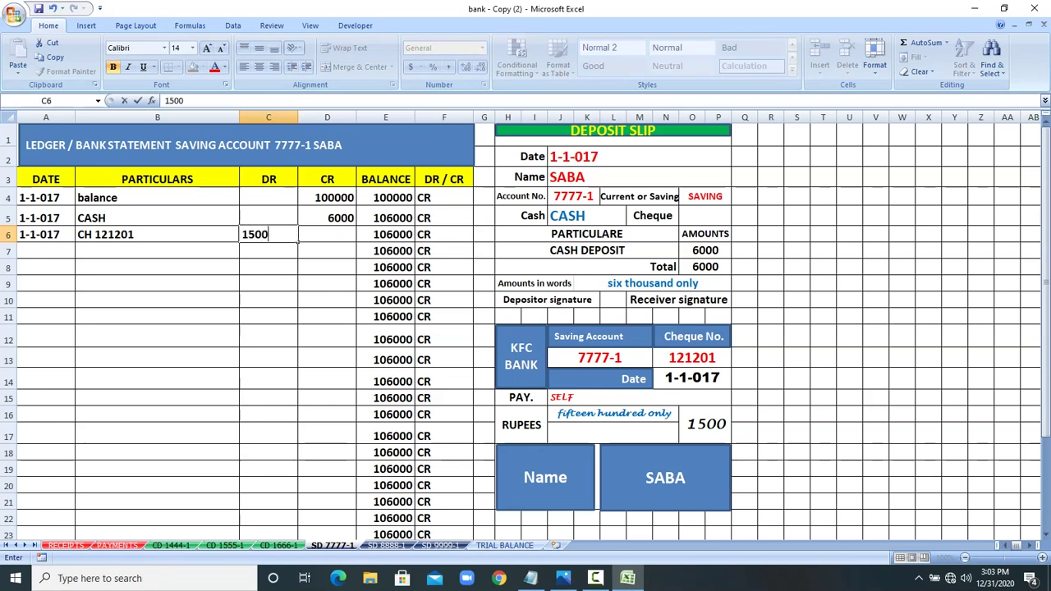
pyautogui.press('Return')
# Step: On the second saving account's ledger sheet, review the slip and cheque and copy the date in A4 into A5:A6
pyautogui.click(387, 545)
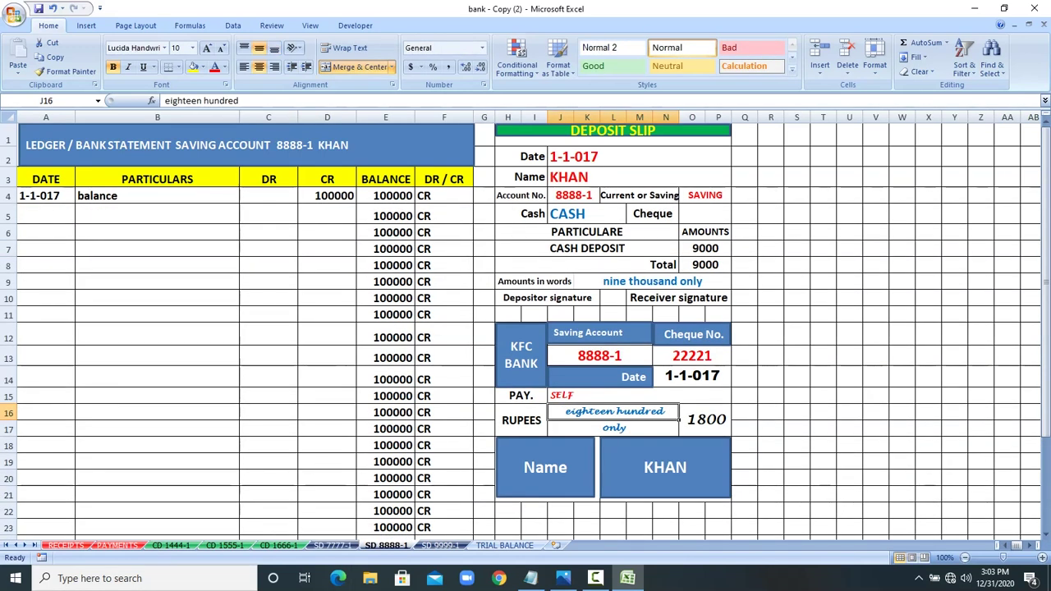
pyautogui.moveTo(623, 157); pyautogui.dragTo(636, 233)
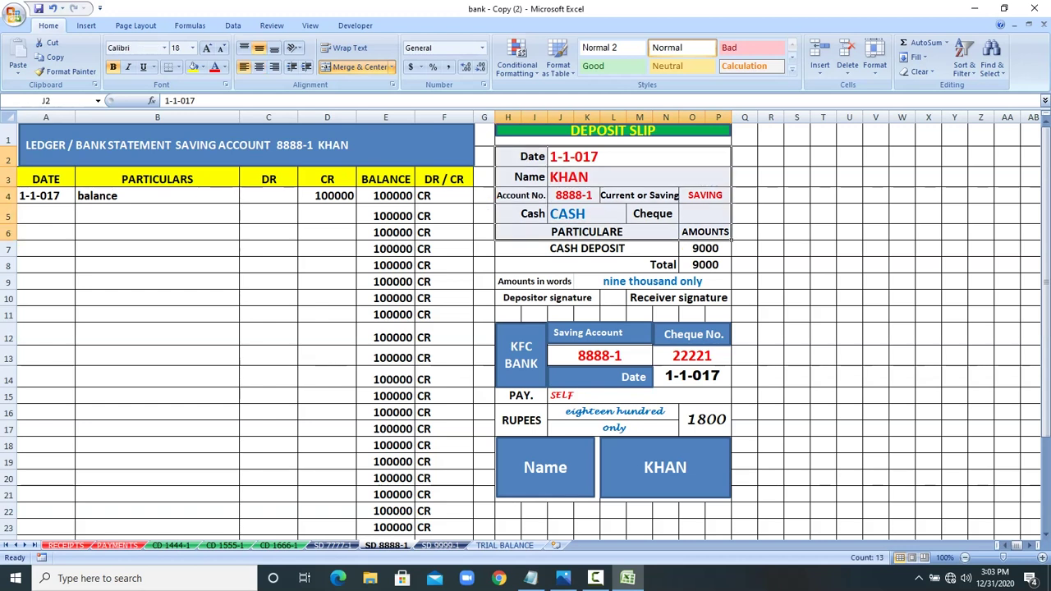
pyautogui.click(666, 314)
pyautogui.moveTo(666, 315); pyautogui.dragTo(665, 418)
pyautogui.click(876, 298)
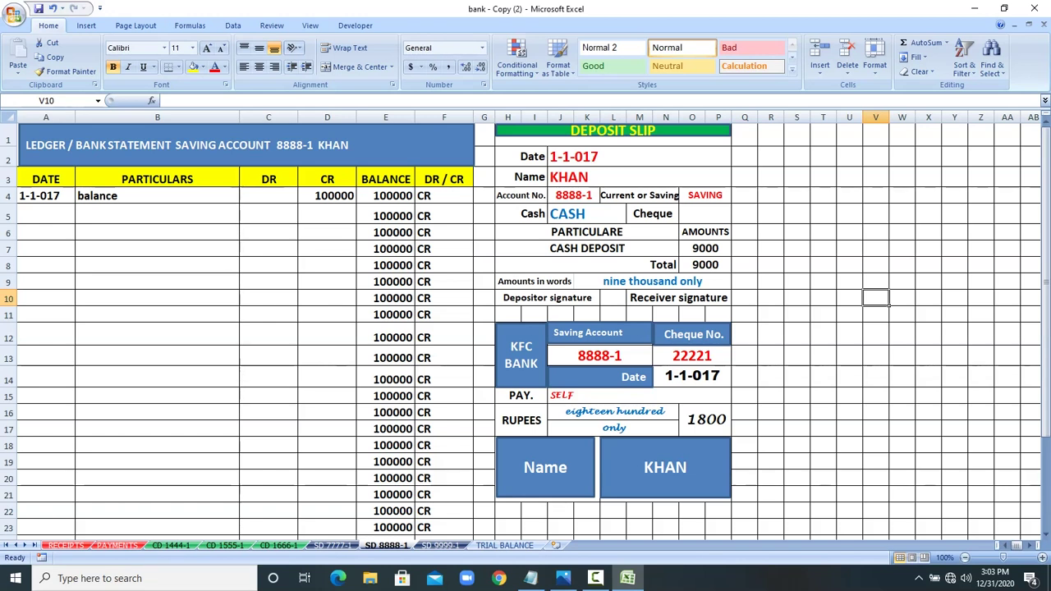
pyautogui.click(53, 214)
pyautogui.click(56, 195)
pyautogui.rightClick(56, 195)
pyautogui.click(88, 217)
pyautogui.moveTo(59, 216); pyautogui.dragTo(62, 233)
pyautogui.rightClick(61, 234)
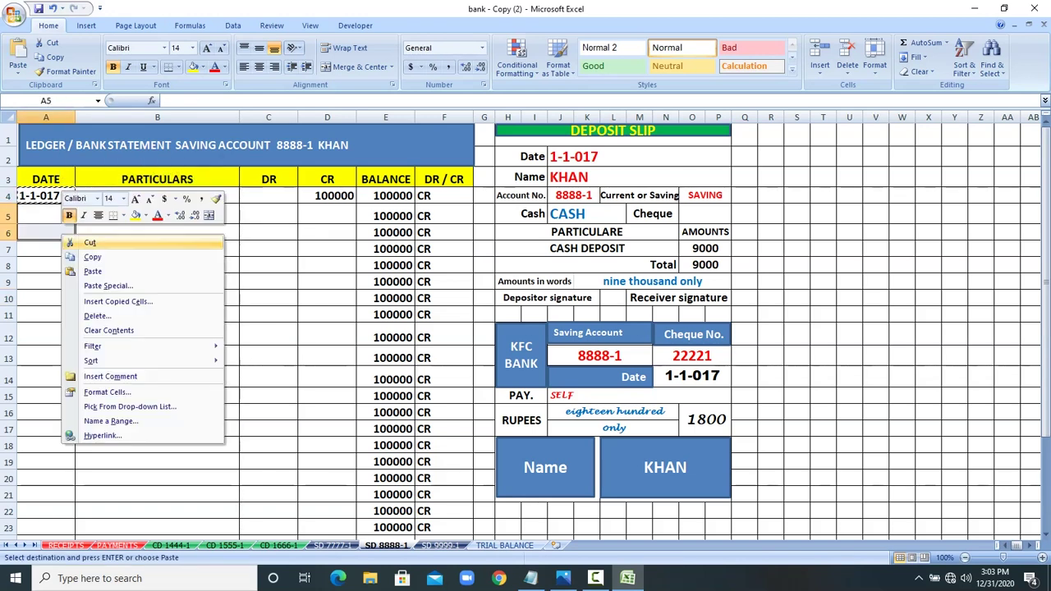
pyautogui.click(93, 271)
pyautogui.press('Escape')
# Step: Record the deposit slip in row 5 of the second saving account's ledger as CASH with a CR amount of 9000
pyautogui.click(237, 219)
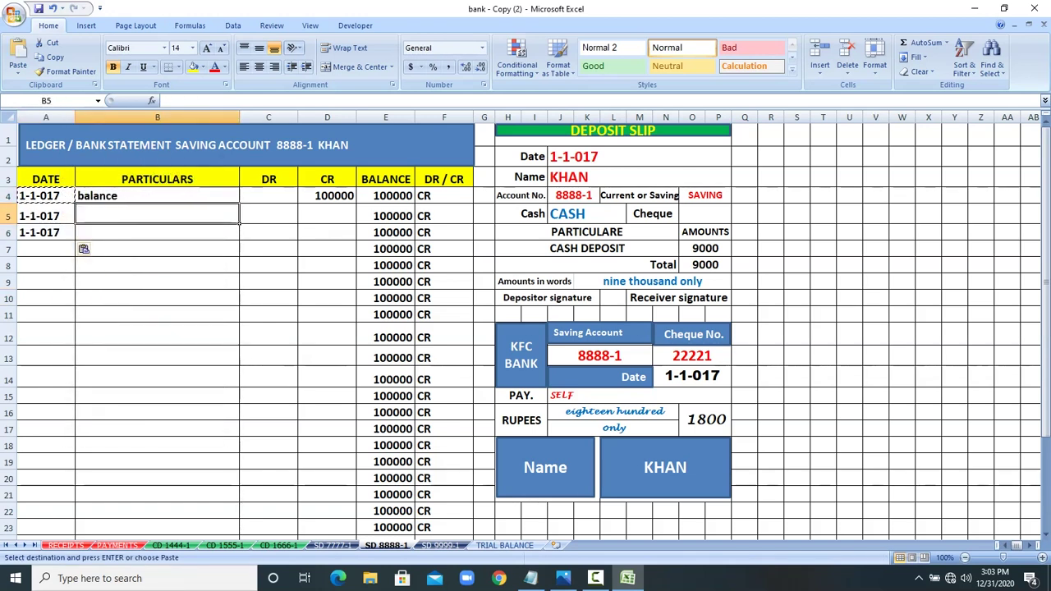
pyautogui.write('CASH')
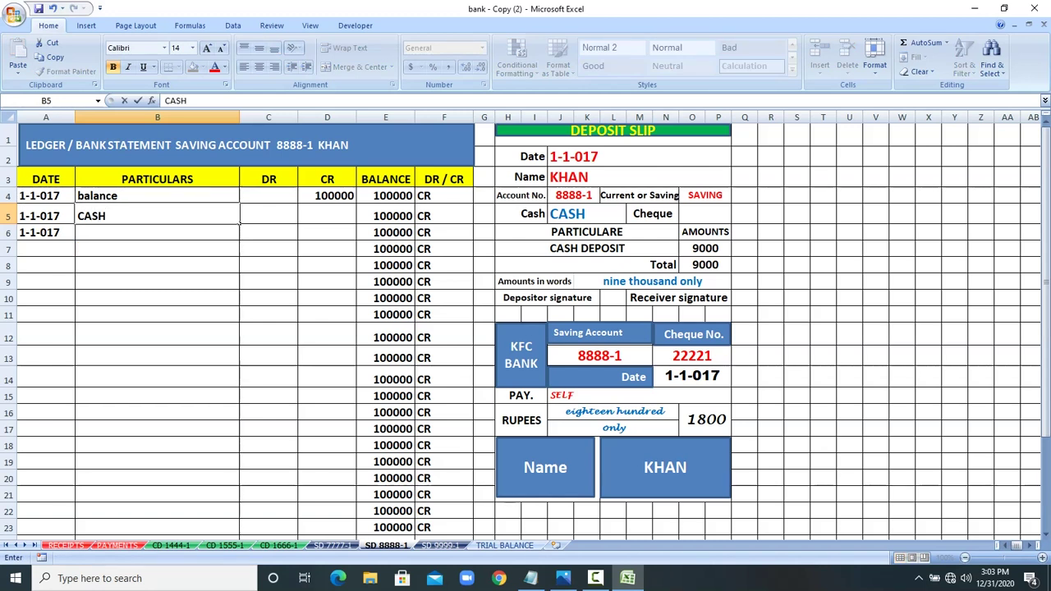
pyautogui.click(705, 265)
pyautogui.click(328, 215)
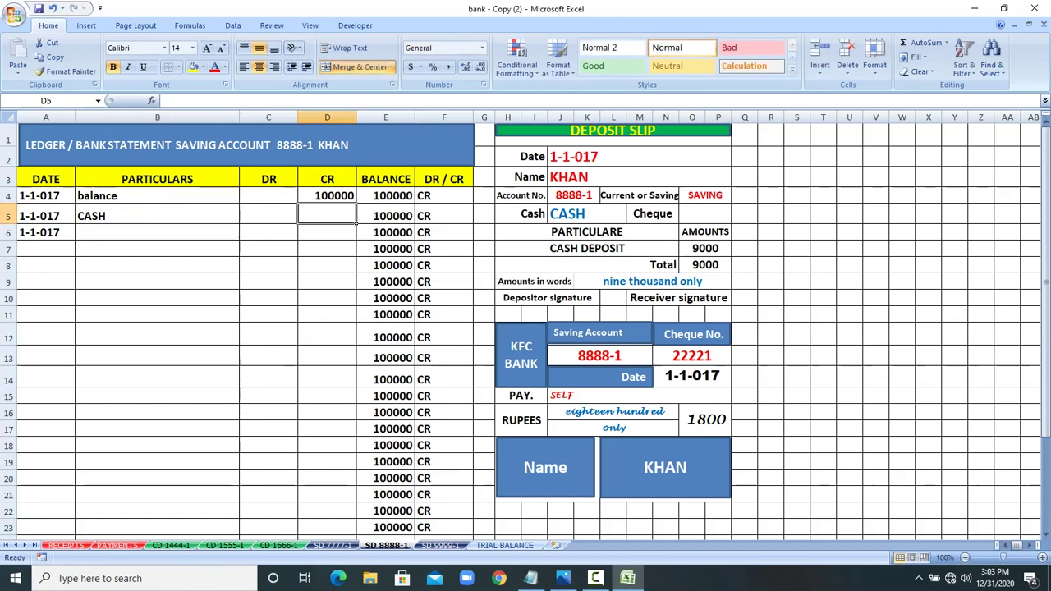
pyautogui.write('9000')
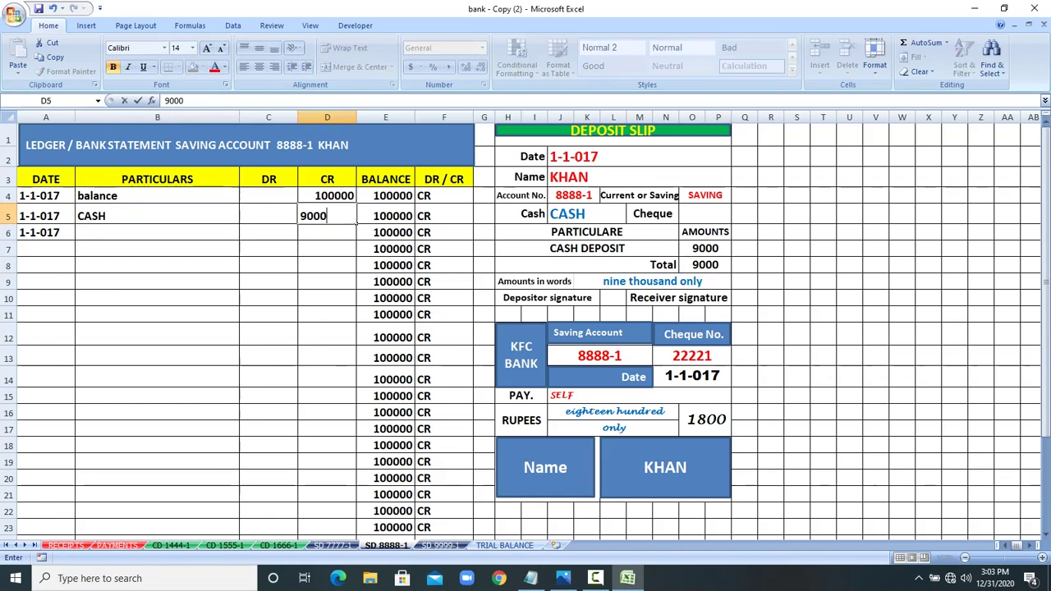
pyautogui.press('Return')
# Step: Record the second saving account's cheque in row 6 with CH and the cheque number as the particulars and a DR amount of 1800
pyautogui.moveTo(586, 315); pyautogui.dragTo(692, 314)
pyautogui.click(234, 233)
pyautogui.write('CHE')
pyautogui.press('BackSpace')
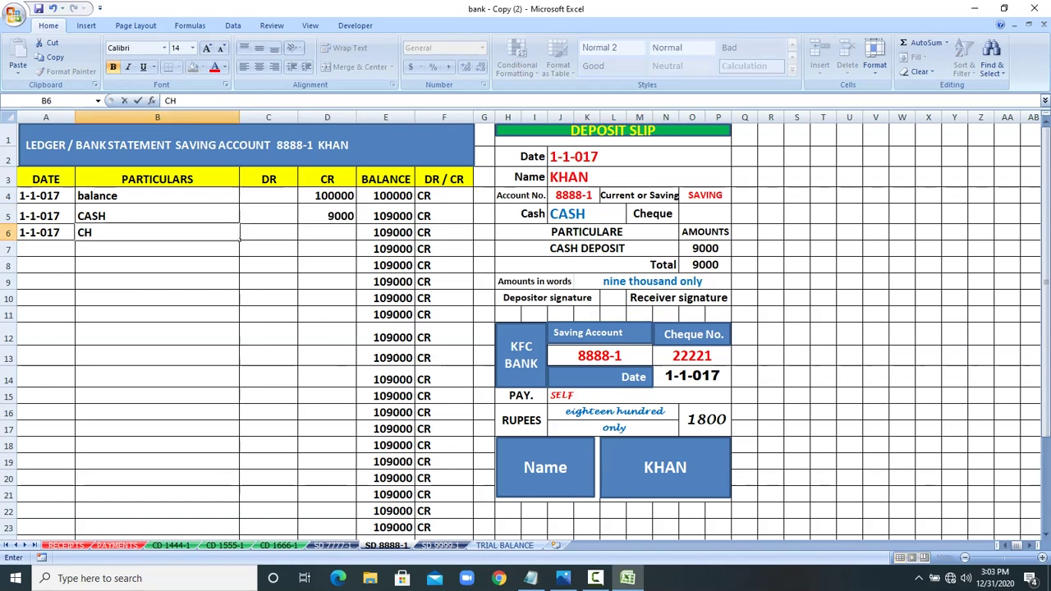
pyautogui.write('2222-')
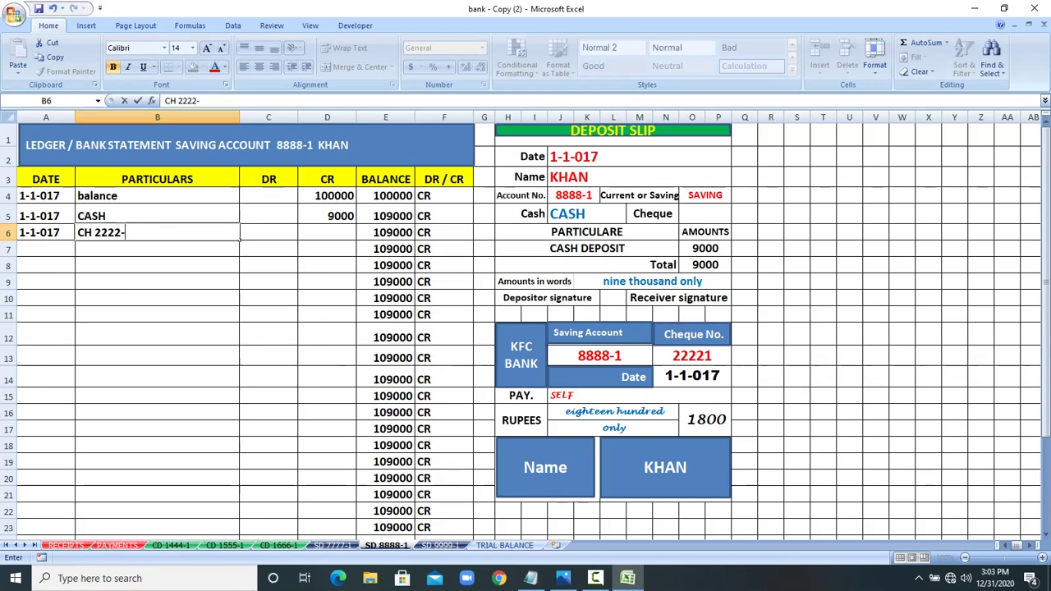
pyautogui.click(705, 419)
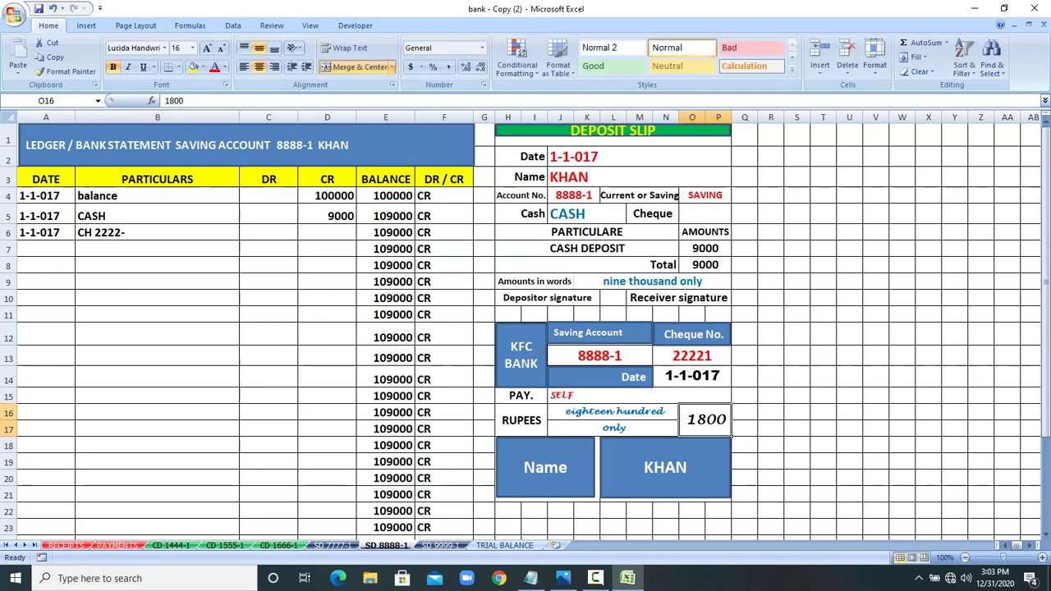
pyautogui.click(291, 235)
pyautogui.write('1800')
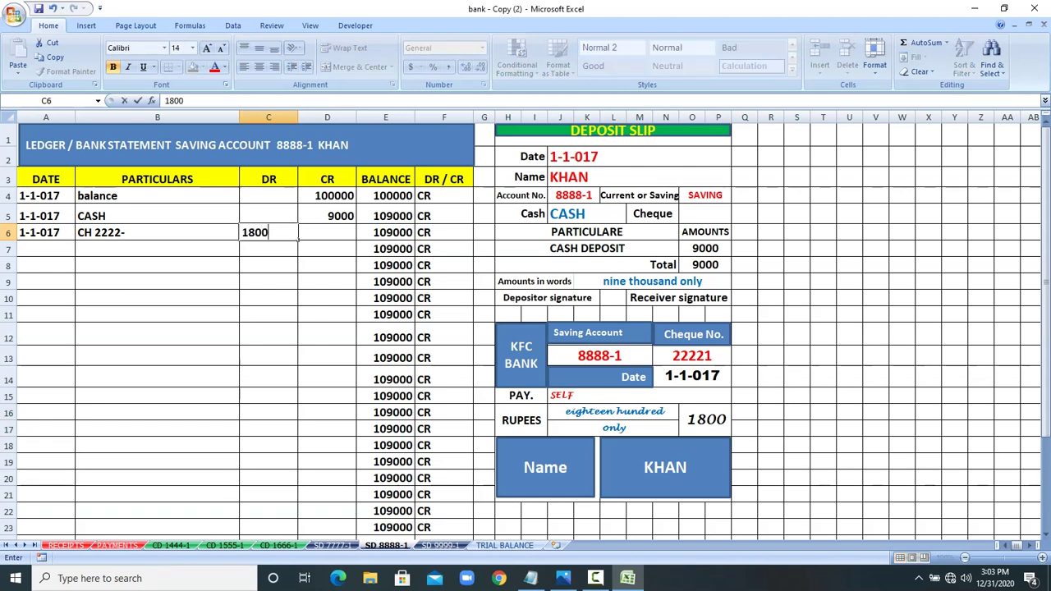
pyautogui.press('Return')
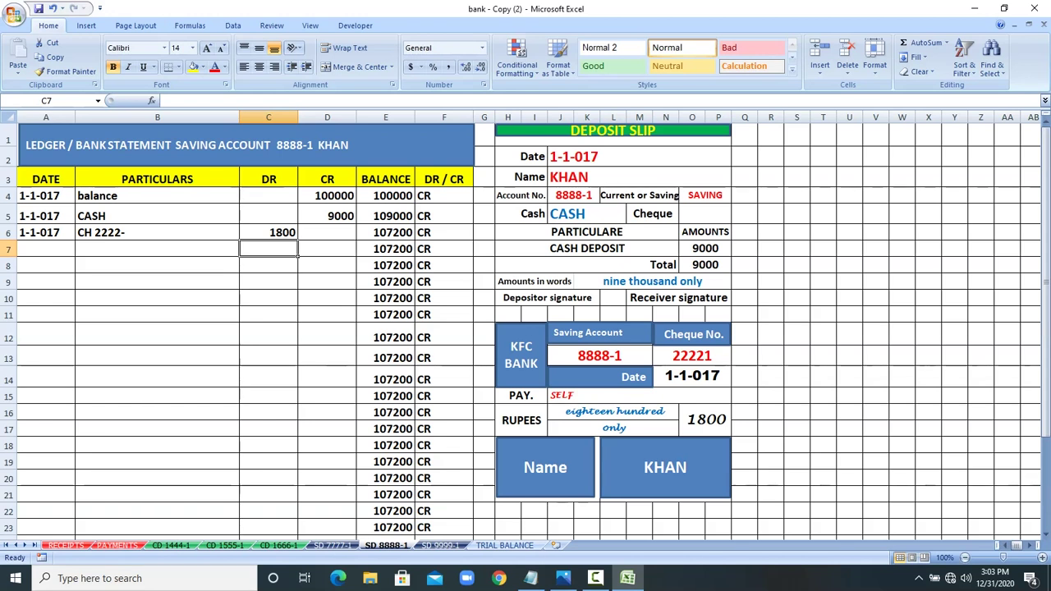
pyautogui.click(385, 249)
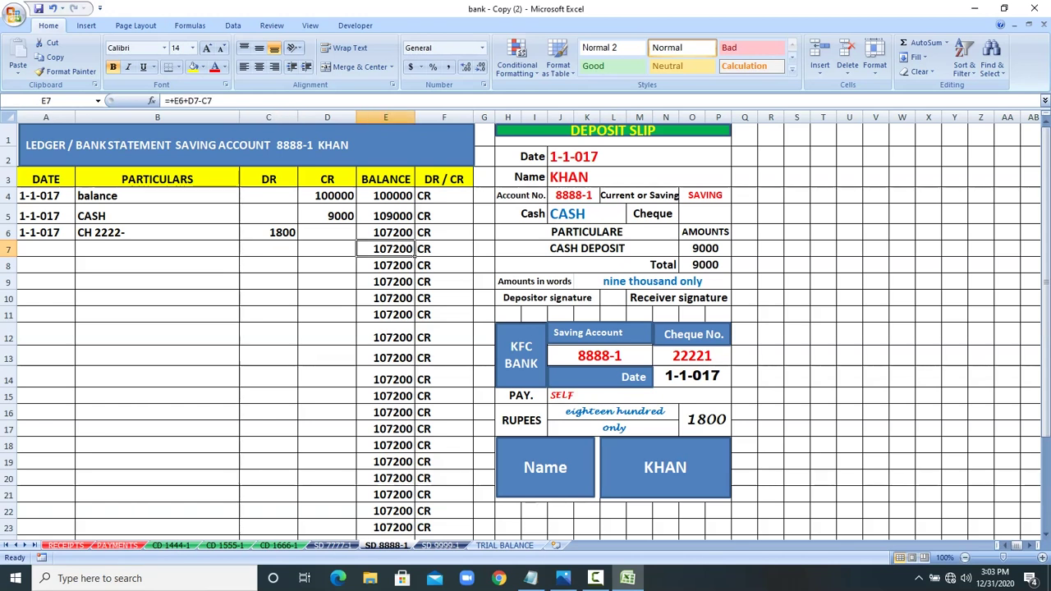
# Step: On the third saving account's ledger sheet, review both slips and cheques and copy the date in A4 into A5:A8
pyautogui.click(441, 545)
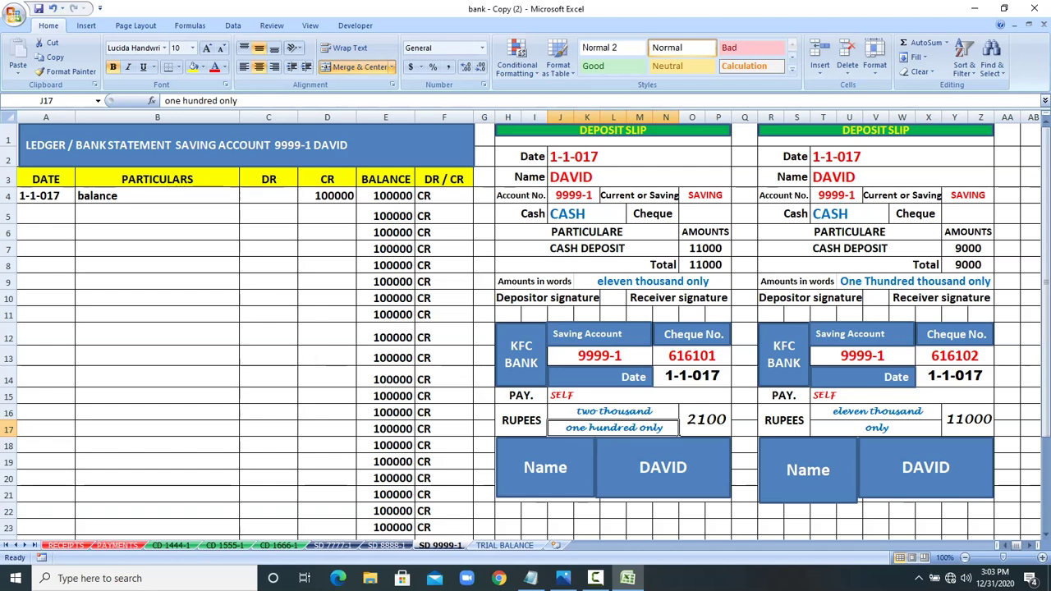
pyautogui.moveTo(509, 156); pyautogui.dragTo(991, 220)
pyautogui.moveTo(501, 314); pyautogui.dragTo(989, 496)
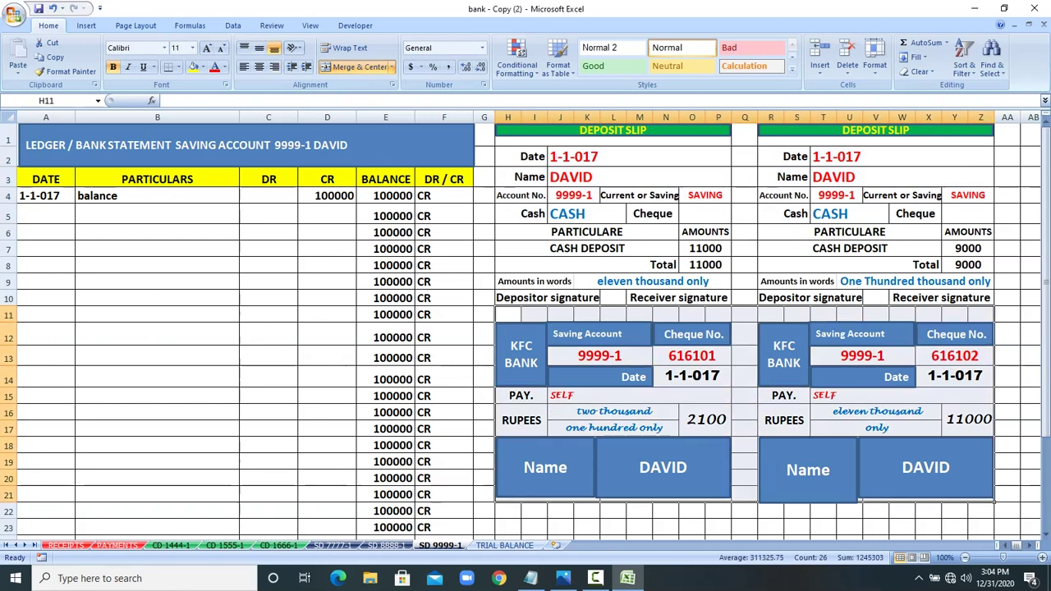
pyautogui.click(45, 195)
pyautogui.rightClick(61, 193)
pyautogui.click(90, 216)
pyautogui.moveTo(45, 215); pyautogui.dragTo(45, 249)
pyautogui.rightClick(64, 268)
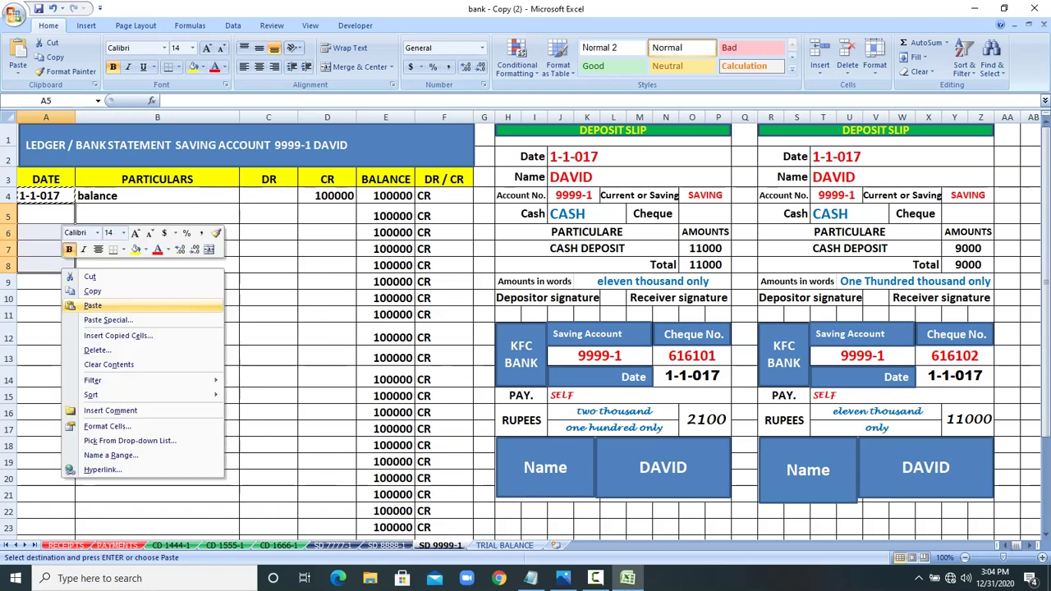
pyautogui.click(86, 303)
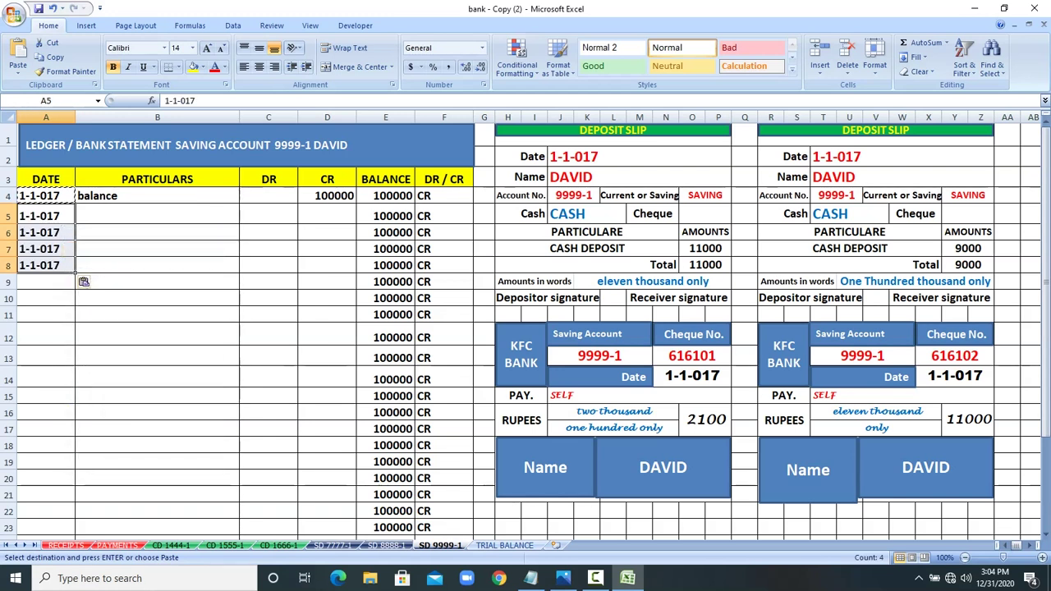
# Step: Record the first deposit slip in row 5 of the third saving account's ledger as CASH with a CR amount of 11000
pyautogui.press('Right')
pyautogui.write('CASH')
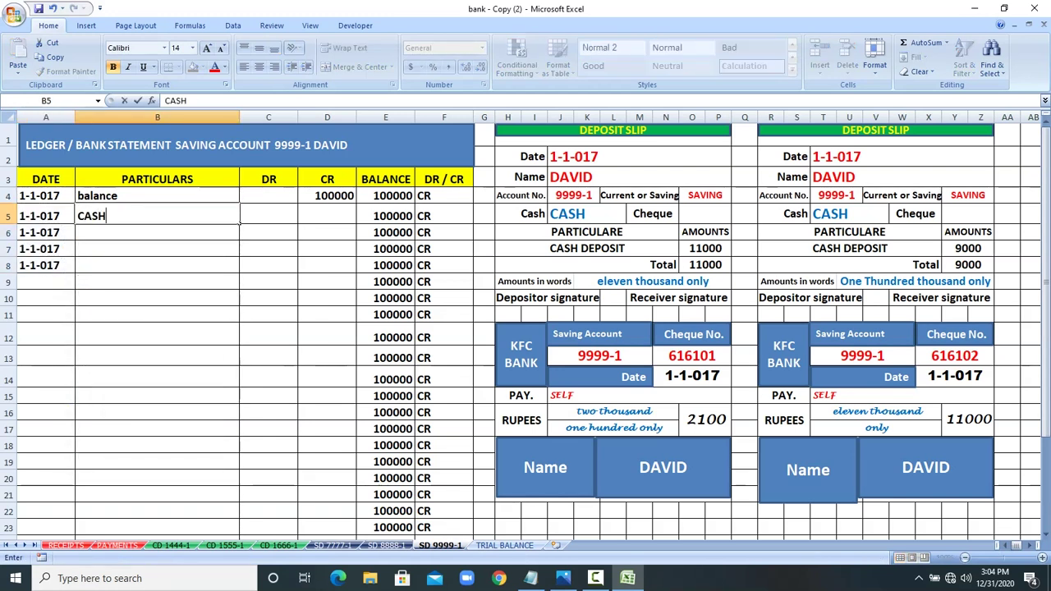
pyautogui.moveTo(704, 247); pyautogui.dragTo(705, 263)
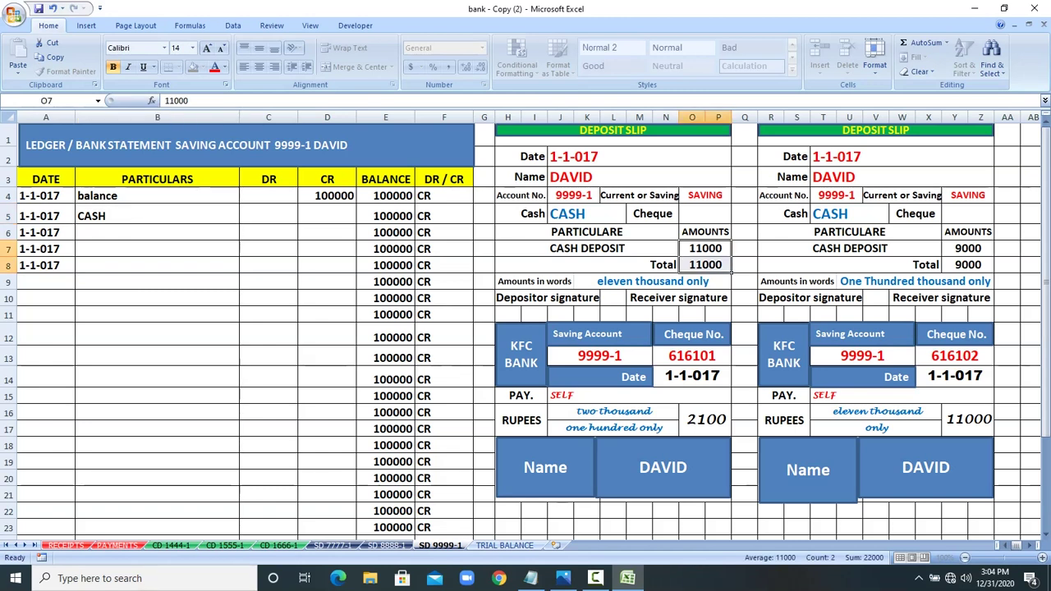
pyautogui.click(327, 214)
pyautogui.write('11000')
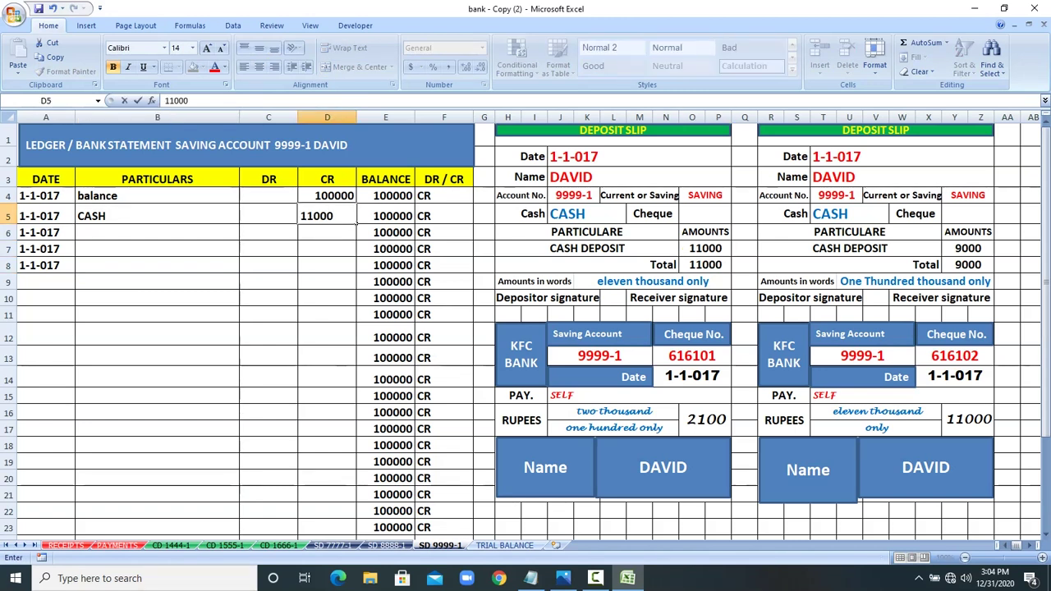
# Step: Enter the second deposit slip's amount of 9000 in the CR column of row 6 on the third saving account's ledger
pyautogui.click(920, 265)
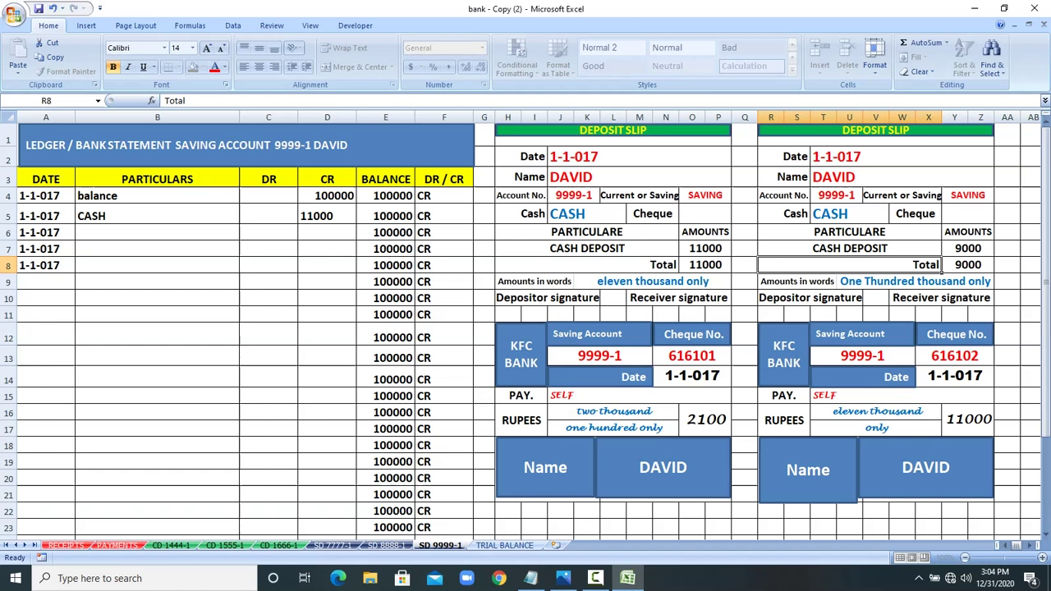
pyautogui.moveTo(967, 248); pyautogui.dragTo(967, 264)
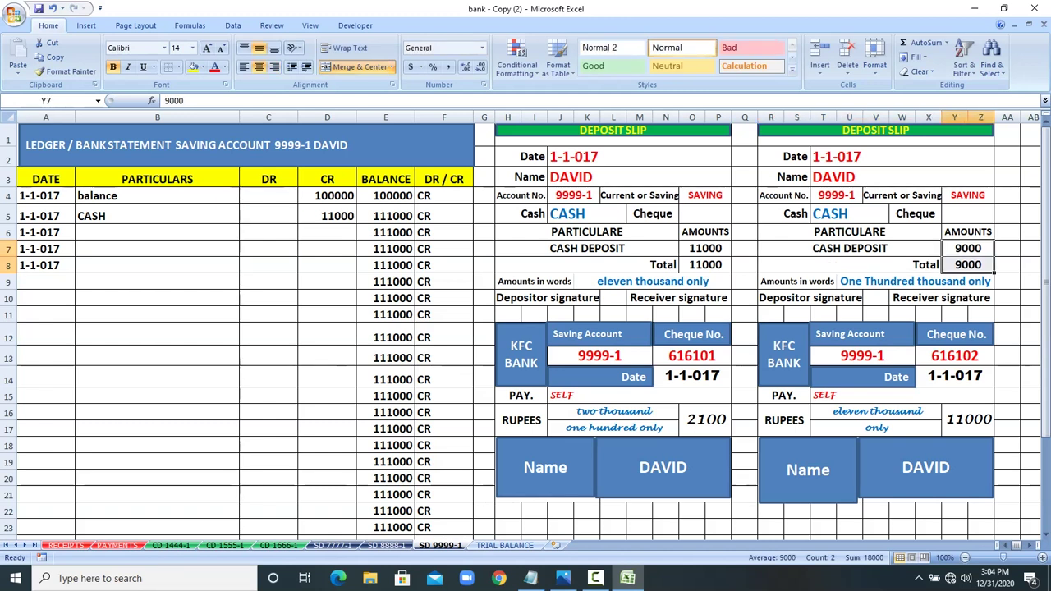
pyautogui.click(327, 232)
pyautogui.write('9000')
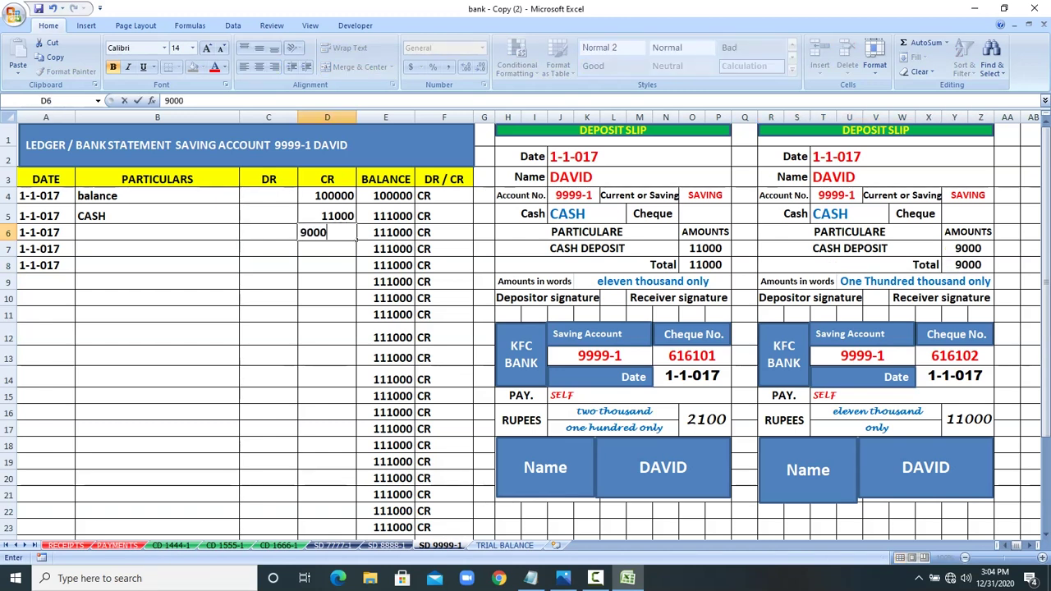
pyautogui.press('Return')
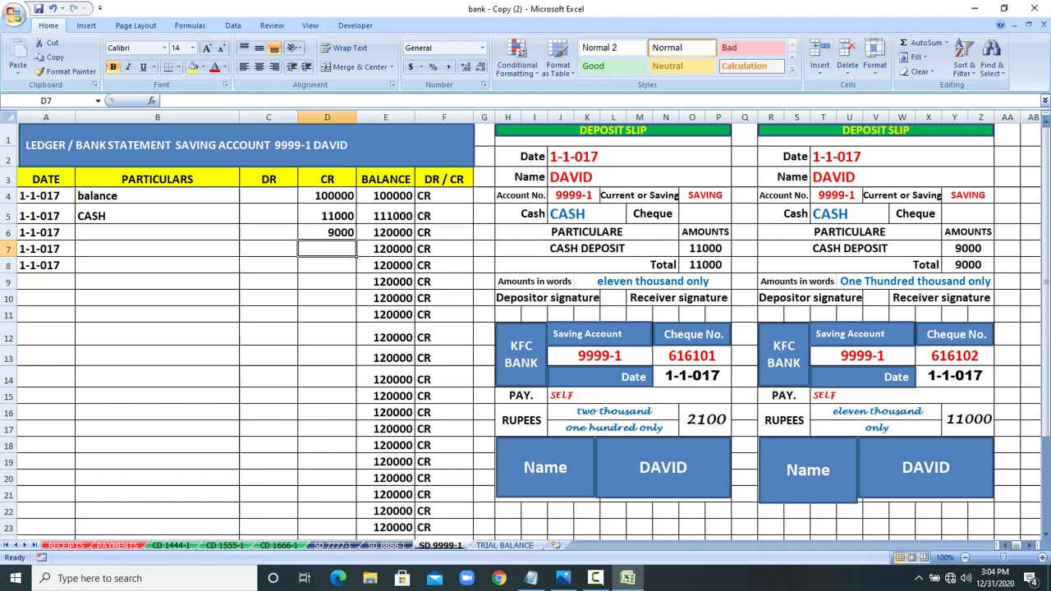
pyautogui.click(705, 419)
pyautogui.click(692, 355)
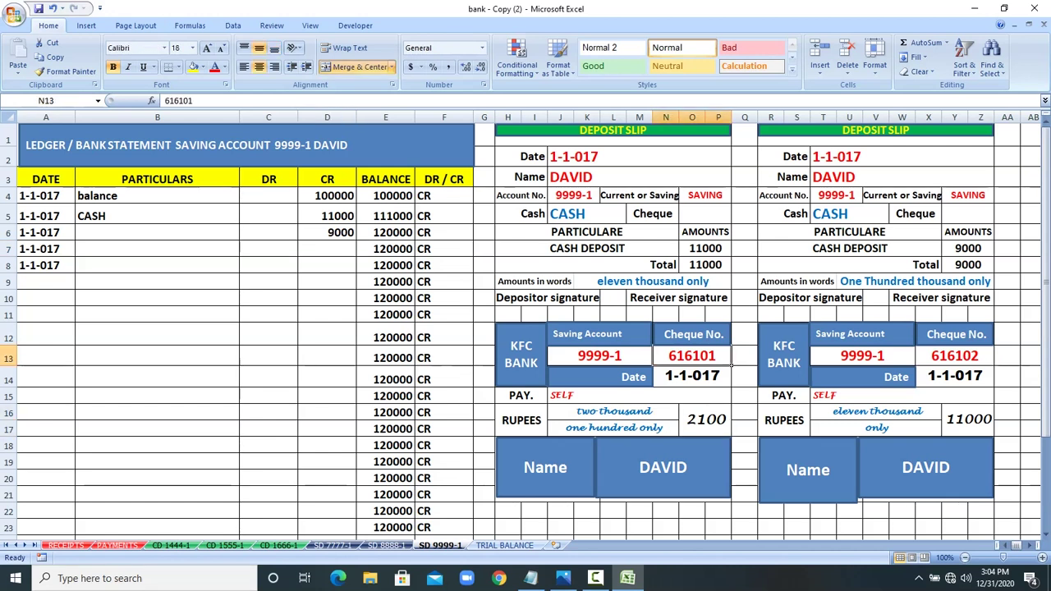
pyautogui.click(157, 233)
pyautogui.write('CH')
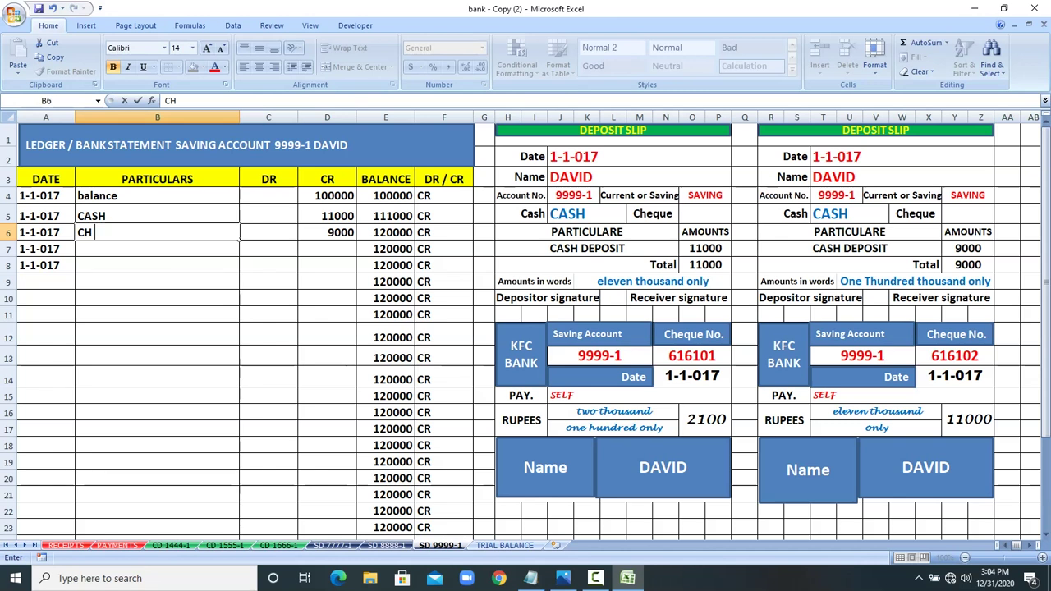
pyautogui.press('Return')
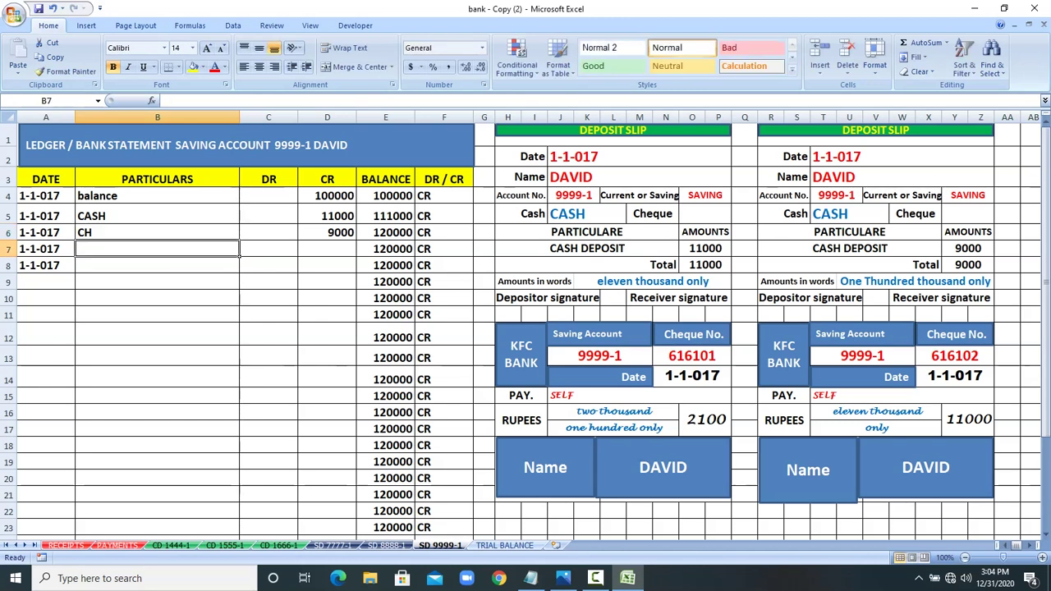
# Step: Set the particulars in row 6 of the third saving account's ledger to CASH
pyautogui.click(157, 232)
pyautogui.write('CASH')
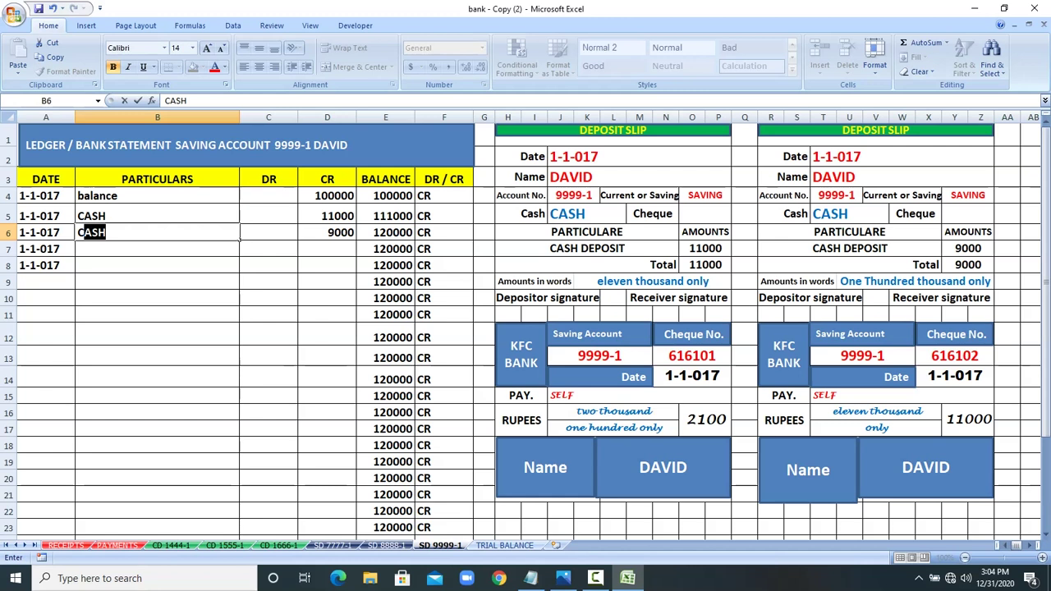
pyautogui.press('Return')
# Step: Record the first cheque in row 7 with CH and the cheque number as the particulars and a DR amount of 2100
pyautogui.write('CH')
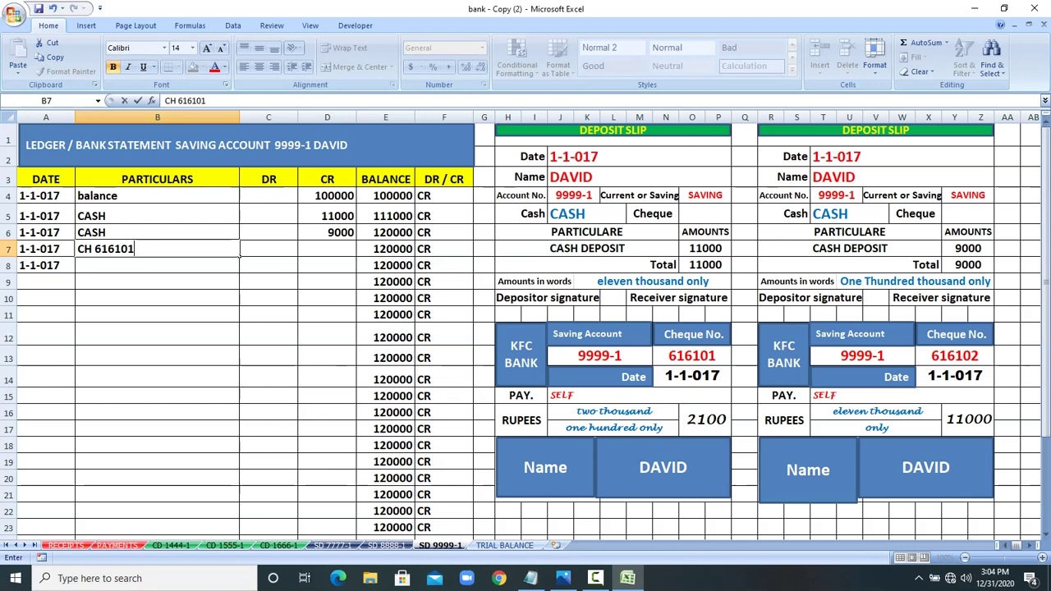
pyautogui.write('616101')
pyautogui.click(723, 362)
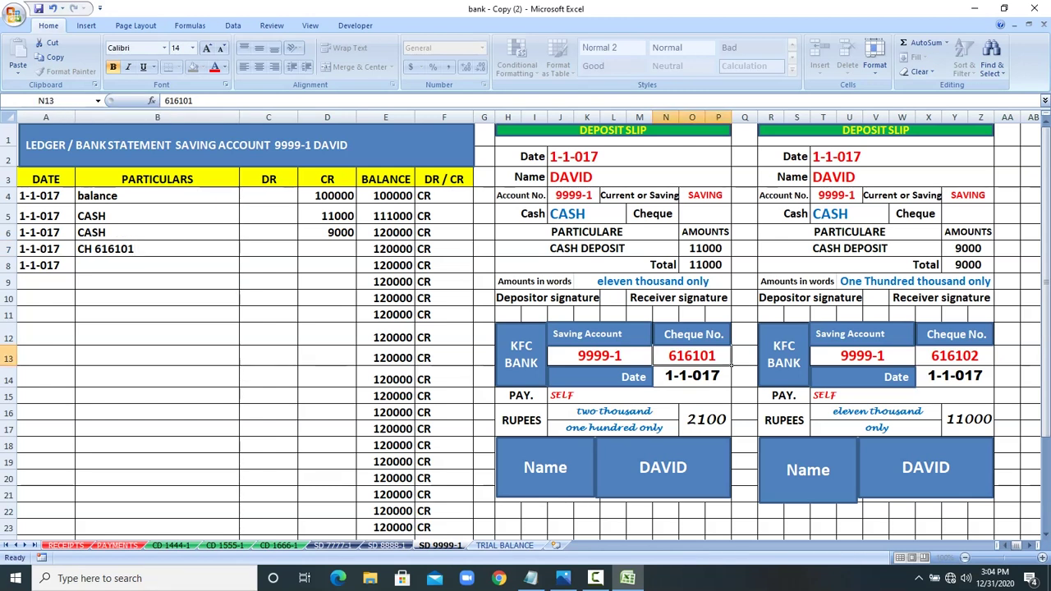
pyautogui.click(268, 248)
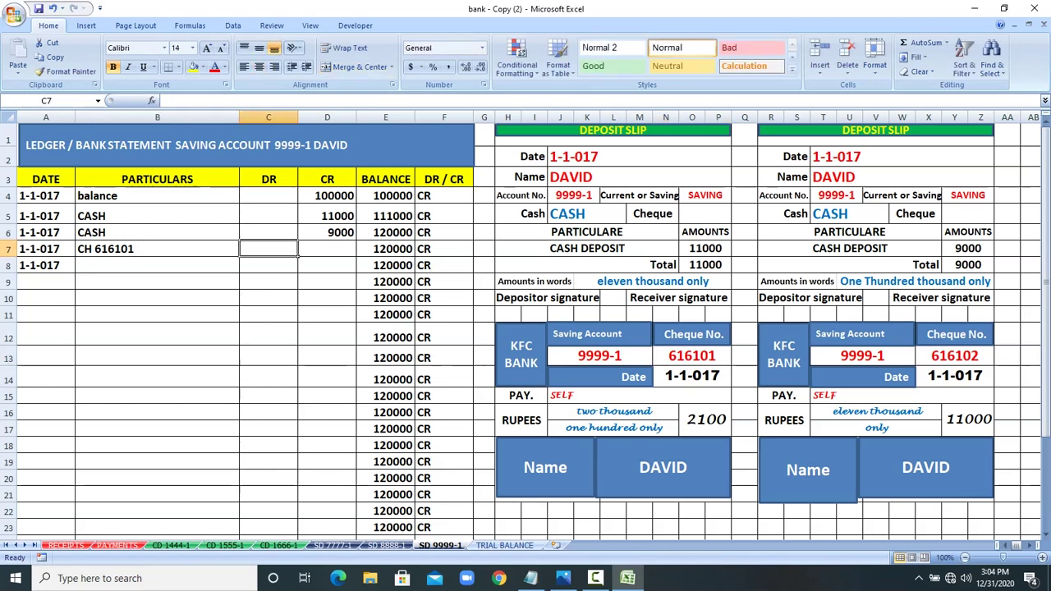
pyautogui.click(705, 420)
pyautogui.click(292, 252)
pyautogui.write('2100')
pyautogui.press('Return')
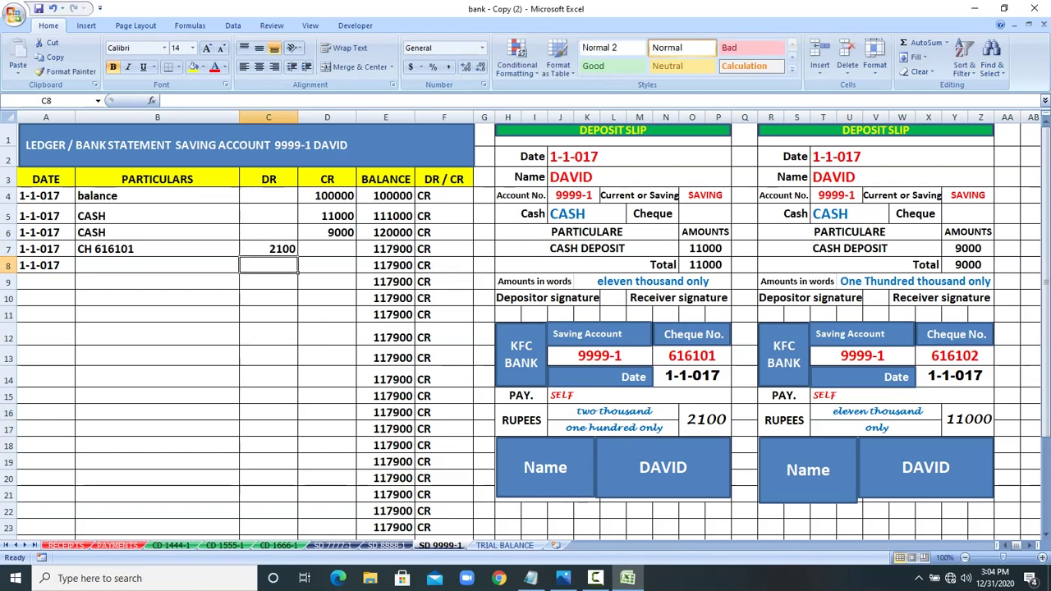
# Step: Record the second cheque in row 8 by filling the cheque particulars down from B7 and entering a DR amount of 11000
pyautogui.click(237, 253)
pyautogui.moveTo(239, 257); pyautogui.dragTo(242, 273)
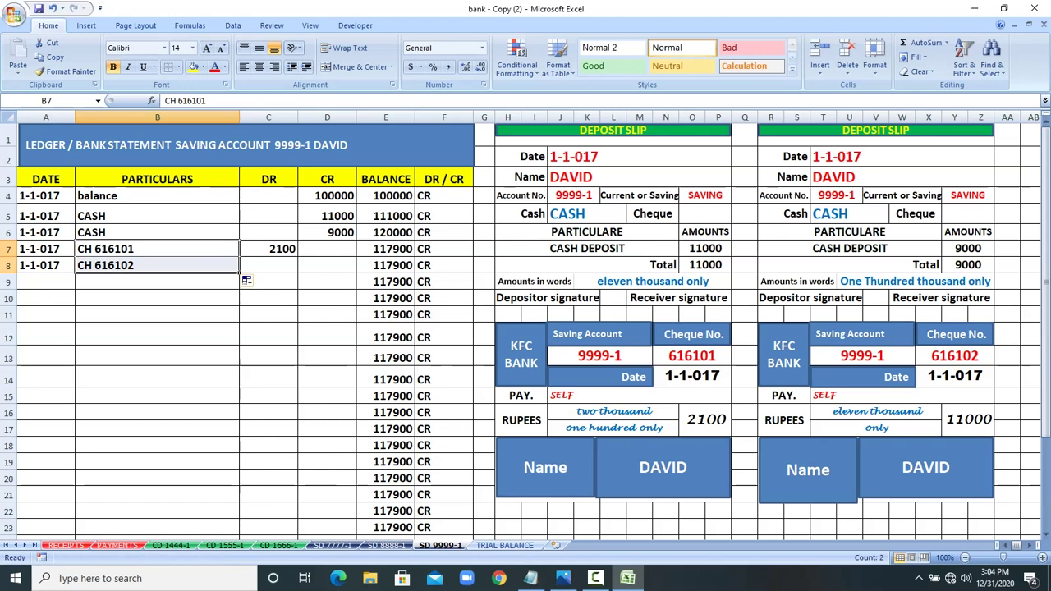
pyautogui.click(268, 265)
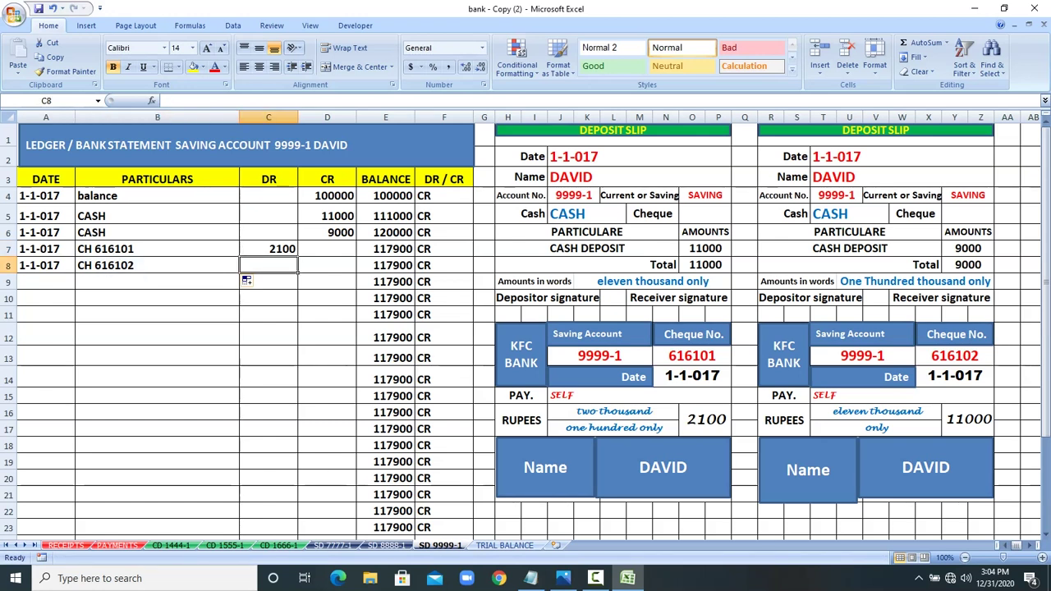
pyautogui.write('11000')
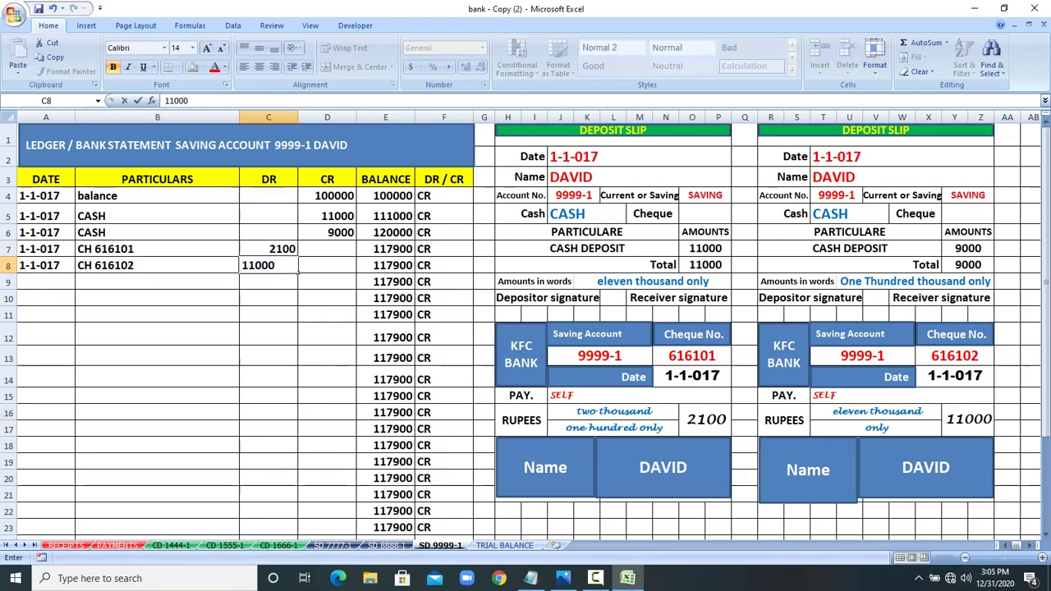
pyautogui.click(288, 315)
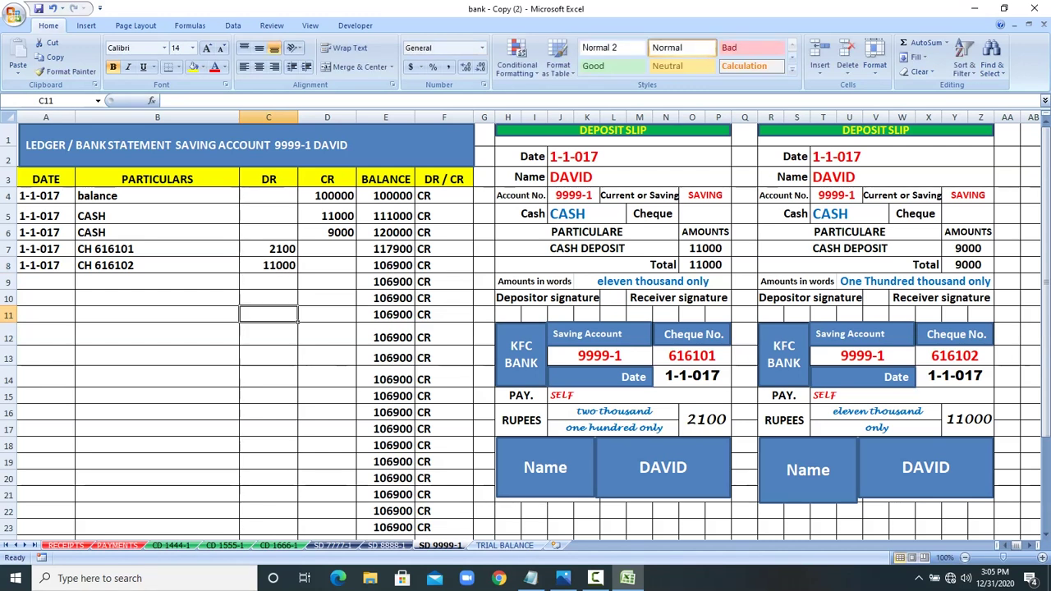
# Step: Review the posted entries and balances across the current and saving account ledgers, ending on the TRIAL BALANCE sheet
pyautogui.click(171, 545)
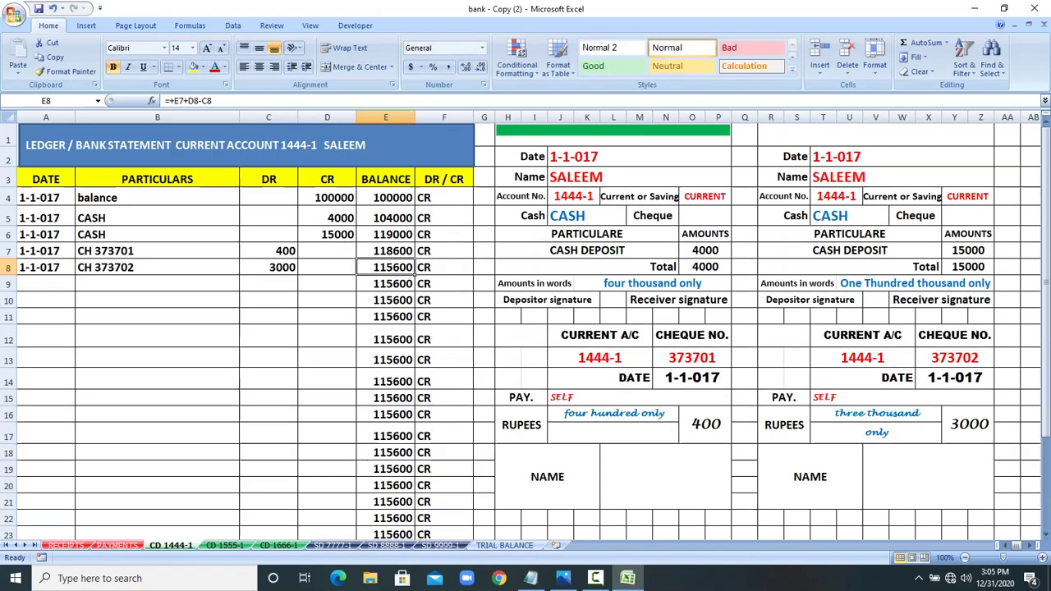
pyautogui.click(224, 545)
pyautogui.click(279, 545)
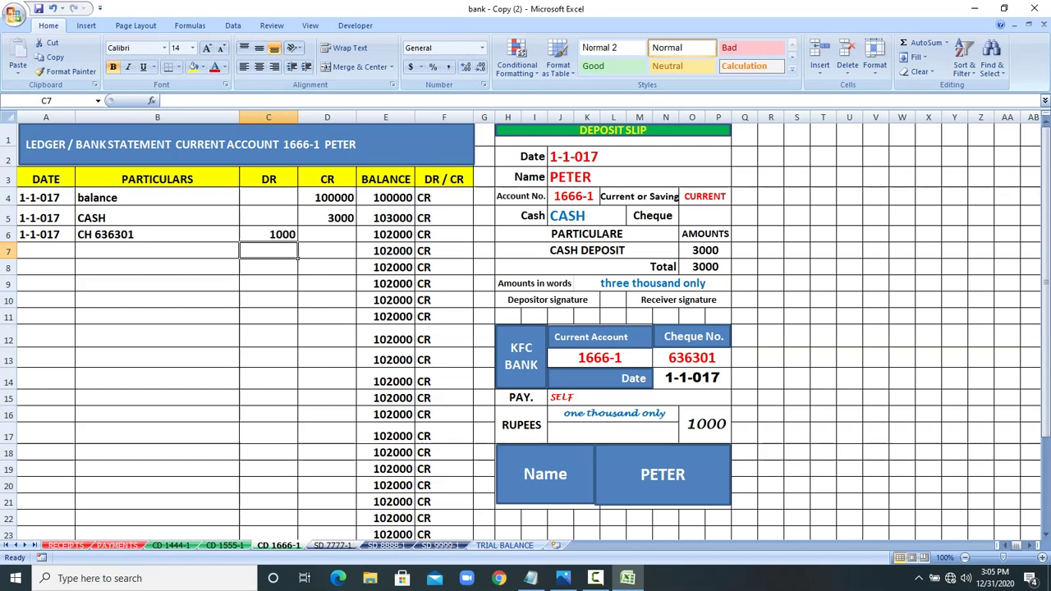
pyautogui.hotkey('ctrl', 'pagedown')
pyautogui.hotkey('ctrl', 'pagedown')
pyautogui.hotkey('ctrl', 'pagedown')
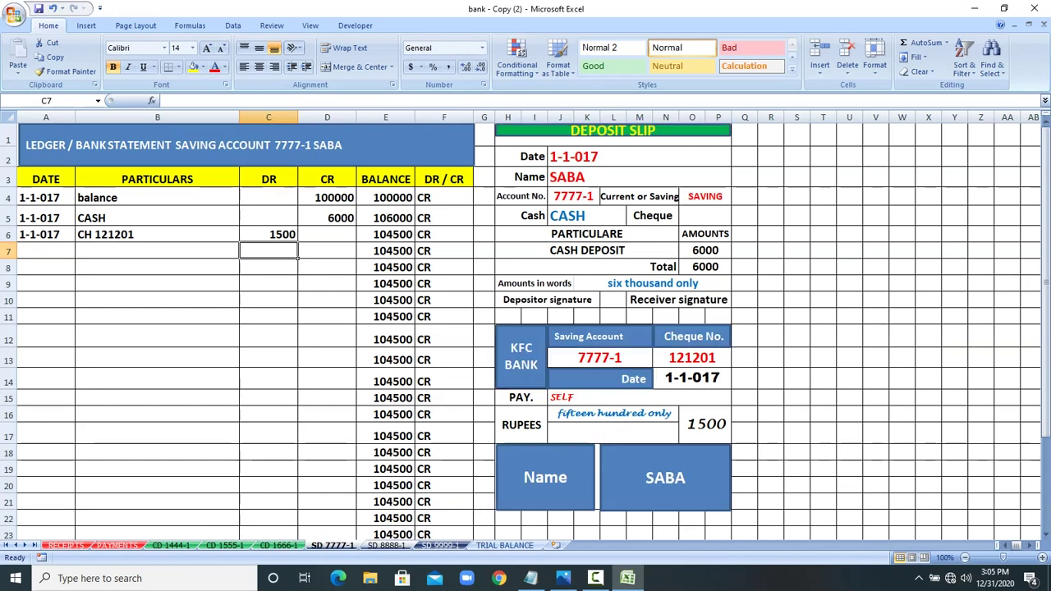
pyautogui.hotkey('ctrl', 'pagedown')
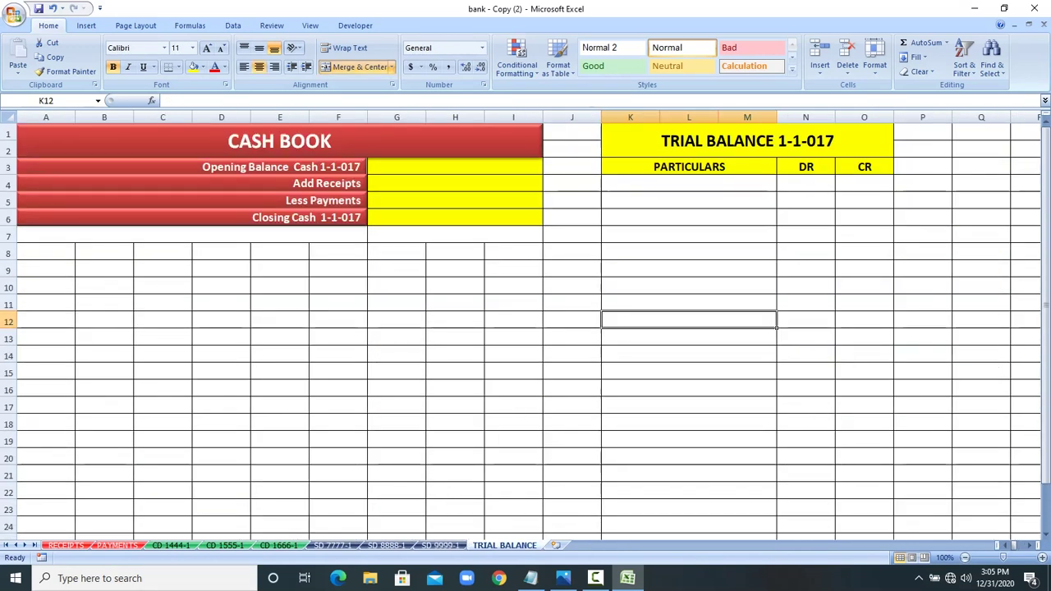
# Step: Check the opening balance in the CR column of the customers' ledgers, from the first current account to the last saving account
pyautogui.hotkey('ctrl', 'pageup')
pyautogui.hotkey('ctrl', 'pageup')
pyautogui.hotkey('ctrl', 'pageup')
pyautogui.hotkey('ctrl', 'pageup')
pyautogui.hotkey('ctrl', 'pageup')
pyautogui.hotkey('ctrl', 'pageup')
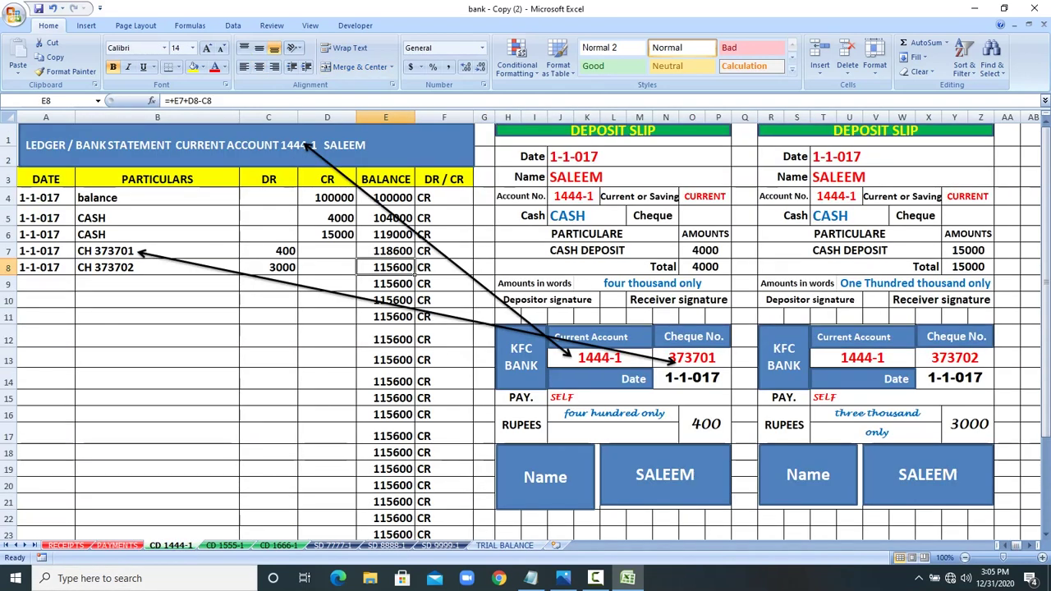
pyautogui.click(326, 198)
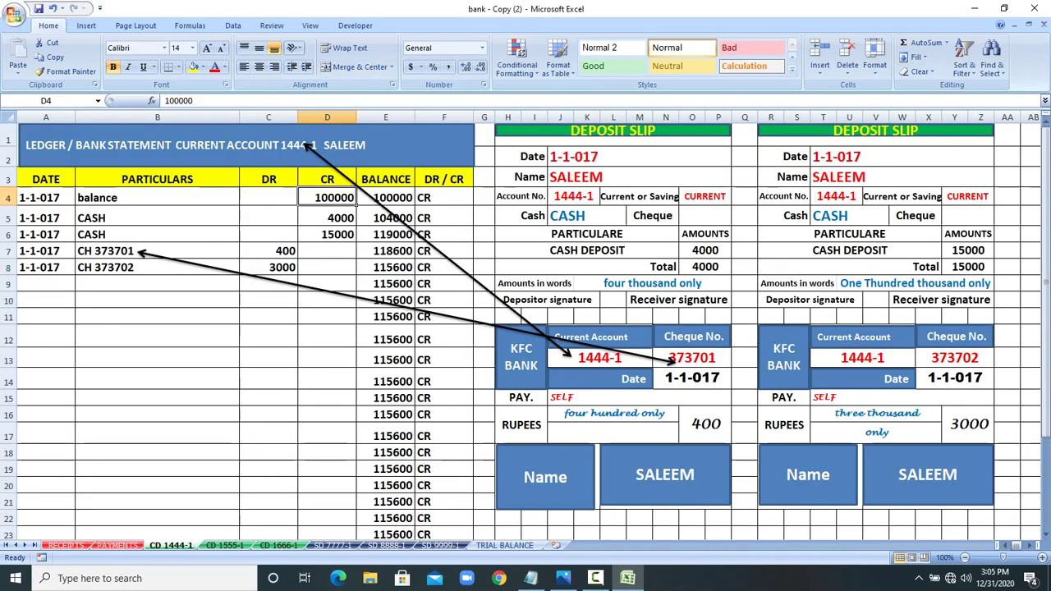
pyautogui.hotkey('ctrl', 'pagedown')
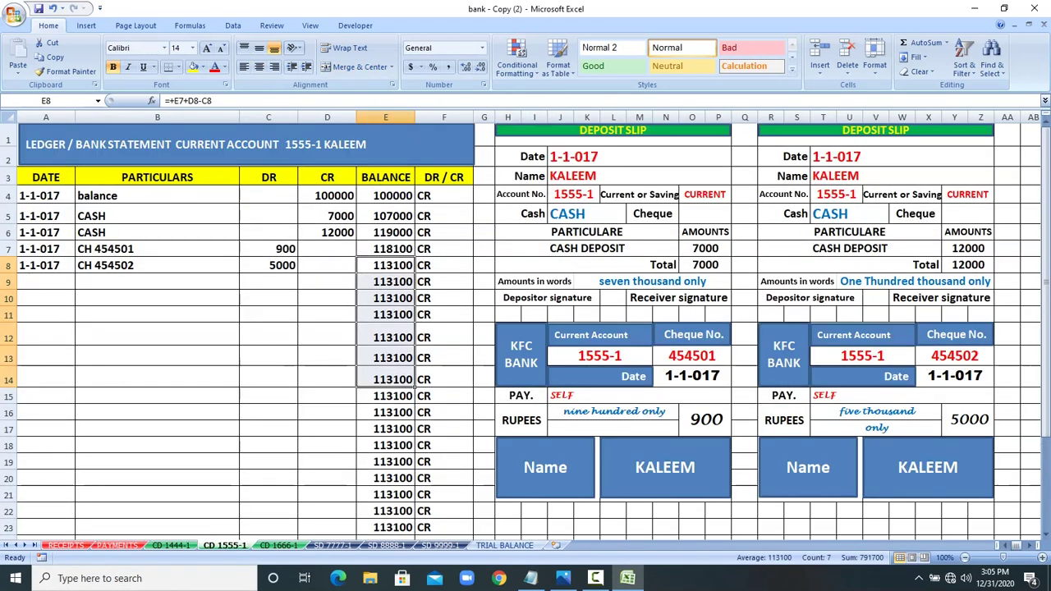
pyautogui.hotkey('ctrl', 'pagedown')
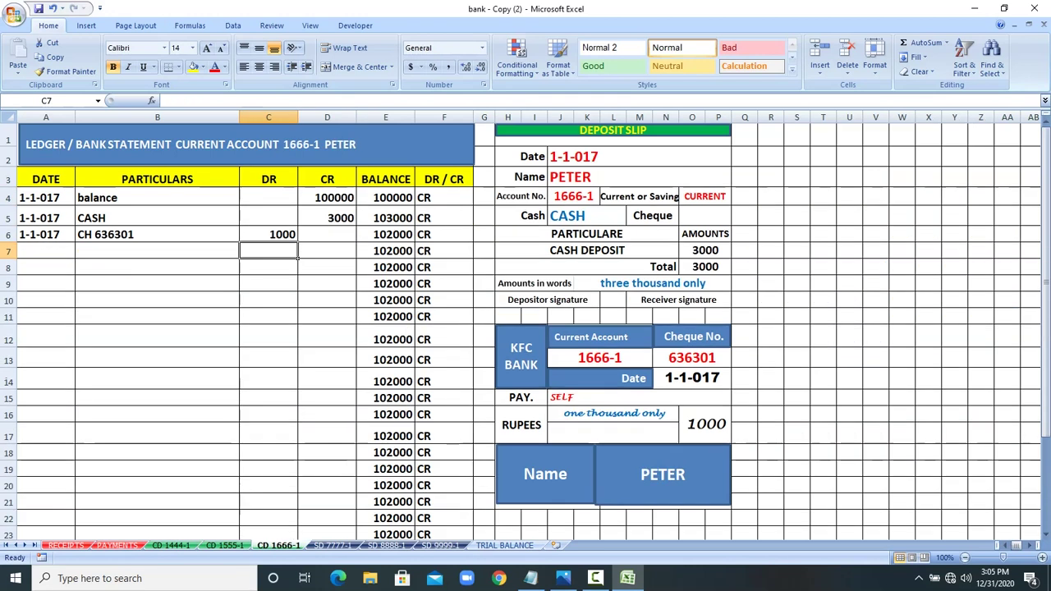
pyautogui.hotkey('ctrl', 'pagedown')
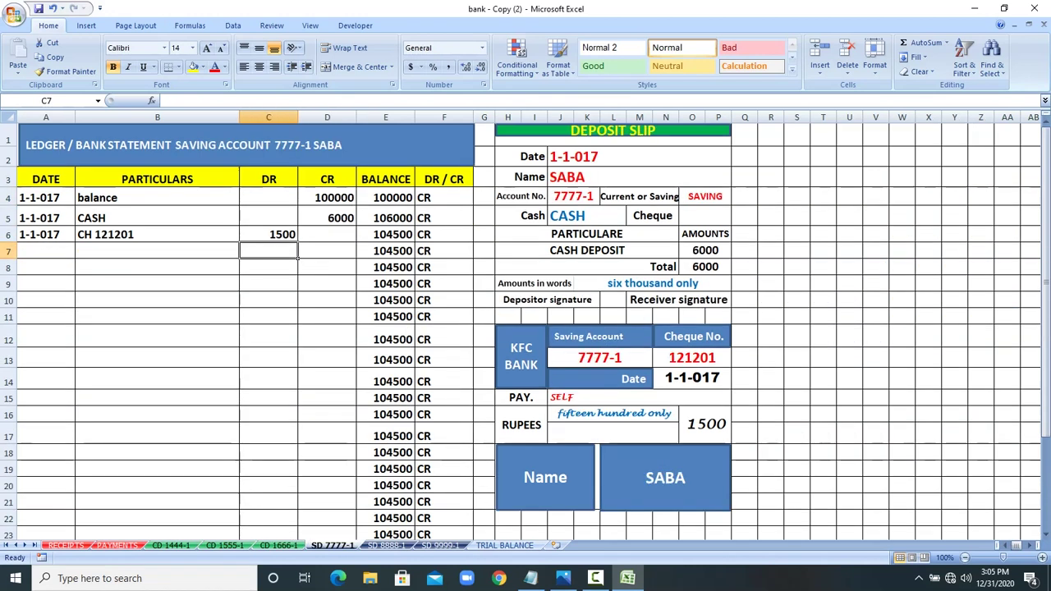
pyautogui.click(327, 198)
pyautogui.click(386, 545)
pyautogui.click(326, 196)
pyautogui.click(440, 545)
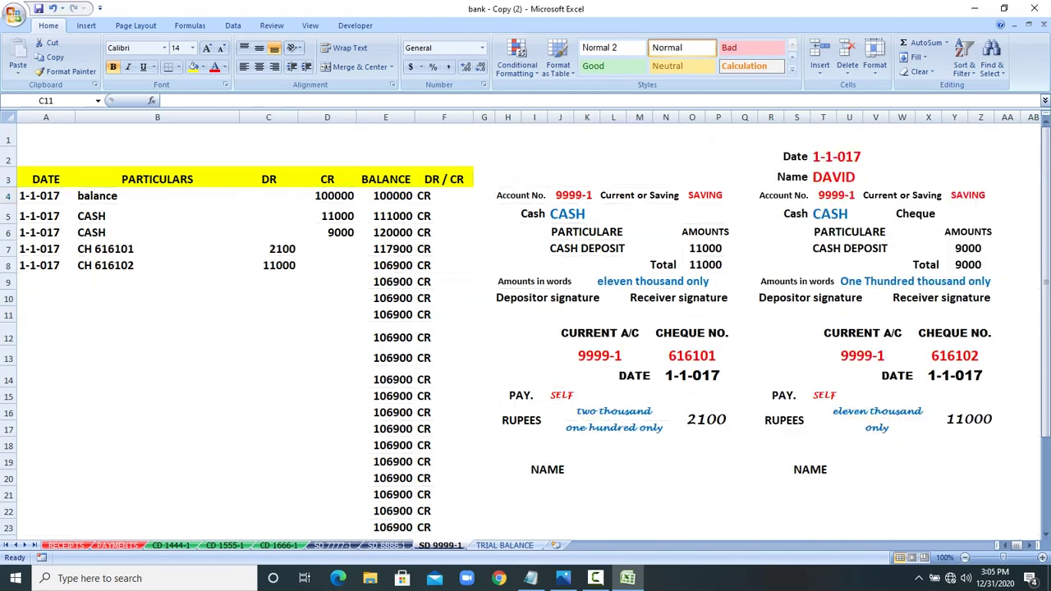
pyautogui.click(326, 196)
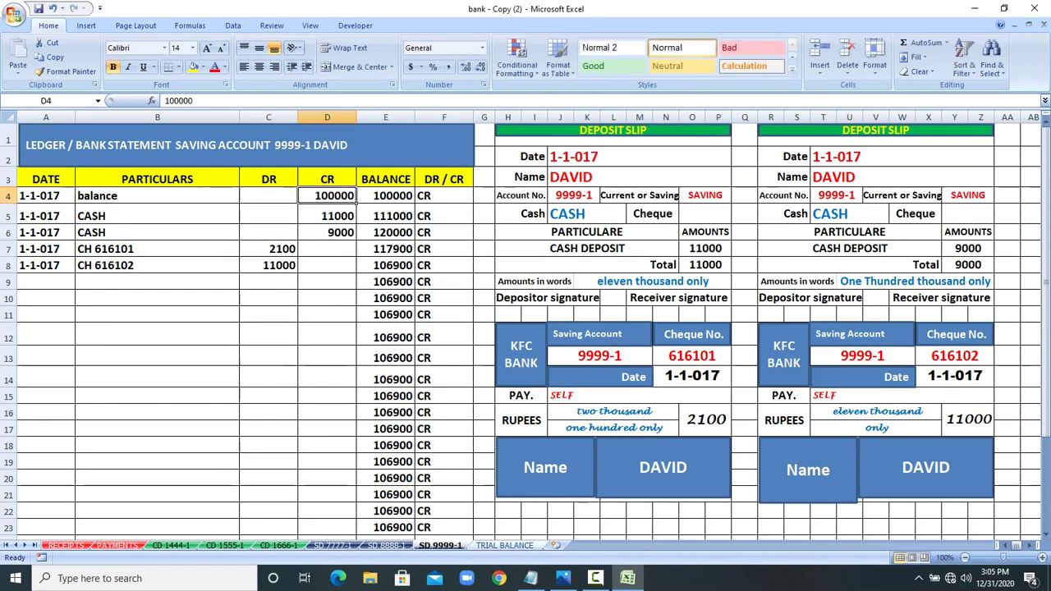
# Step: On the TRIAL BALANCE sheet, set the cash book's opening cash balance in G3 to 600000
pyautogui.hotkey('ctrl', 'pagedown')
pyautogui.click(689, 183)
pyautogui.click(454, 167)
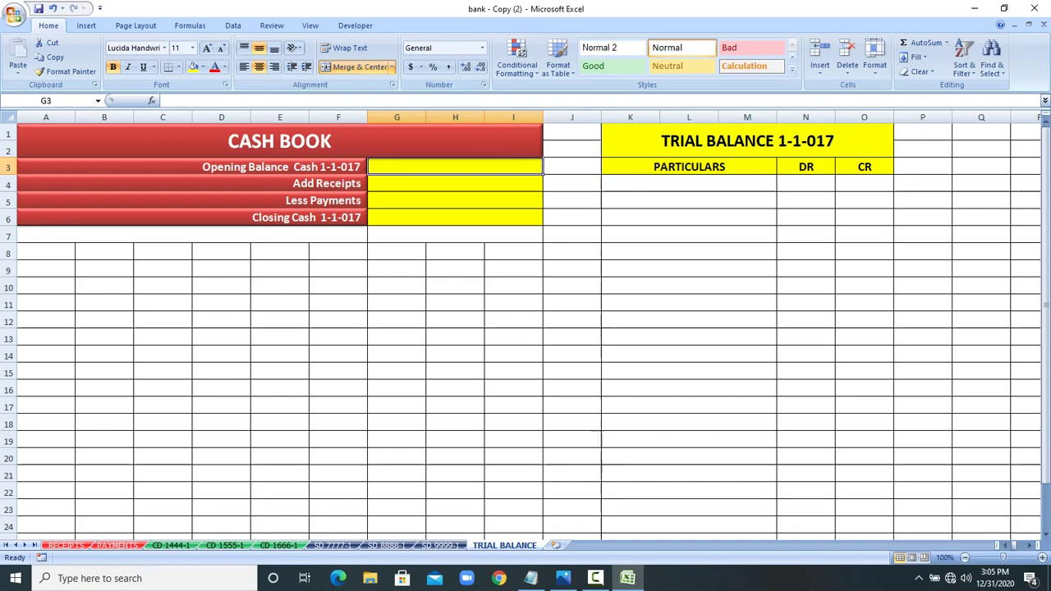
pyautogui.write('600000')
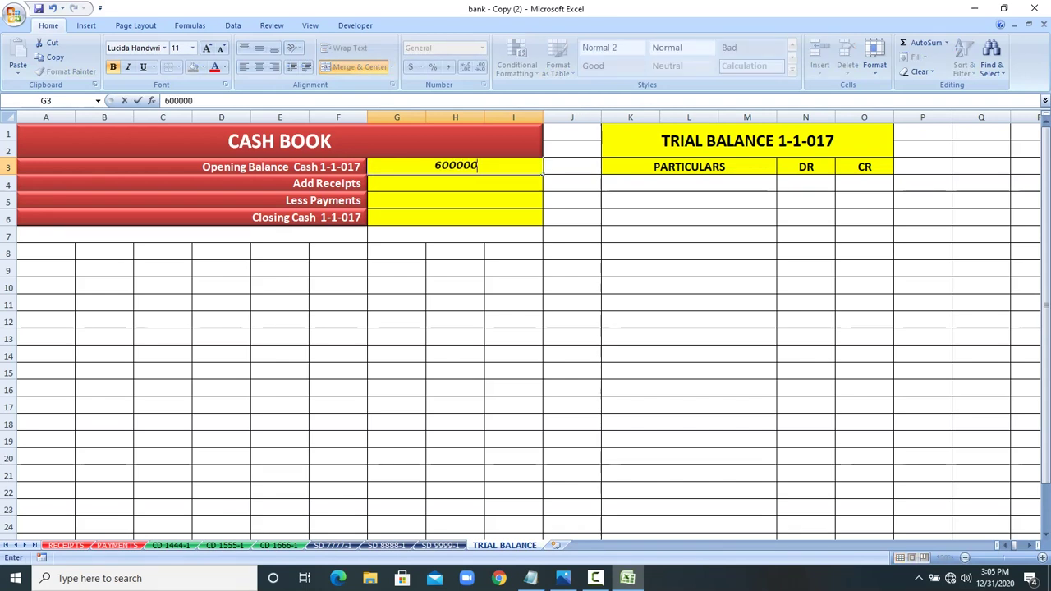
pyautogui.press('Return')
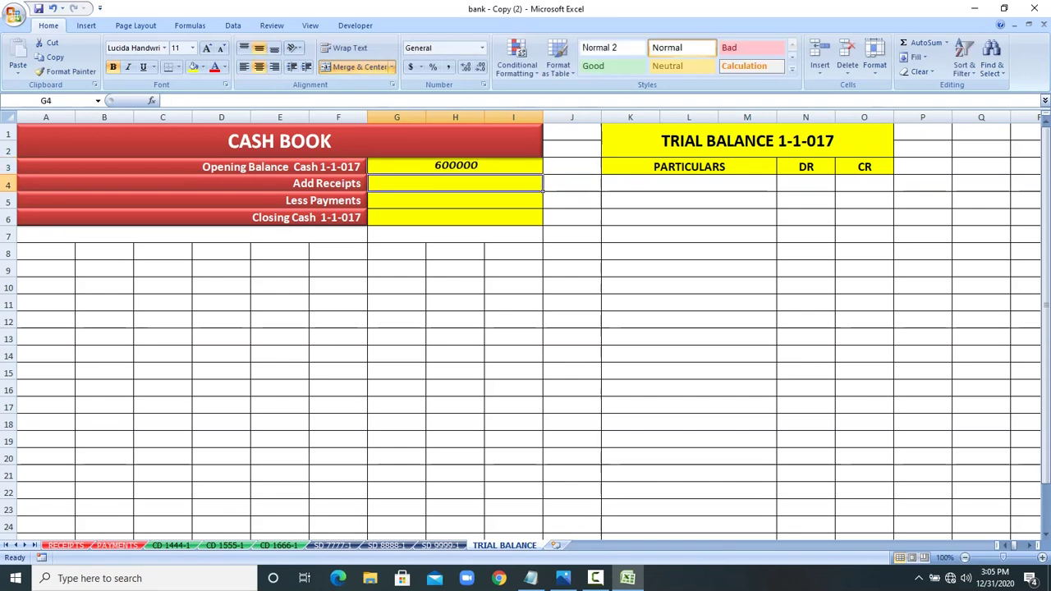
# Step: Copy the total receipts amount in AL18 of the RECEIPTS sheet into the cash book's Add Receipts cell G4
pyautogui.click(66, 545)
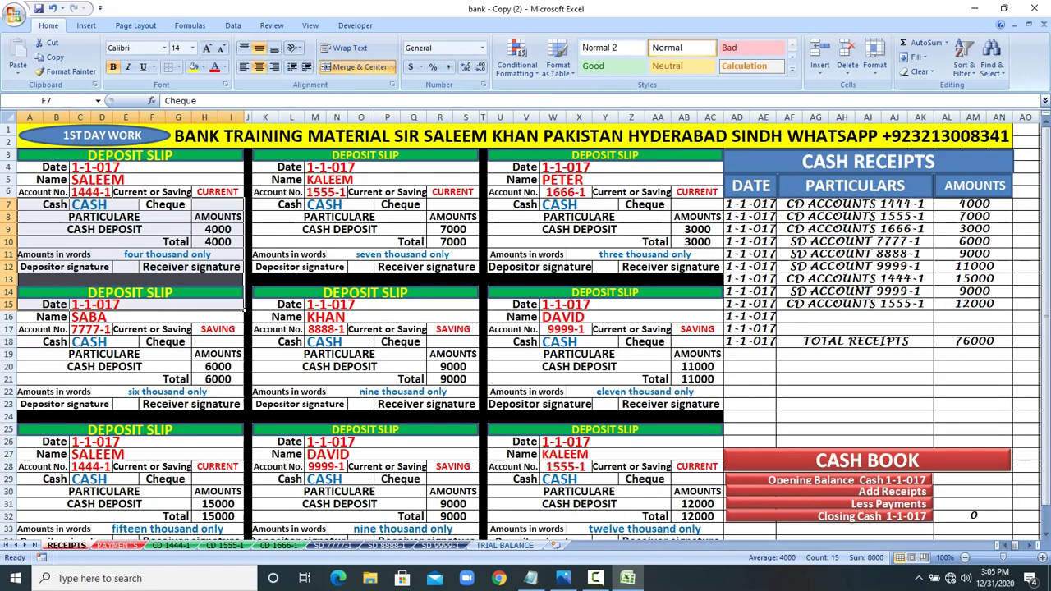
pyautogui.click(973, 341)
pyautogui.rightClick(981, 341)
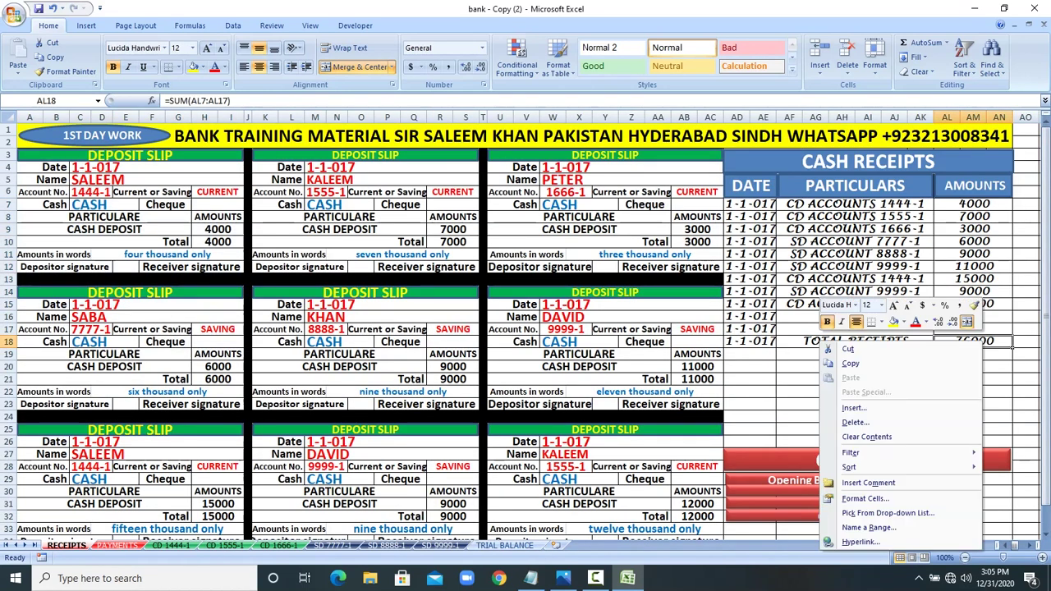
pyautogui.click(862, 379)
pyautogui.click(504, 545)
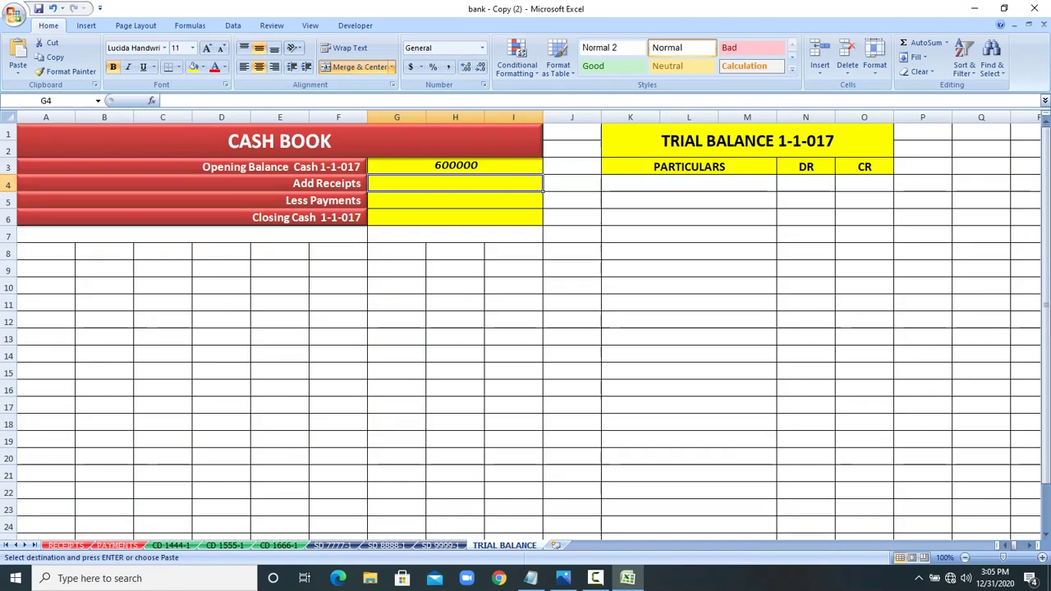
pyautogui.rightClick(499, 181)
pyautogui.click(525, 234)
pyautogui.click(431, 184)
pyautogui.click(567, 319)
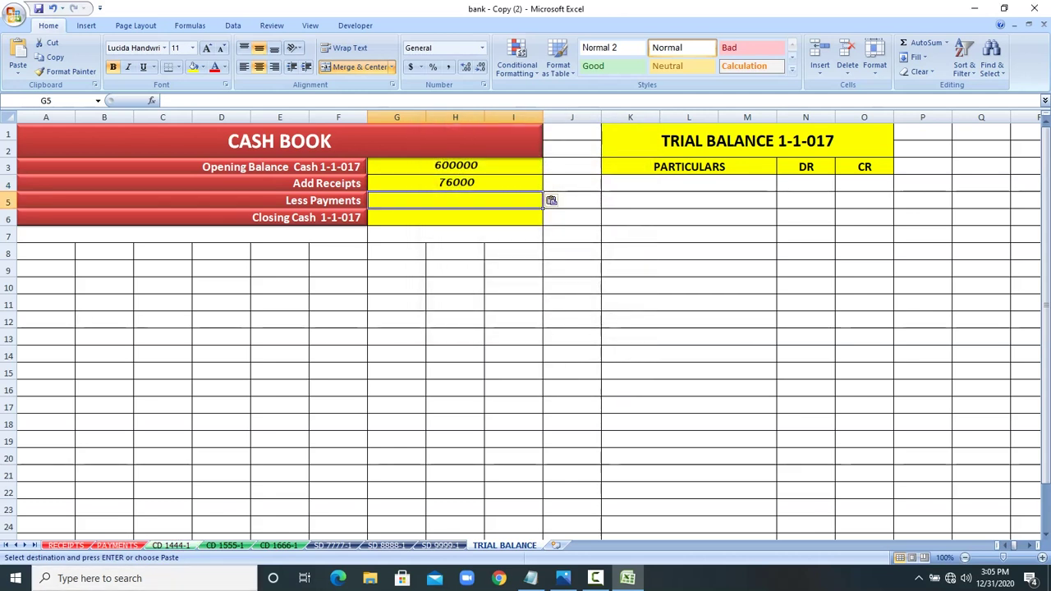
# Step: Try to copy the total payments amount in AL18 of the PAYMENTS sheet into the cash book's Less Payments cell G5 with a plain paste
pyautogui.click(117, 545)
pyautogui.click(954, 353)
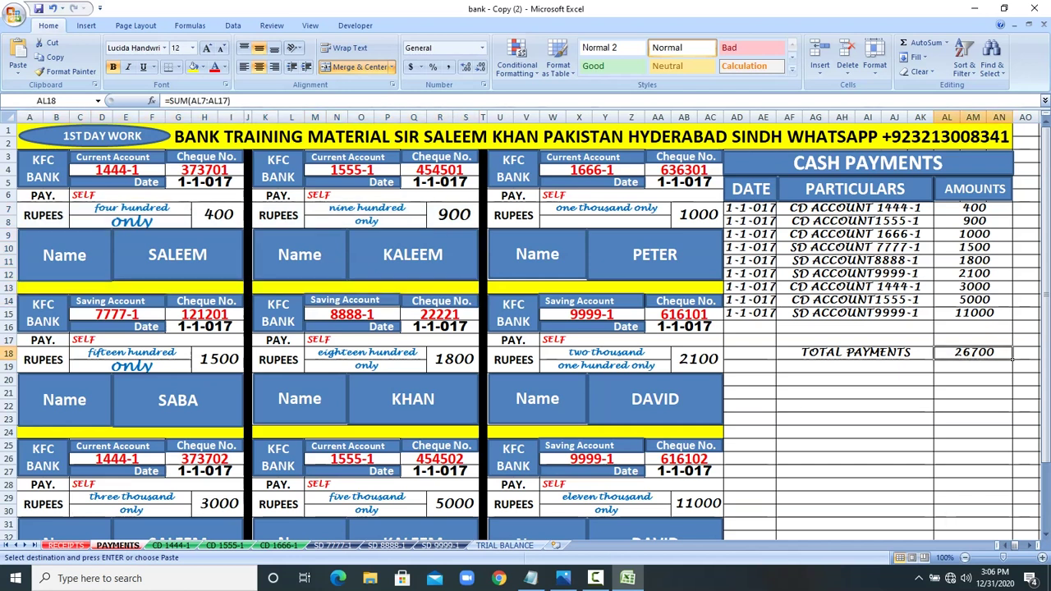
pyautogui.rightClick(954, 353)
pyautogui.click(820, 166)
pyautogui.click(504, 545)
pyautogui.rightClick(444, 200)
pyautogui.click(475, 236)
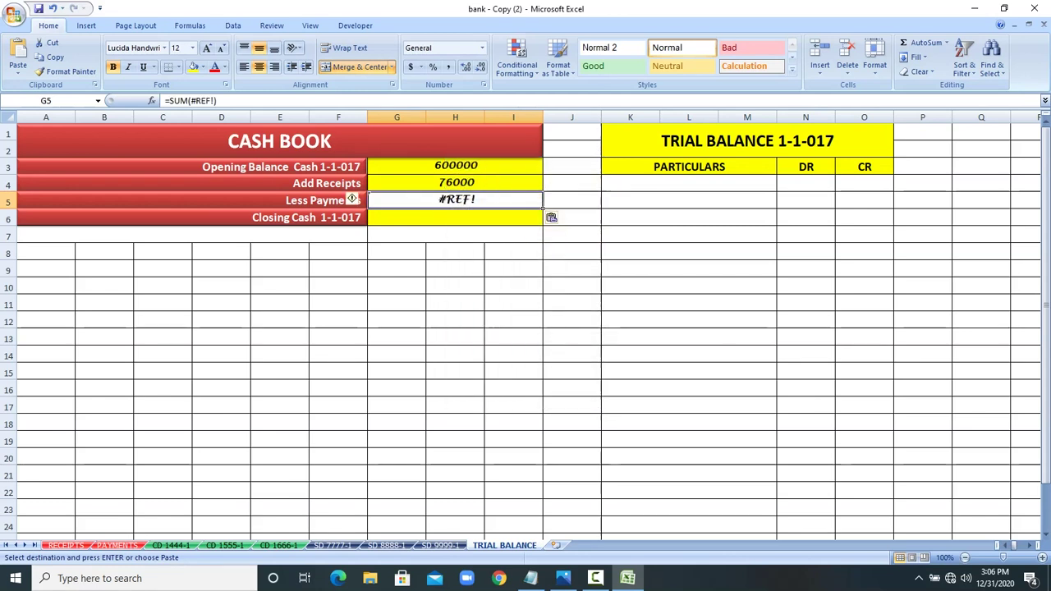
pyautogui.rightClick(476, 202)
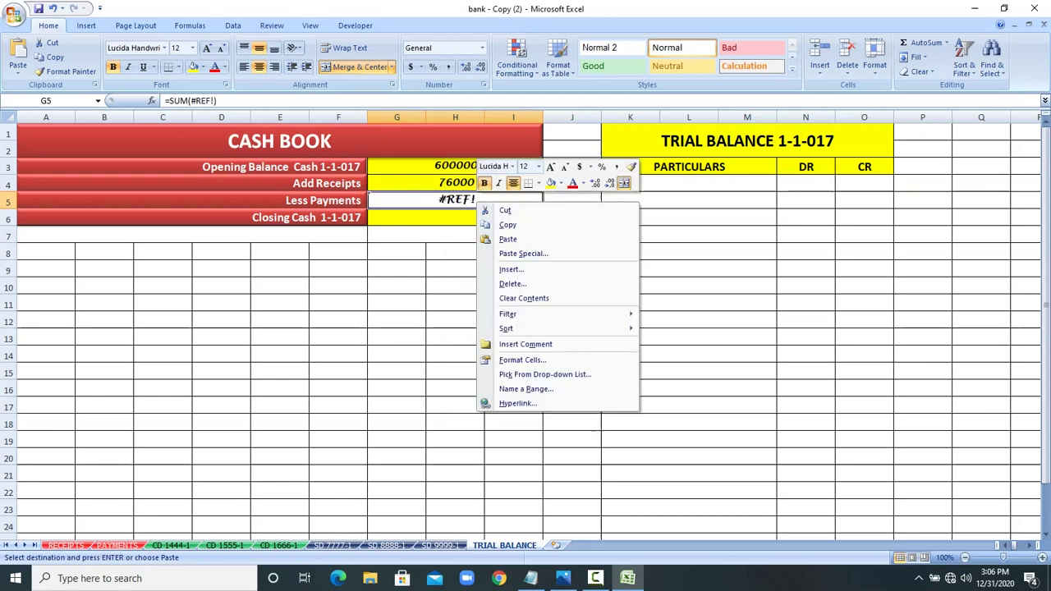
pyautogui.click(805, 405)
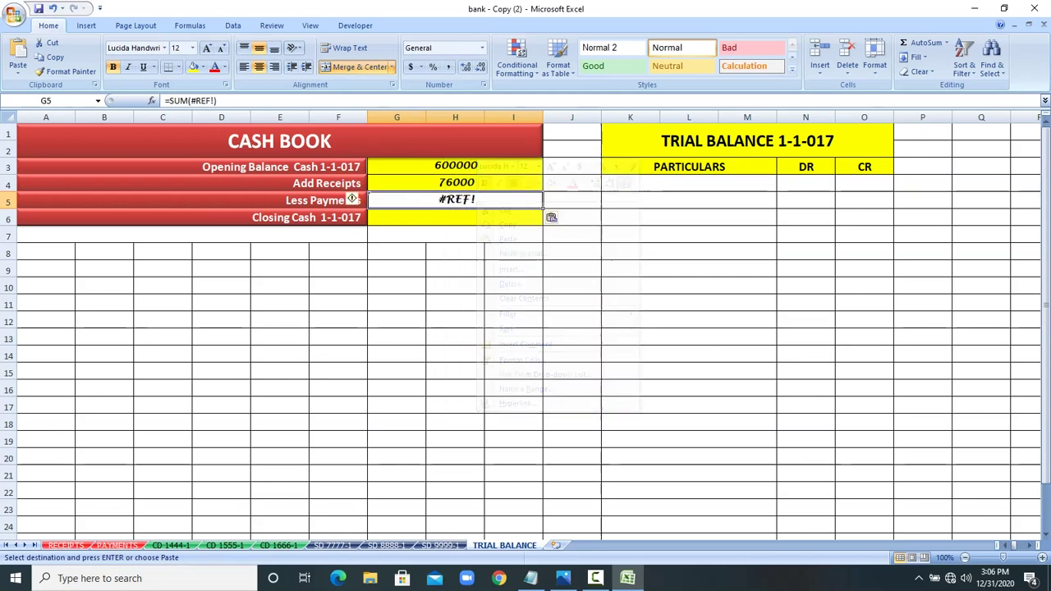
pyautogui.doubleClick(806, 405)
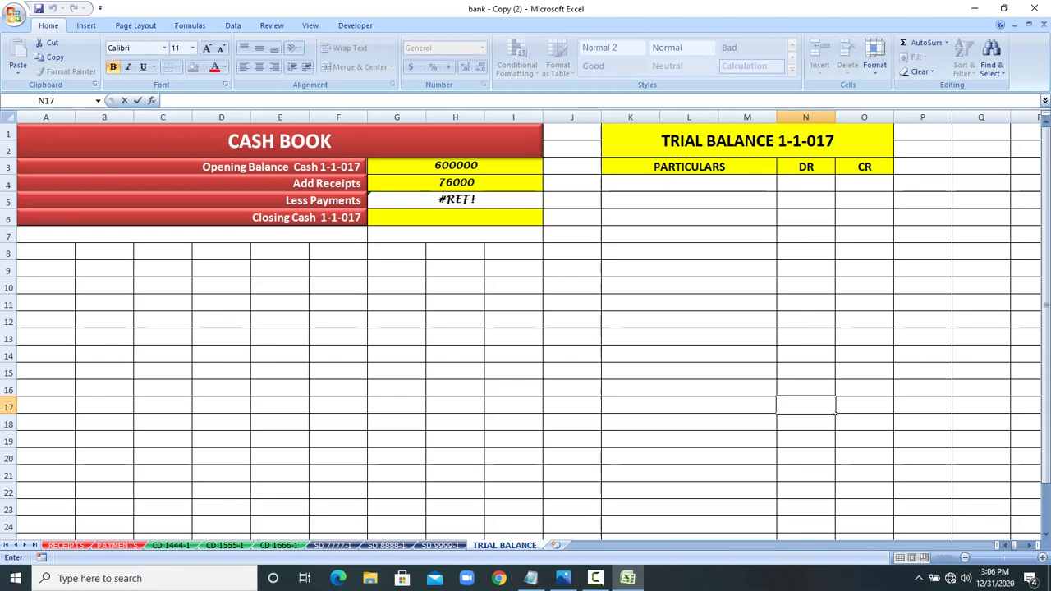
pyautogui.click(456, 201)
pyautogui.rightClick(456, 200)
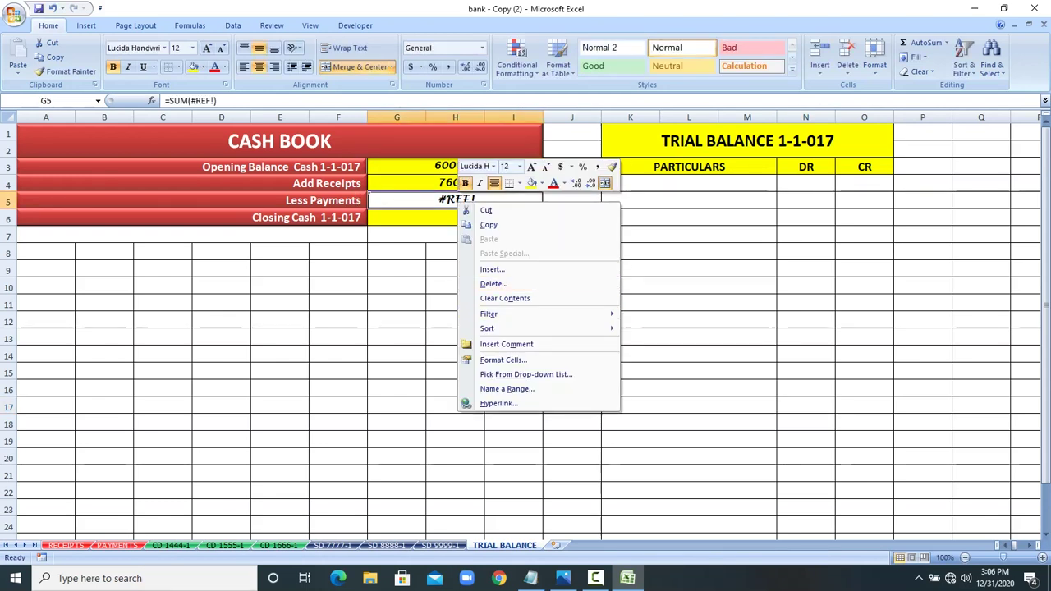
pyautogui.press('Escape')
# Step: Copy the total payments in AL18 of the PAYMENTS sheet and paste it as values only into the cash book's Less Payments cell G5
pyautogui.click(118, 545)
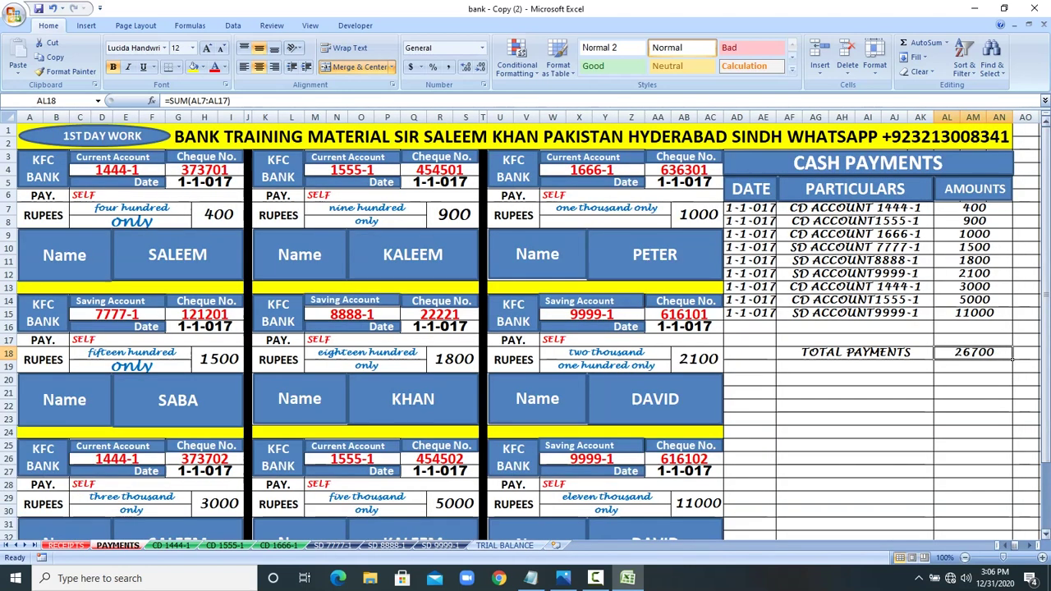
pyautogui.rightClick(983, 352)
pyautogui.click(968, 375)
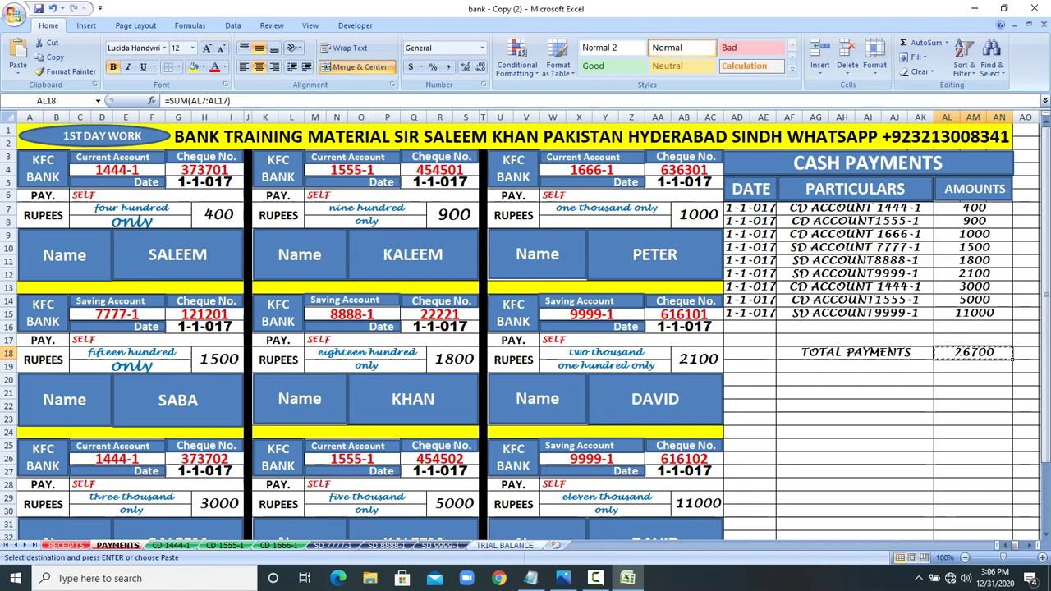
pyautogui.click(504, 545)
pyautogui.rightClick(474, 199)
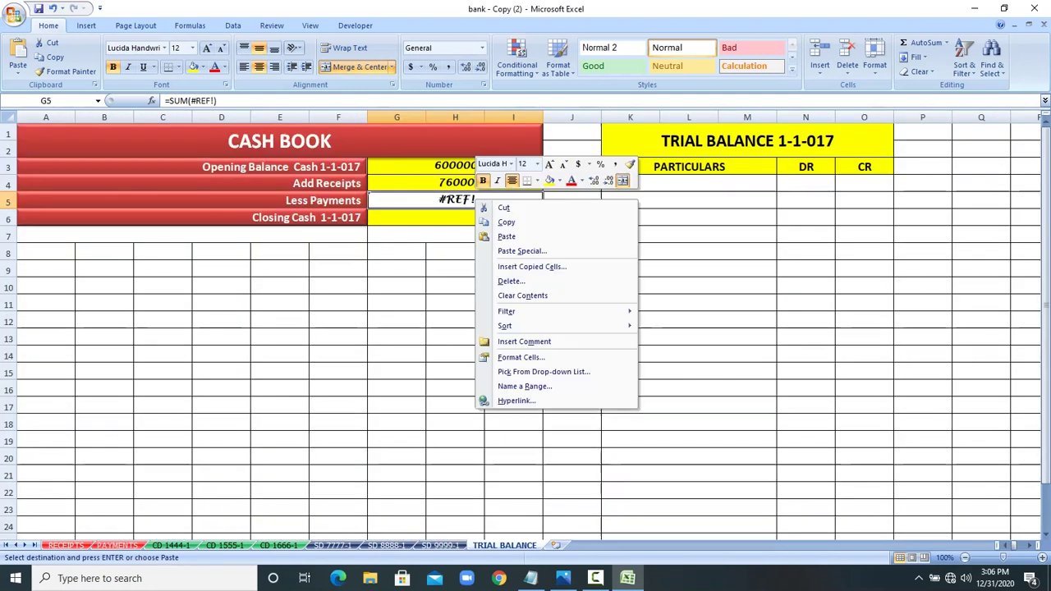
pyautogui.click(525, 250)
pyautogui.click(448, 198)
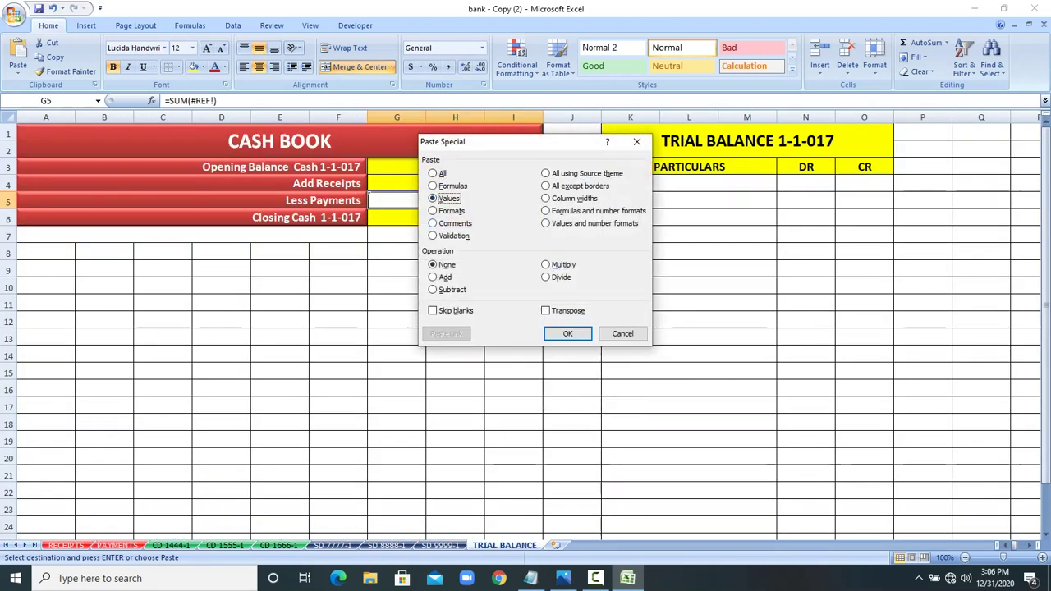
pyautogui.click(567, 331)
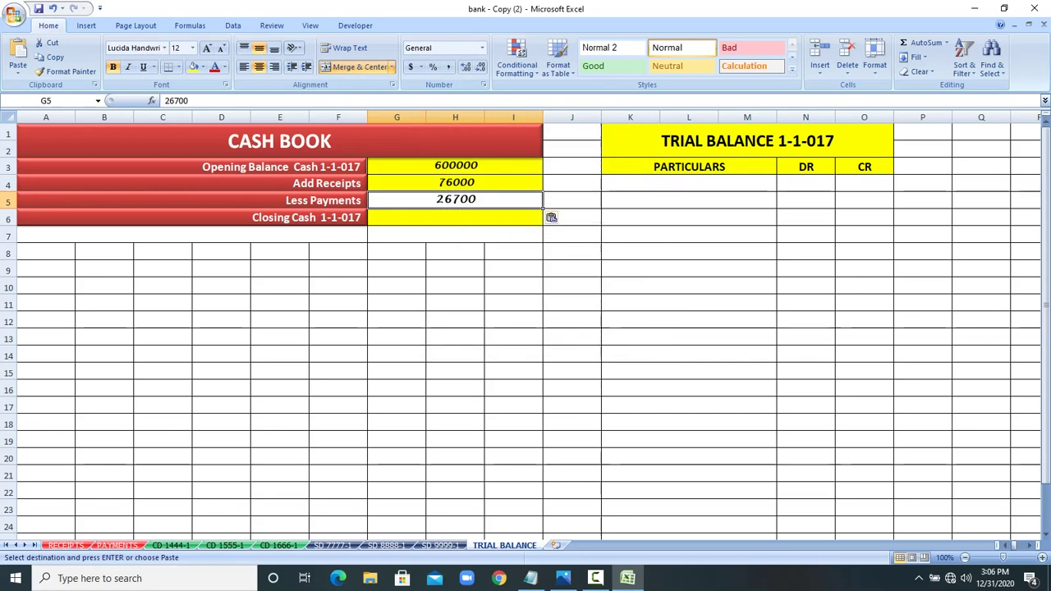
# Step: Calculate the cash book's closing cash in G6 with the formula +G3+G4-G5
pyautogui.click(456, 217)
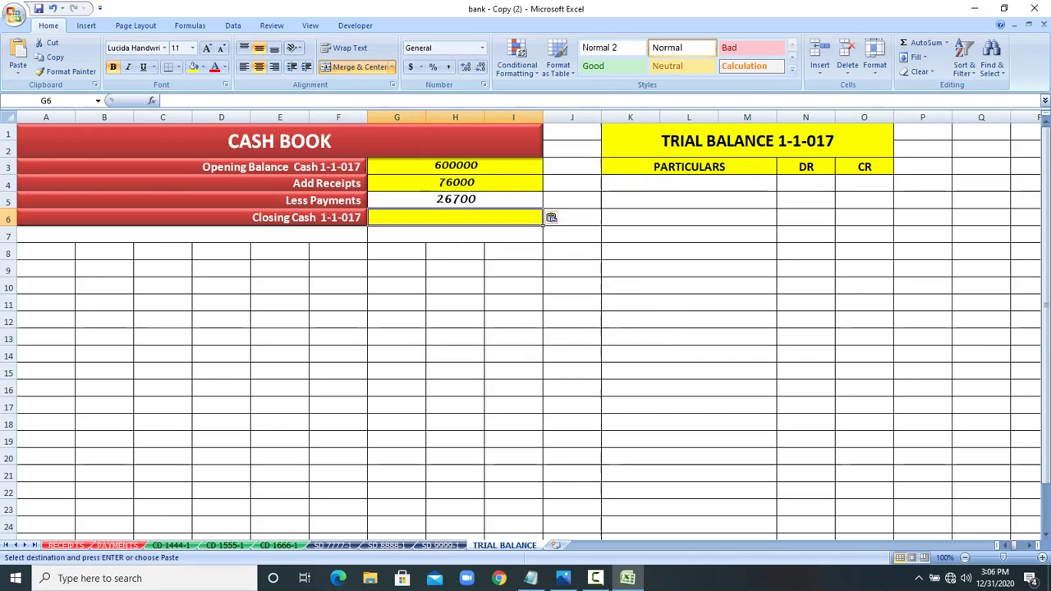
pyautogui.write('+')
pyautogui.press('Up')
pyautogui.press('Up')
pyautogui.press('Up')
pyautogui.write('+')
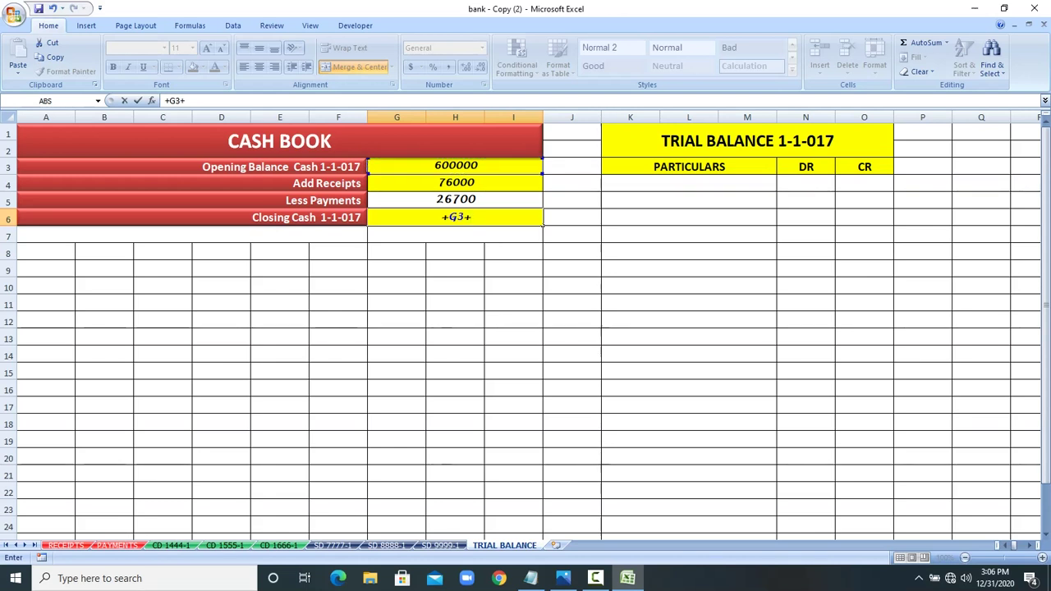
pyautogui.press('Up')
pyautogui.press('Up')
pyautogui.write('-')
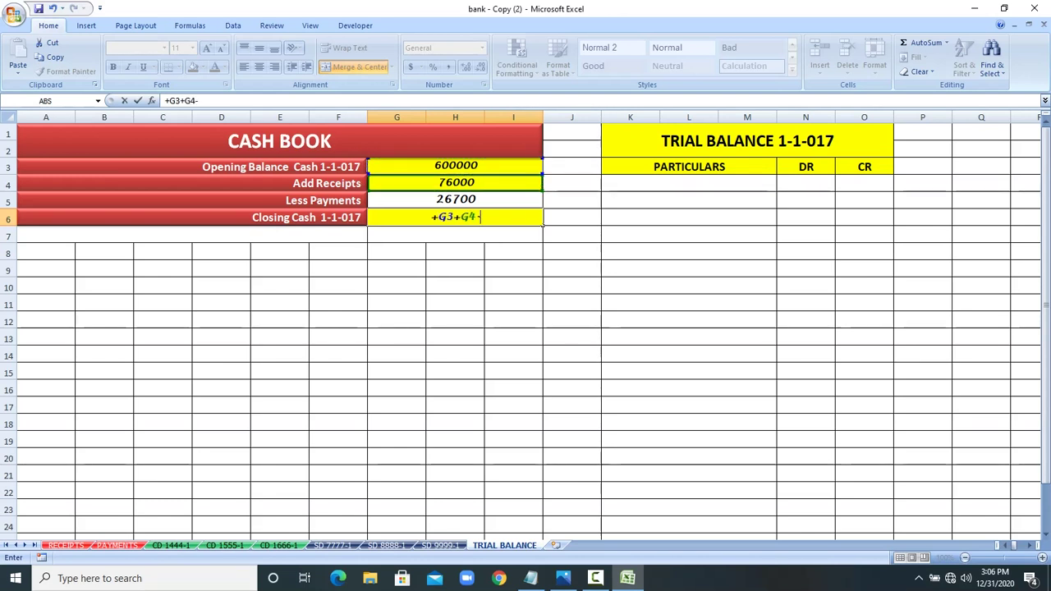
pyautogui.press('Up')
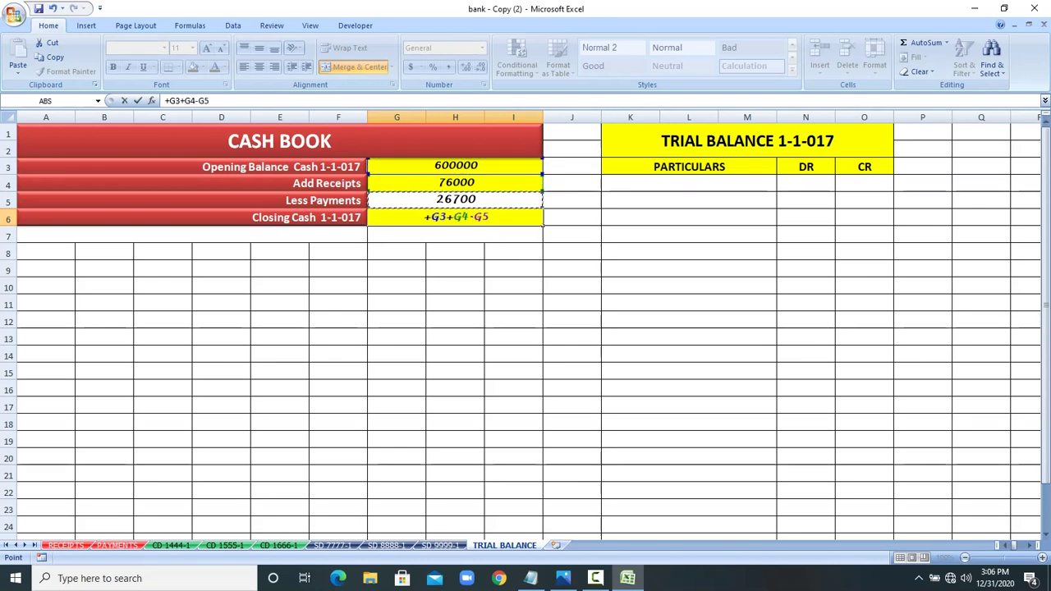
pyautogui.press('Return')
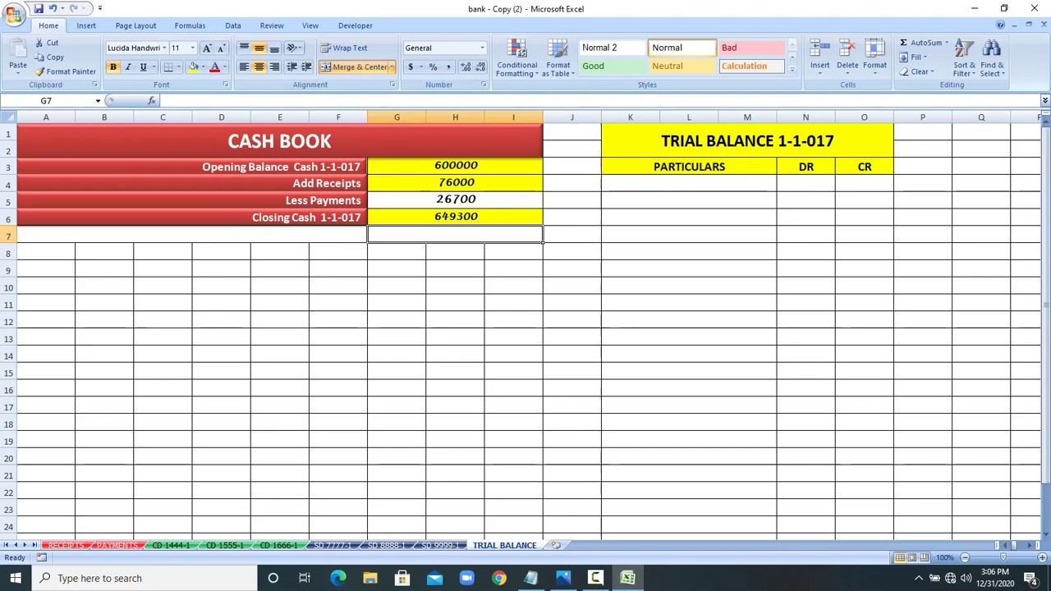
pyautogui.press('Up')
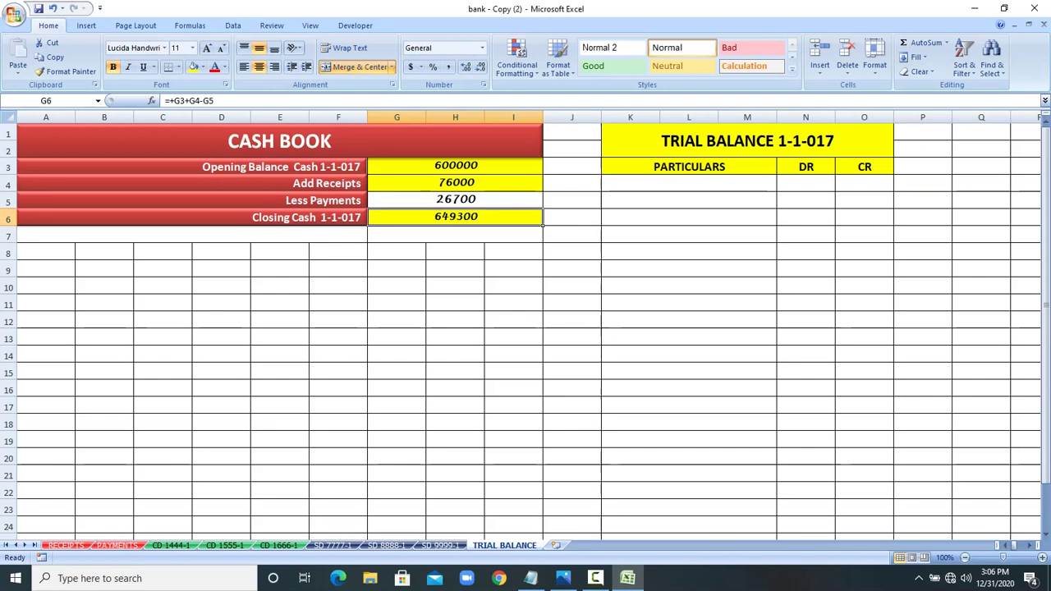
# Step: Enter CASH IN HAND as the first trial balance particular in K4, with 649300 in its DR column
pyautogui.click(688, 183)
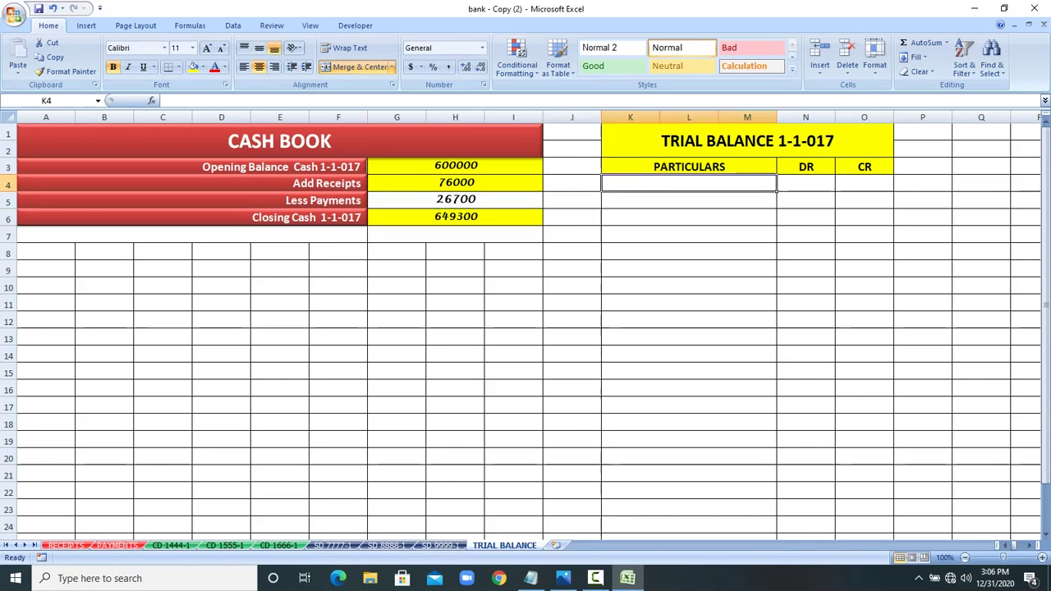
pyautogui.write('CASH IN ')
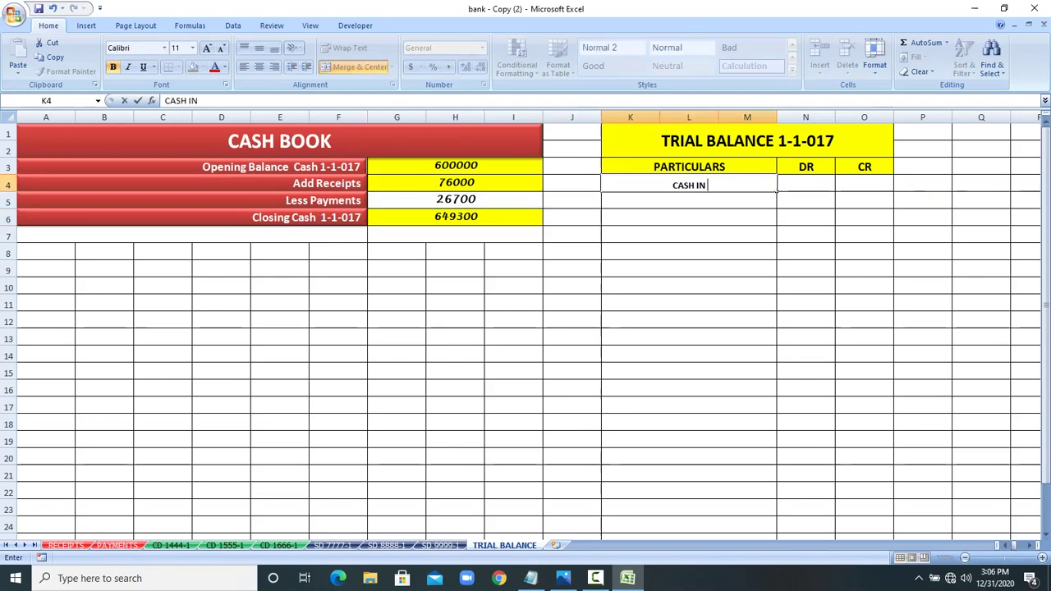
pyautogui.write('HAND')
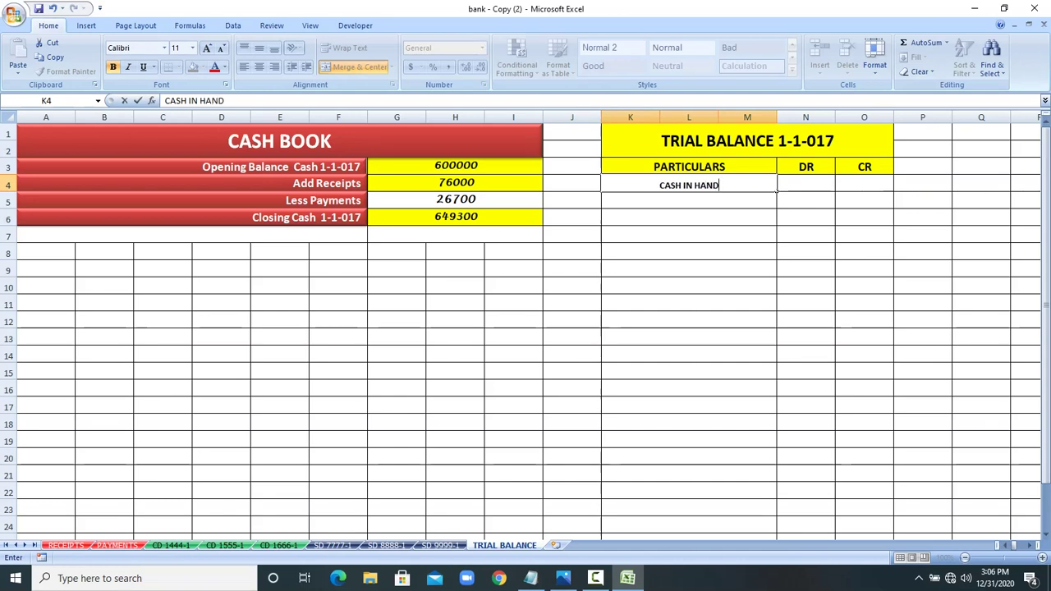
pyautogui.press('Tab')
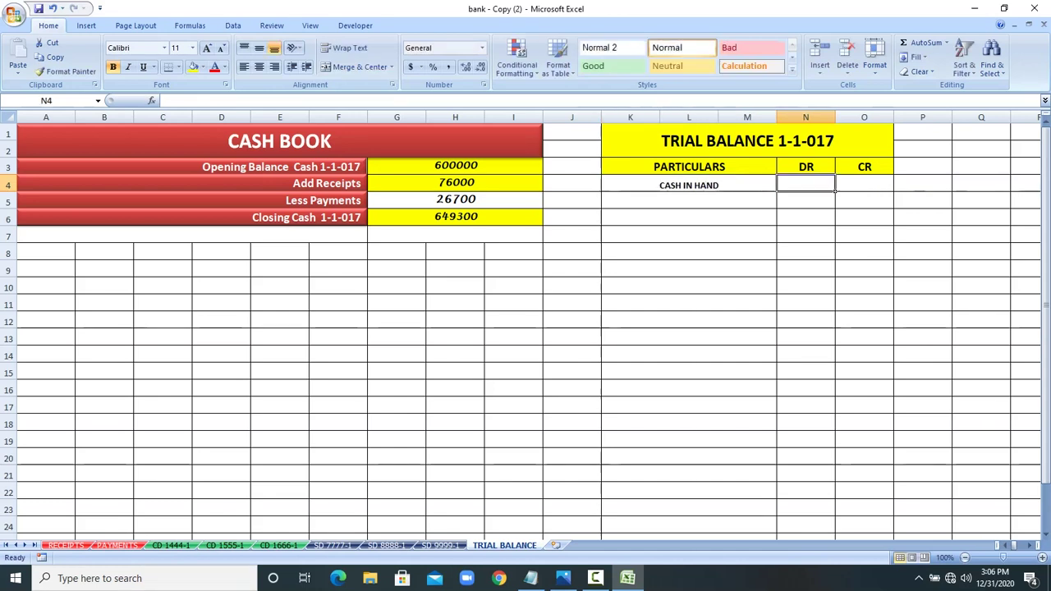
pyautogui.write('6493')
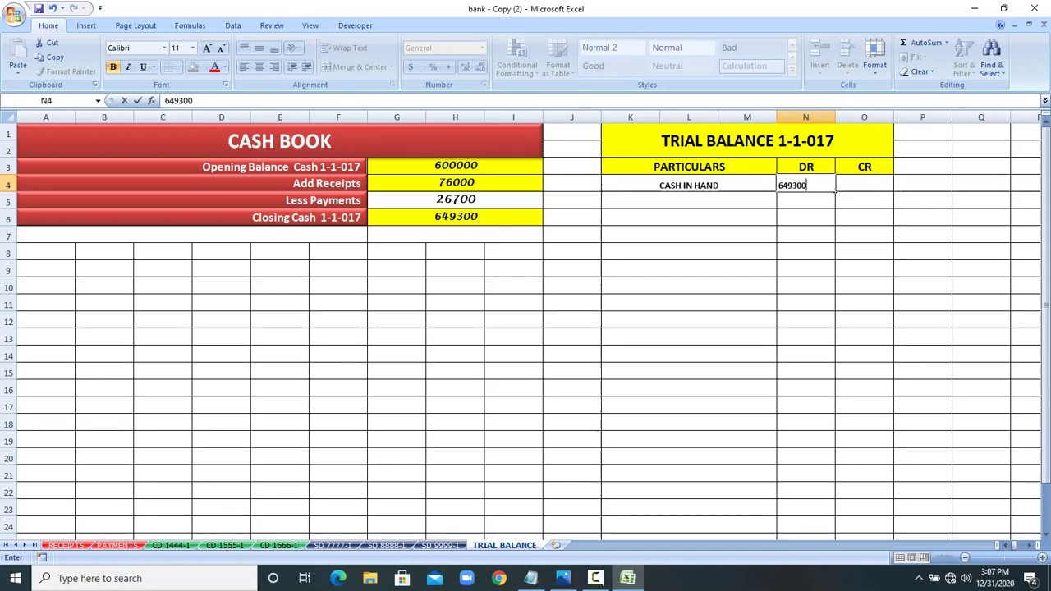
pyautogui.write('00')
pyautogui.press('Return')
# Step: Enlarge the font of the trial balance entry area from K4 to O18 to size 14
pyautogui.moveTo(640, 185); pyautogui.dragTo(892, 424)
pyautogui.click(207, 48)
pyautogui.click(207, 47)
pyautogui.click(689, 269)
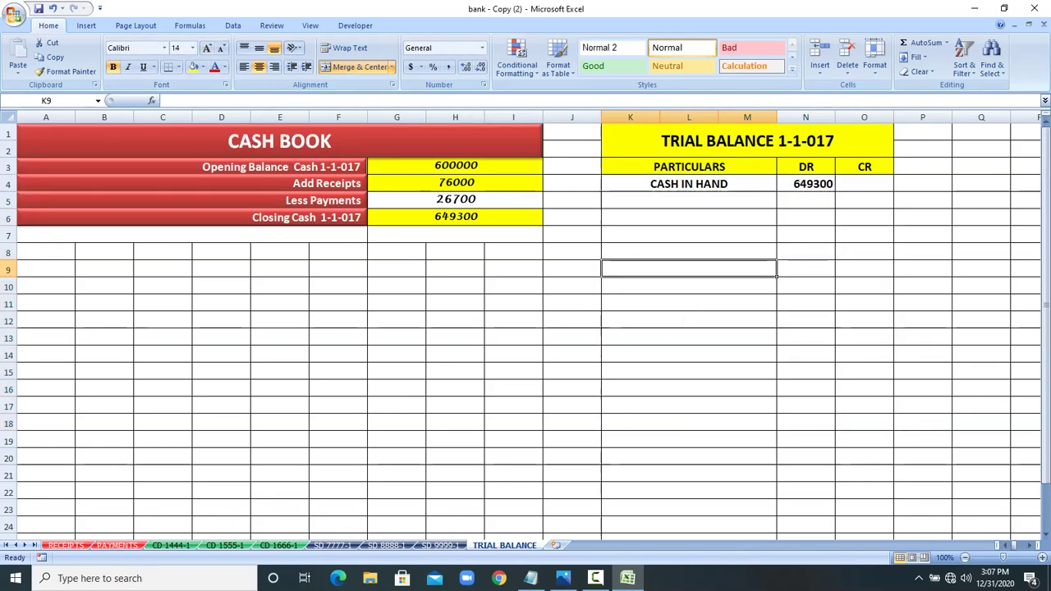
# Step: Look through the customer ledger sheets from the first current account to the last saving account, ending on the TRIAL BALANCE sheet
pyautogui.click(170, 546)
pyautogui.click(224, 545)
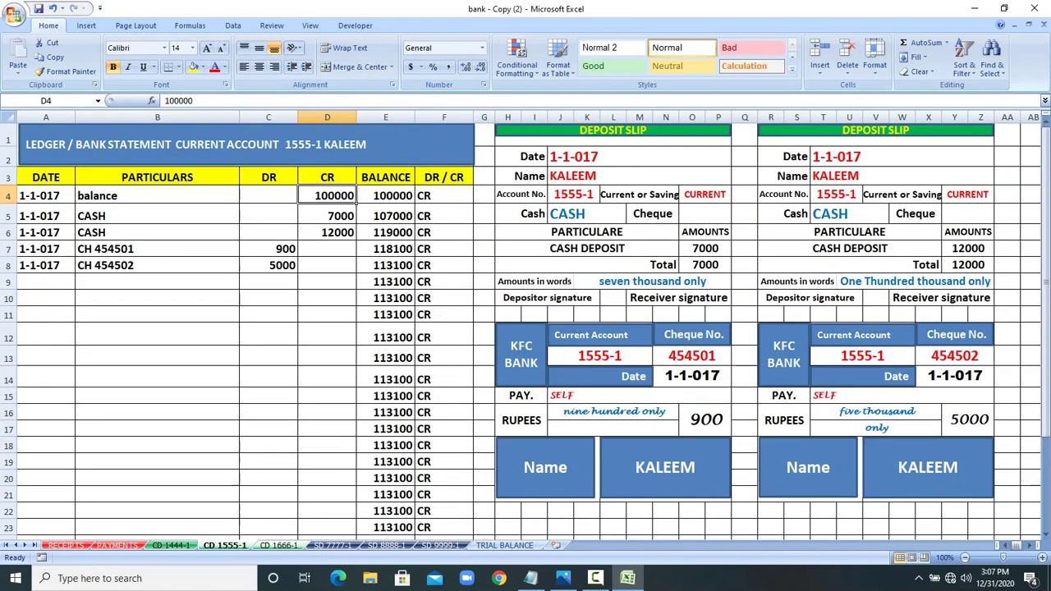
pyautogui.click(278, 545)
pyautogui.click(332, 545)
pyautogui.click(387, 546)
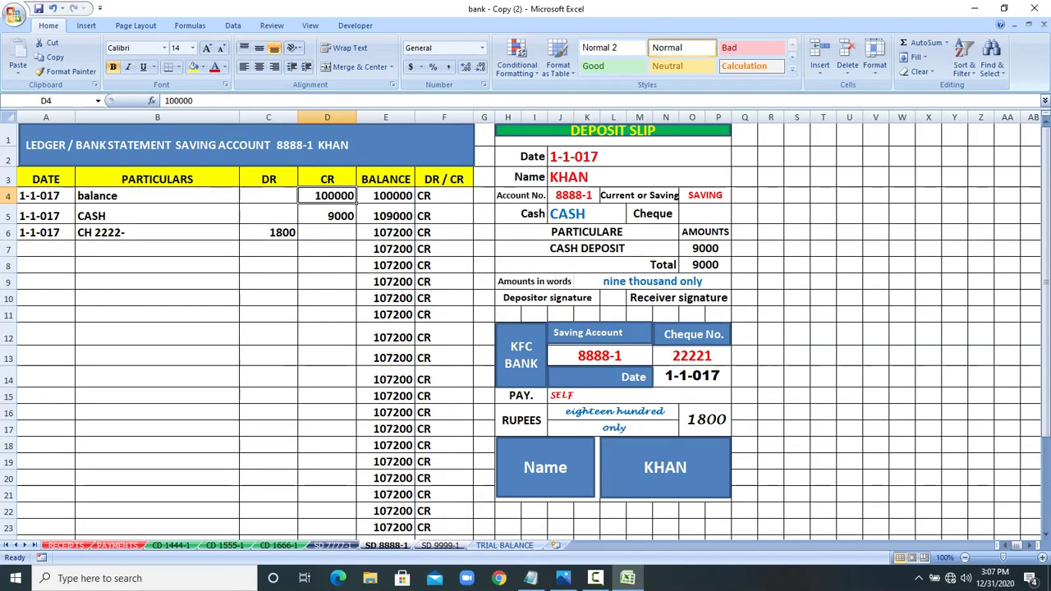
pyautogui.click(439, 545)
pyautogui.click(504, 545)
pyautogui.moveTo(689, 201); pyautogui.dragTo(689, 252)
# Step: List the three current accounts as trial balance particulars in K5 to K7, using the prefix CD with each account number
pyautogui.click(689, 200)
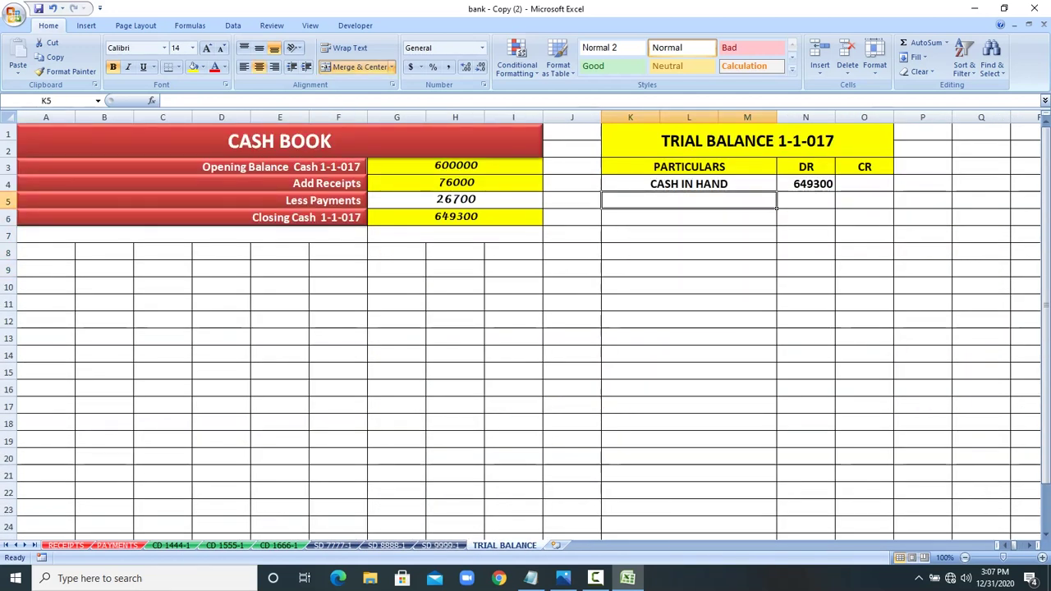
pyautogui.click(171, 545)
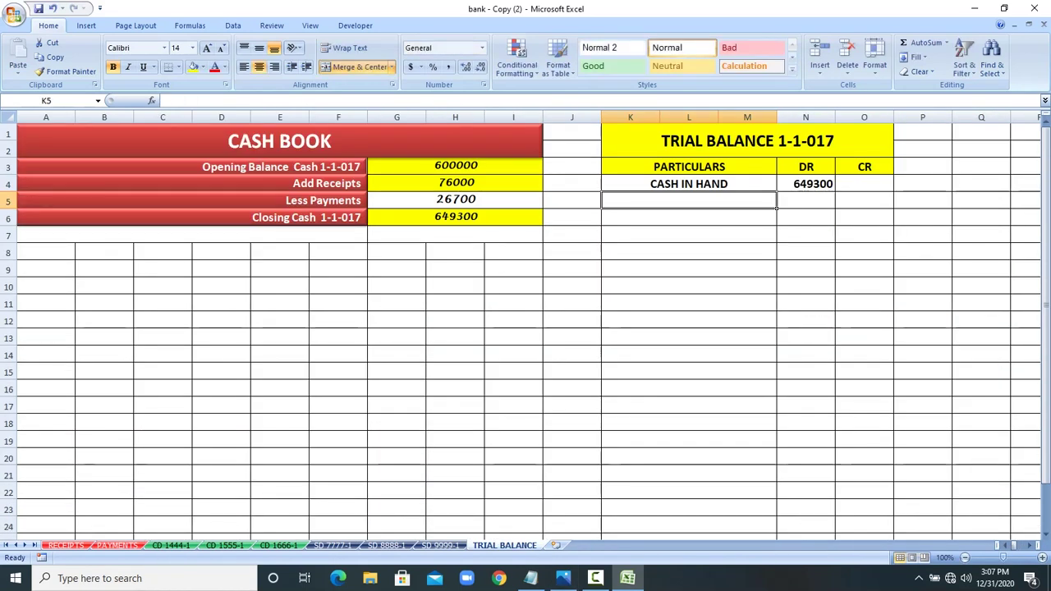
pyautogui.write('CD')
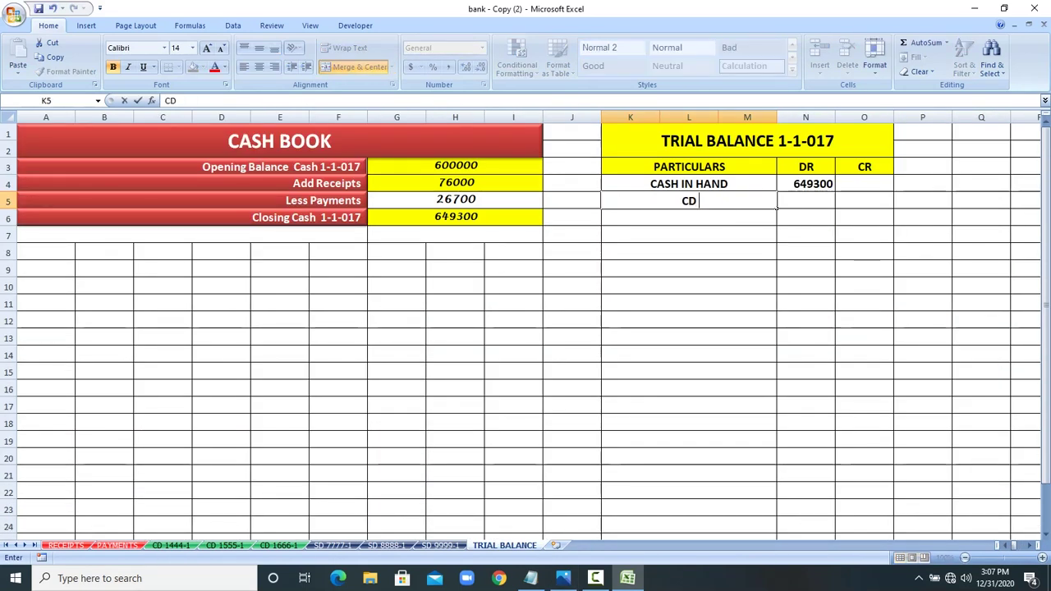
pyautogui.write(' 1444-1')
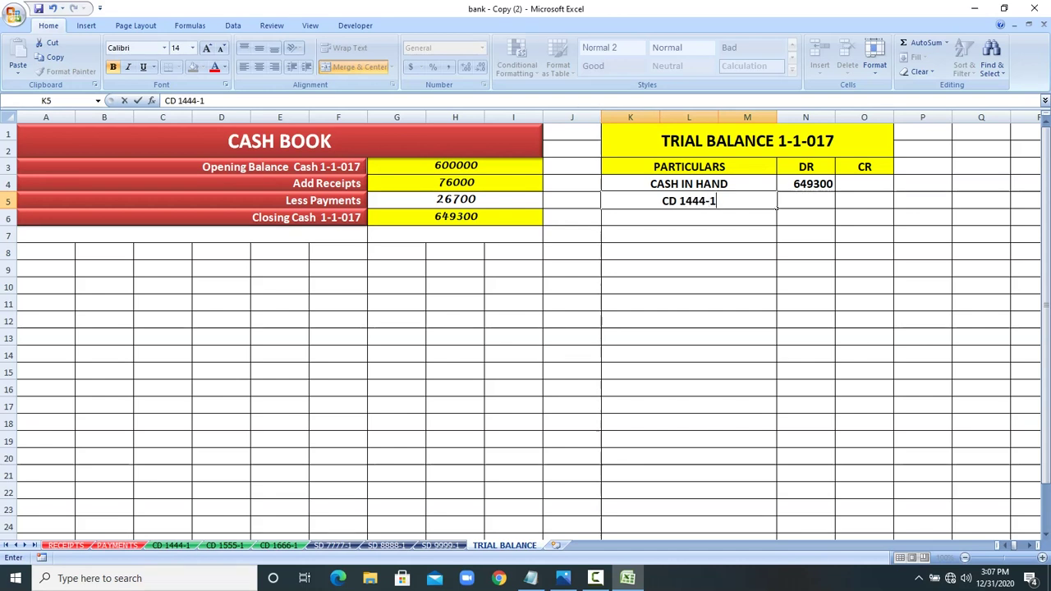
pyautogui.press('Return')
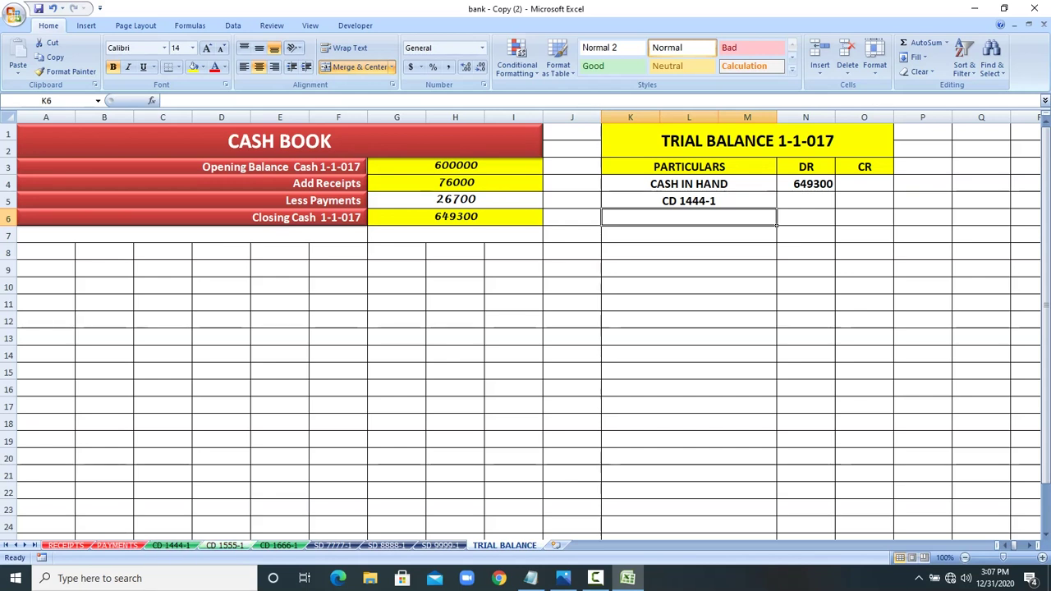
pyautogui.write('CD ')
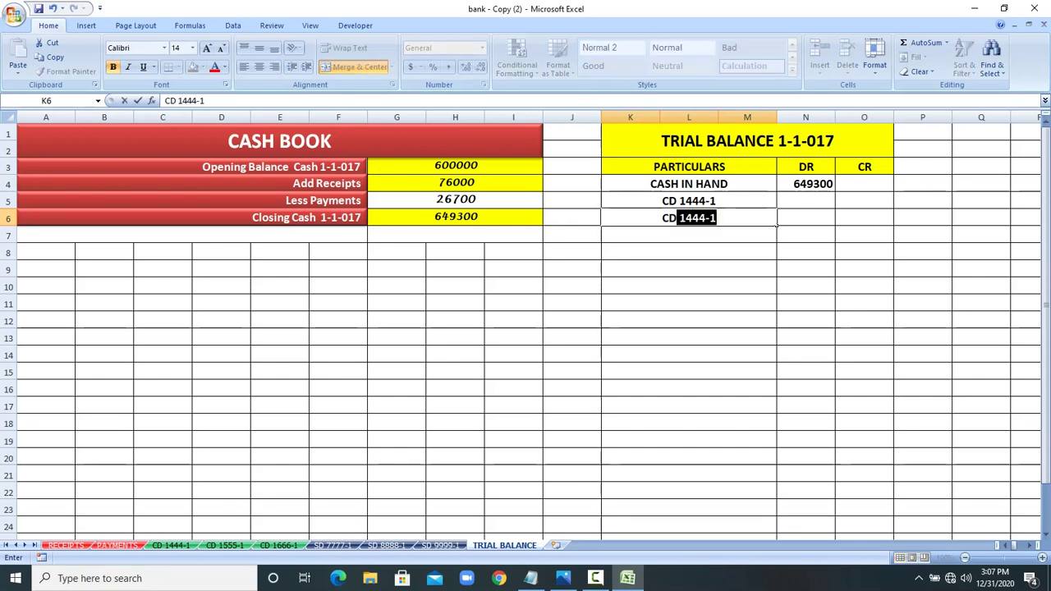
pyautogui.write('1555')
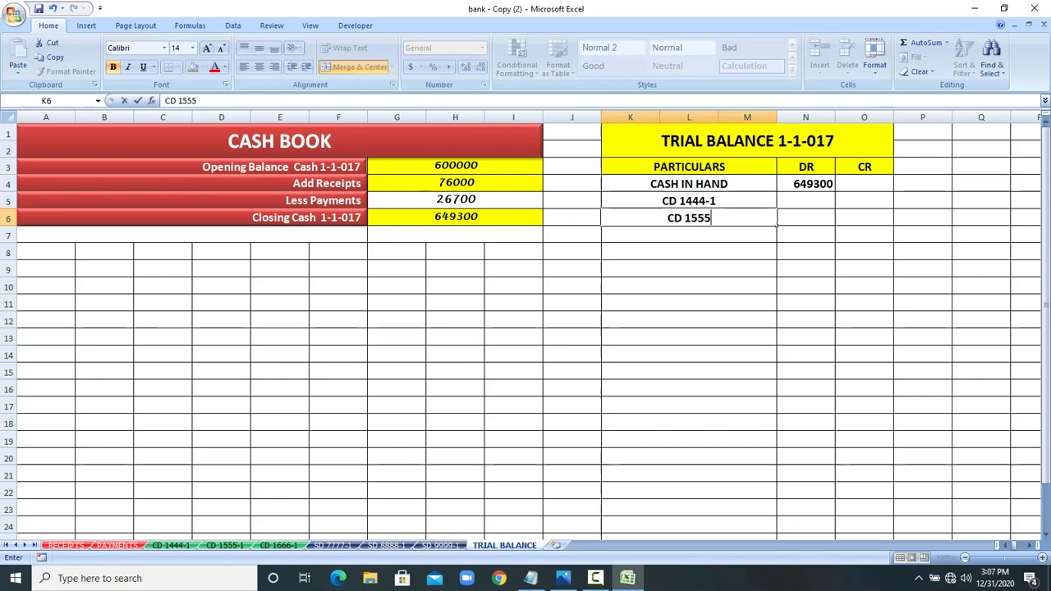
pyautogui.write('-1')
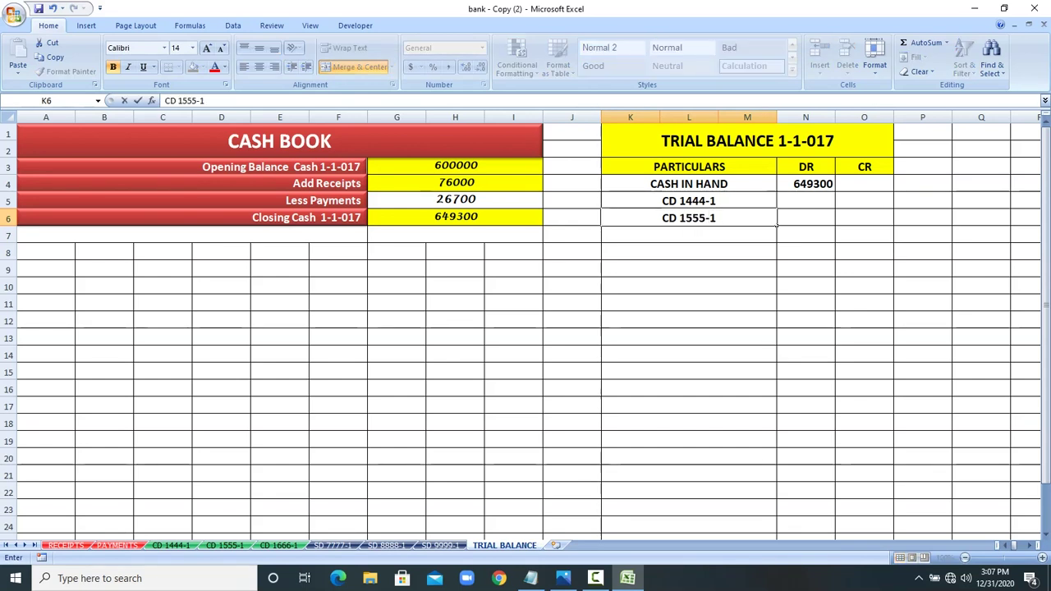
pyautogui.press('Return')
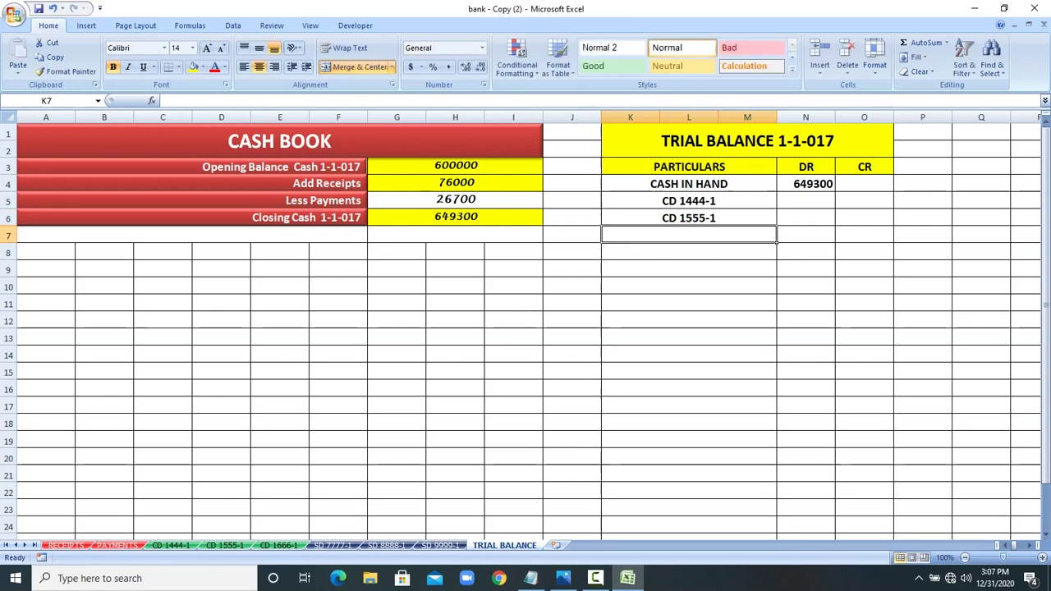
pyautogui.write('CD 1666-1')
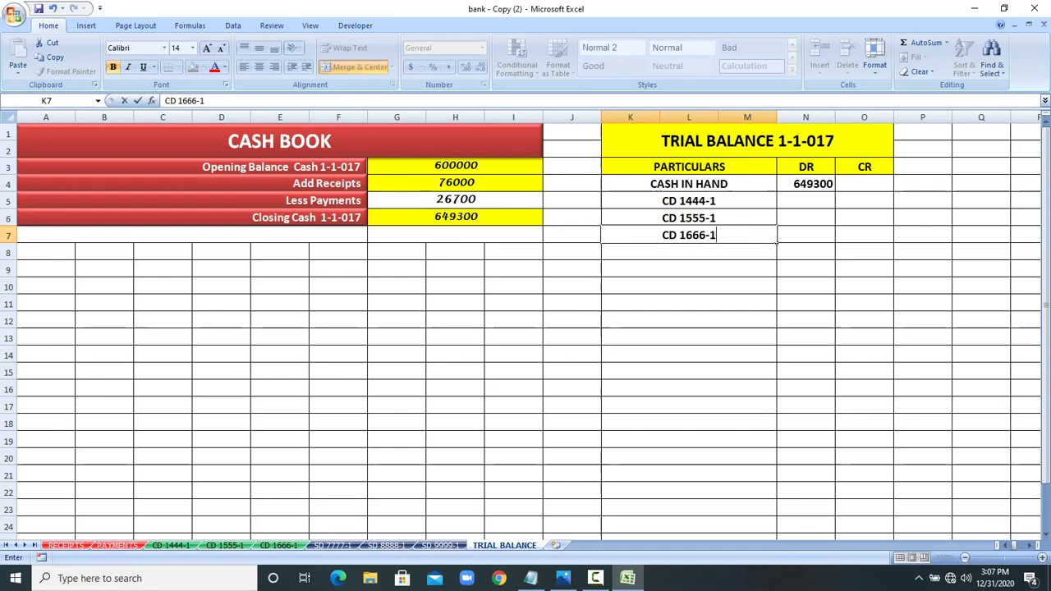
pyautogui.press('Return')
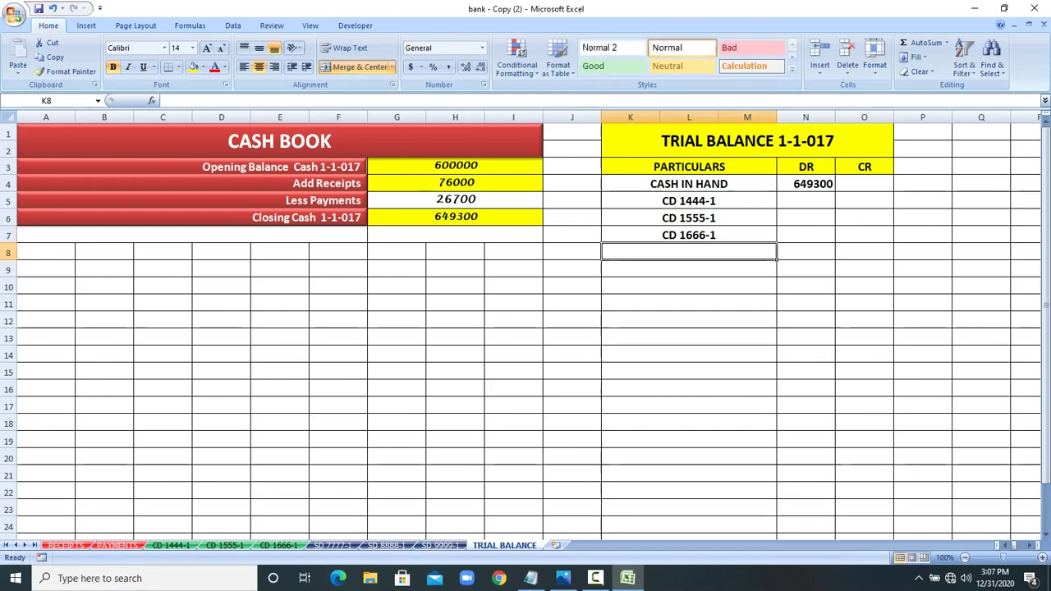
# Step: List the first two saving accounts in K8 and K9 with the prefix SD, removing the extra digit from the second account number
pyautogui.write('SD 7777-1')
pyautogui.press('Return')
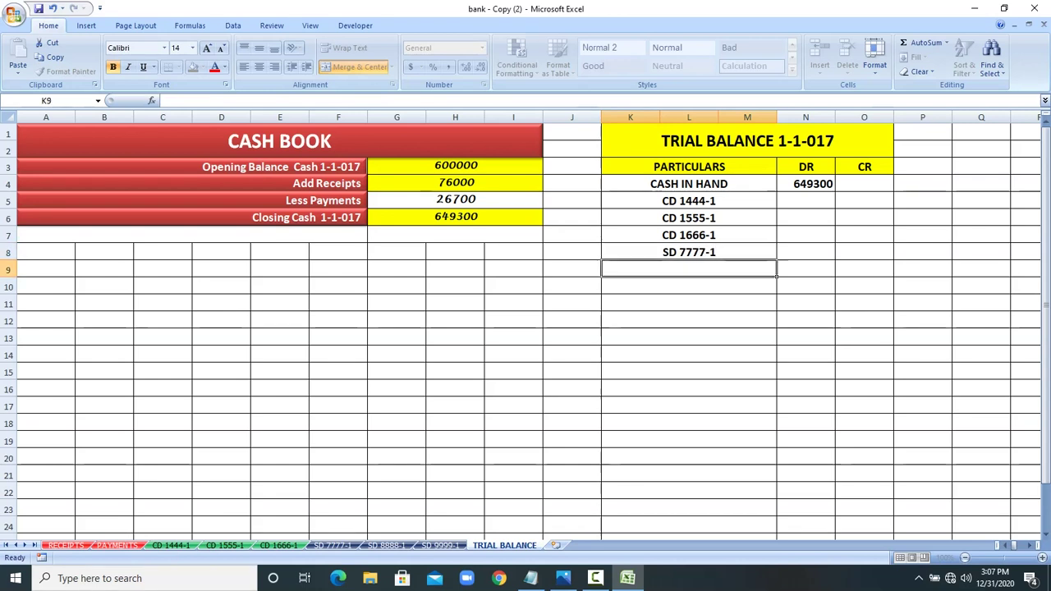
pyautogui.write('SD')
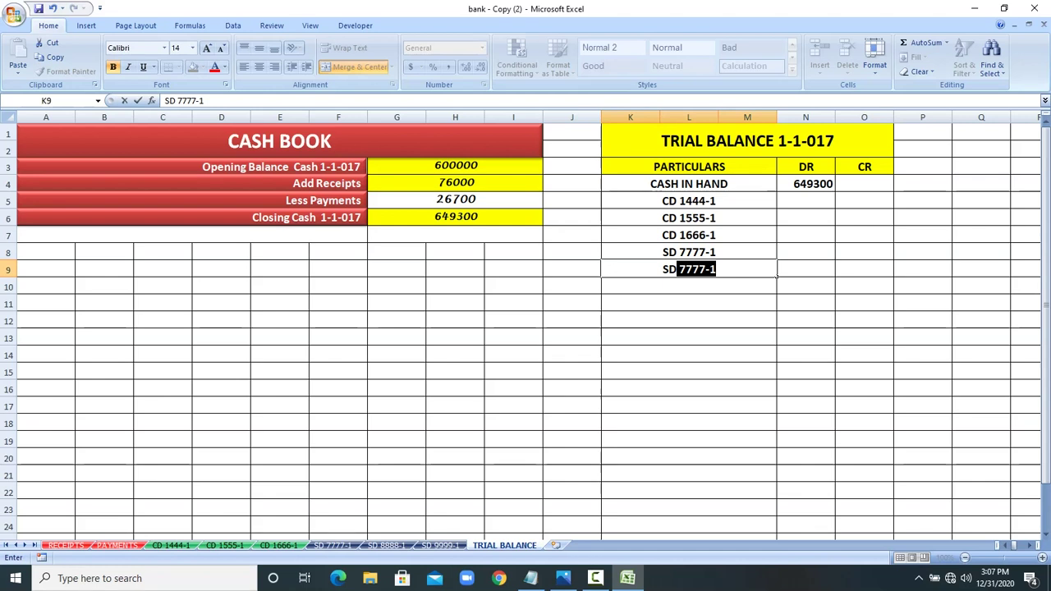
pyautogui.write(' 888')
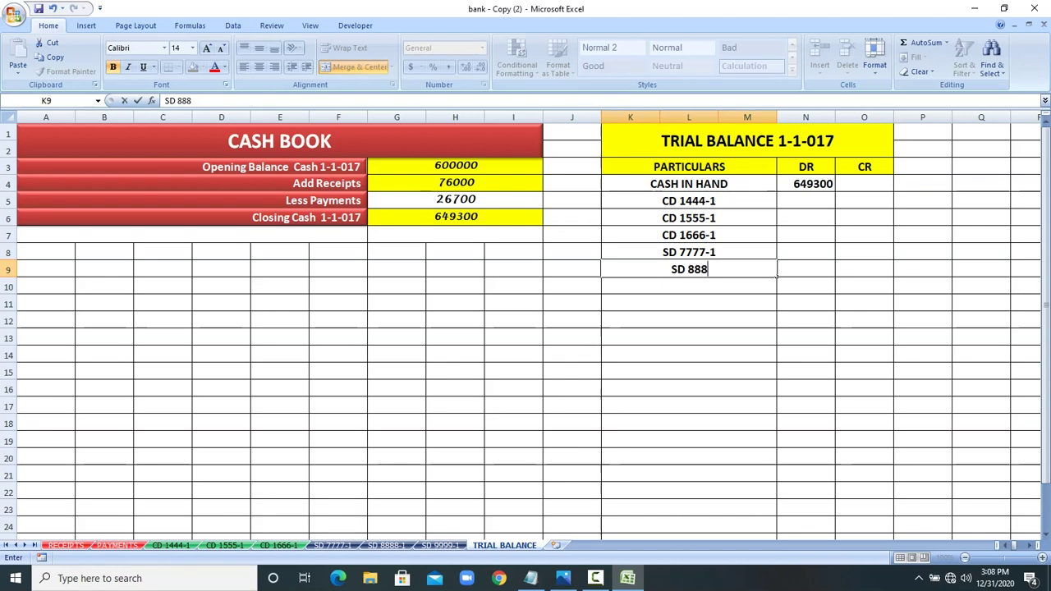
pyautogui.write('88-1')
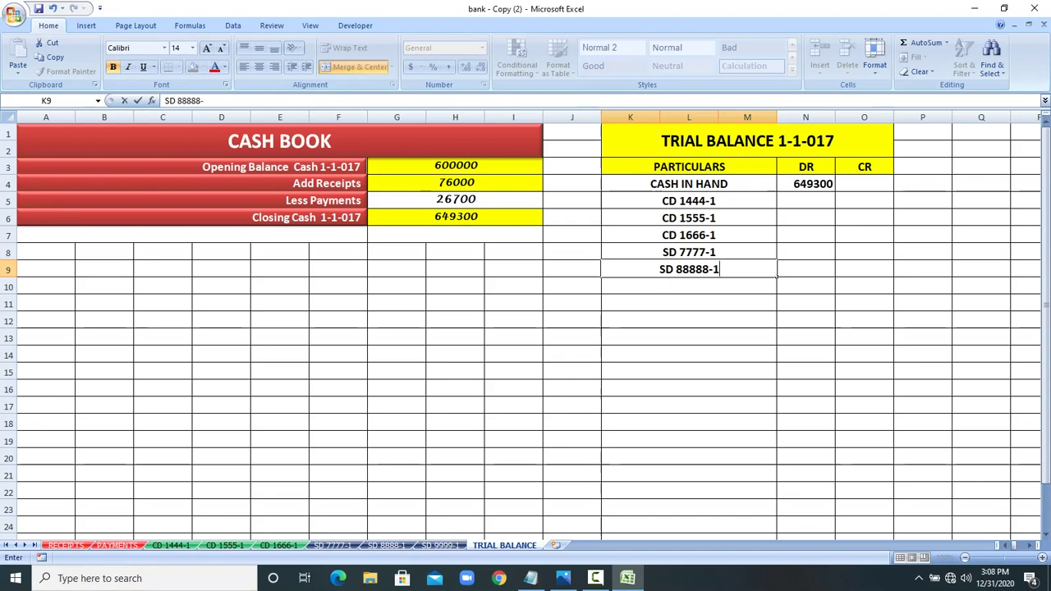
pyautogui.press('Return')
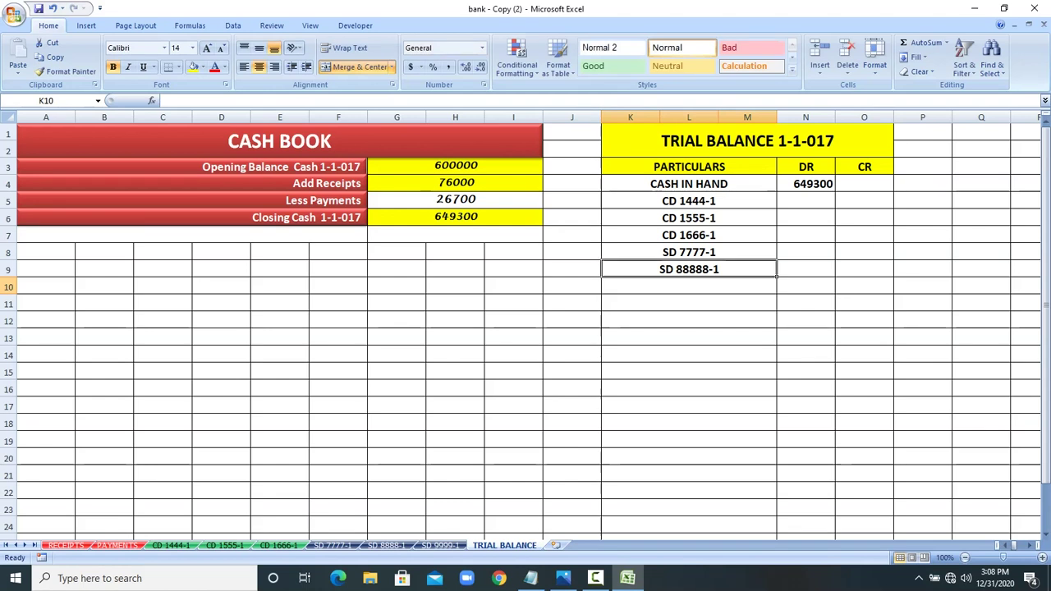
pyautogui.press('Up')
pyautogui.click(191, 100)
pyautogui.press('BackSpace')
# Step: Enter the third saving account's number with the prefix SD in K10, checking it against its ledger sheet
pyautogui.click(689, 321)
pyautogui.click(688, 286)
pyautogui.write('SD')
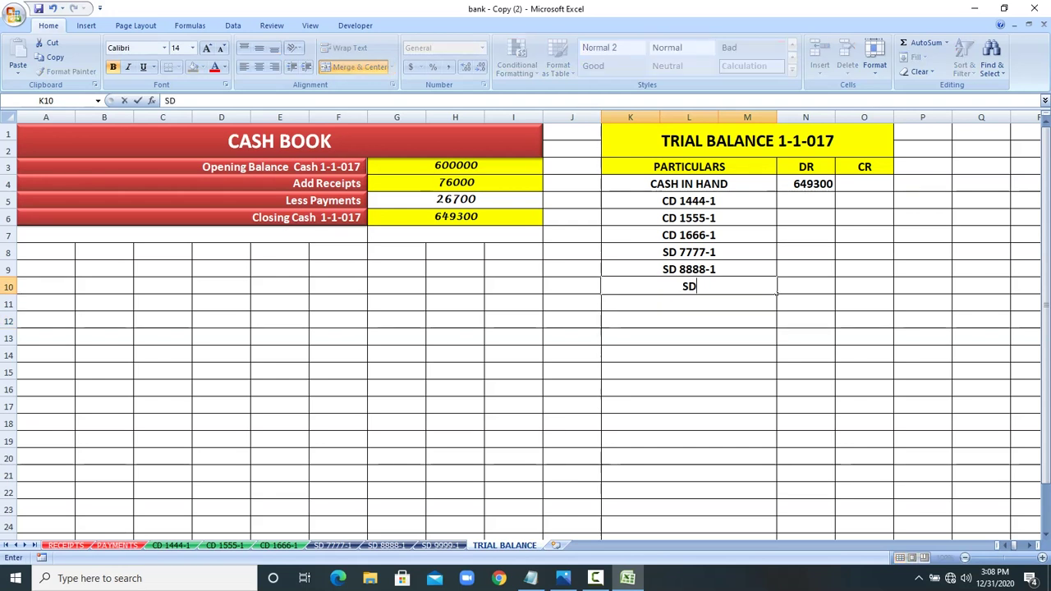
pyautogui.hotkey('ctrl', 'pageup')
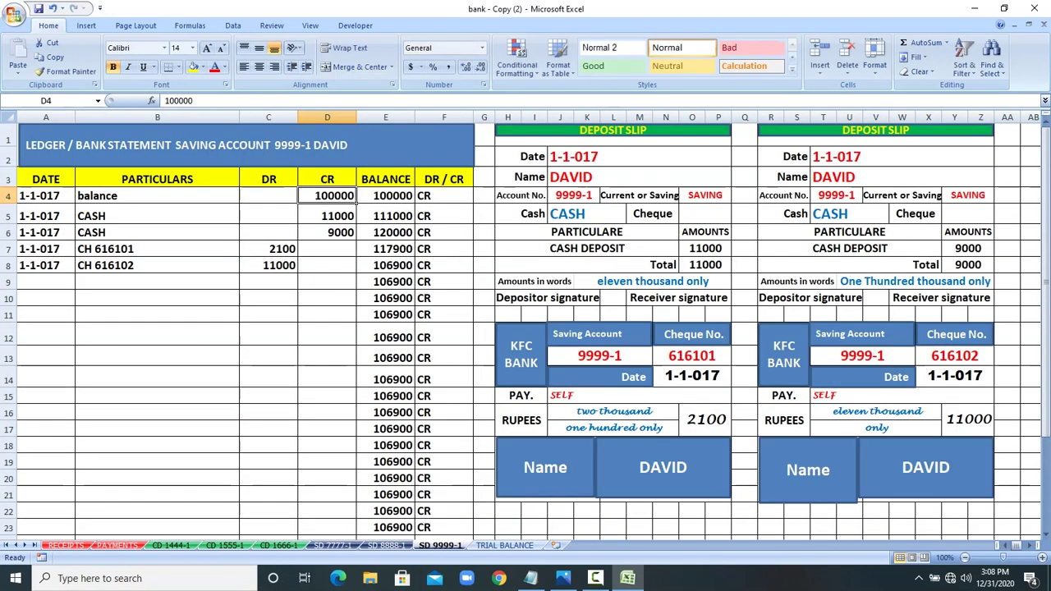
pyautogui.hotkey('ctrl', 'pagedown')
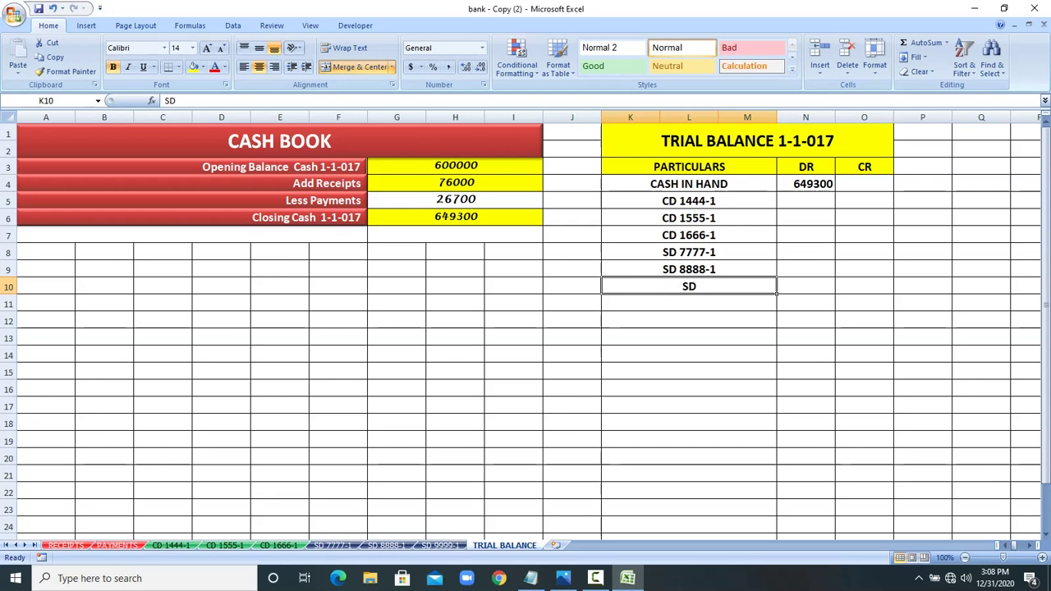
pyautogui.write('S')
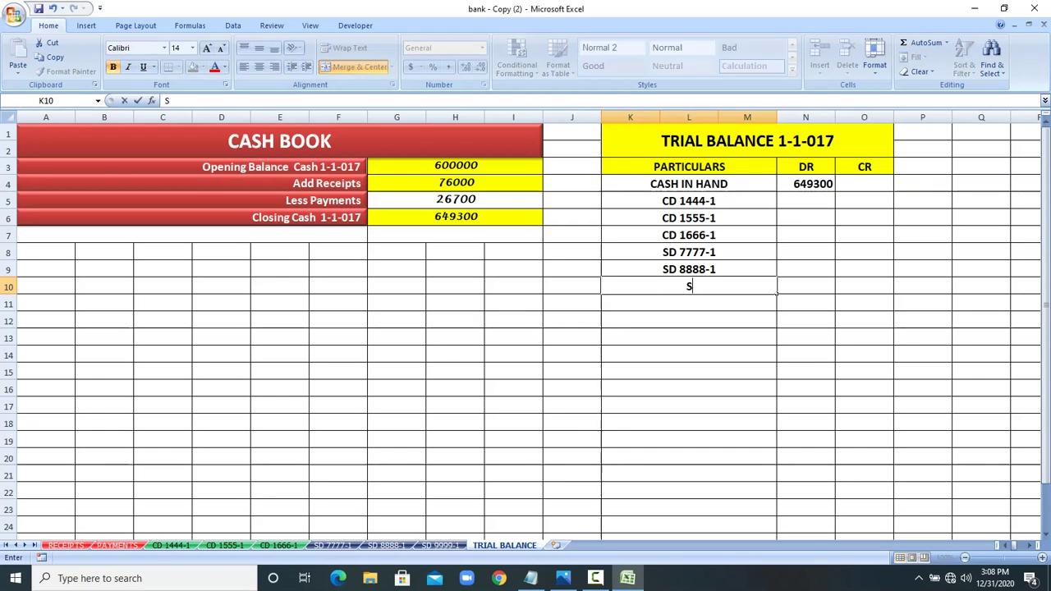
pyautogui.write('D 9999-1')
pyautogui.click(689, 355)
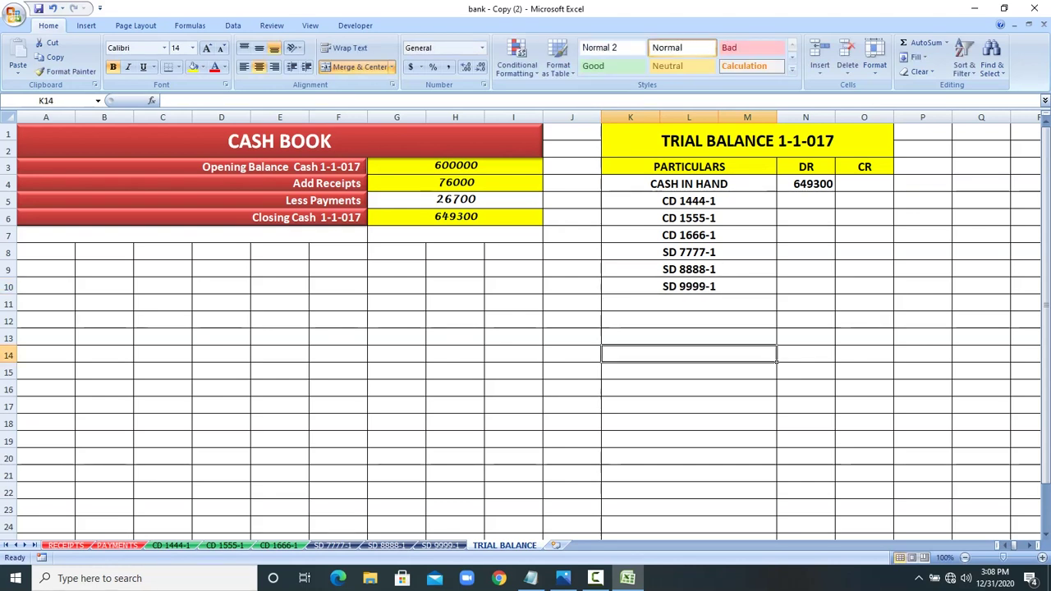
pyautogui.click(805, 184)
pyautogui.click(864, 200)
pyautogui.doubleClick(863, 200)
pyautogui.click(863, 269)
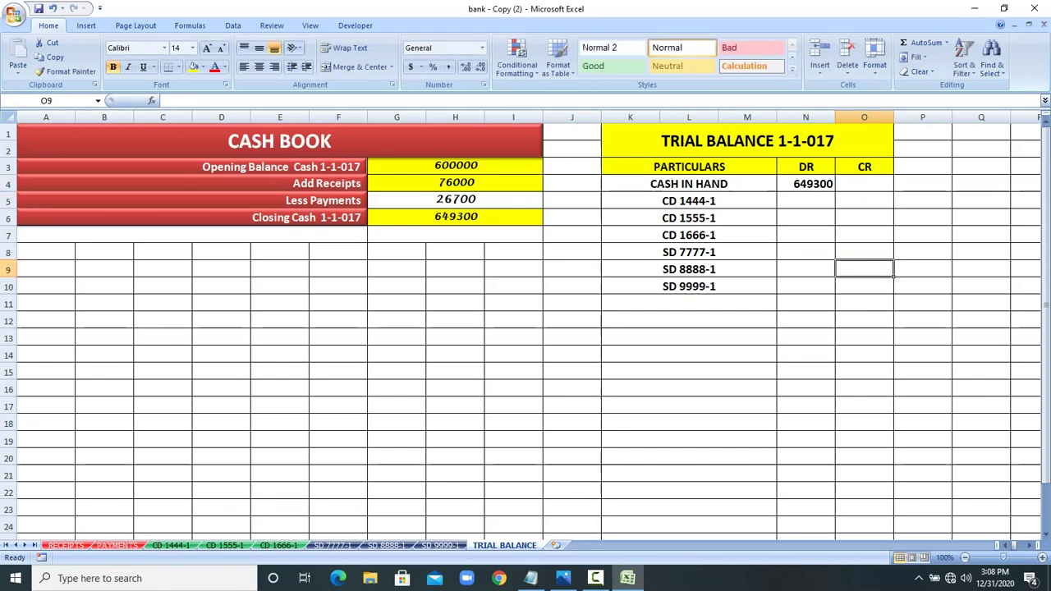
pyautogui.click(170, 546)
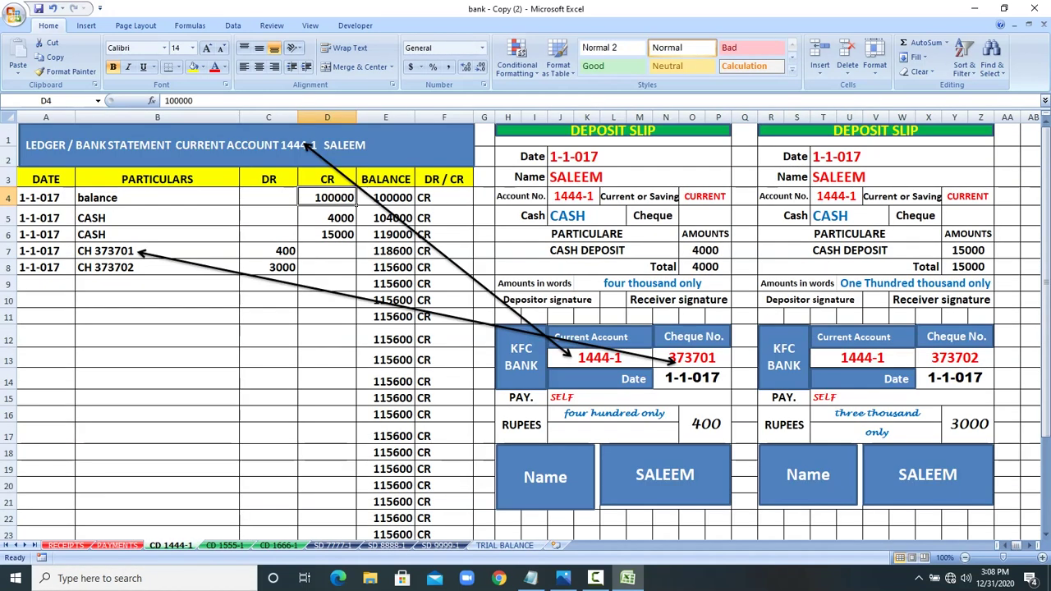
pyautogui.click(504, 545)
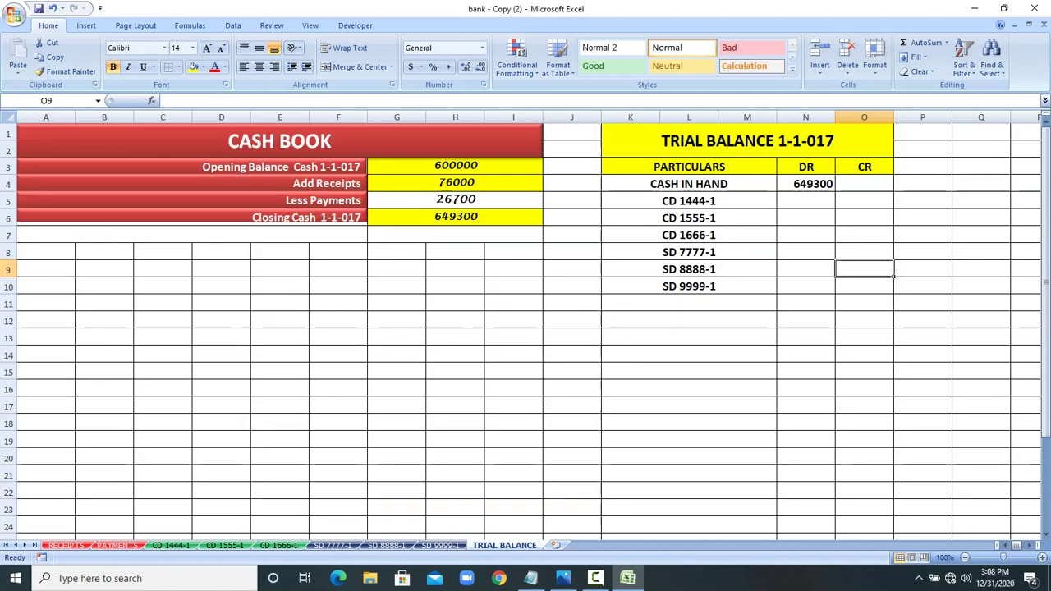
# Step: Link the first current account's CR amount in O5 to the closing balance on its ledger sheet
pyautogui.click(863, 201)
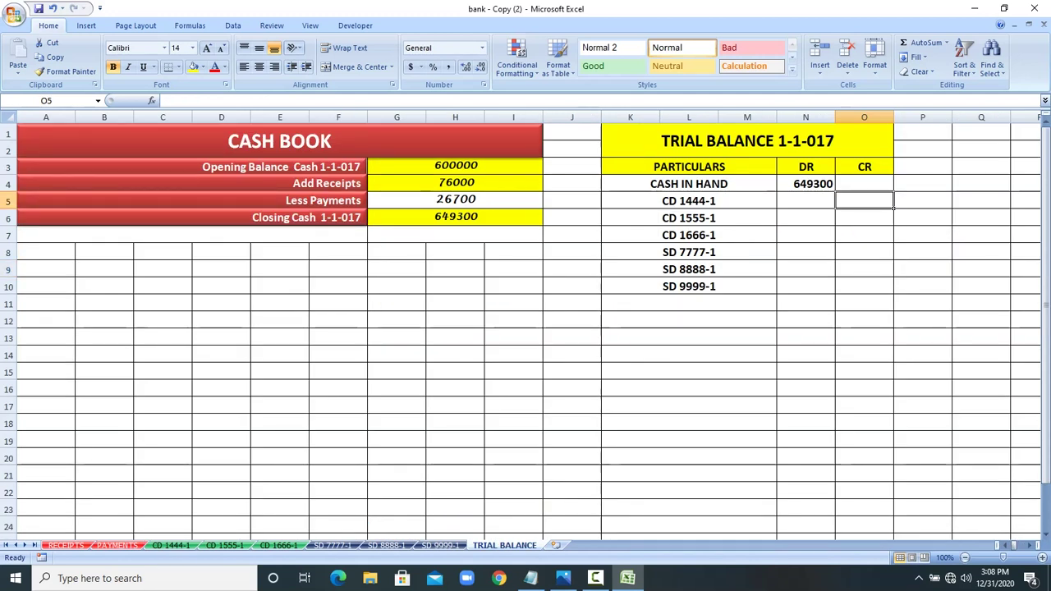
pyautogui.write('=')
pyautogui.click(171, 545)
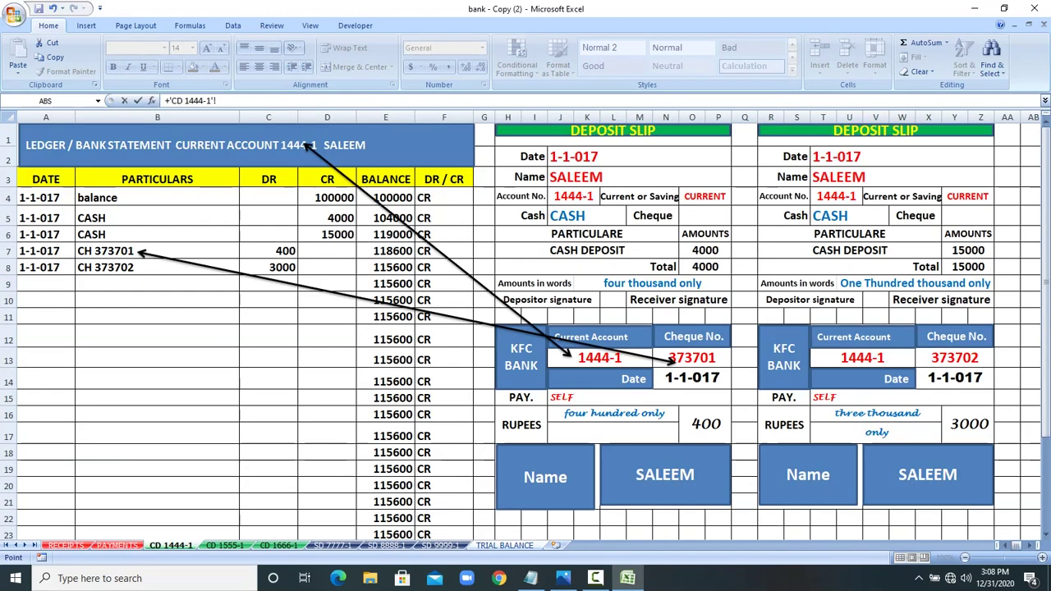
pyautogui.press('Return')
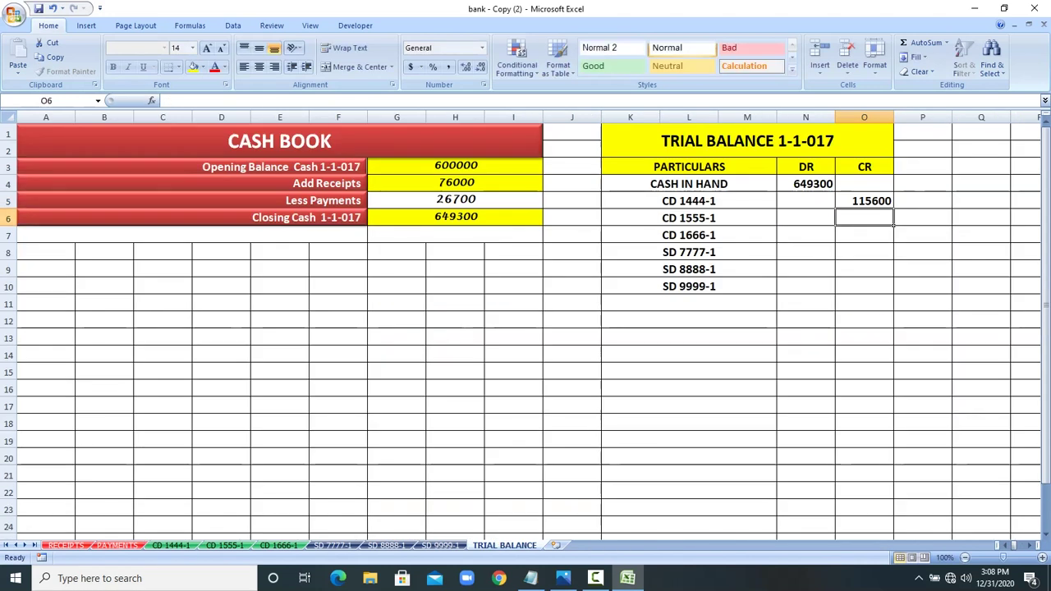
# Step: Link the CR amounts of the second and third current accounts in O6 and O7 to the closing balances on their ledger sheets
pyautogui.write('+')
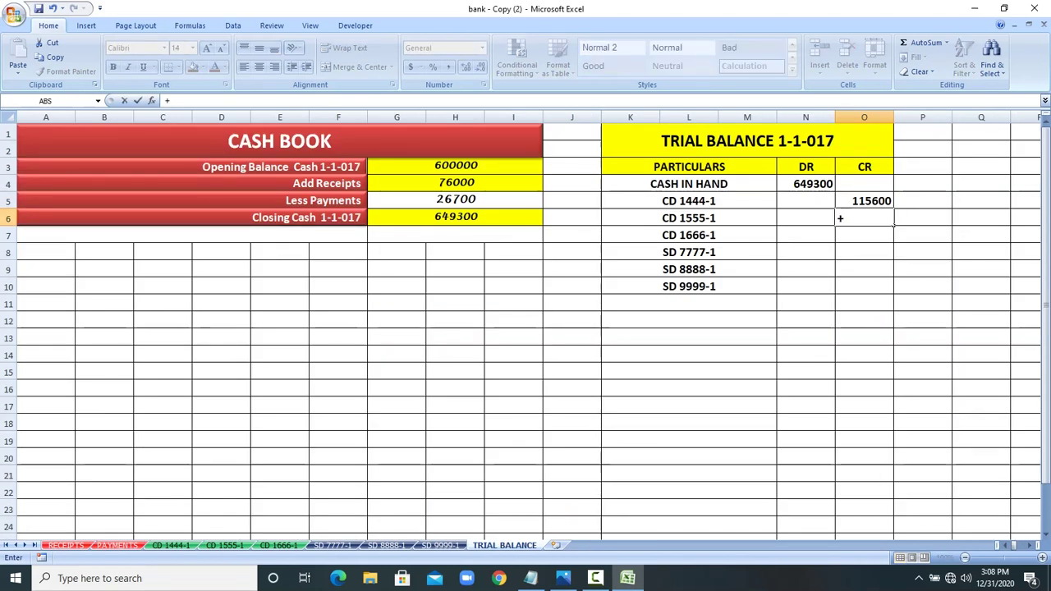
pyautogui.click(224, 545)
pyautogui.click(385, 282)
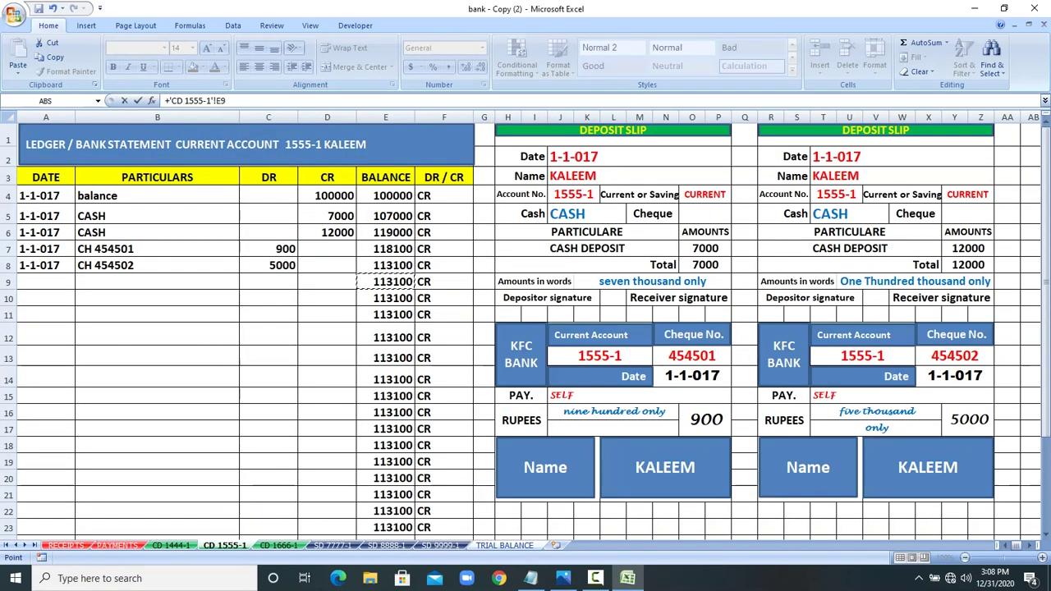
pyautogui.press('Return')
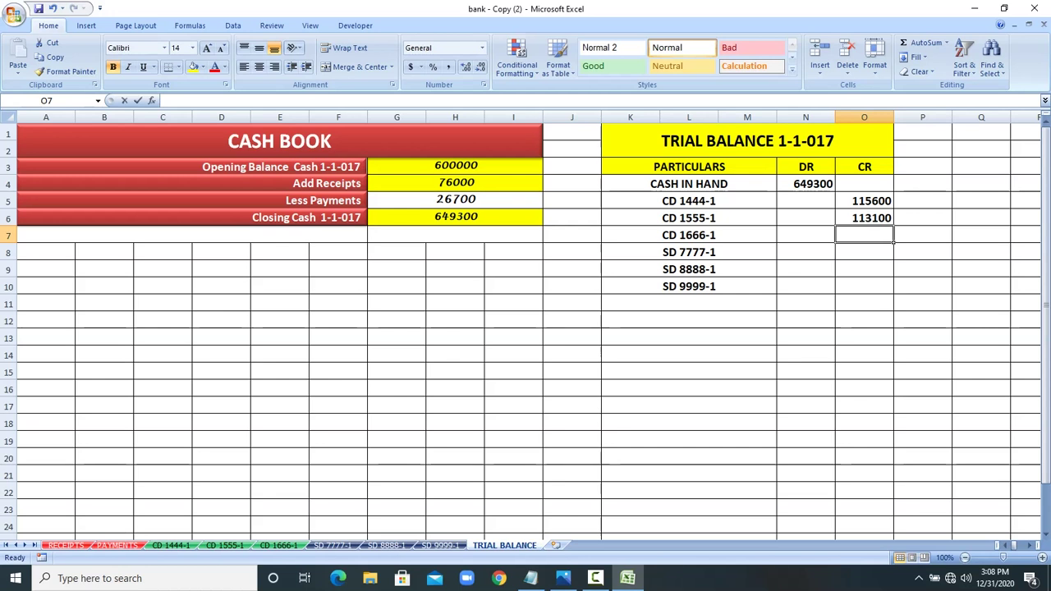
pyautogui.write('+')
pyautogui.click(279, 545)
pyautogui.click(385, 267)
pyautogui.press('Return')
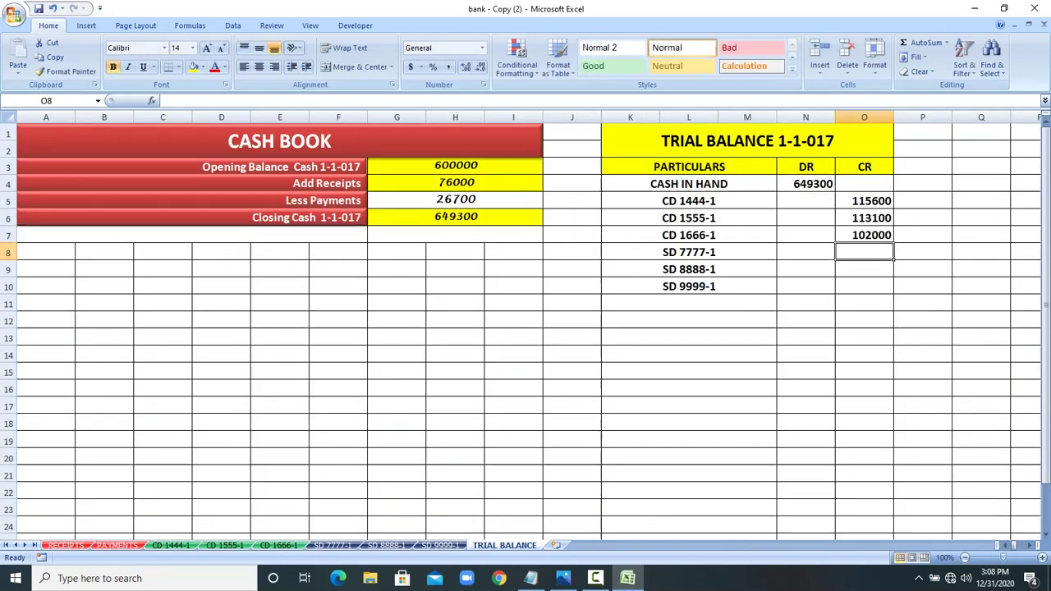
# Step: Link the first saving account's CR amount in O8 to the closing balance on its ledger sheet
pyautogui.write('+')
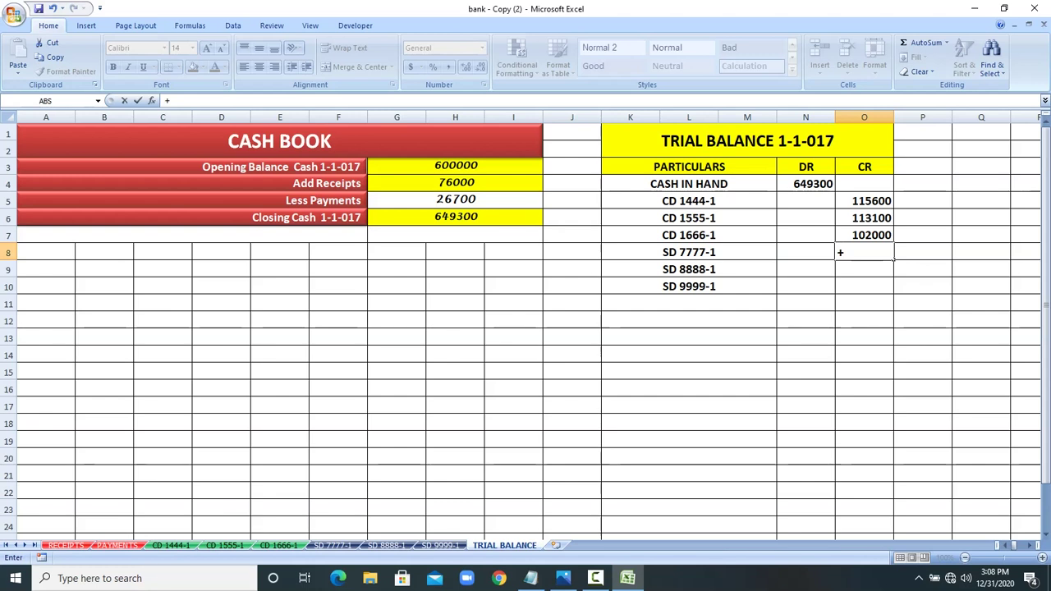
pyautogui.click(332, 545)
pyautogui.click(385, 250)
pyautogui.press('Return')
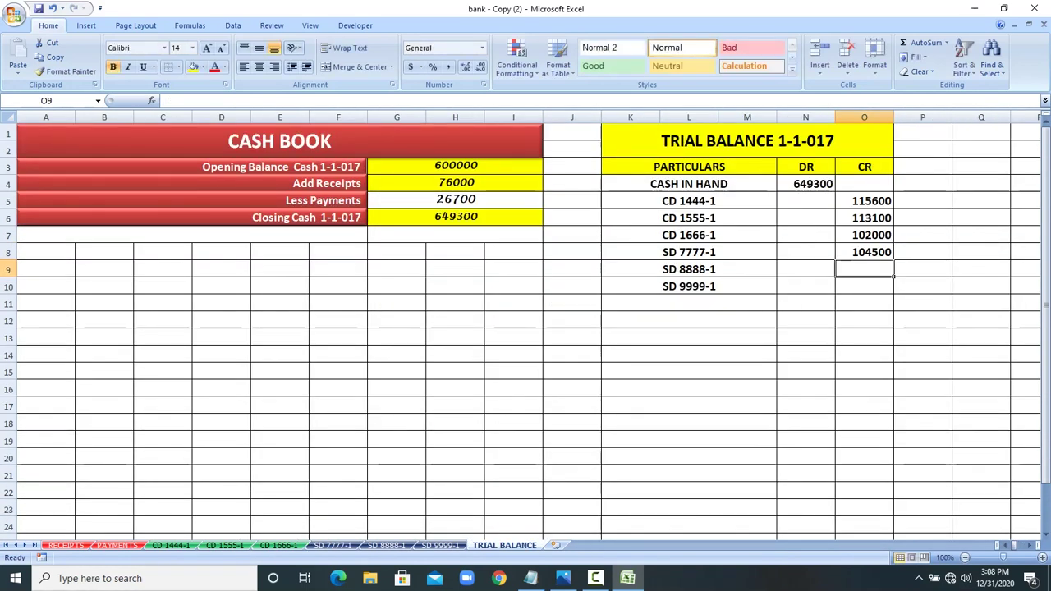
# Step: Link the CR amounts of the second and third saving accounts in O9 and O10 to the closing balances on their ledger sheets
pyautogui.write('+')
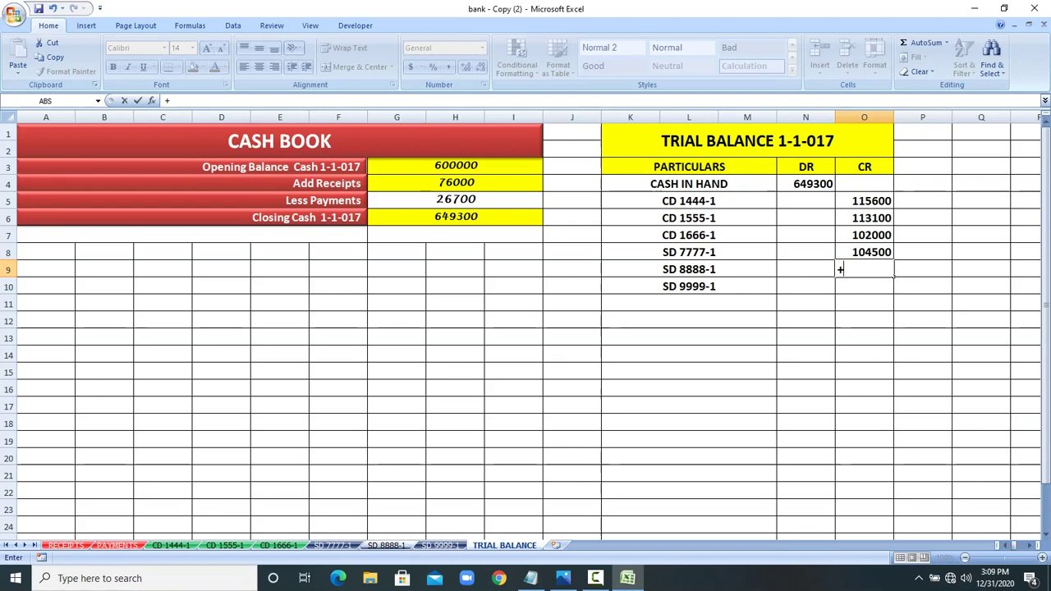
pyautogui.click(390, 545)
pyautogui.click(385, 265)
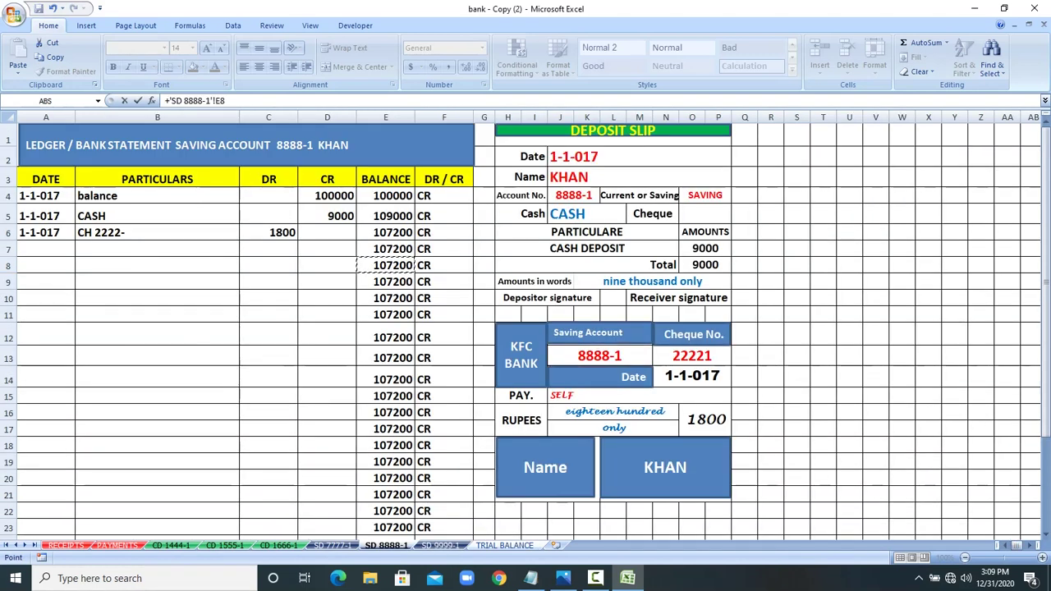
pyautogui.press('Return')
pyautogui.write('+')
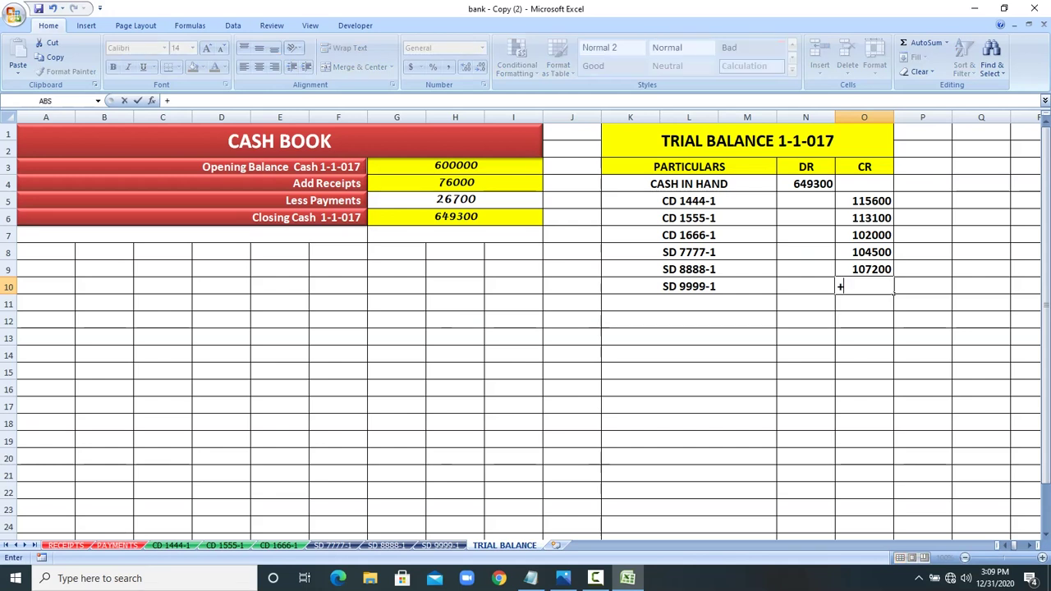
pyautogui.click(441, 545)
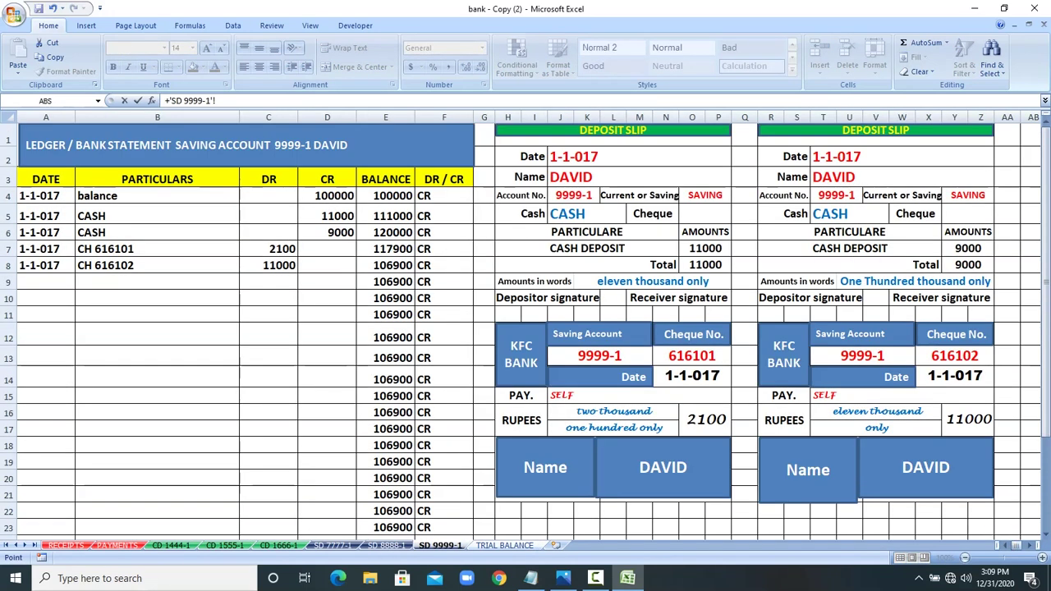
pyautogui.click(394, 266)
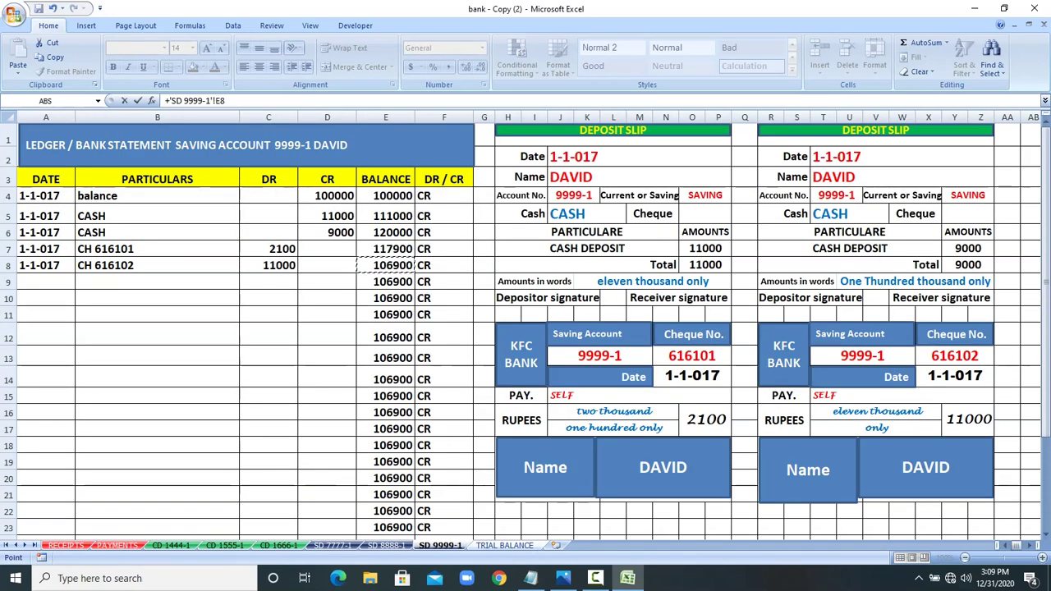
pyautogui.press('Return')
# Step: Total the trial balance's CR and DR columns from row 4 down with AutoSum, placing the sums in O13 and N13
pyautogui.moveTo(863, 184); pyautogui.dragTo(868, 338)
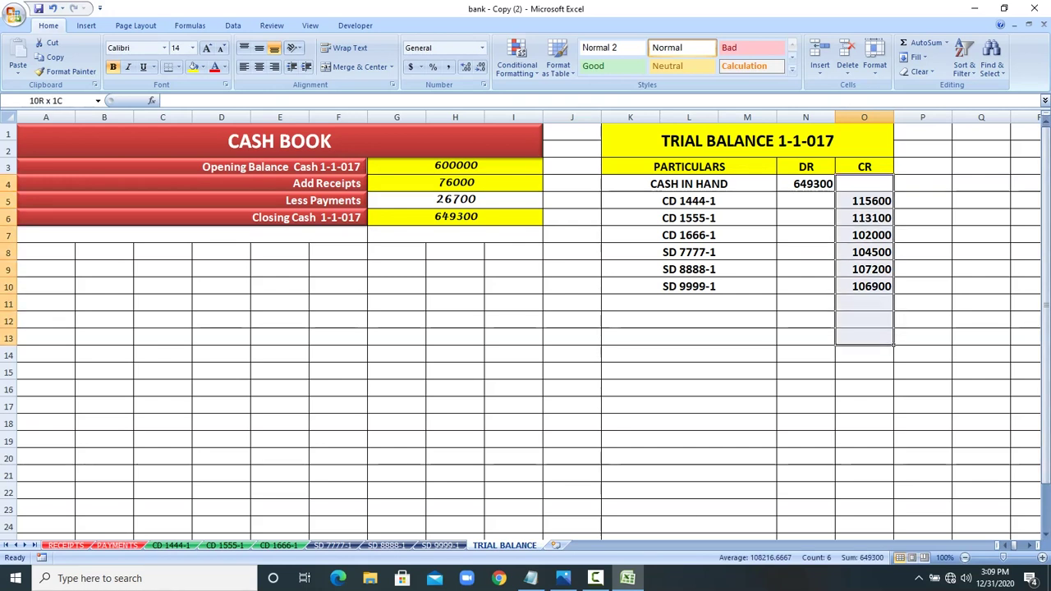
pyautogui.click(922, 43)
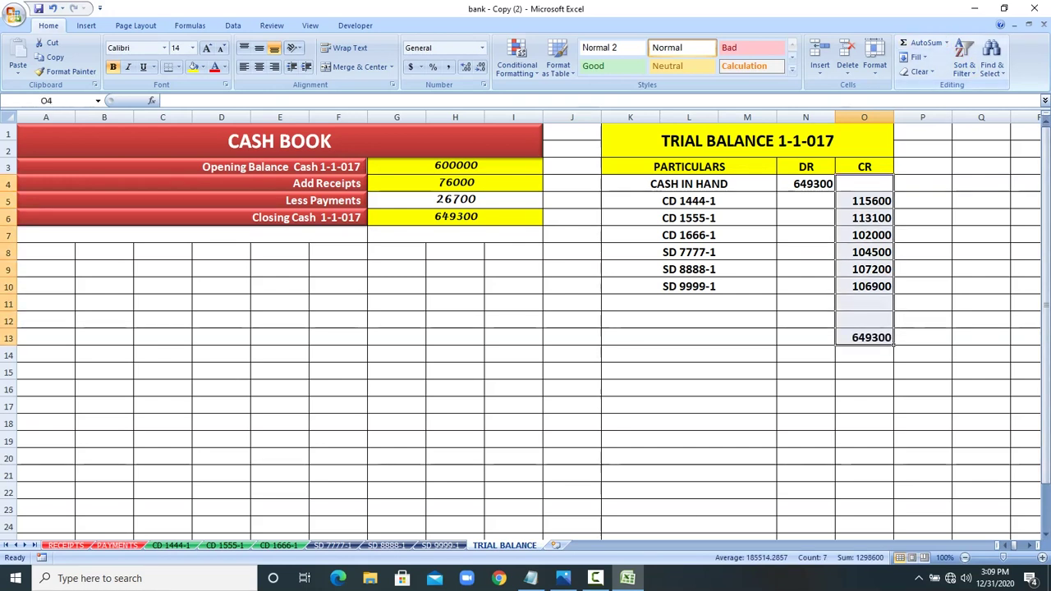
pyautogui.click(830, 185)
pyautogui.moveTo(831, 186); pyautogui.dragTo(831, 338)
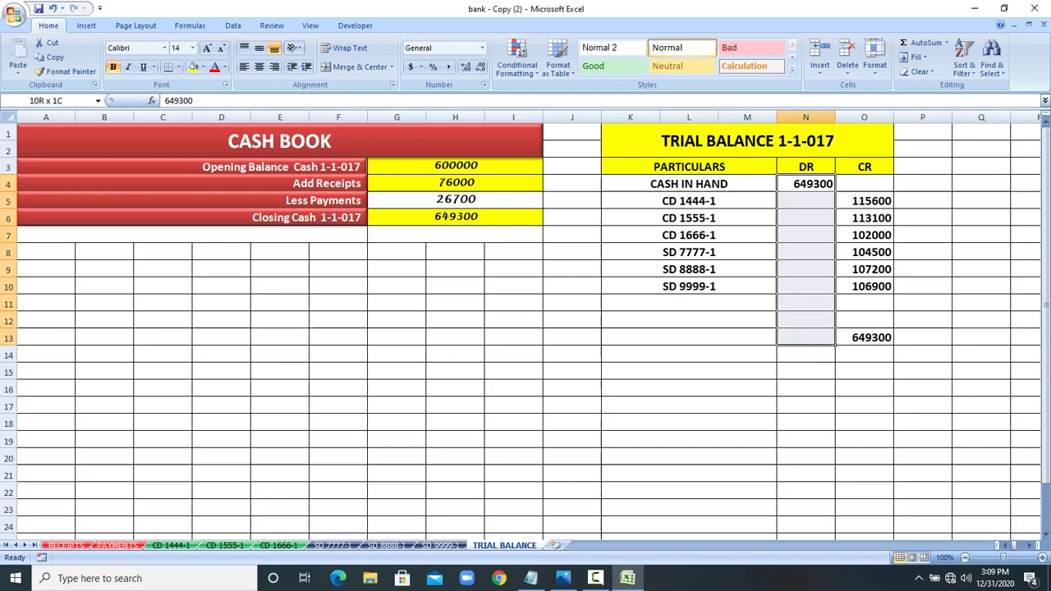
pyautogui.click(921, 42)
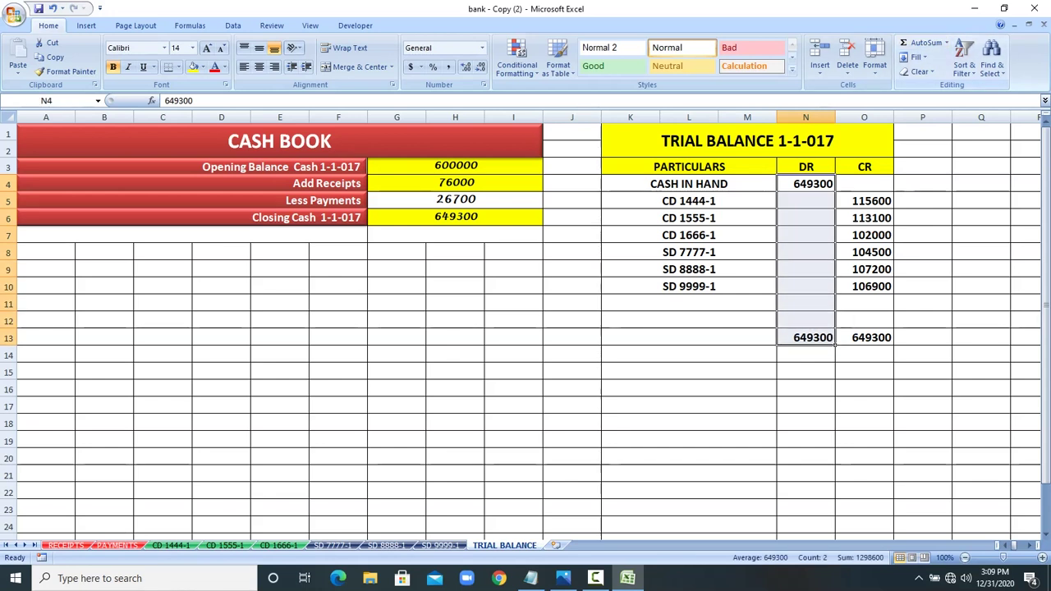
# Step: Apply a Thick Box Border around the DR and CR totals in N13:O13
pyautogui.moveTo(813, 338); pyautogui.dragTo(863, 337)
pyautogui.click(181, 66)
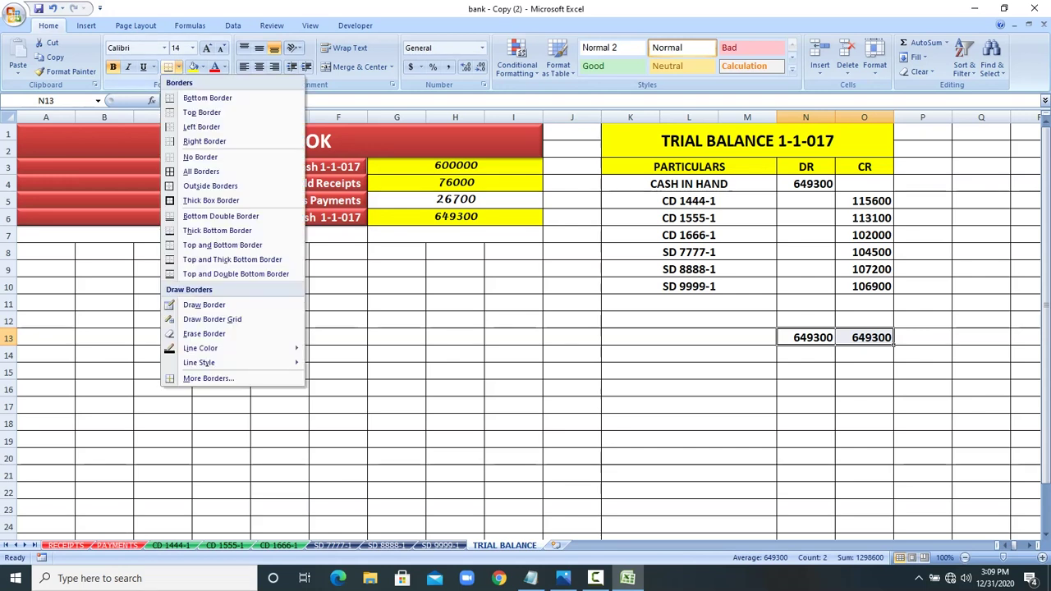
pyautogui.click(211, 201)
pyautogui.click(211, 200)
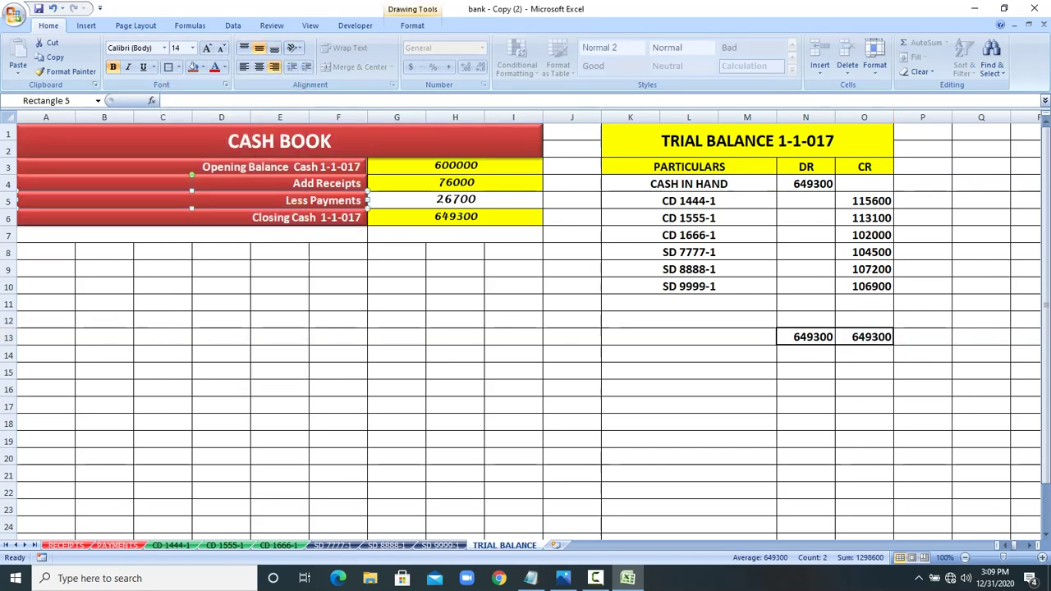
# Step: Compare the DR and CR totals in N13 and O13, and view the PAYMENTS sheet
pyautogui.click(833, 343)
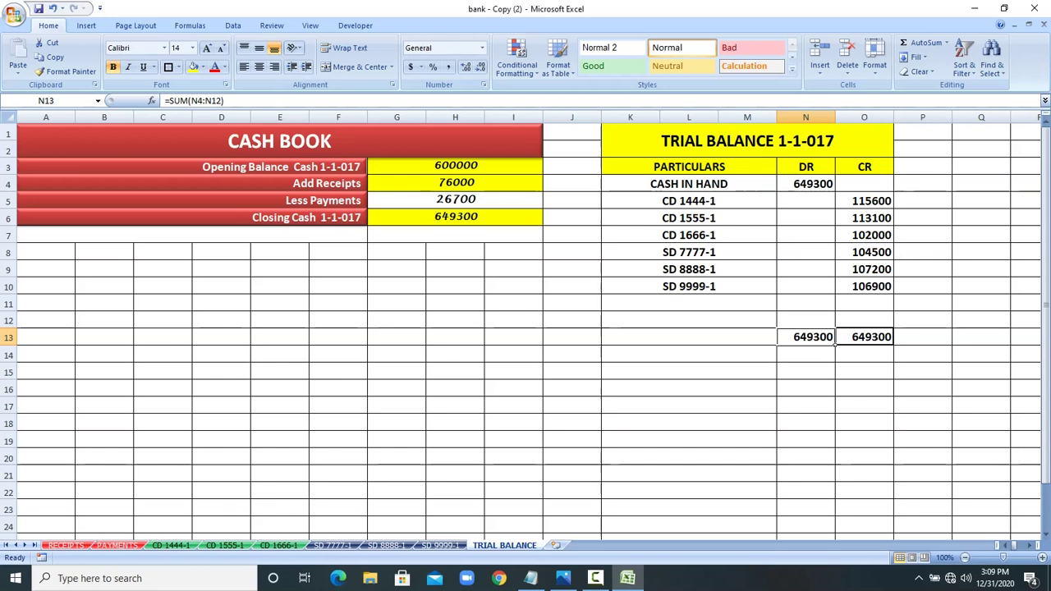
pyautogui.click(891, 343)
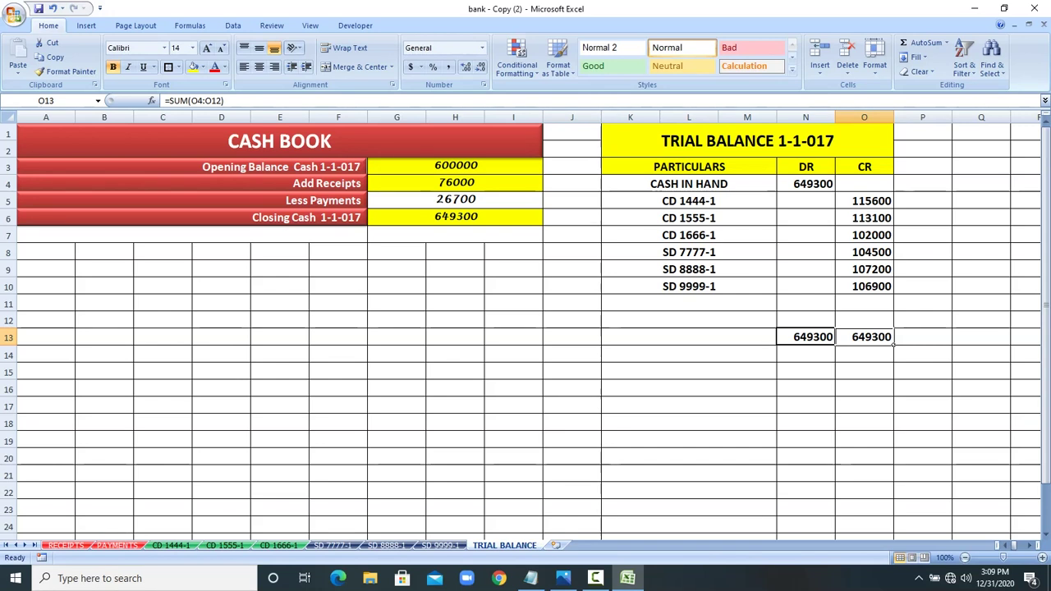
pyautogui.click(118, 545)
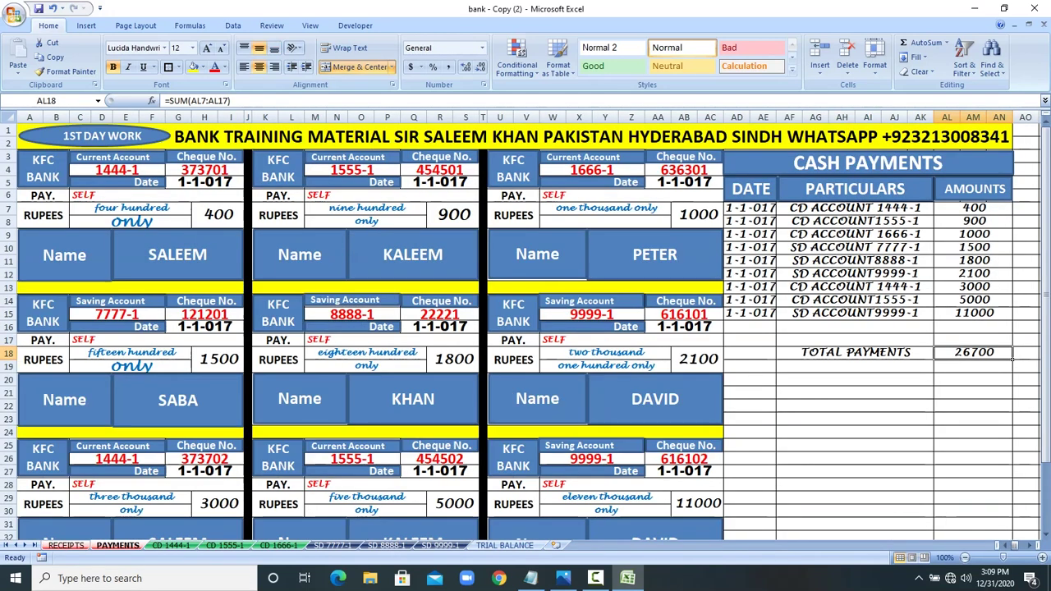